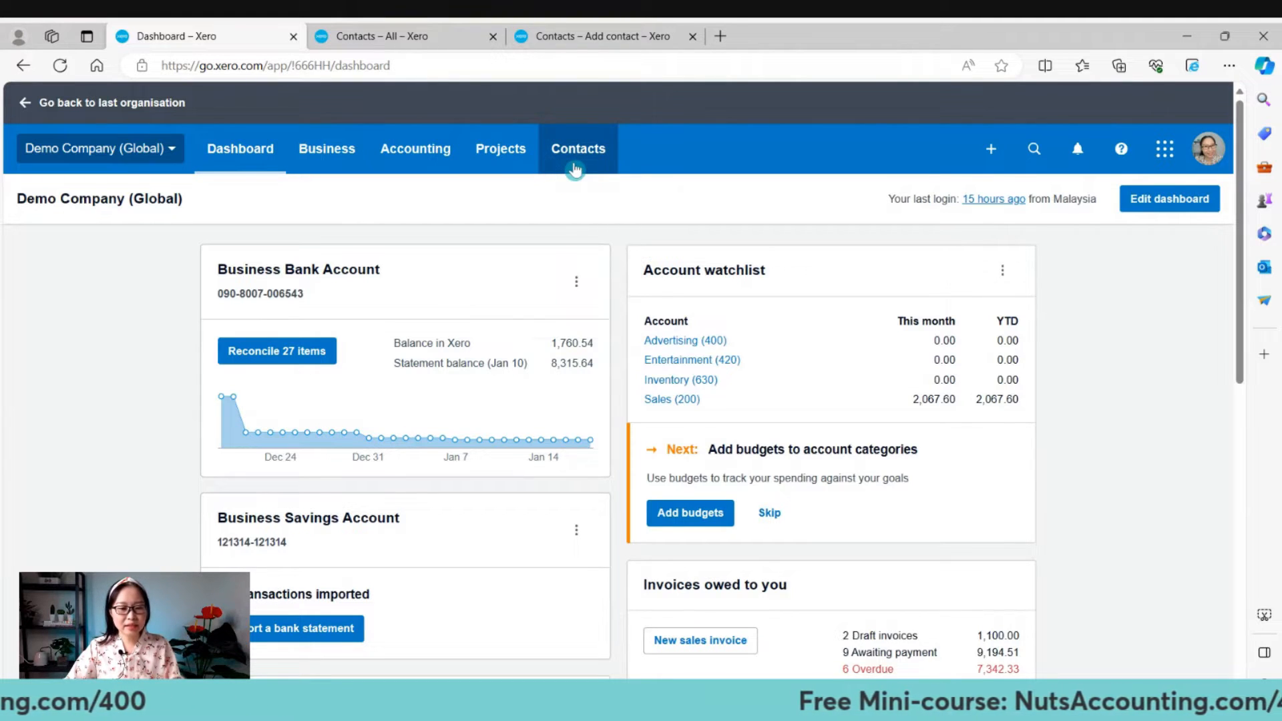
Bring up the All contacts list for Demo Company (Global), showing 24 Locks and 7-Eleven.
left_click(574, 167)
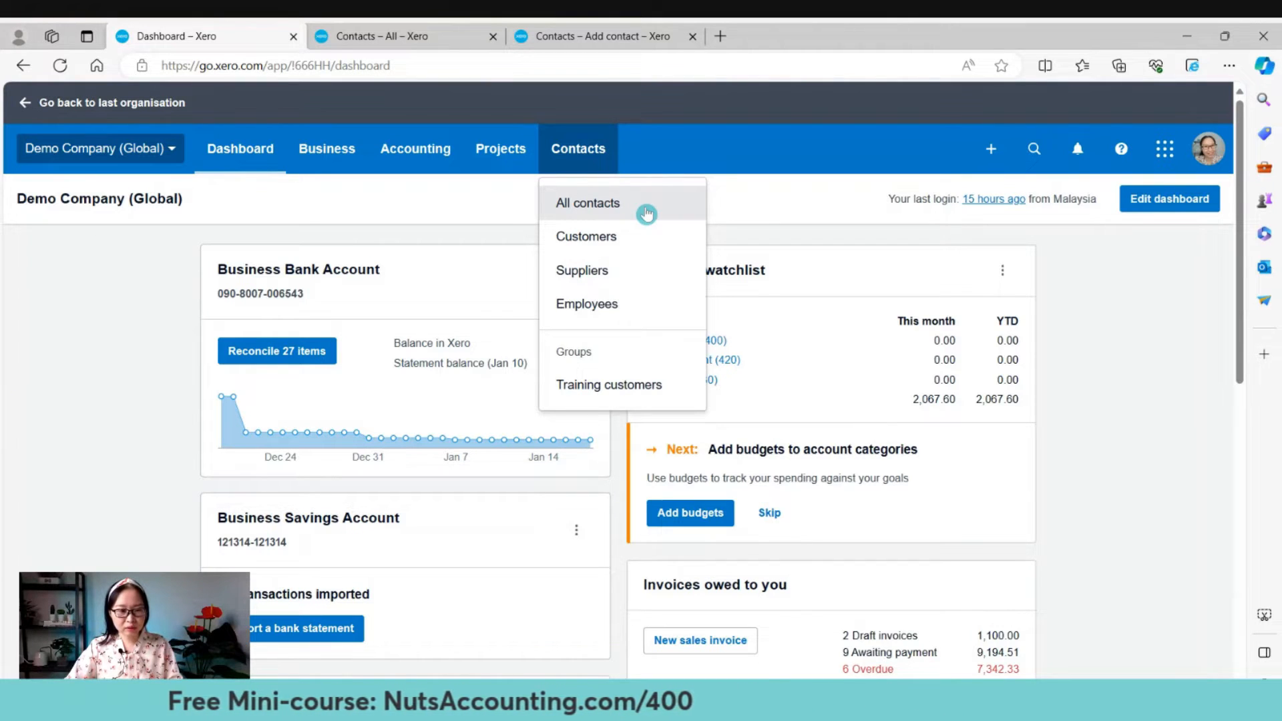
left_click(646, 214)
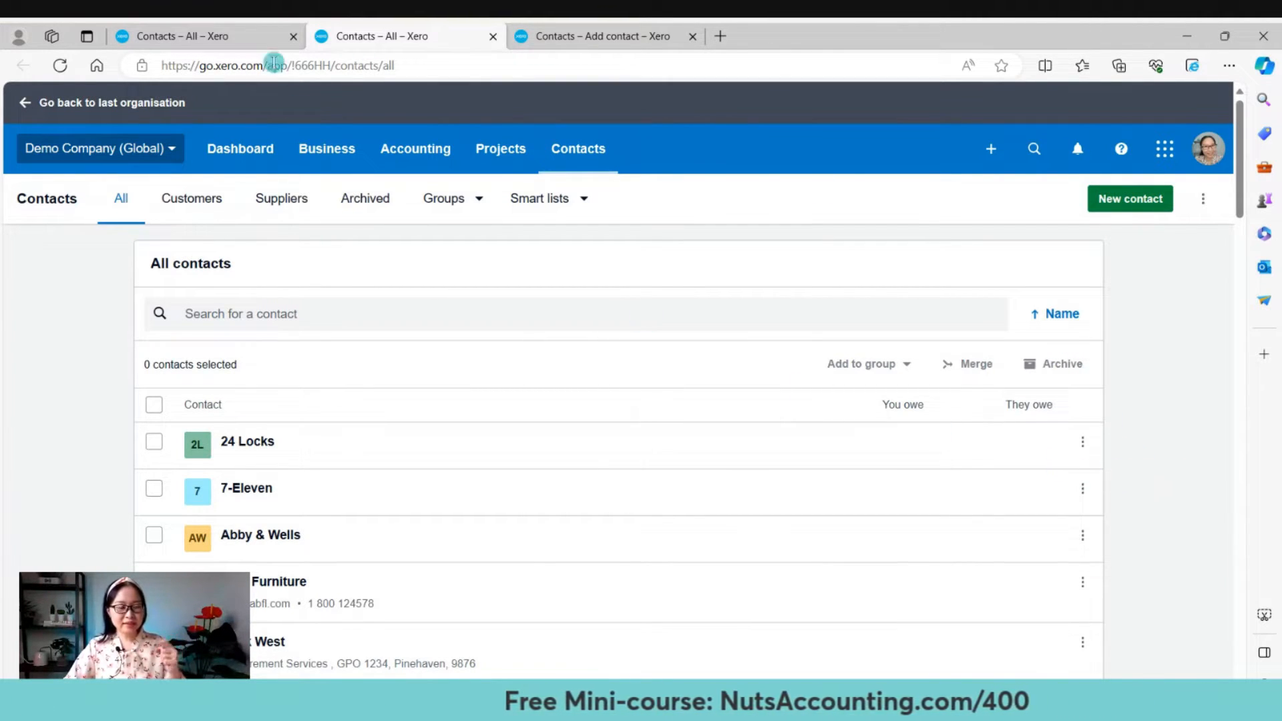
left_click(269, 31)
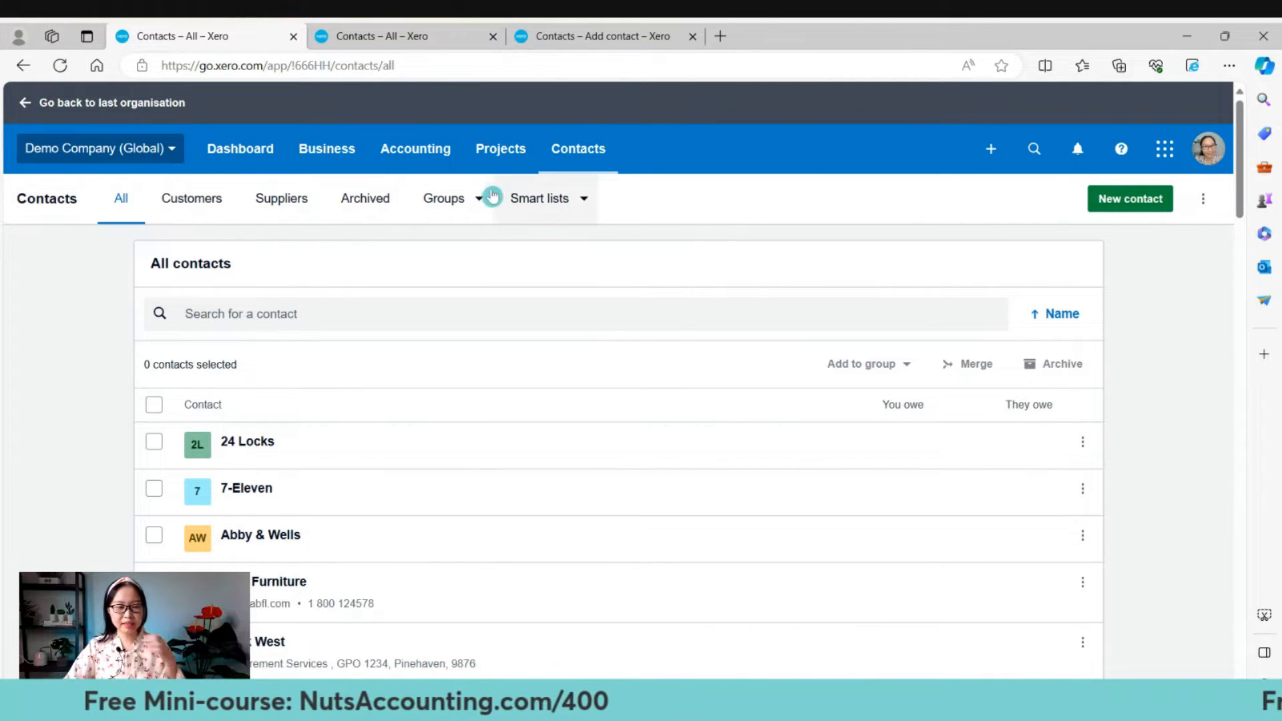
From the sales Invoices page, start a new contact through the create-new menu.
left_click(305, 160)
left_click(399, 323)
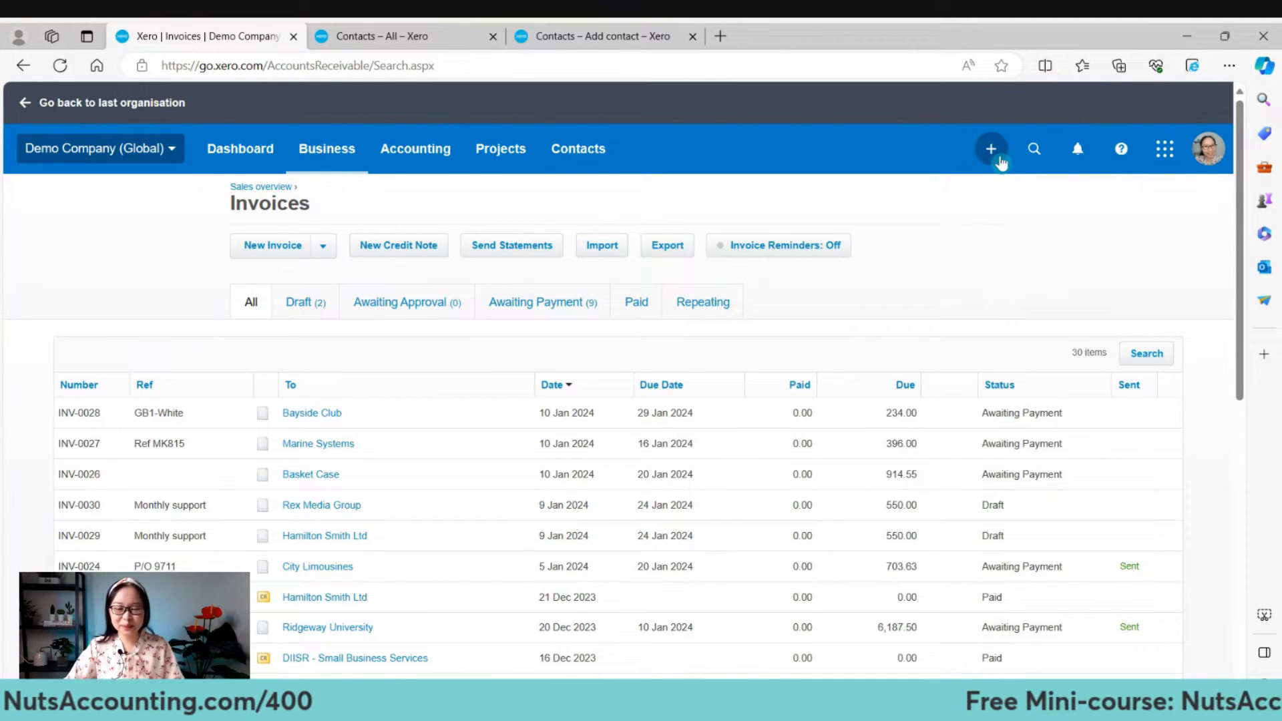
left_click(998, 161)
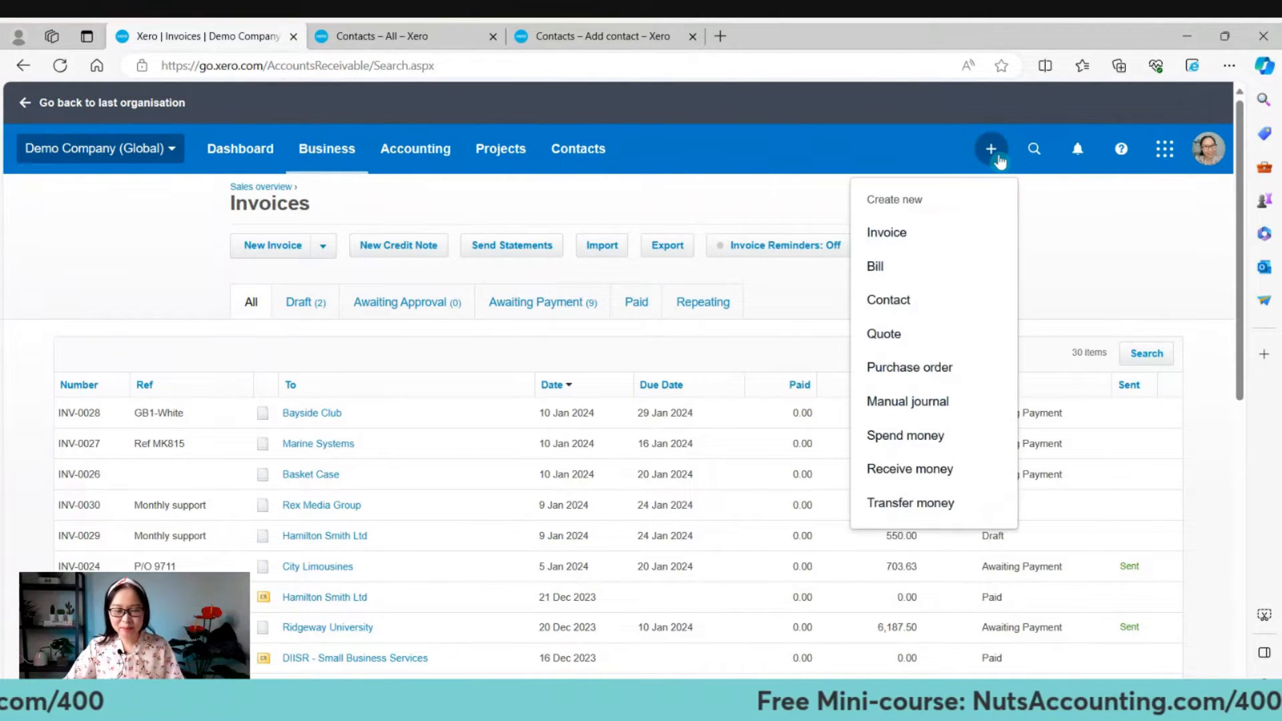
left_click(953, 311)
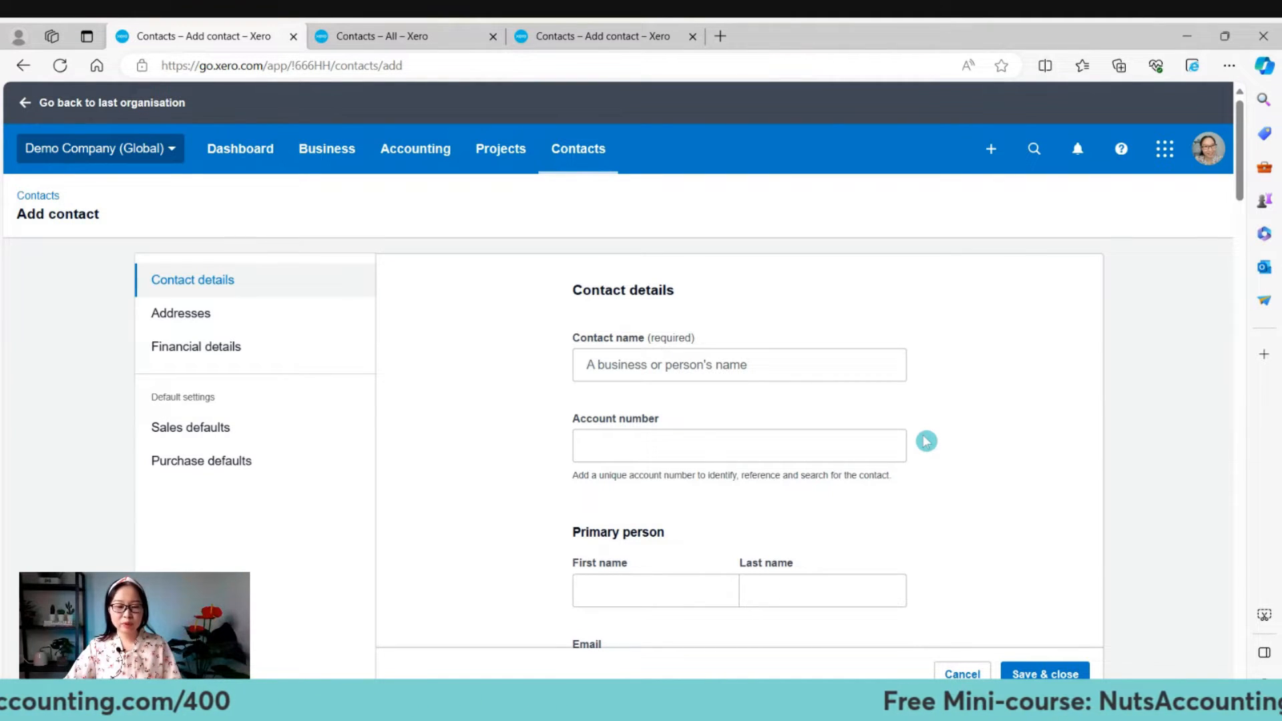
In the other tab, start a second new contact from the All contacts list.
left_click(403, 34)
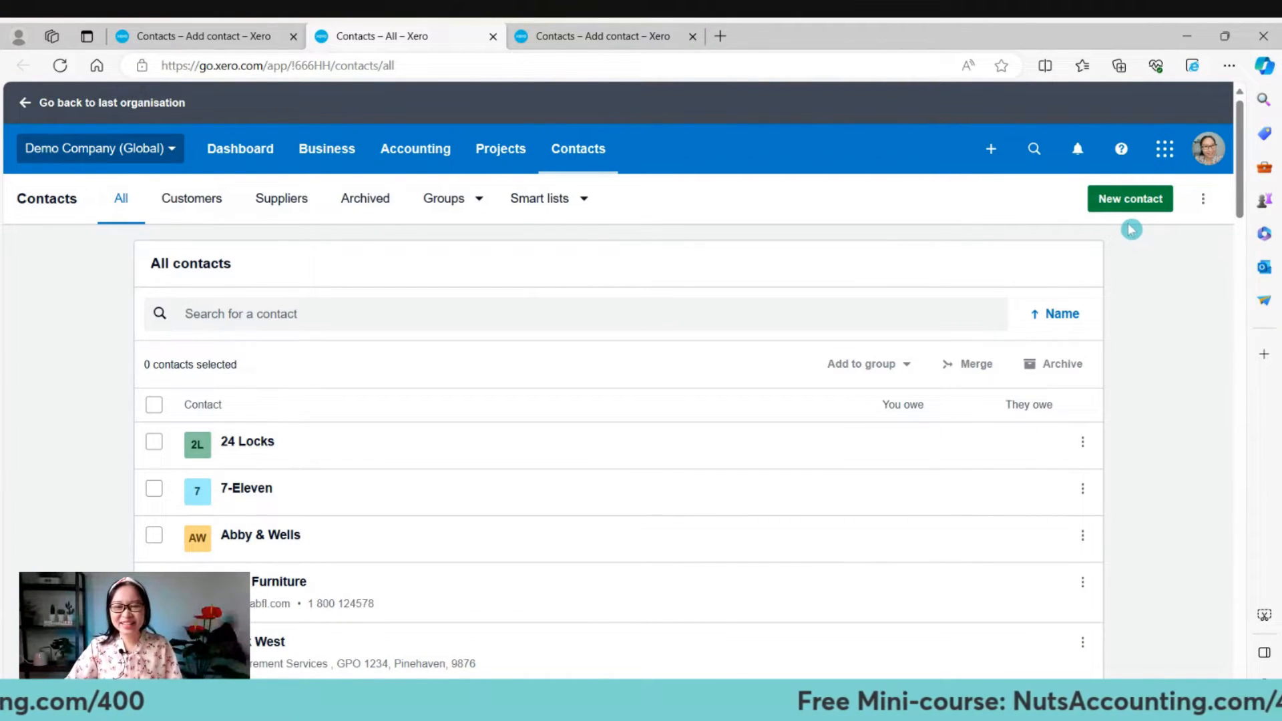
left_click(1165, 211)
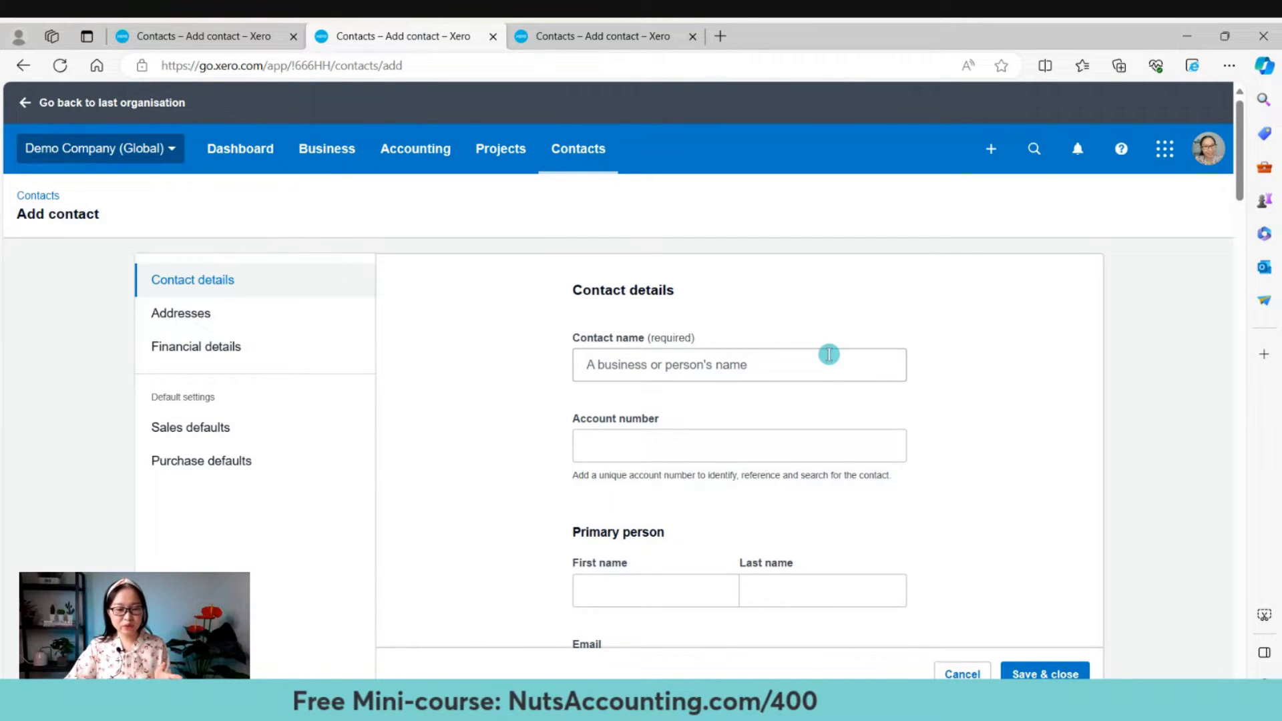
scroll(828, 355, "down", 2)
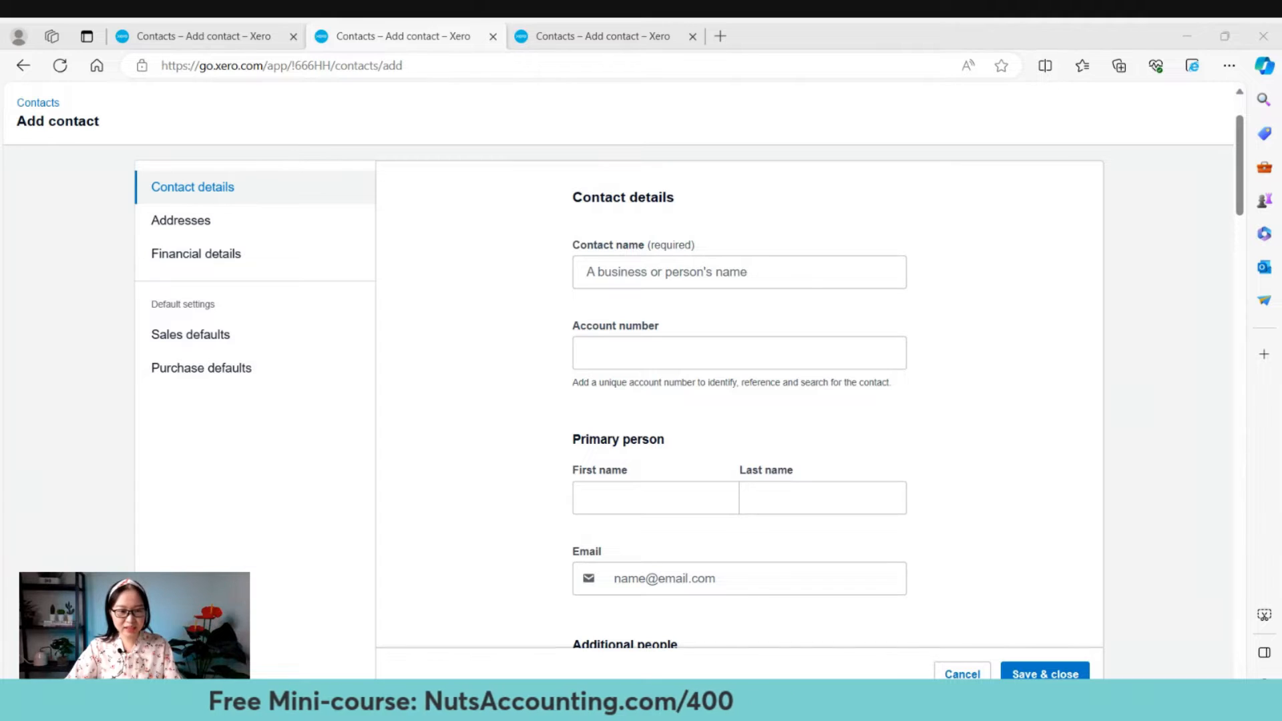
Leave one unfinished Add contact form and return to the All contacts list.
left_click(788, 274)
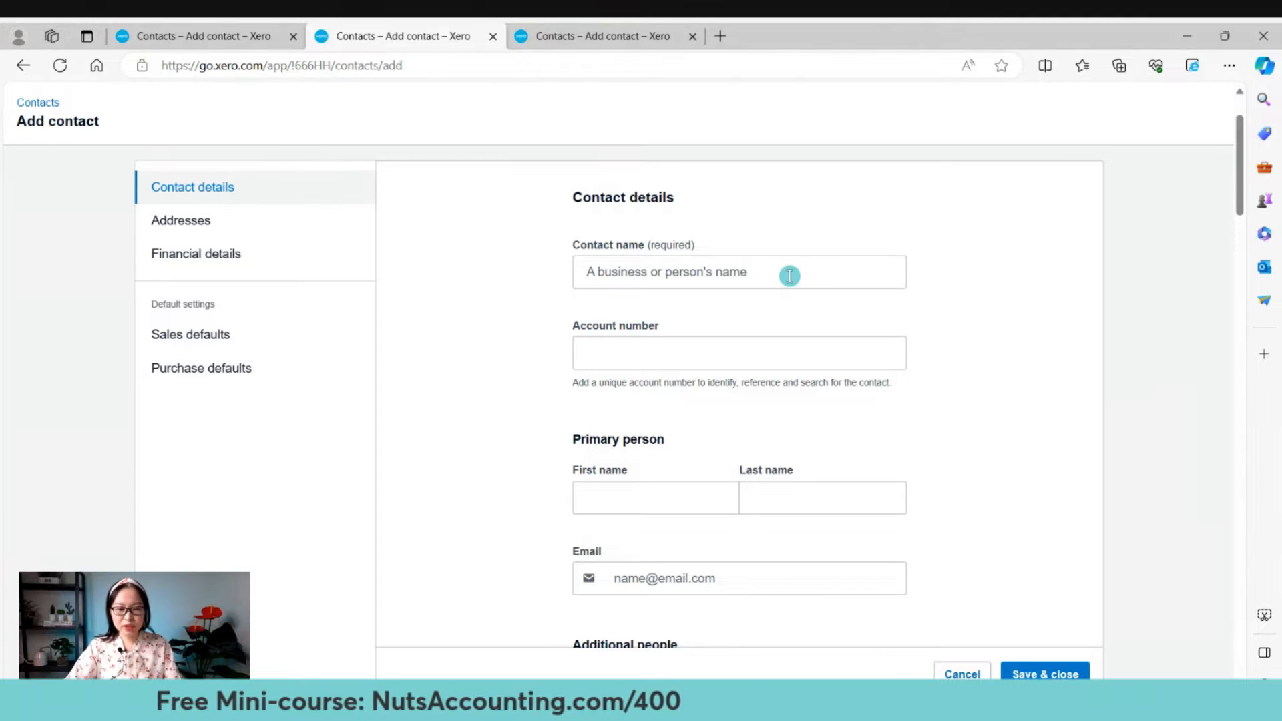
left_click(638, 270)
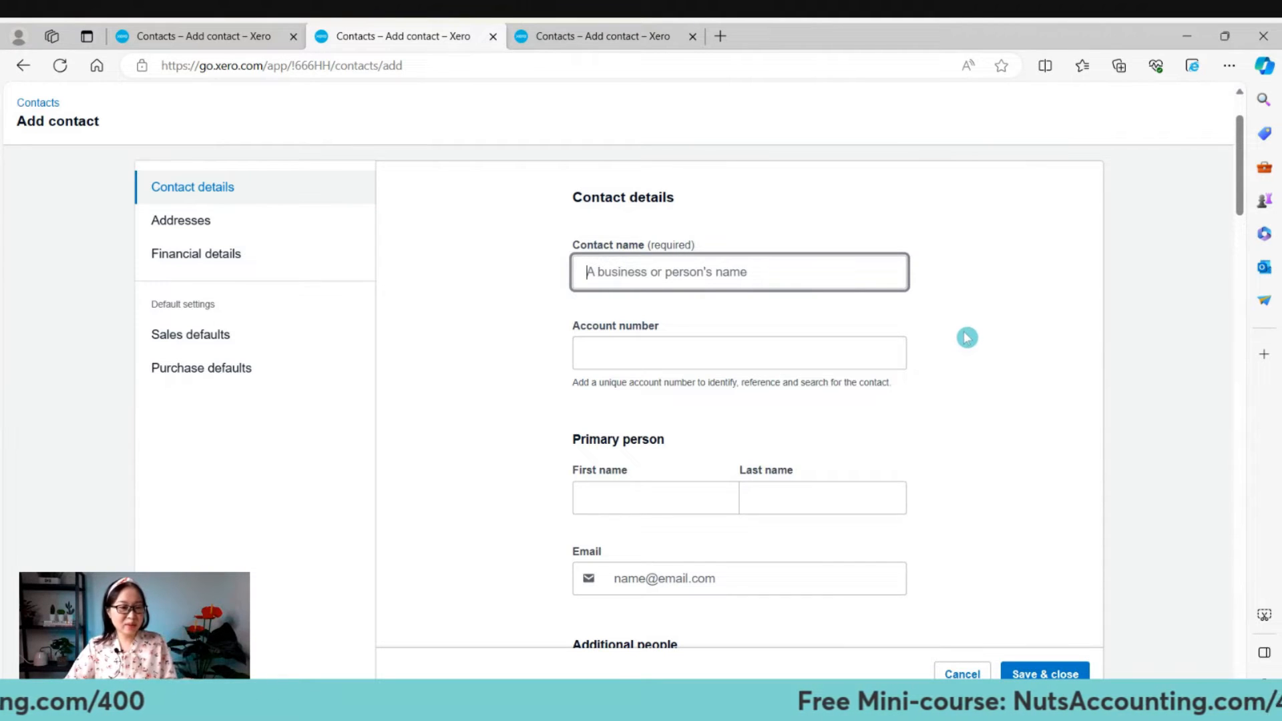
left_click(610, 30)
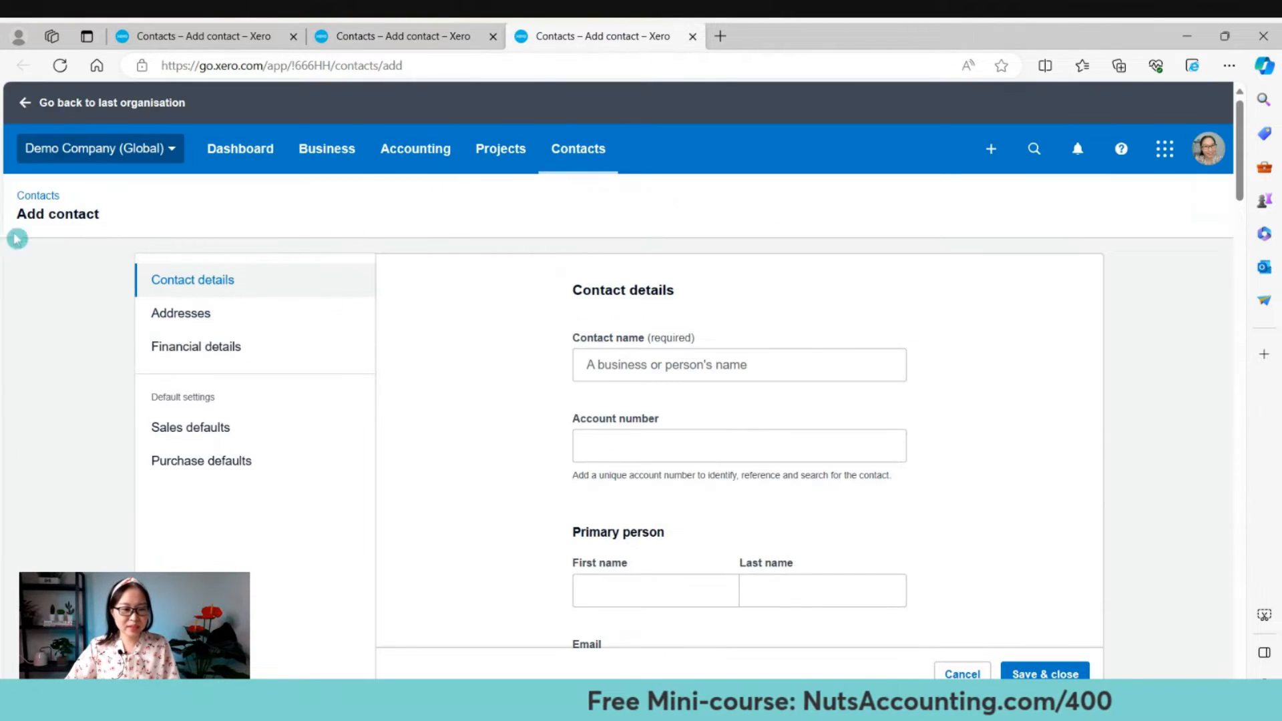
left_click(34, 195)
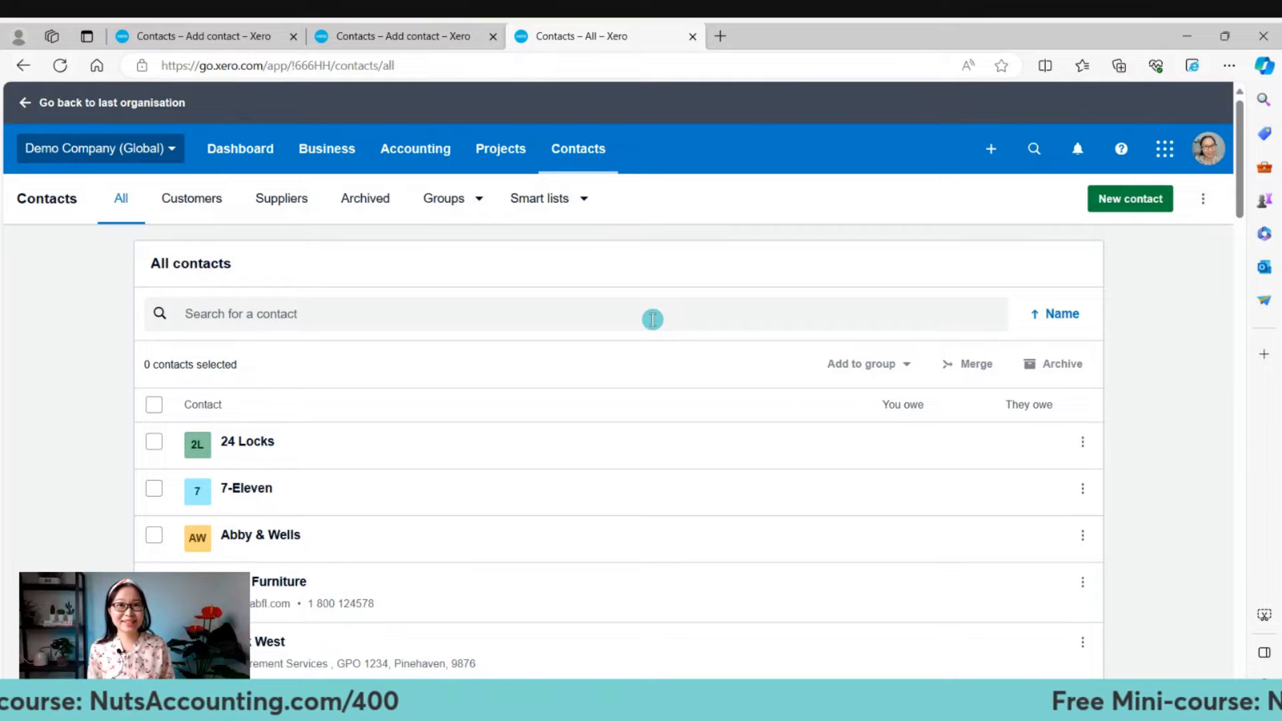
Search contacts for 'Sams', confirm none exist, and return to the Add contact form.
left_click(652, 319)
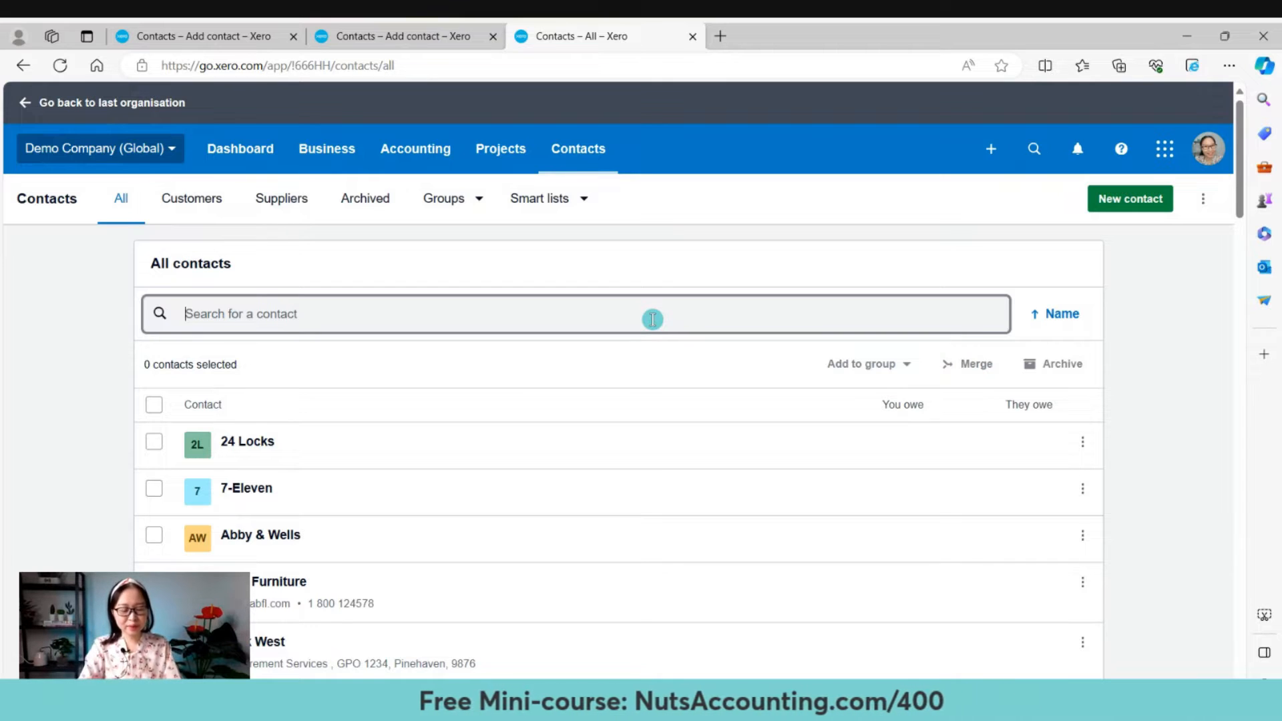
type("Sams")
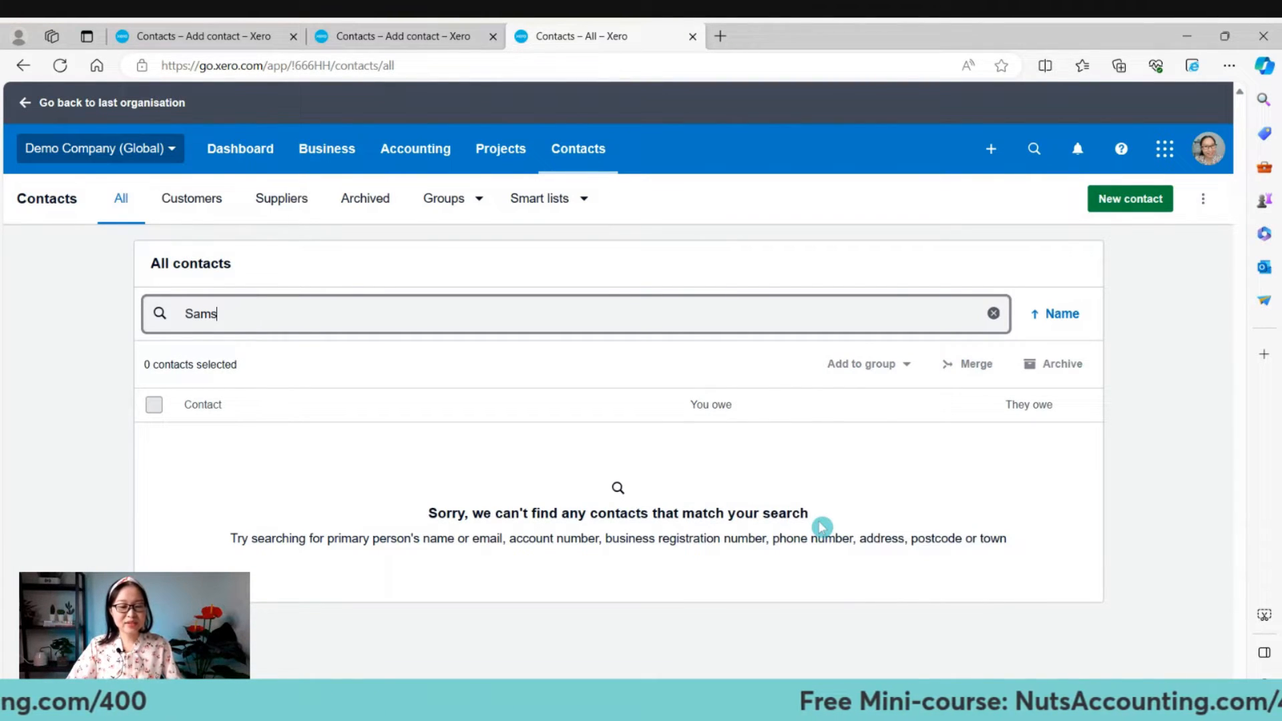
left_click(437, 30)
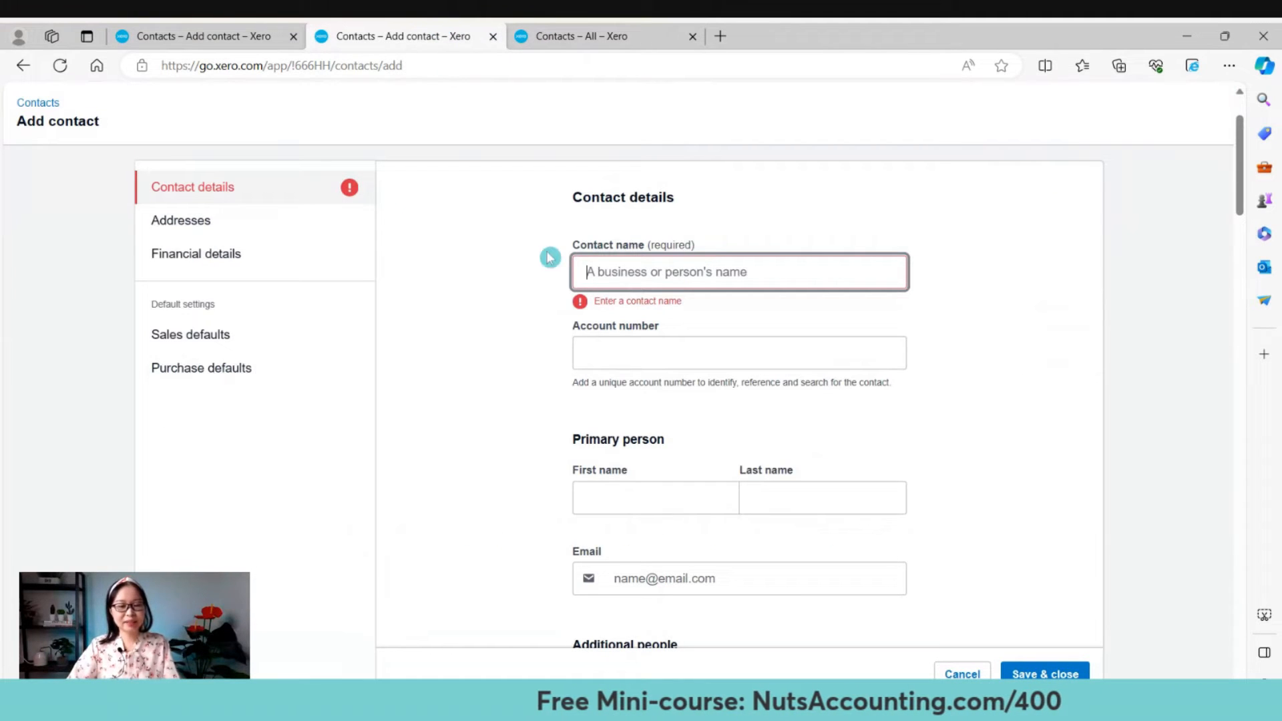
Name the new contact 'Samsung' and fill in its account number.
left_click(741, 263)
type("Samsun")
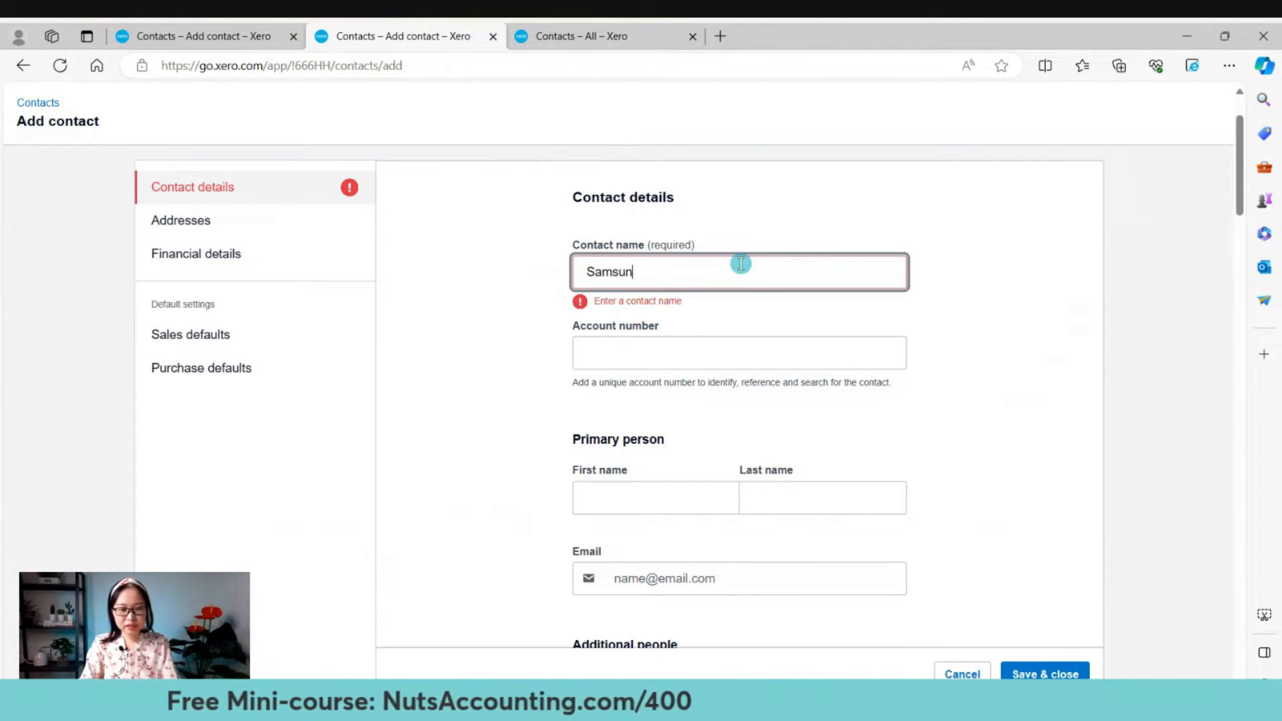
type("g")
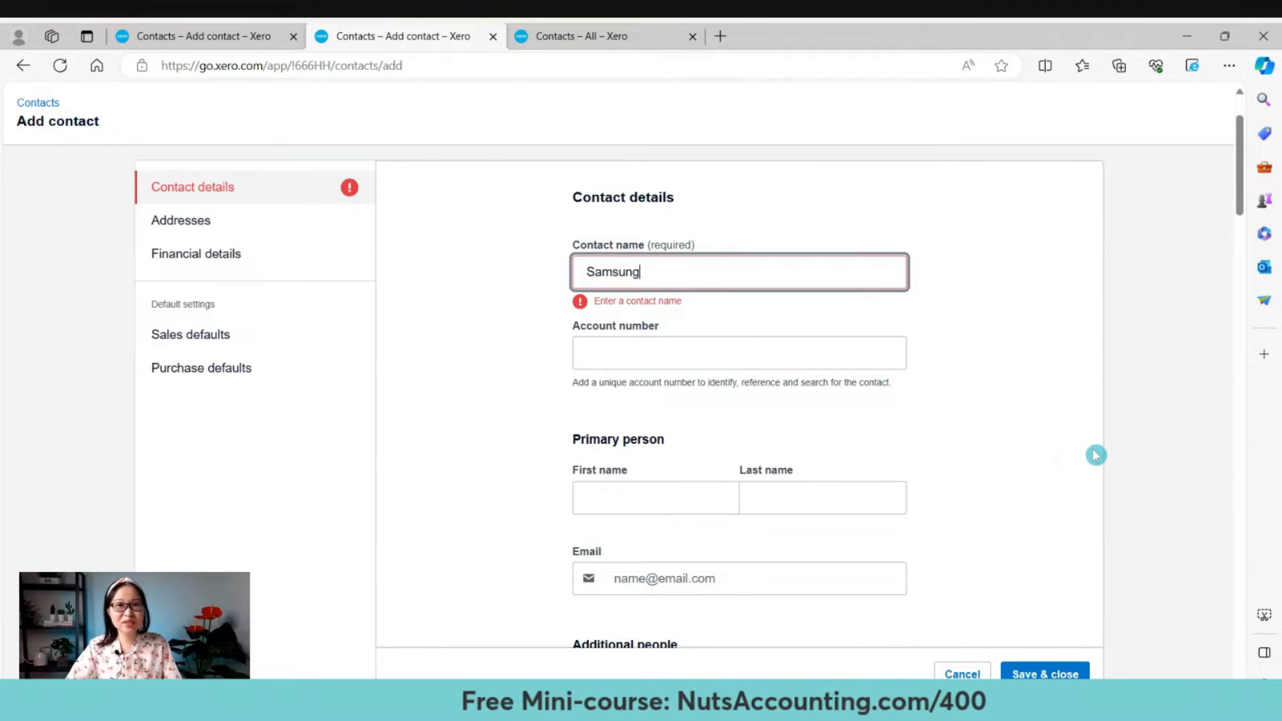
scroll(1092, 456, "down", 1)
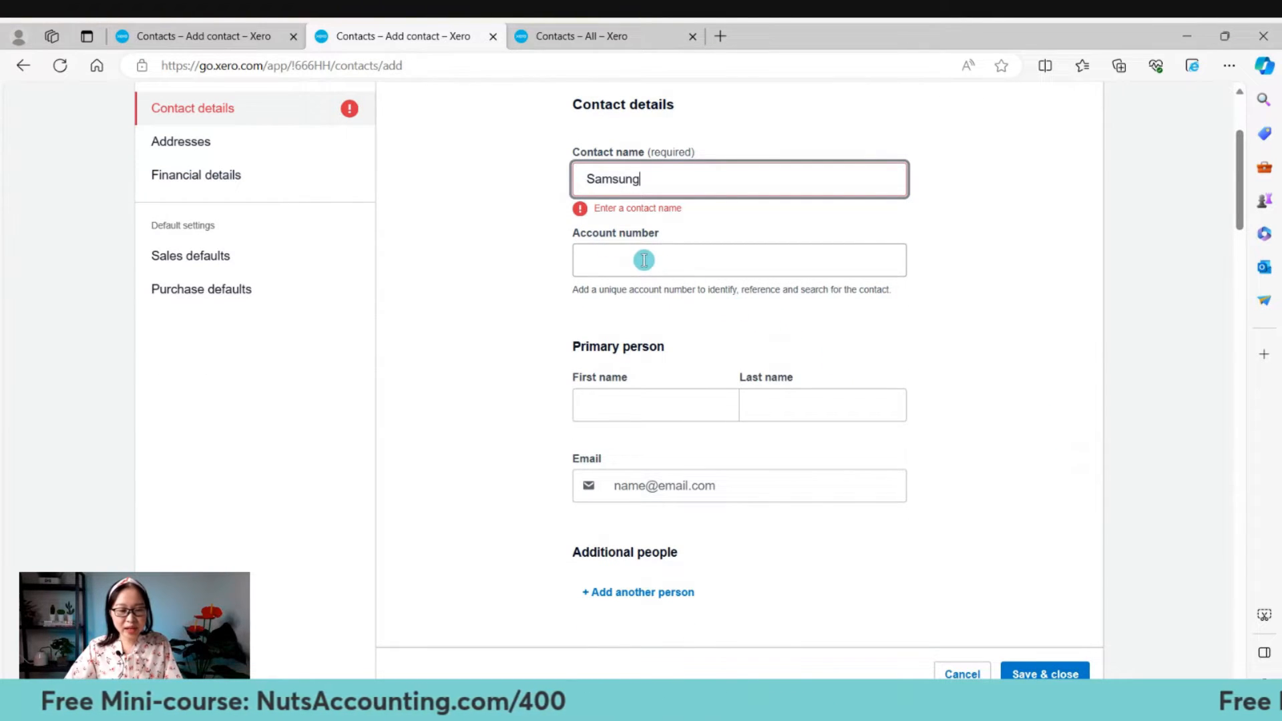
left_click(689, 271)
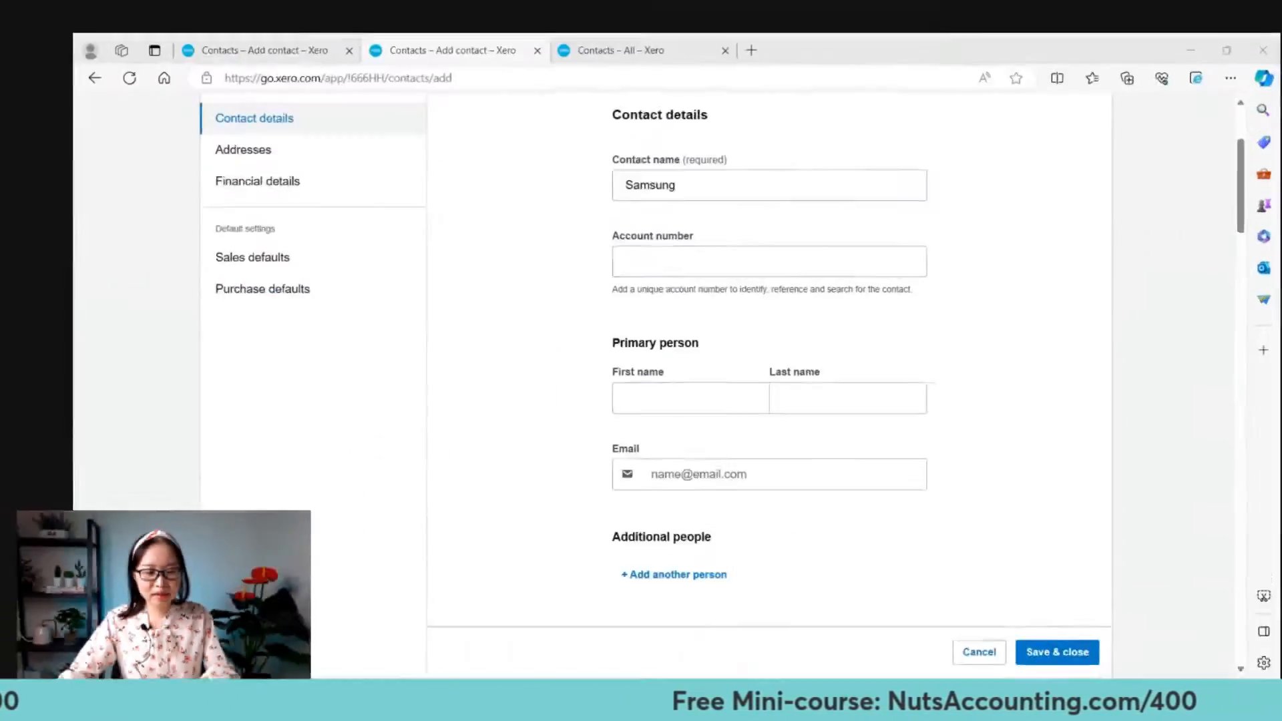
left_click(666, 577)
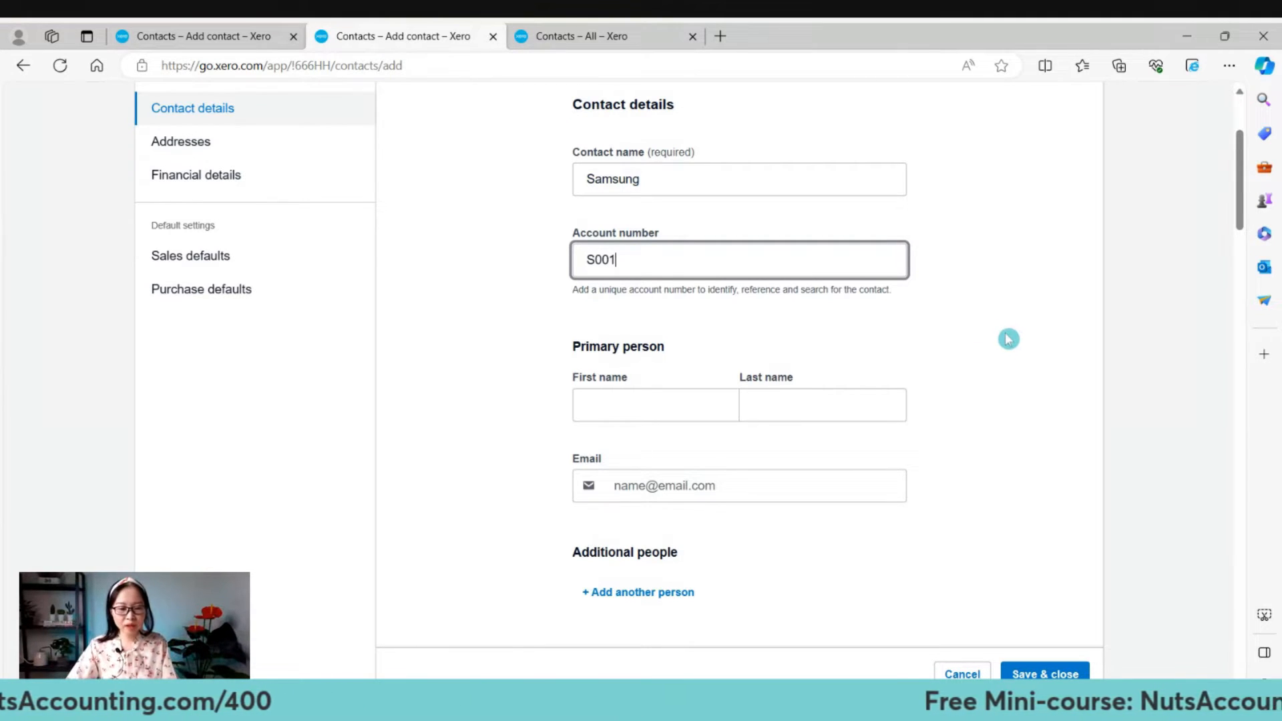
scroll(1008, 340, "down", 3)
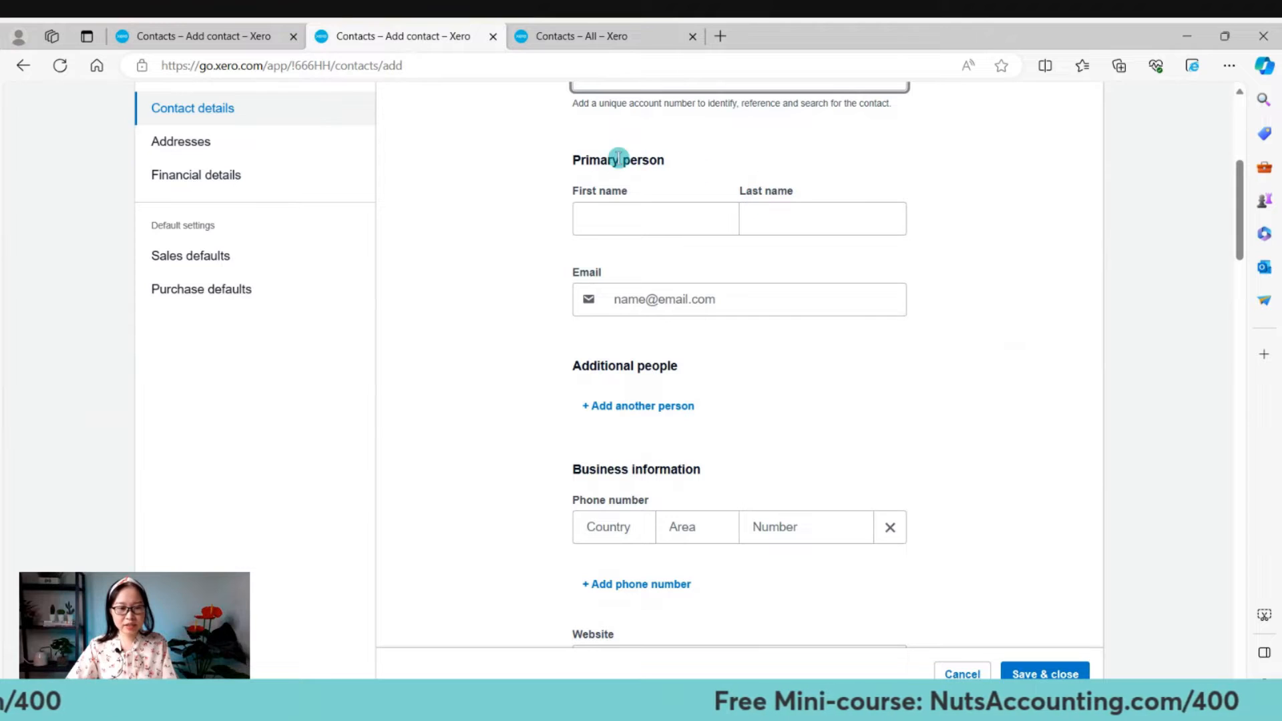
left_click_drag(581, 162, 677, 163)
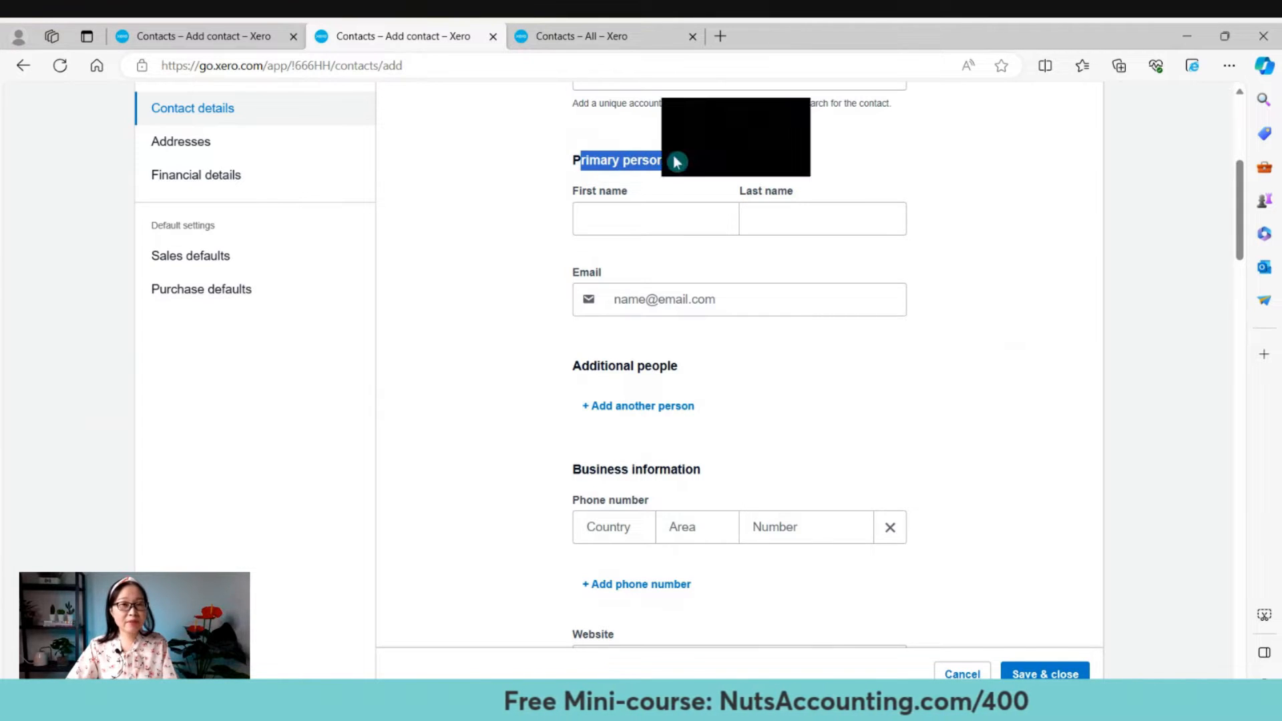
left_click(677, 164)
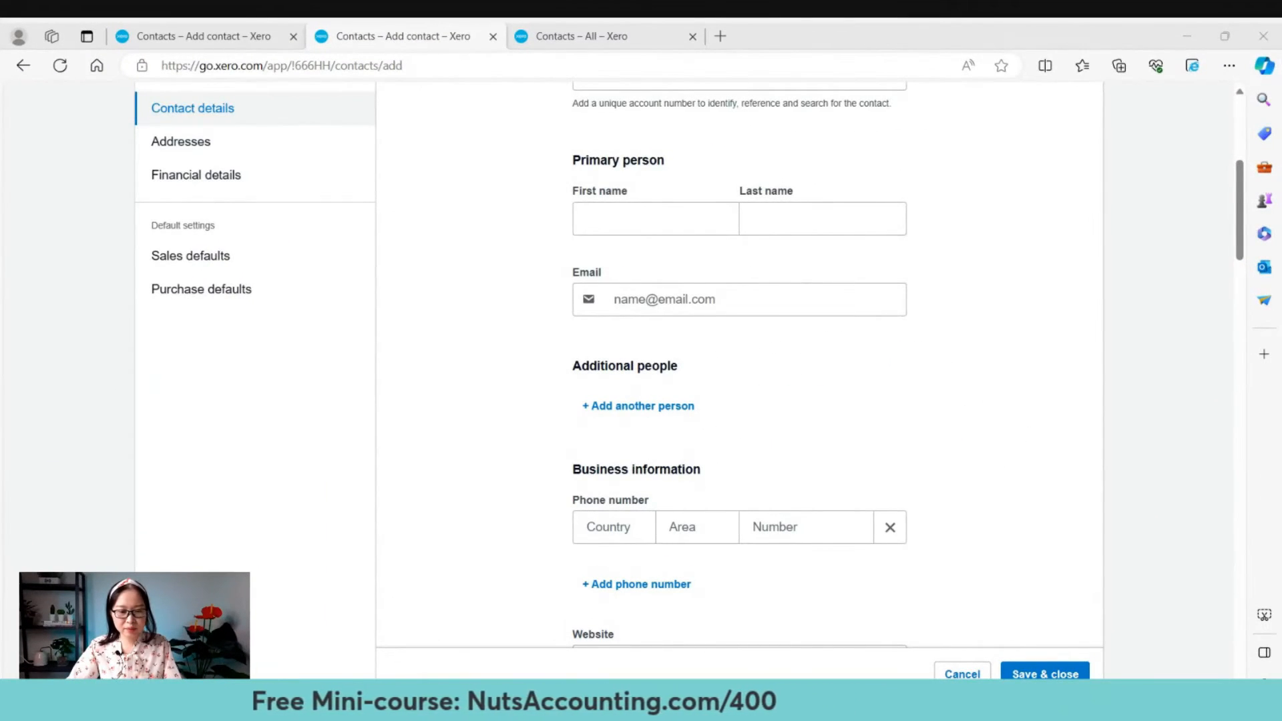
Fill in the primary person's first and last name.
left_click(688, 220)
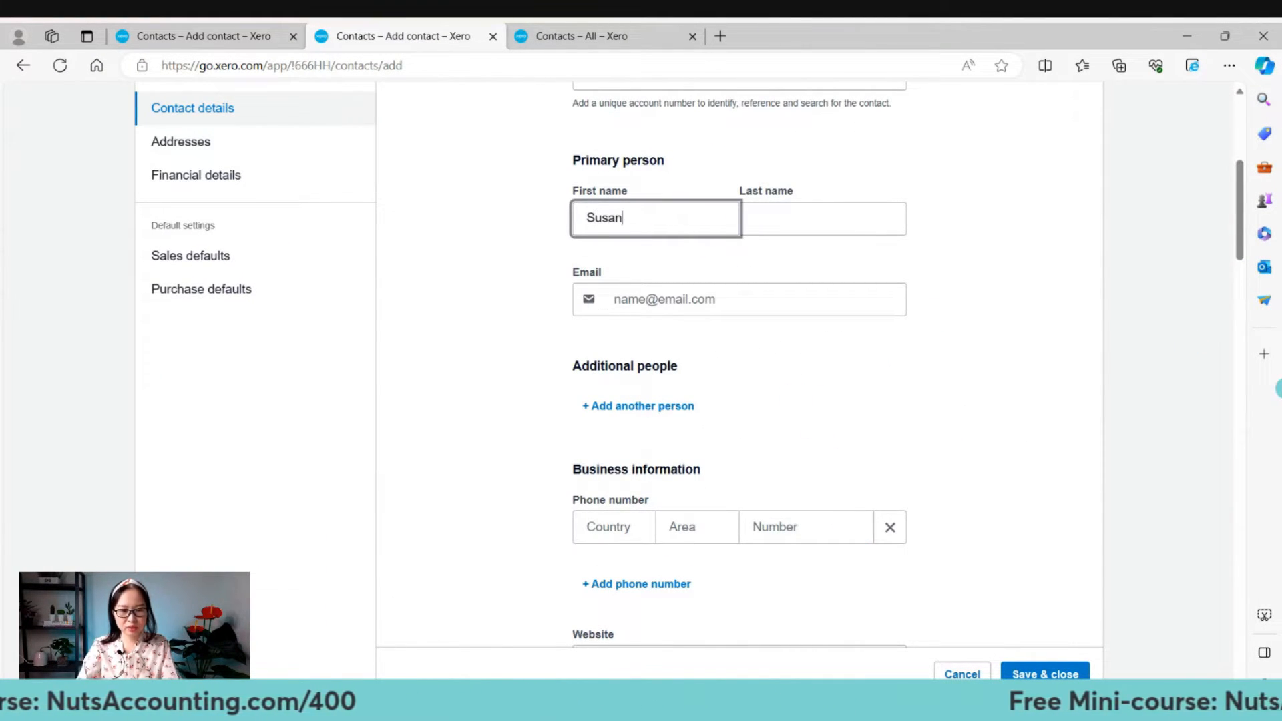
key("Tab")
scroll(740, 367, "up", 2)
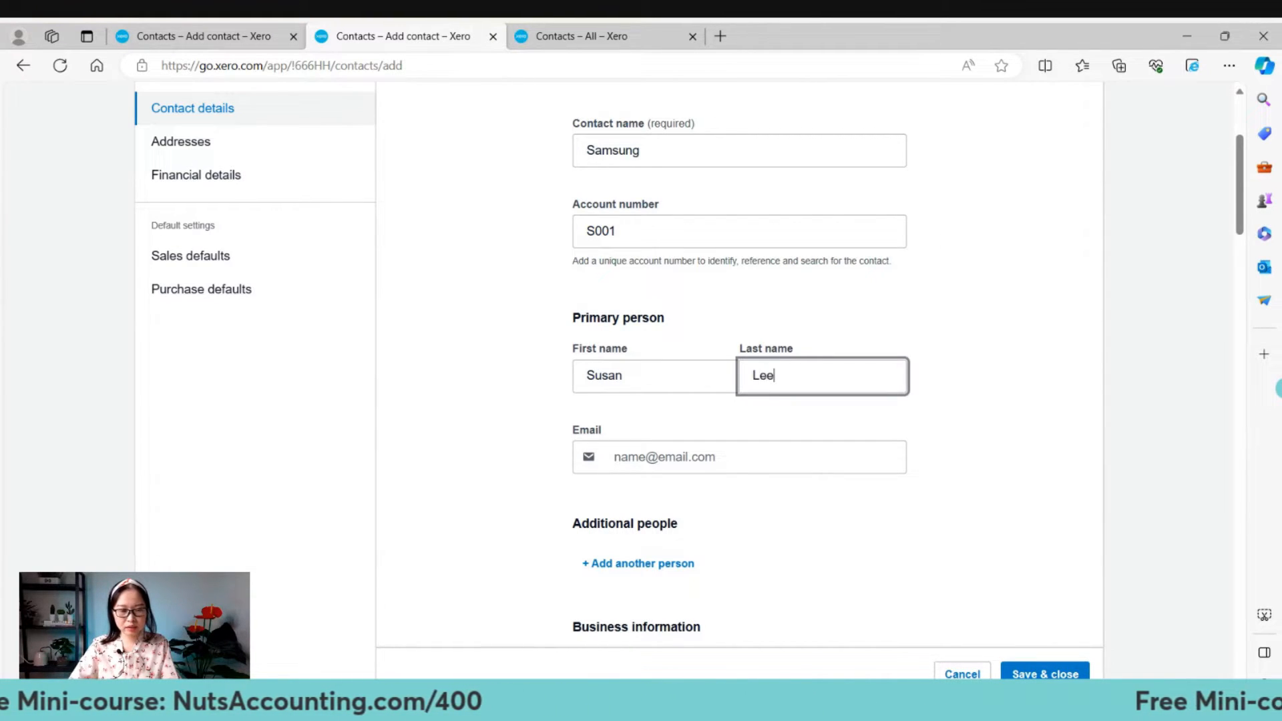
scroll(1099, 366, "down", 2)
Enter the primary person's email address, then highlight the Additional people heading.
left_click(824, 367)
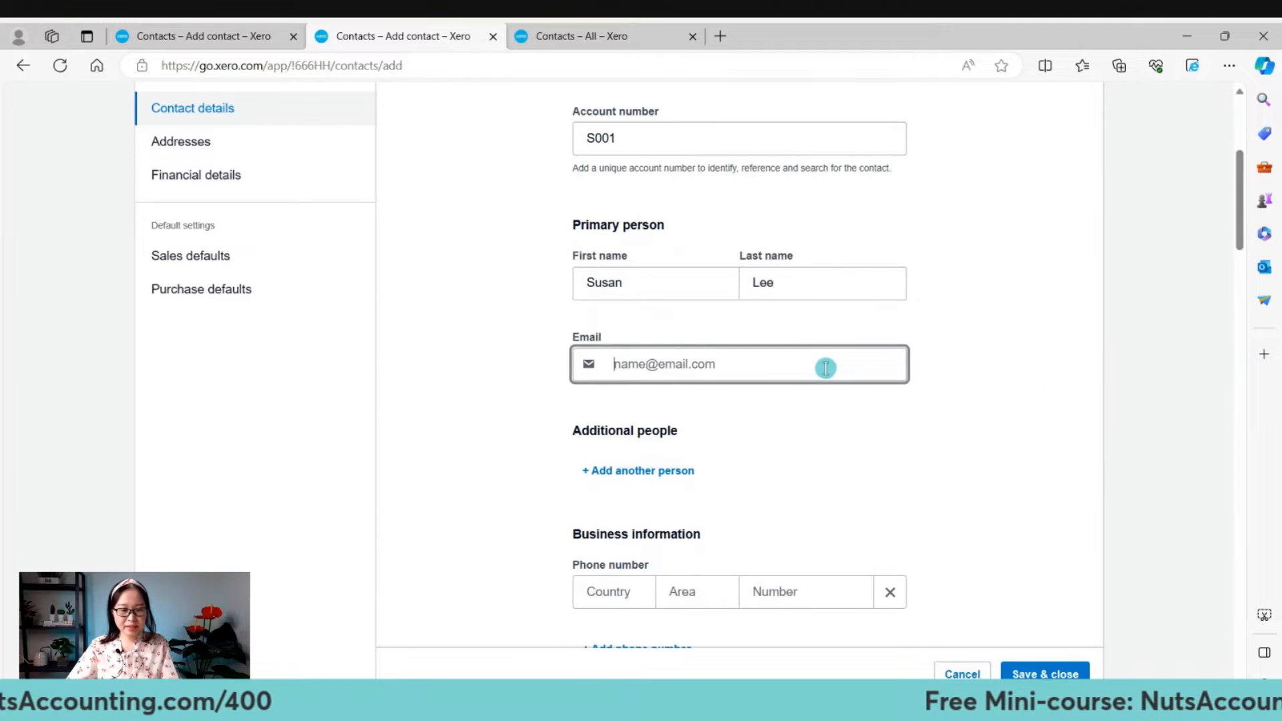
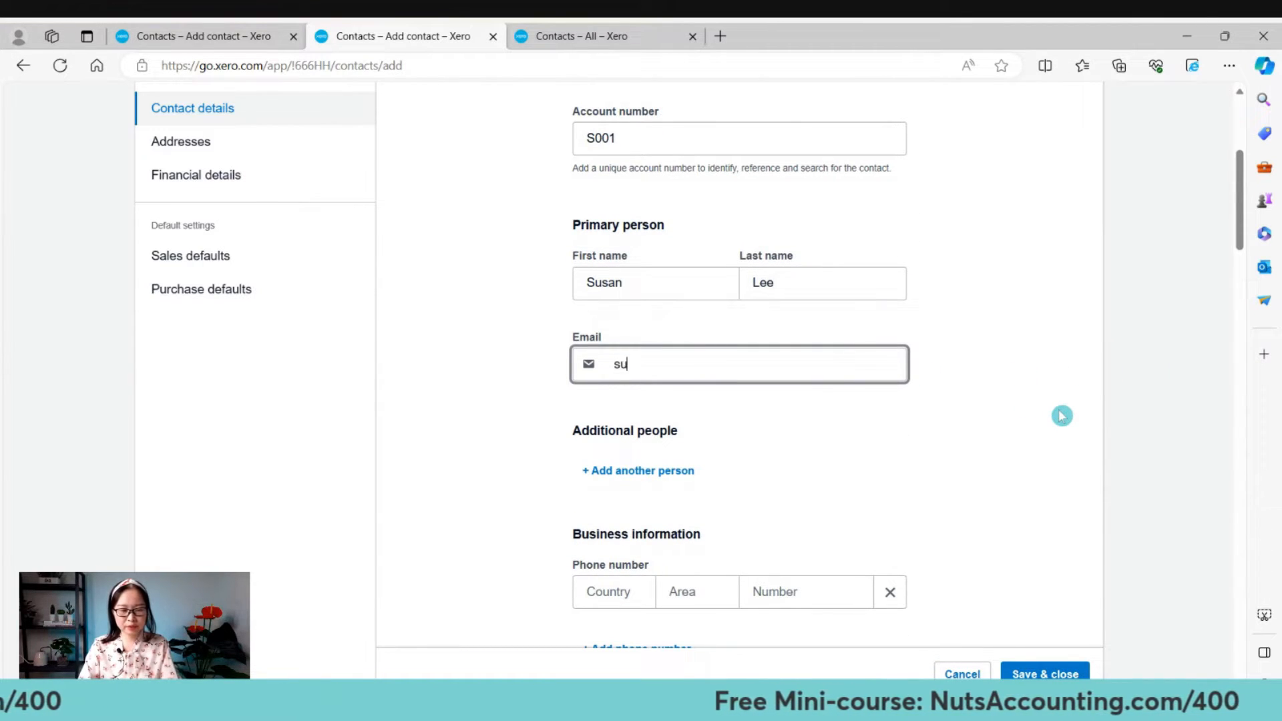
key("BackSpace")
key("BackSpace")
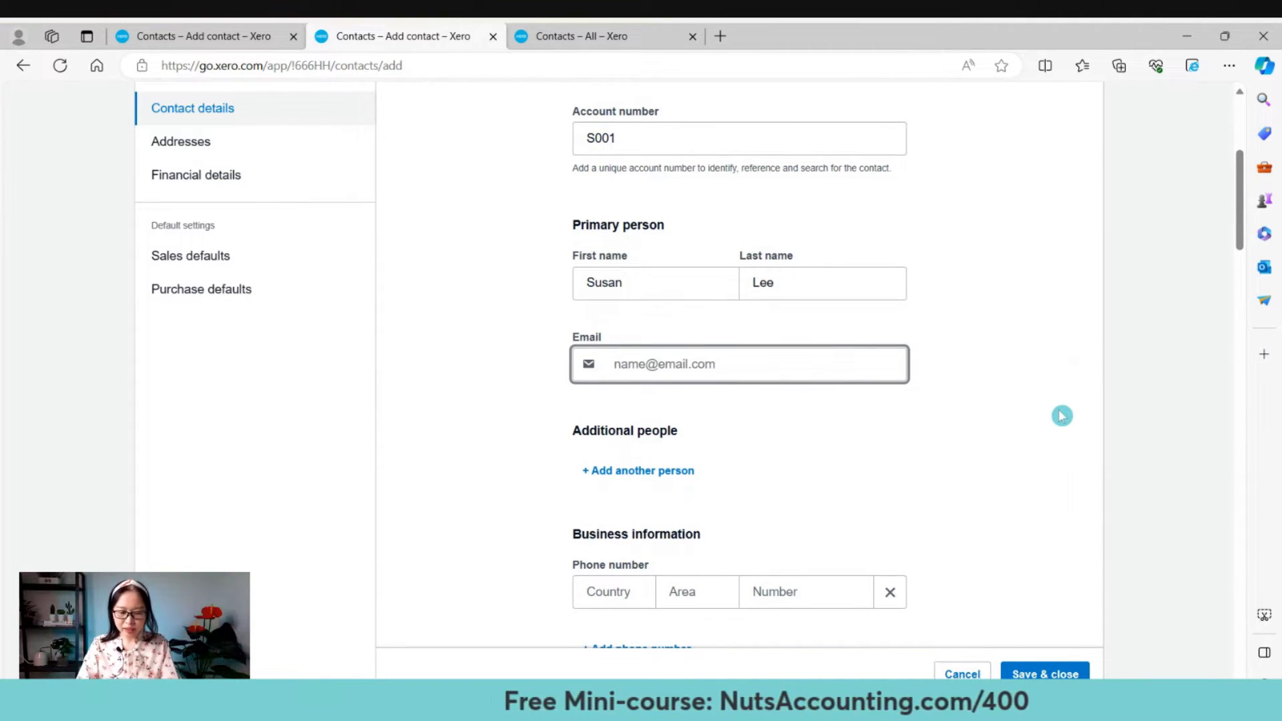
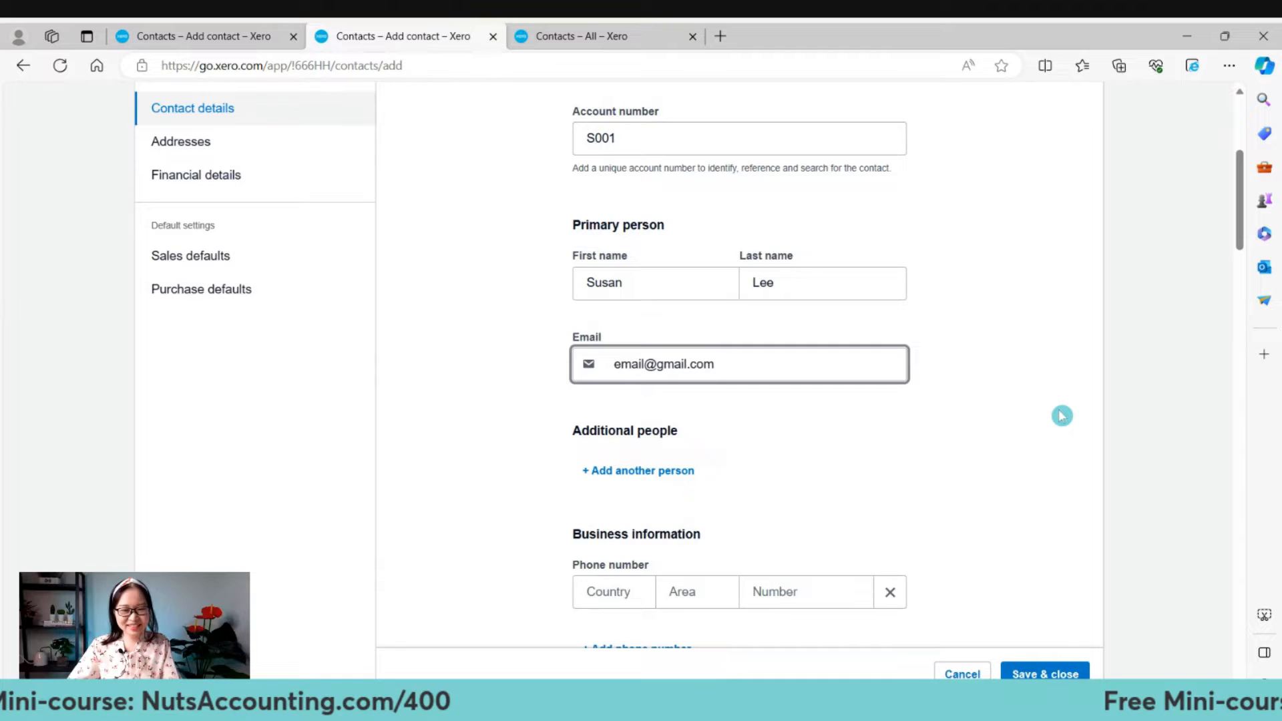
left_click(1062, 415)
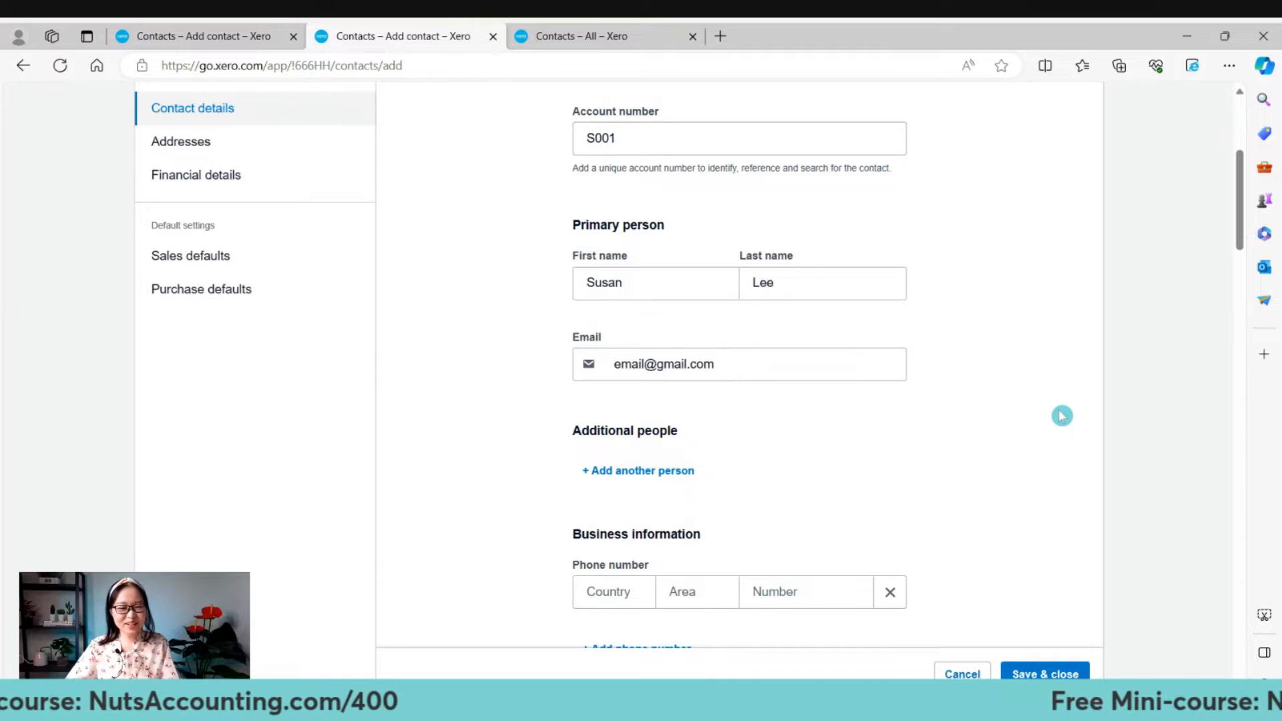
scroll(1062, 415, "down", 3)
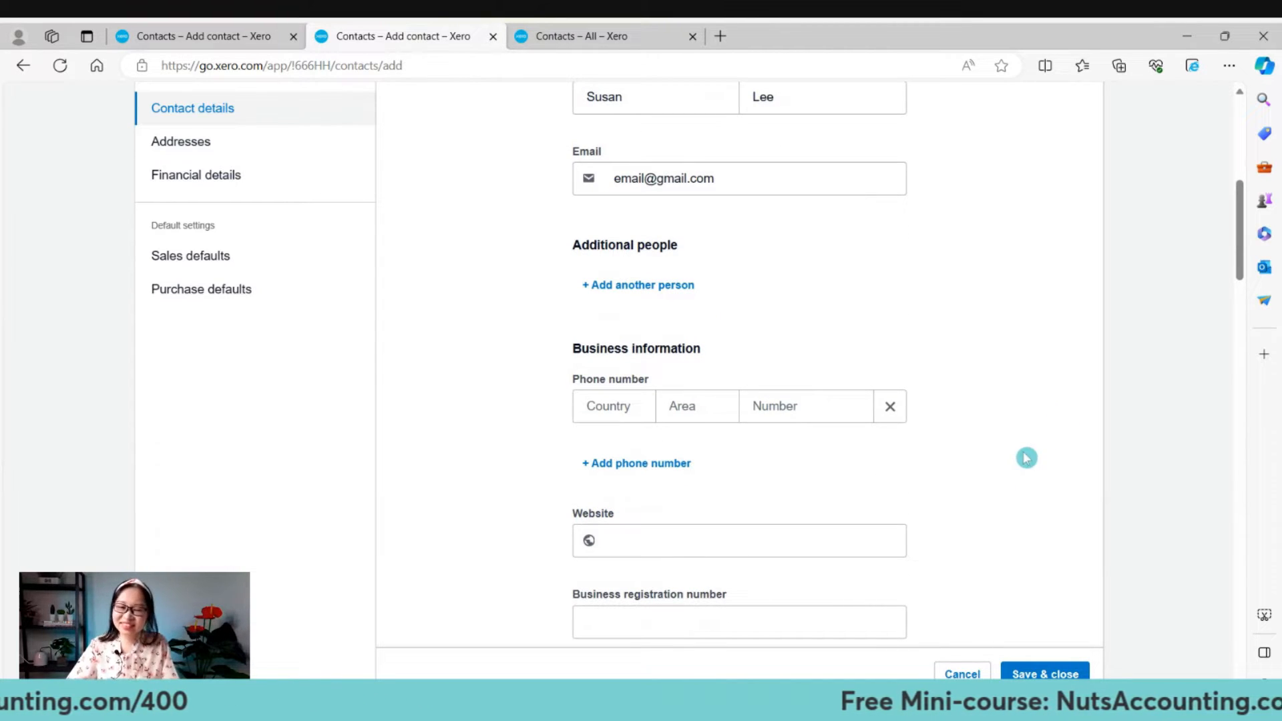
scroll(1028, 482, "up", 1)
scroll(1048, 486, "up", 2)
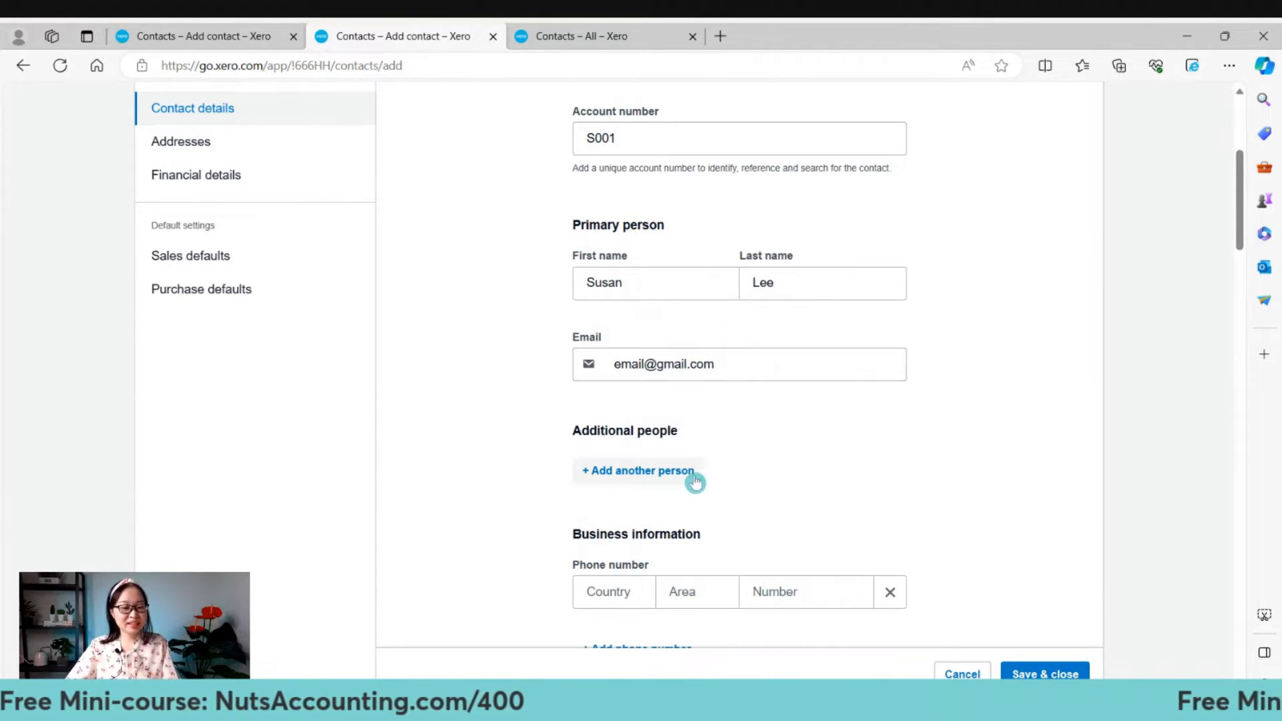
left_click_drag(571, 432, 707, 442)
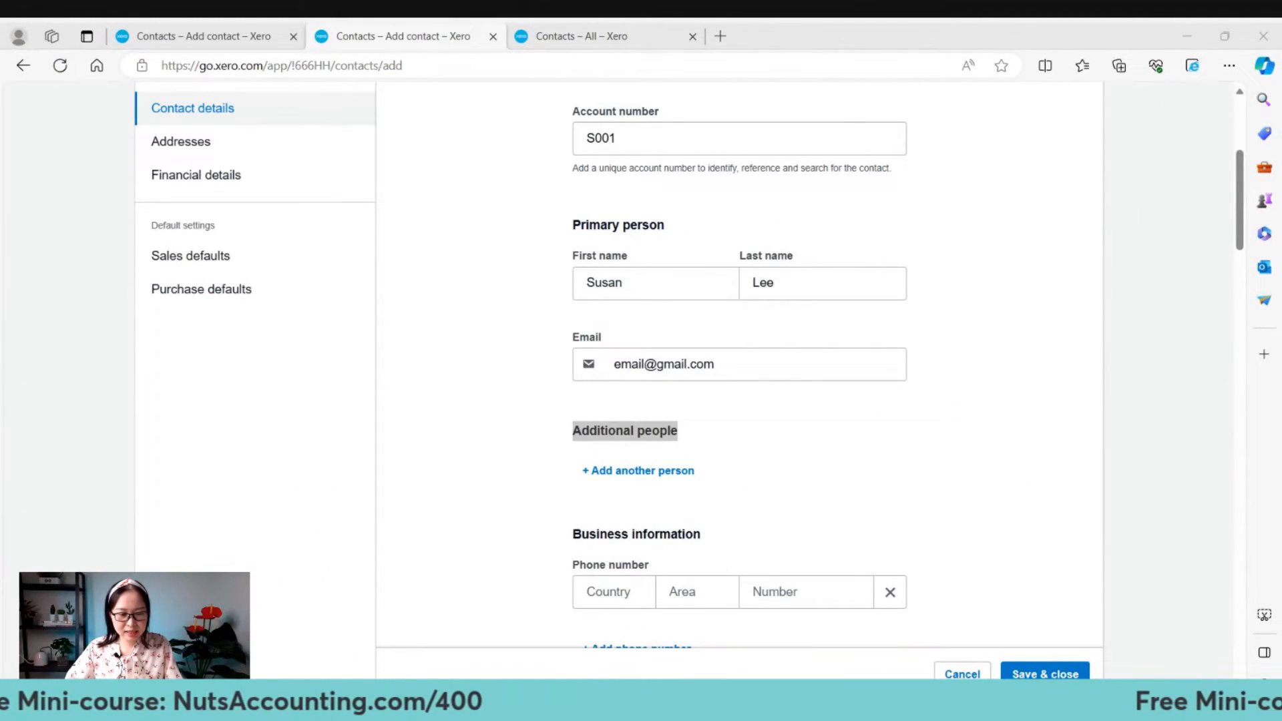
scroll(727, 506, "down", 1)
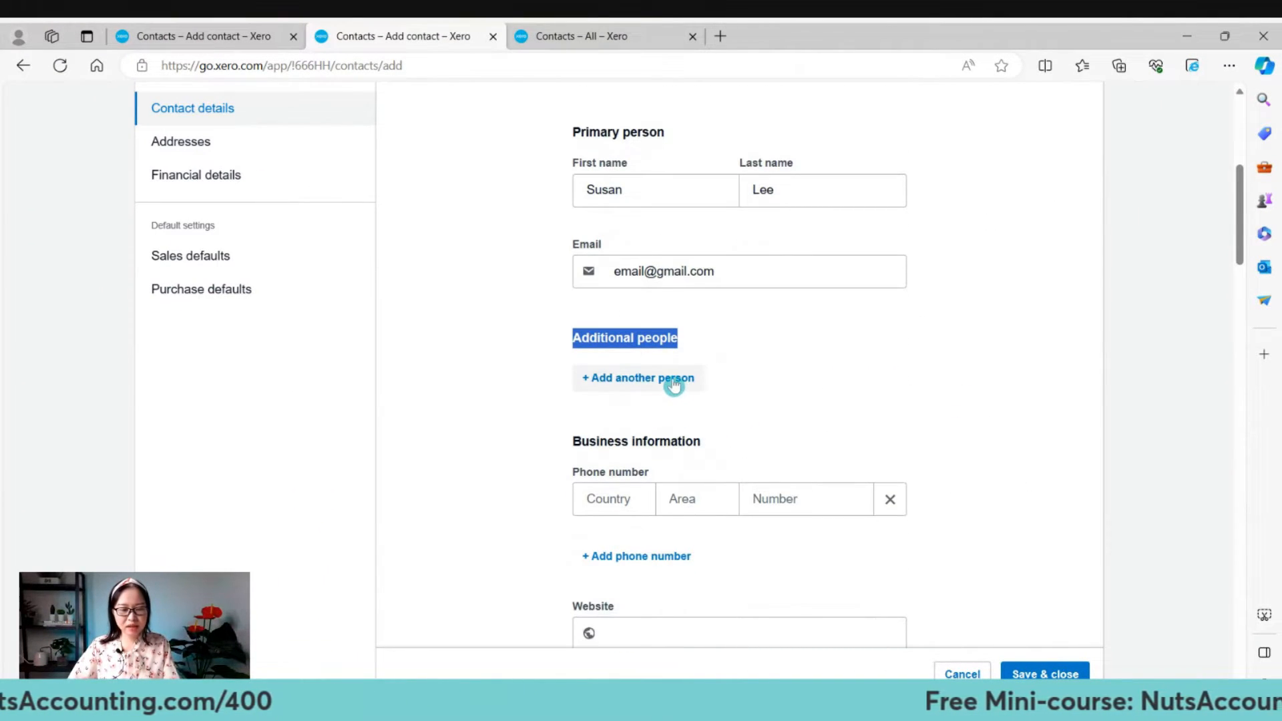
Add an additional person with first name, last name and email, included in emails.
left_click(677, 388)
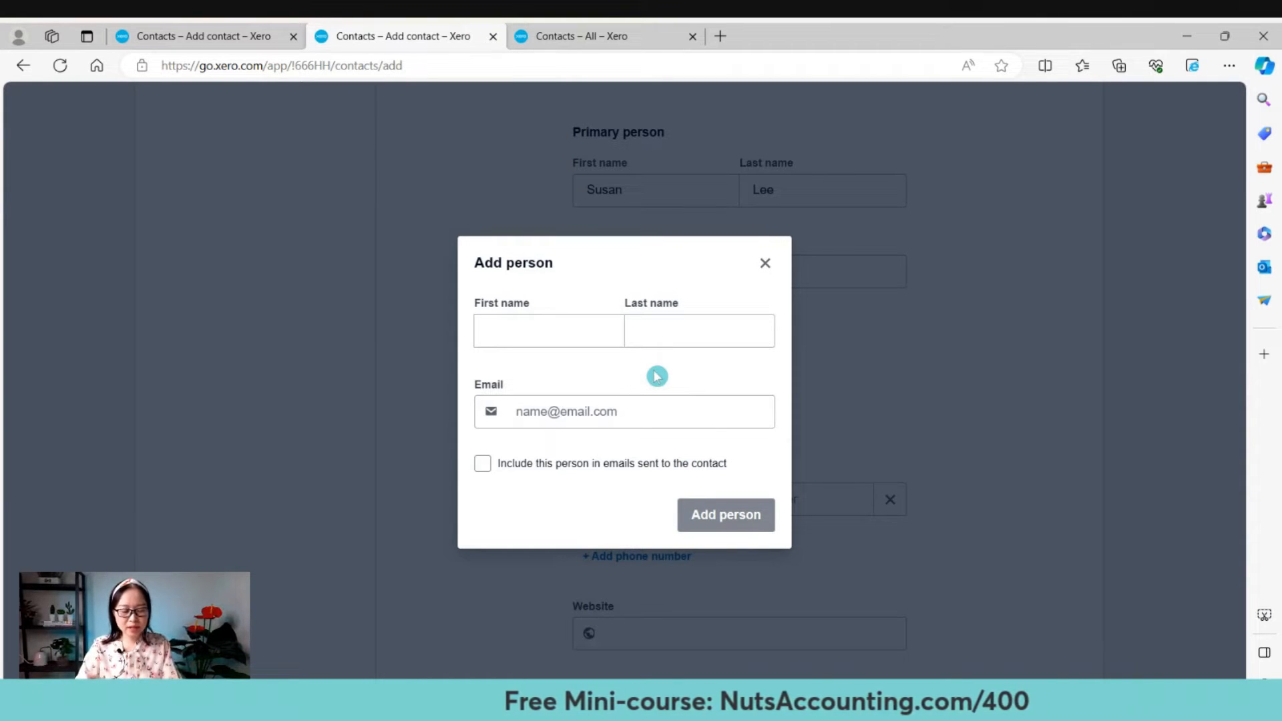
left_click(570, 338)
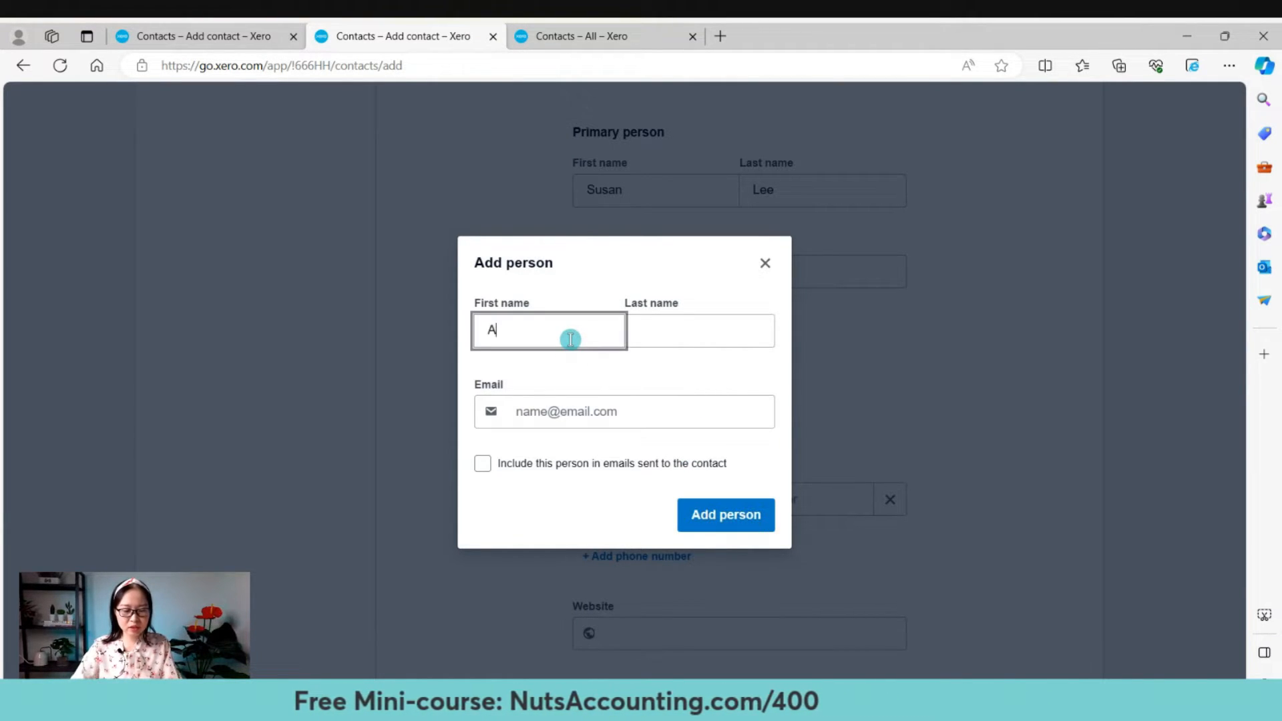
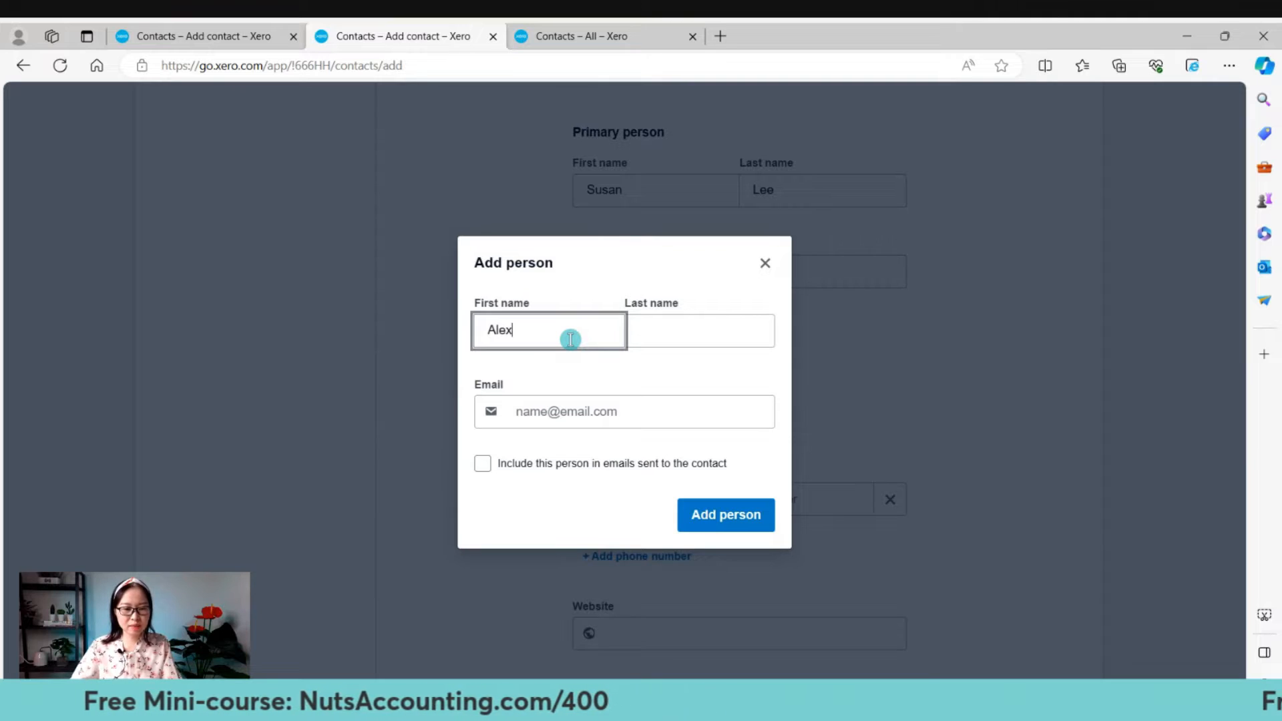
key("Tab")
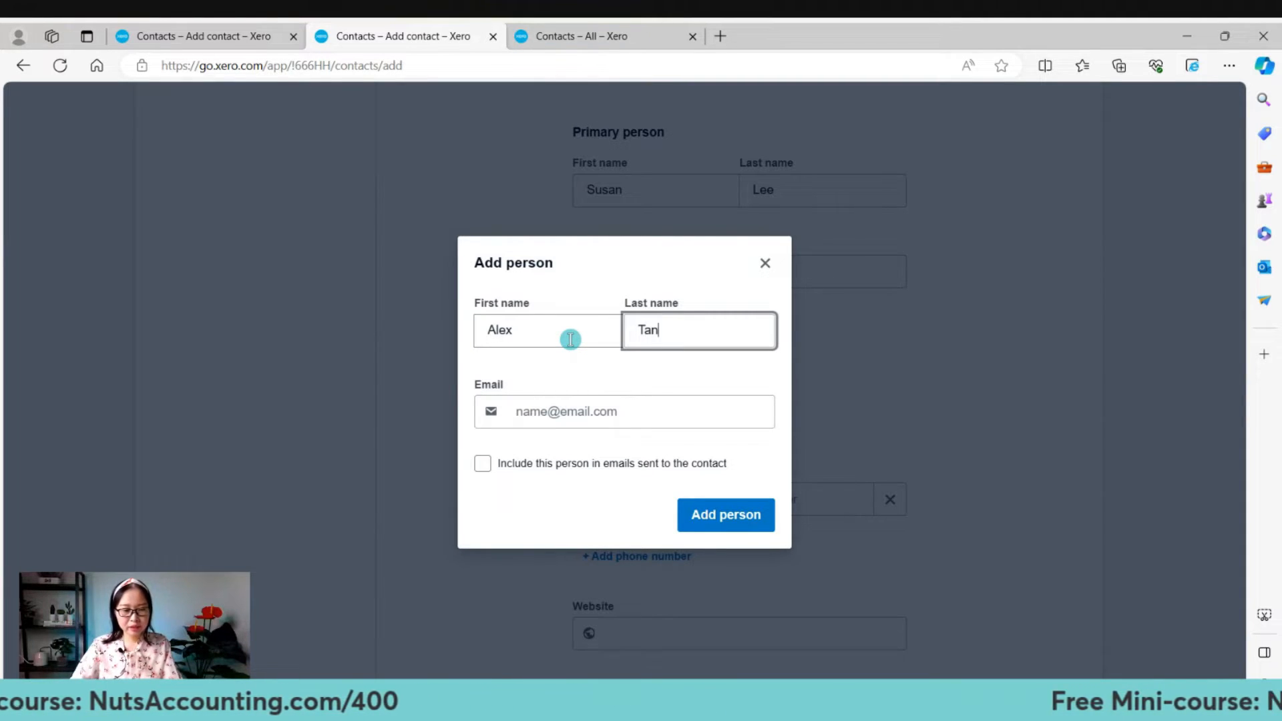
left_click(588, 408)
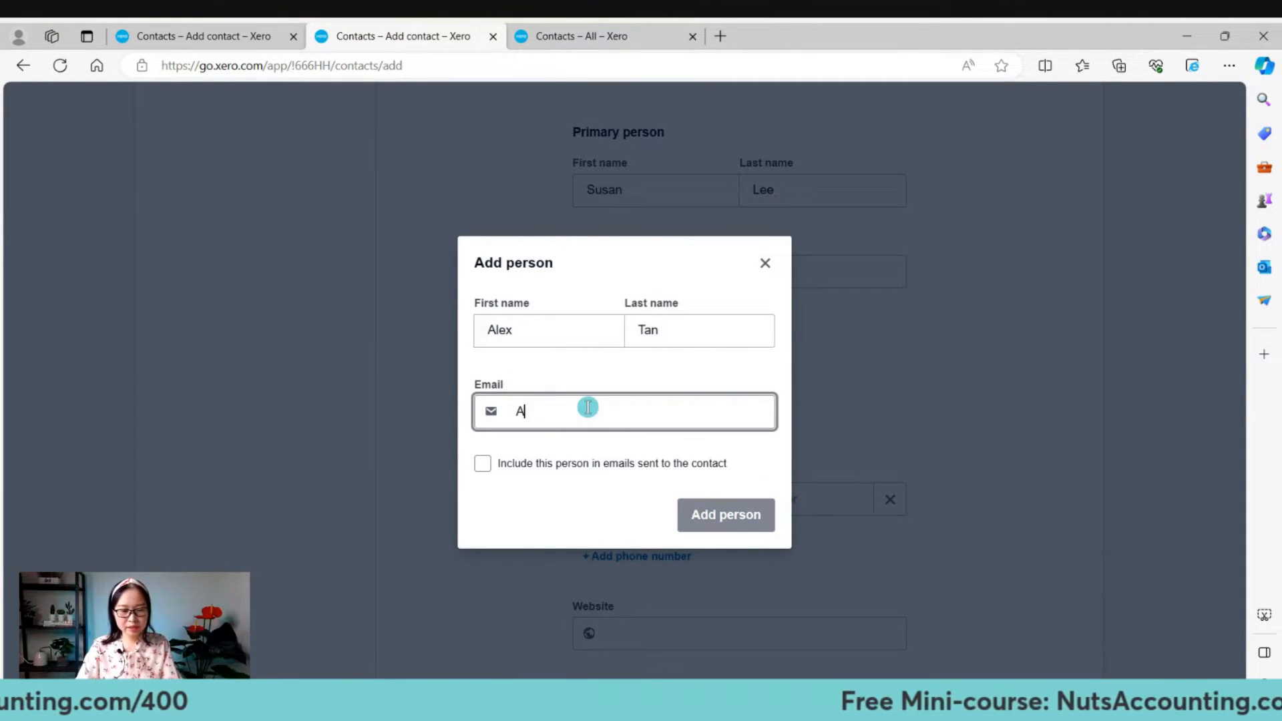
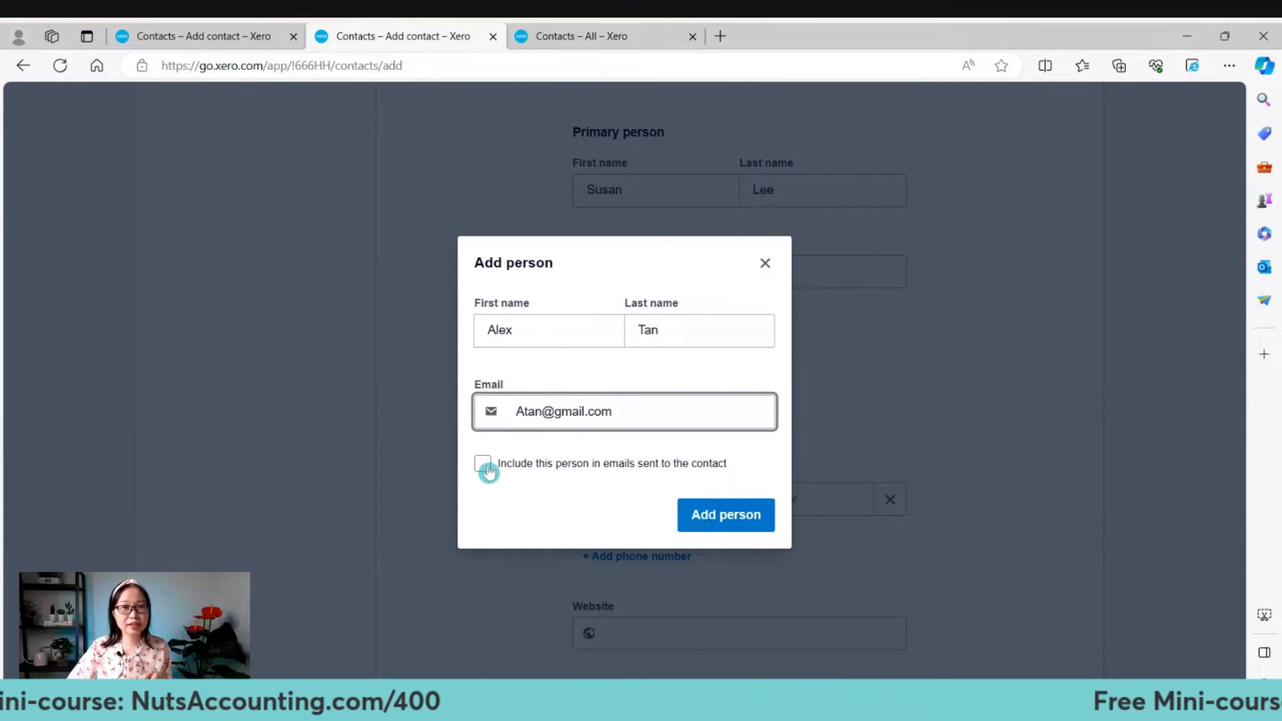
left_click(482, 463)
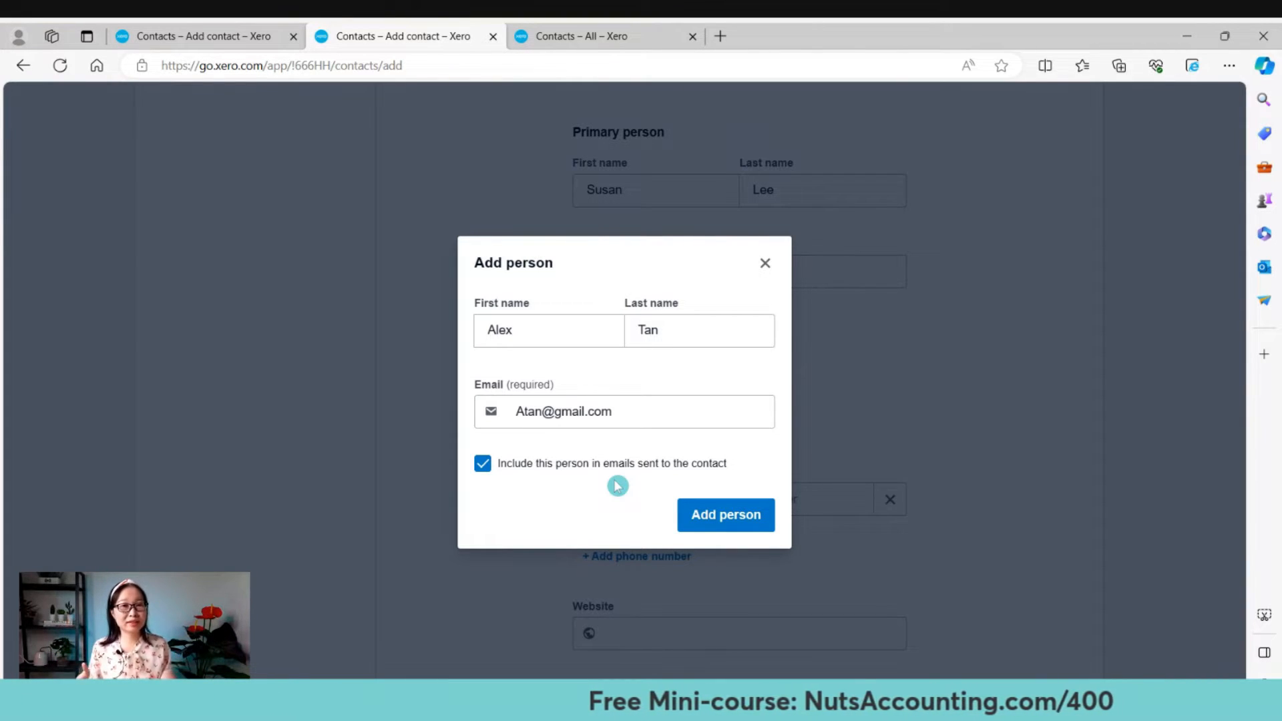
left_click(712, 524)
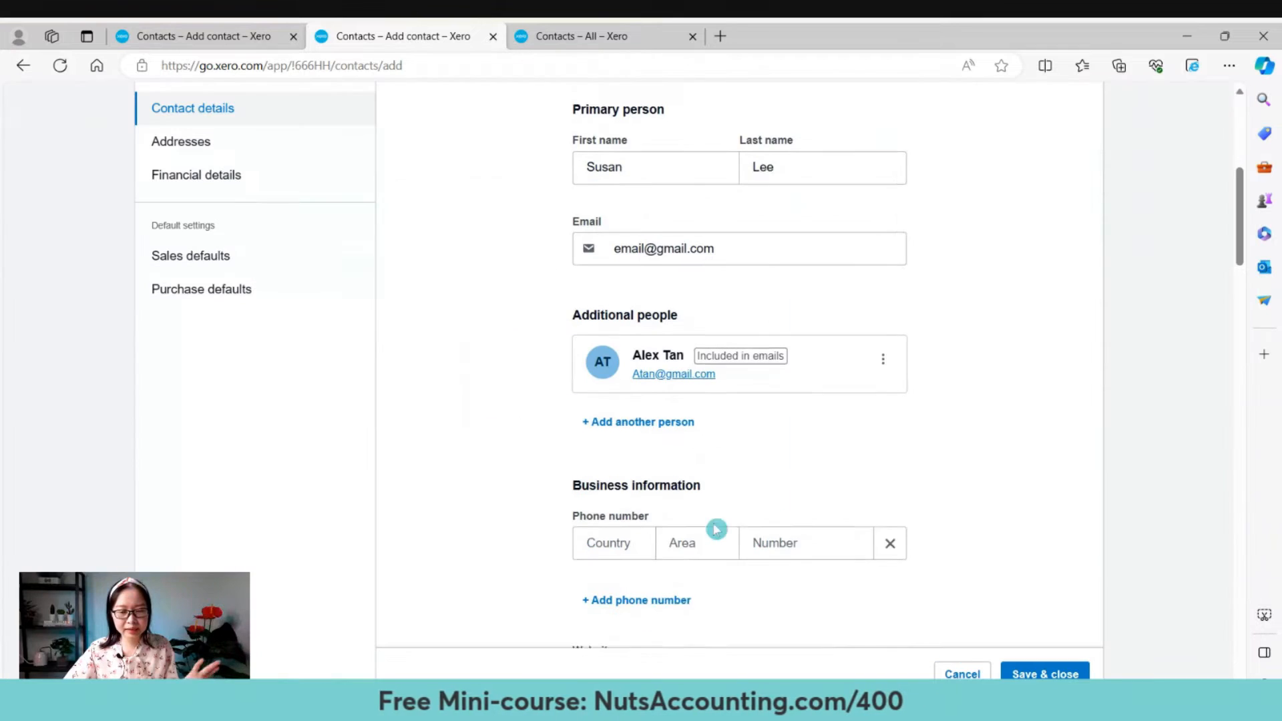
Add a second person with name and email, appending '(Manager)' to the last name.
left_click(652, 411)
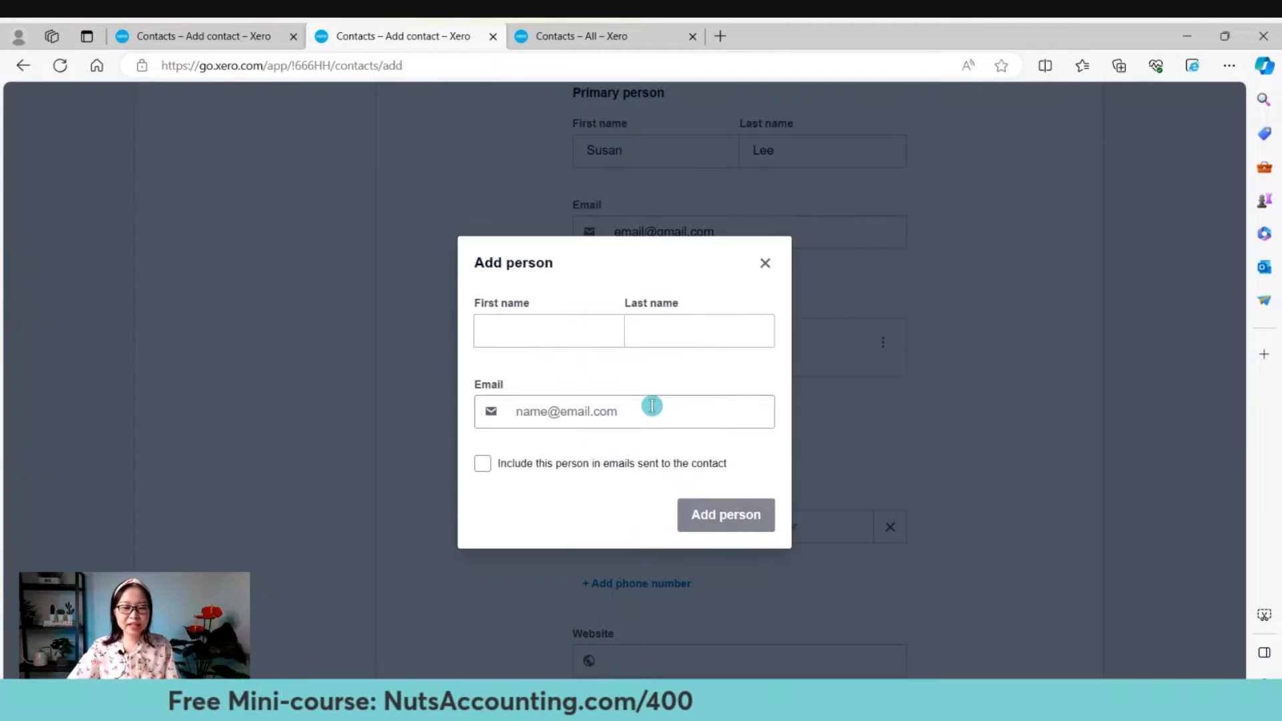
left_click(577, 334)
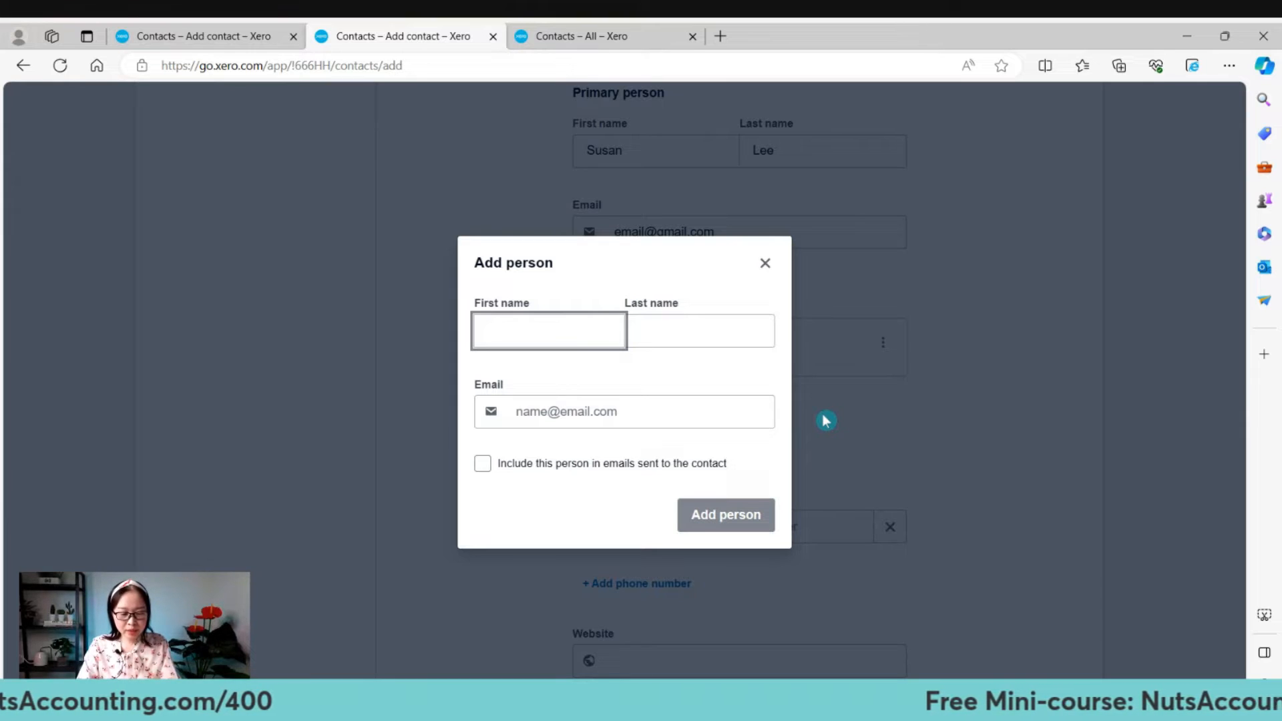
key("Tab")
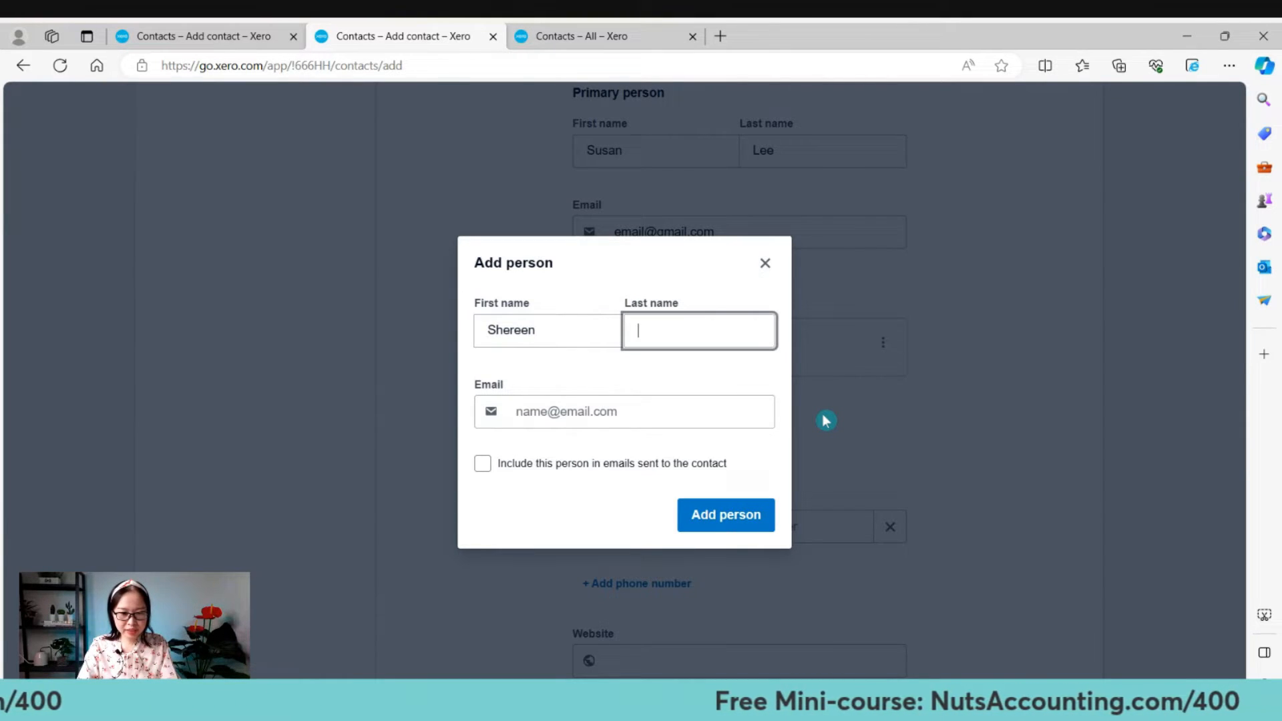
left_click(642, 417)
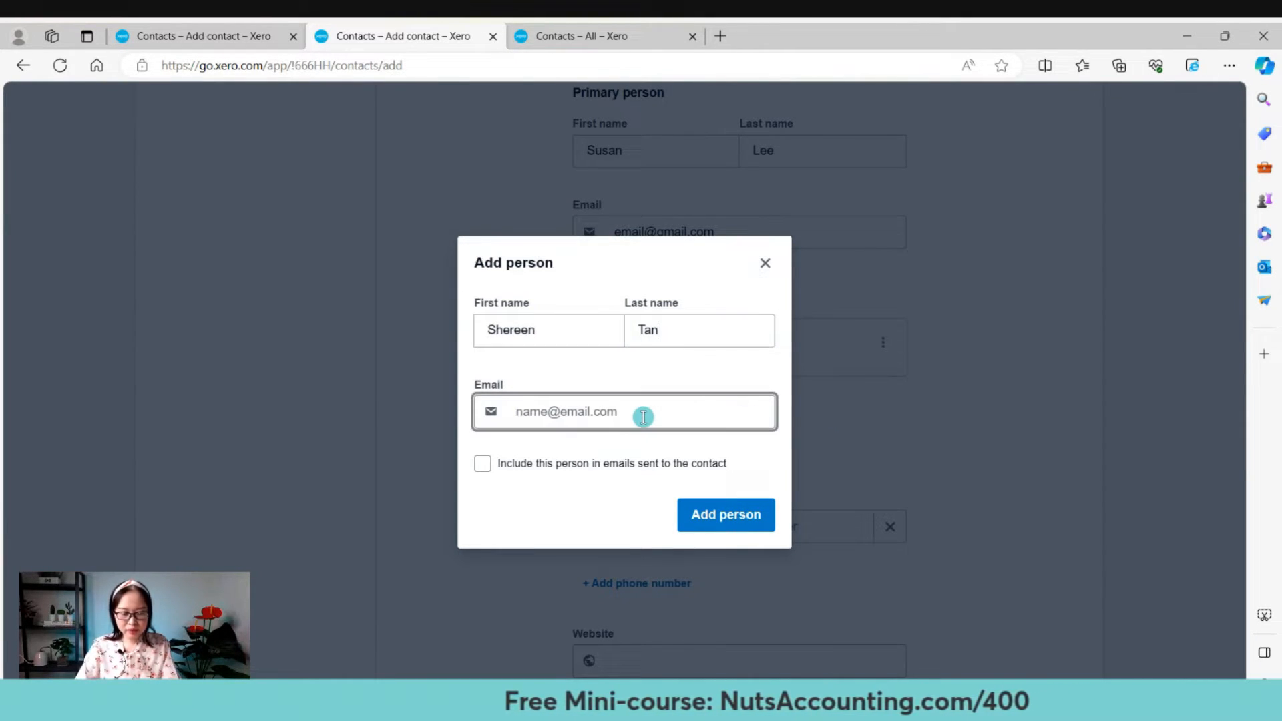
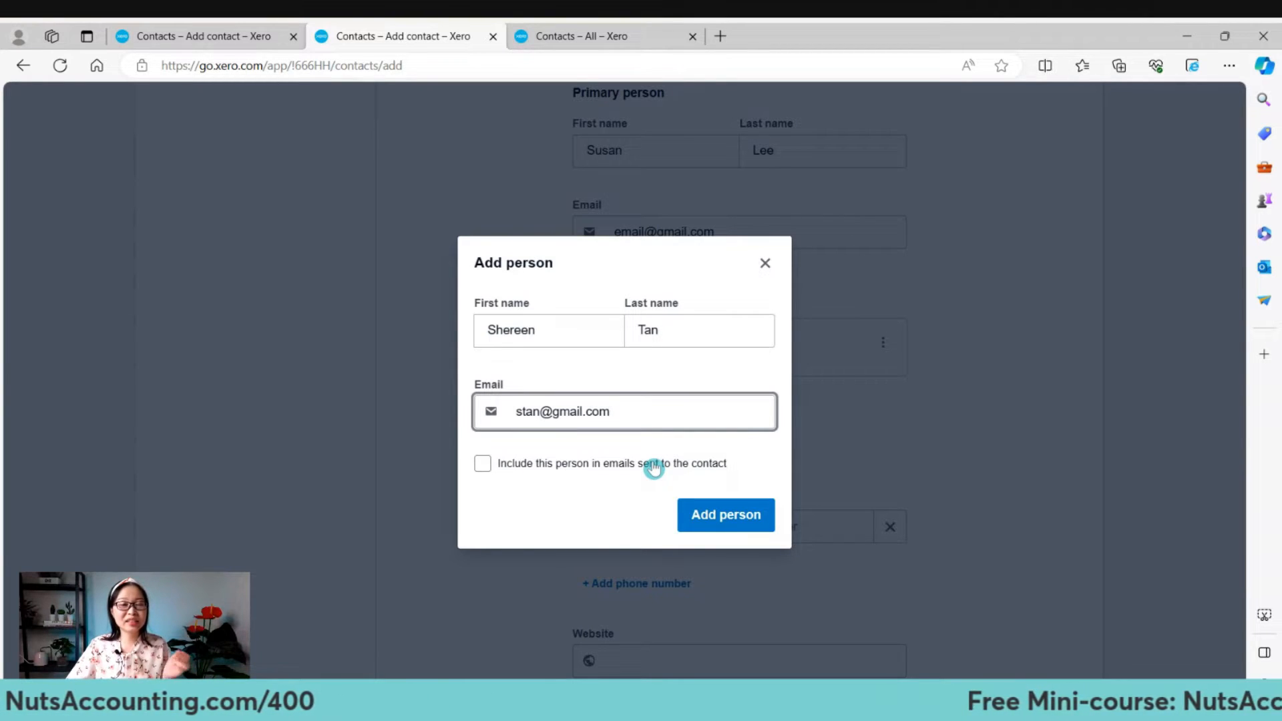
left_click(704, 333)
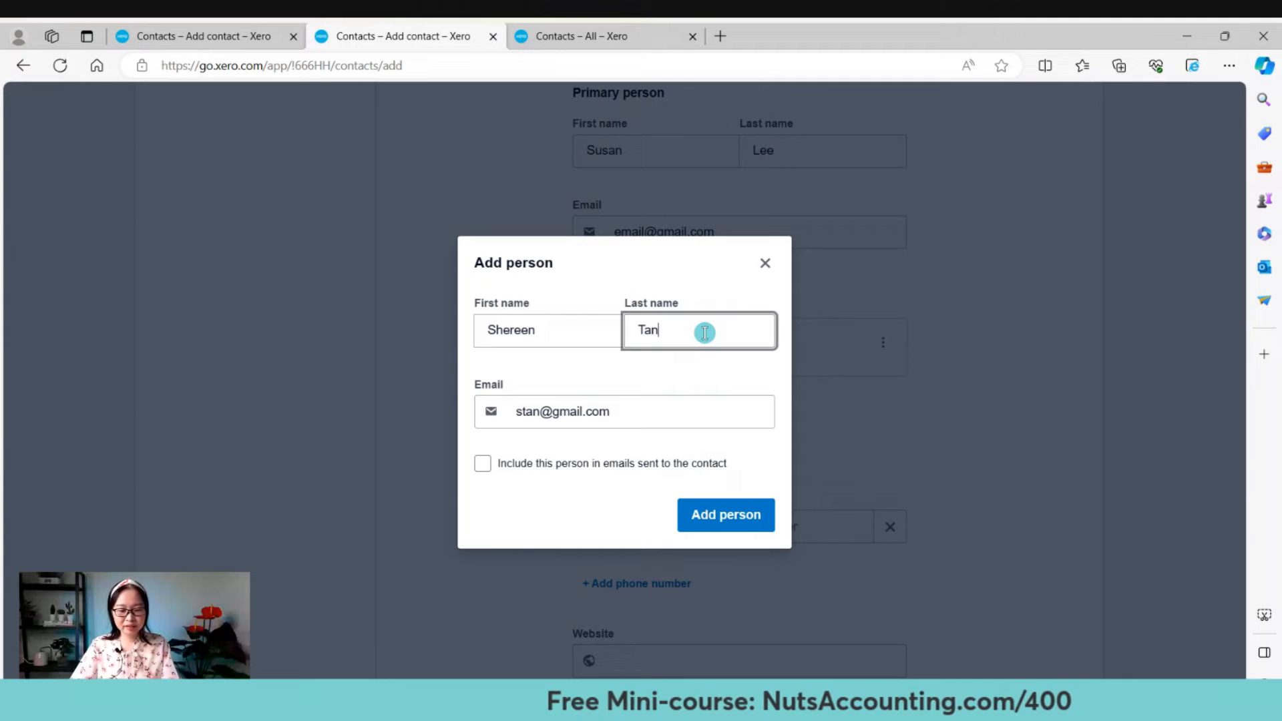
type("(")
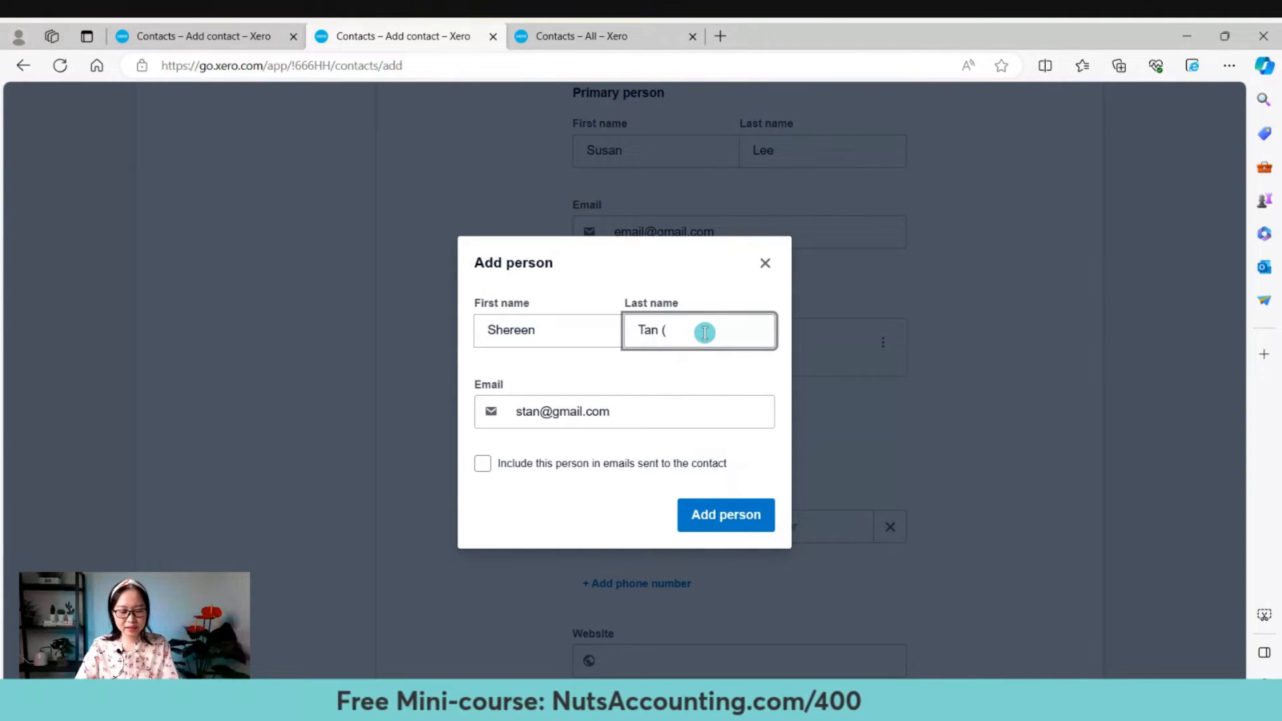
type("Manager)")
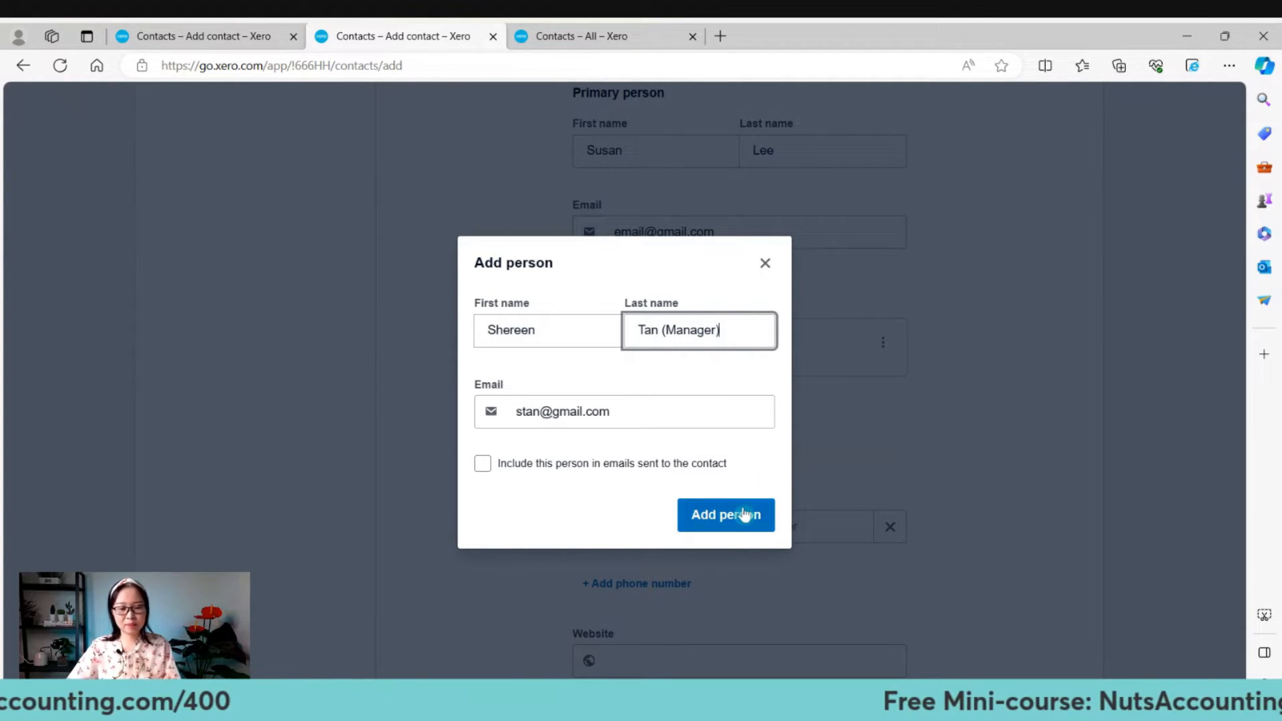
left_click(708, 521)
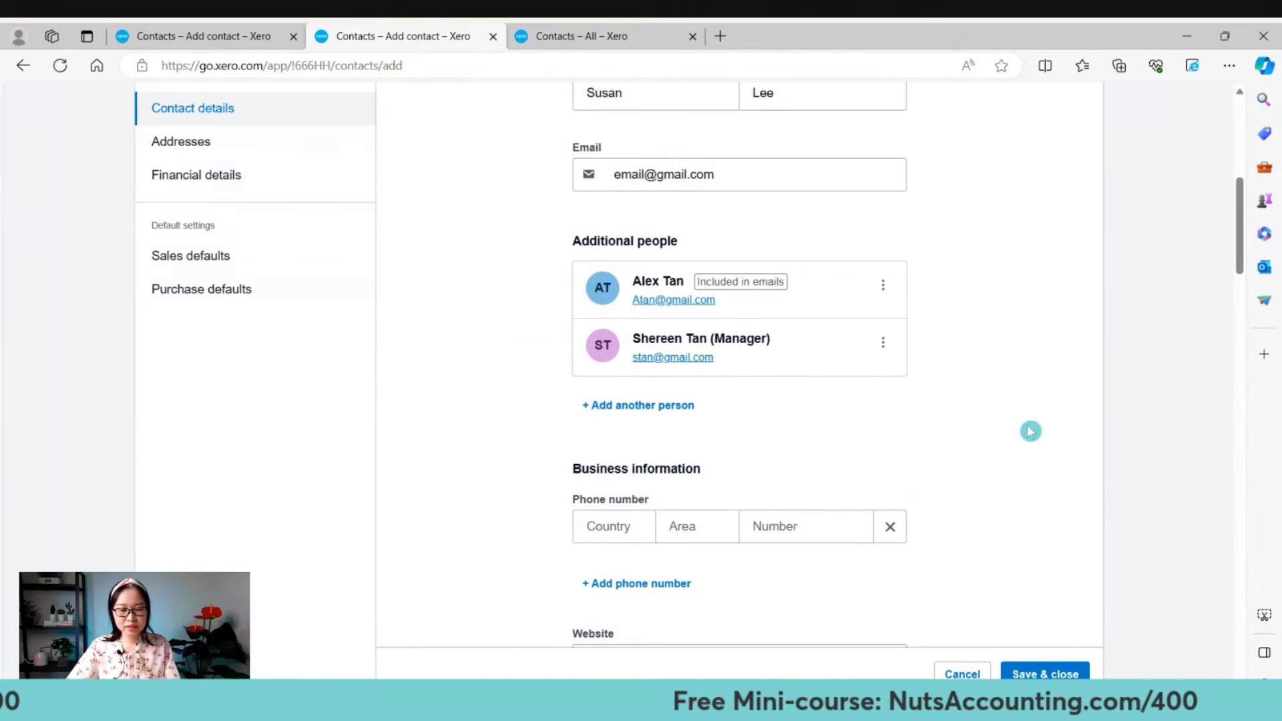
scroll(1024, 420, "up", 1)
scroll(1025, 416, "down", 1)
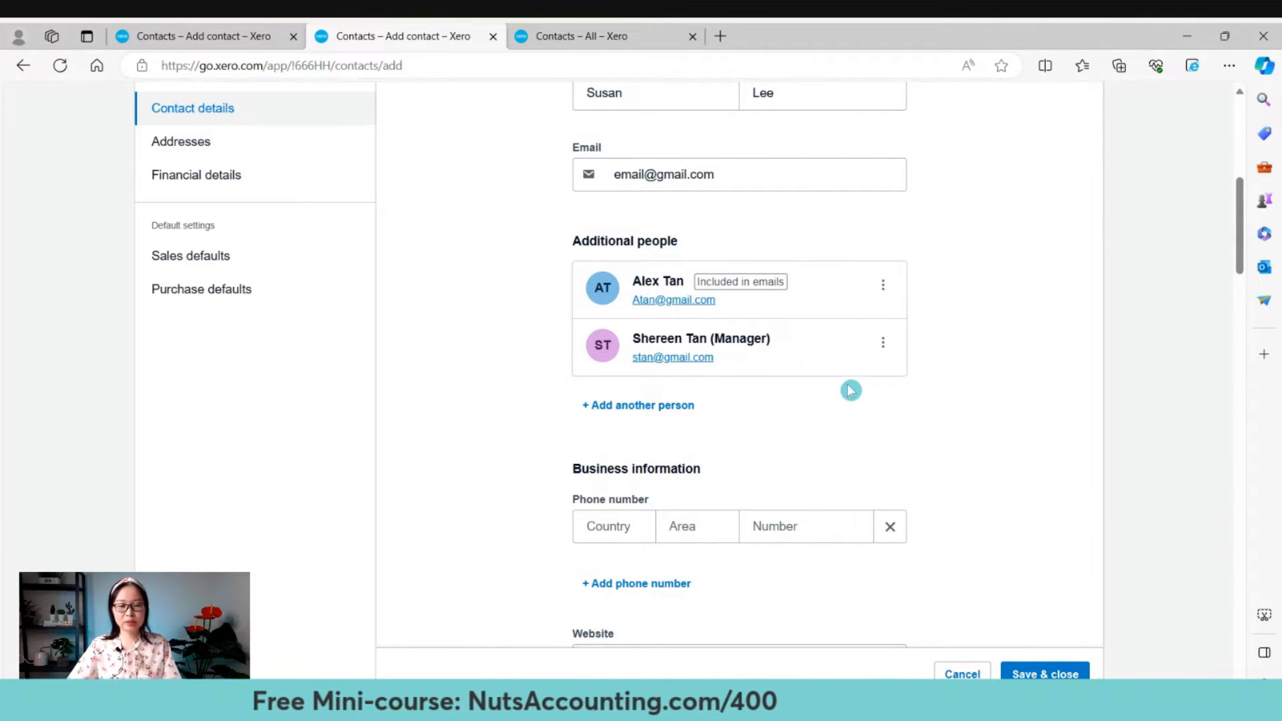
scroll(981, 381, "up", 3)
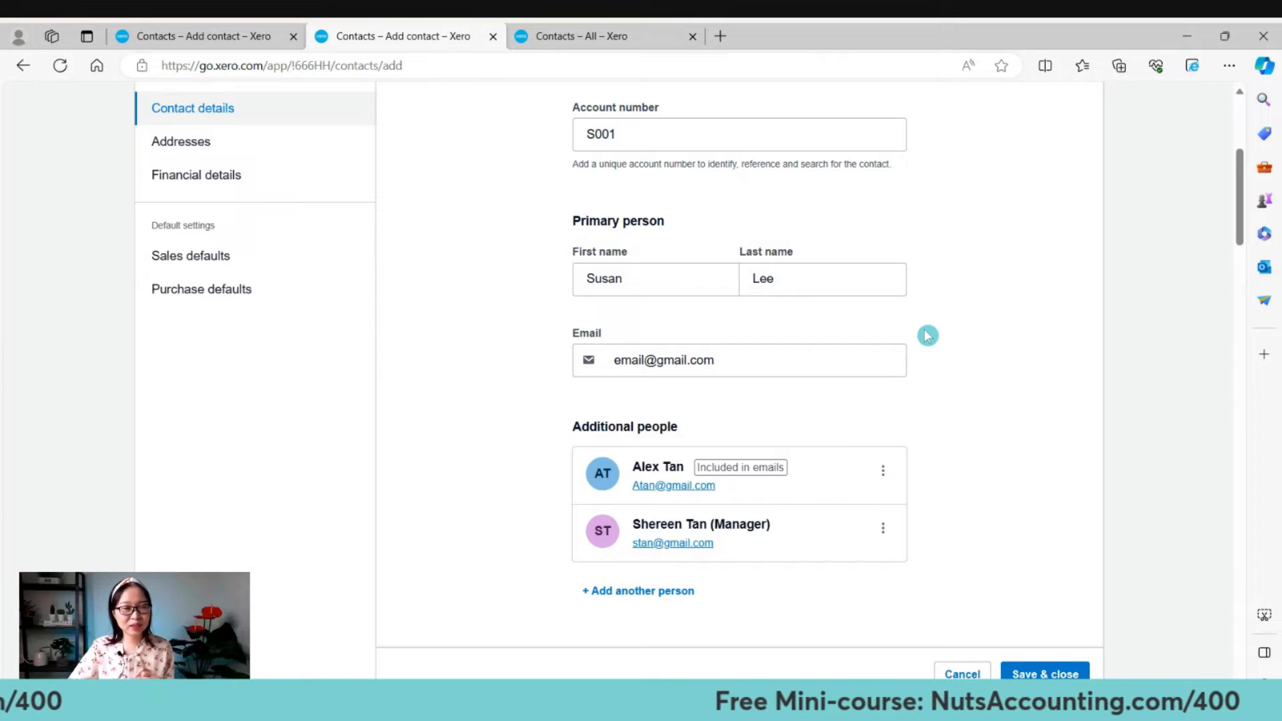
scroll(948, 342, "down", 3)
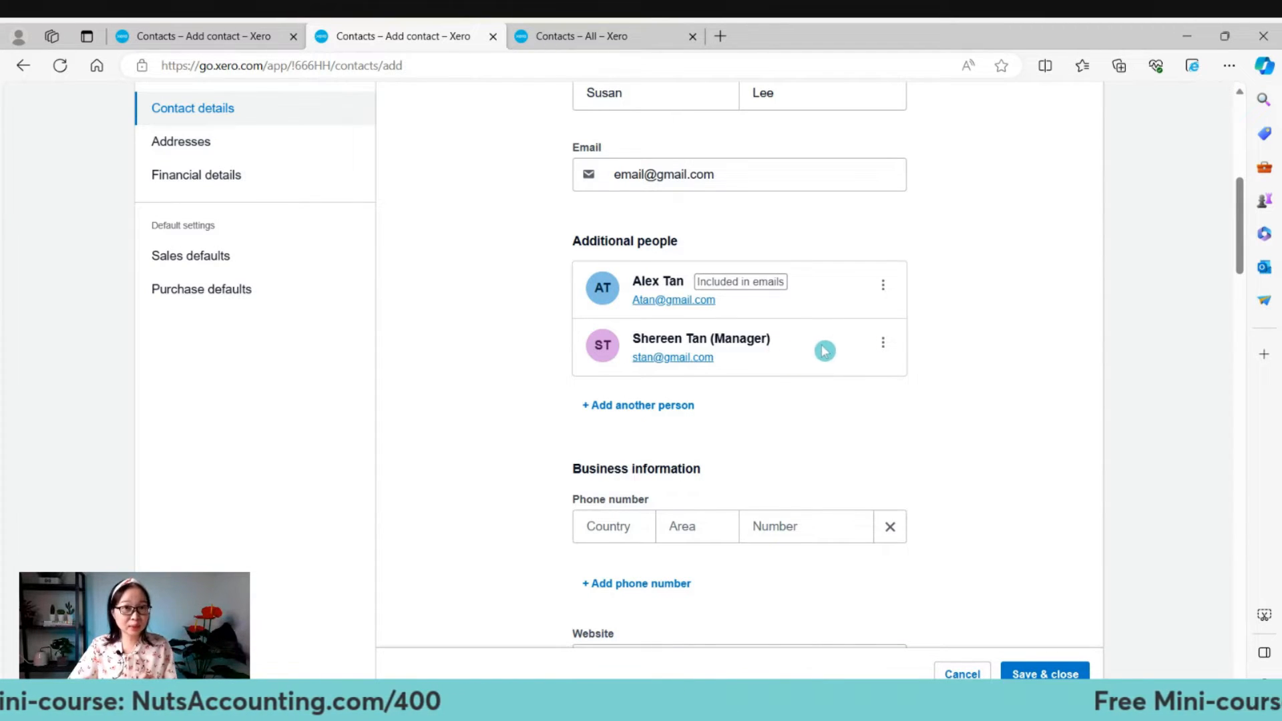
scroll(927, 387, "down", 4)
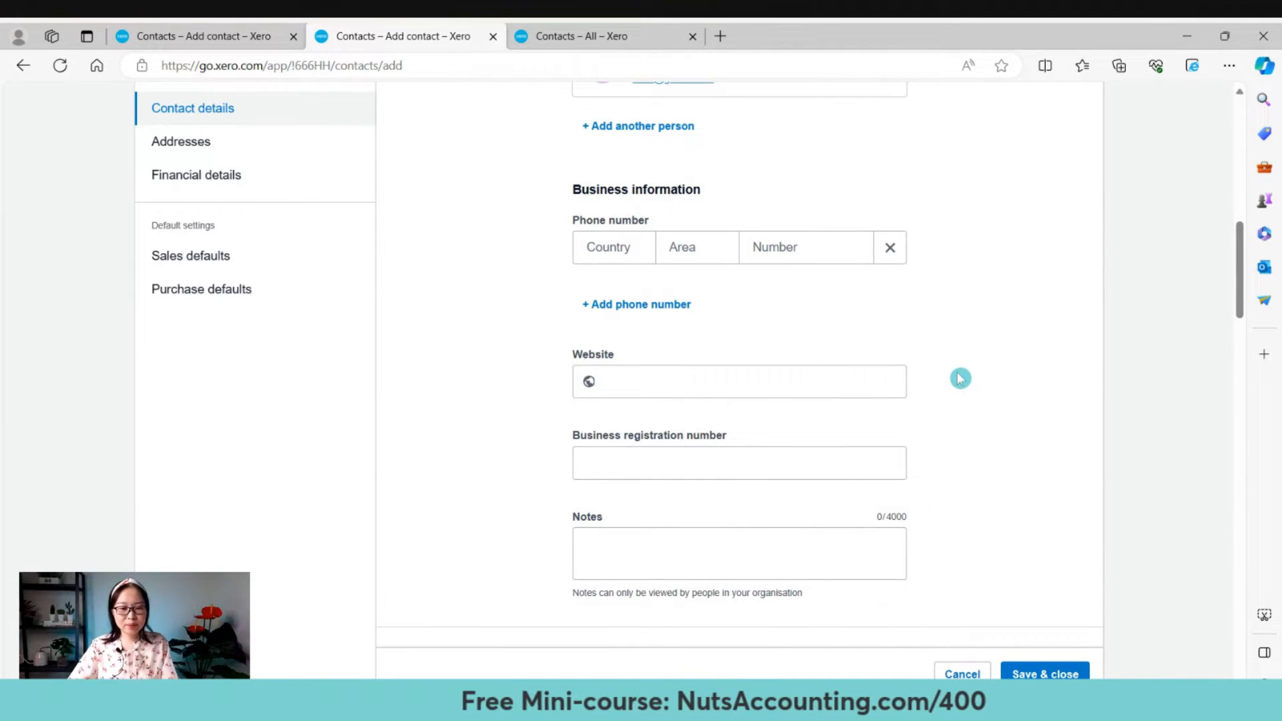
Enter the contact's business phone number with country, area and number parts.
left_click(628, 248)
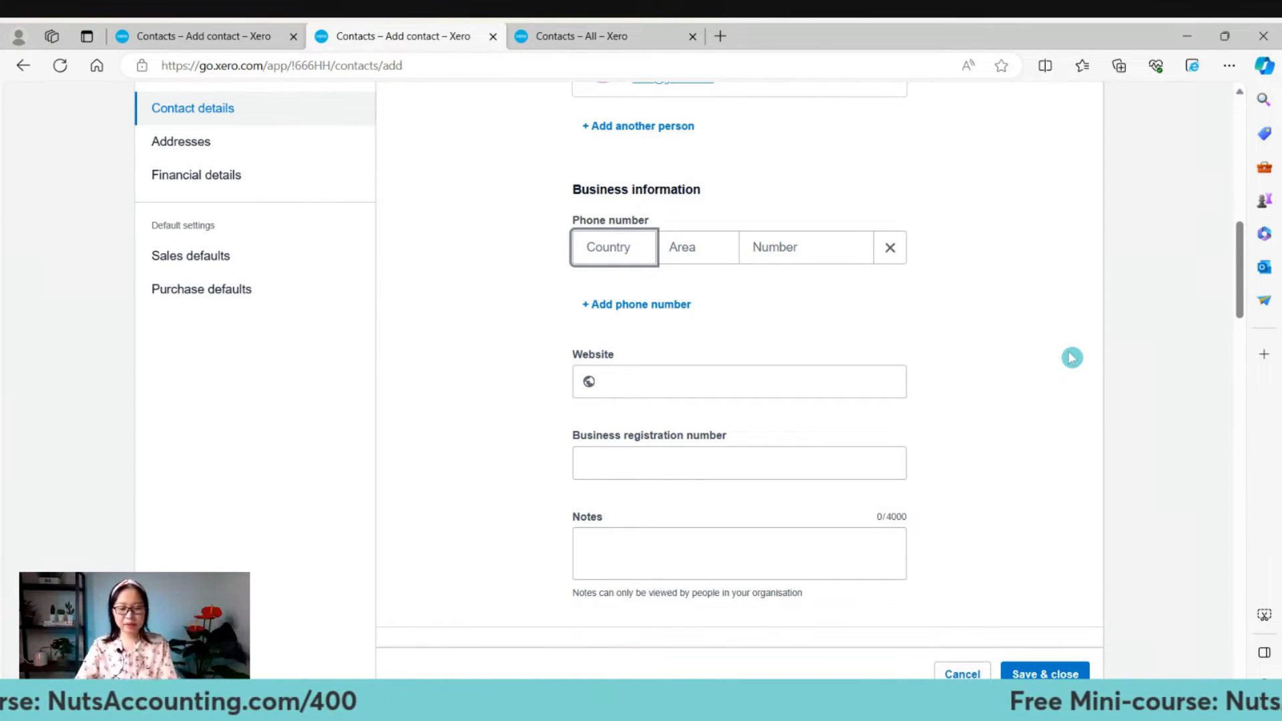
type("+65")
key("Tab")
scroll(1071, 358, "up", 2)
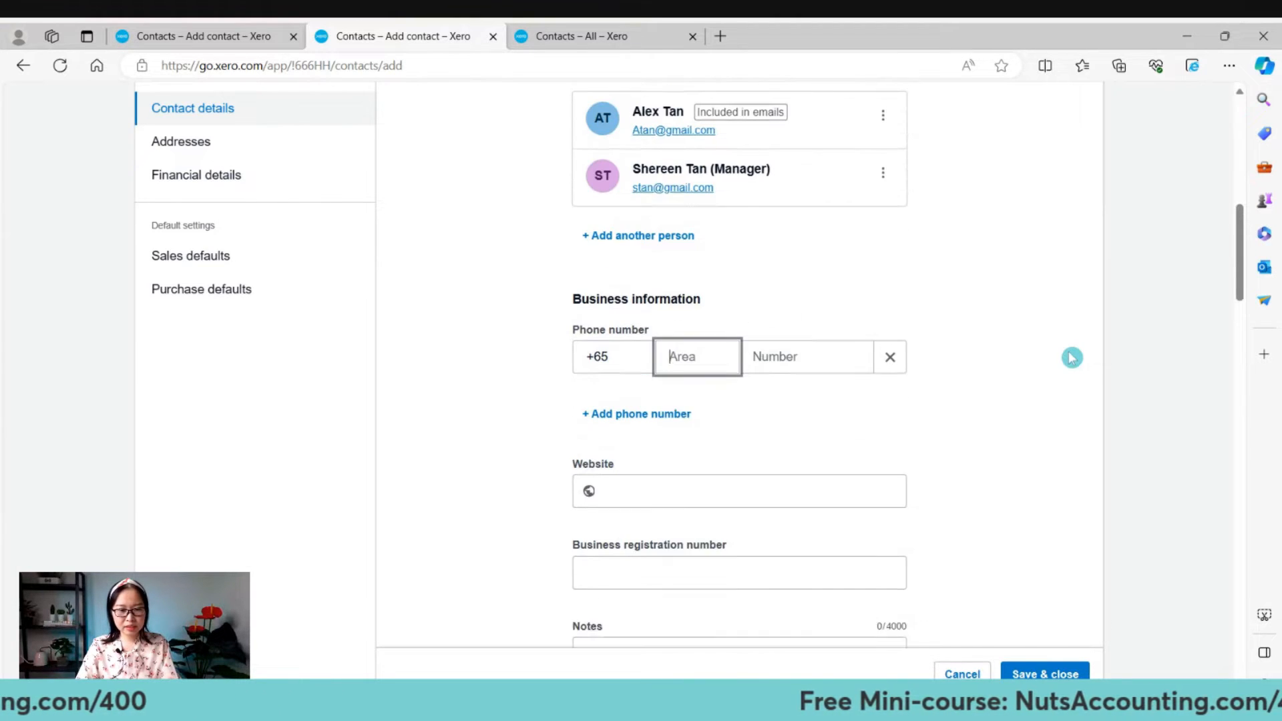
type("24")
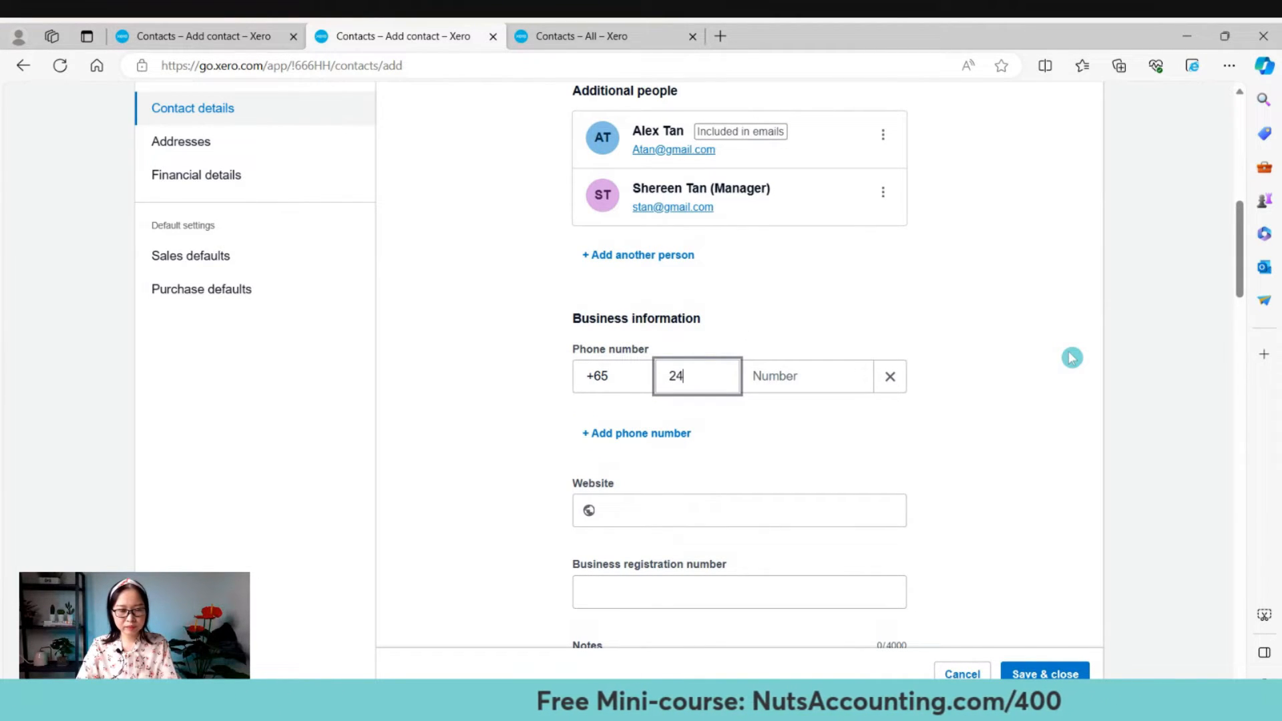
key("Tab")
type("123456")
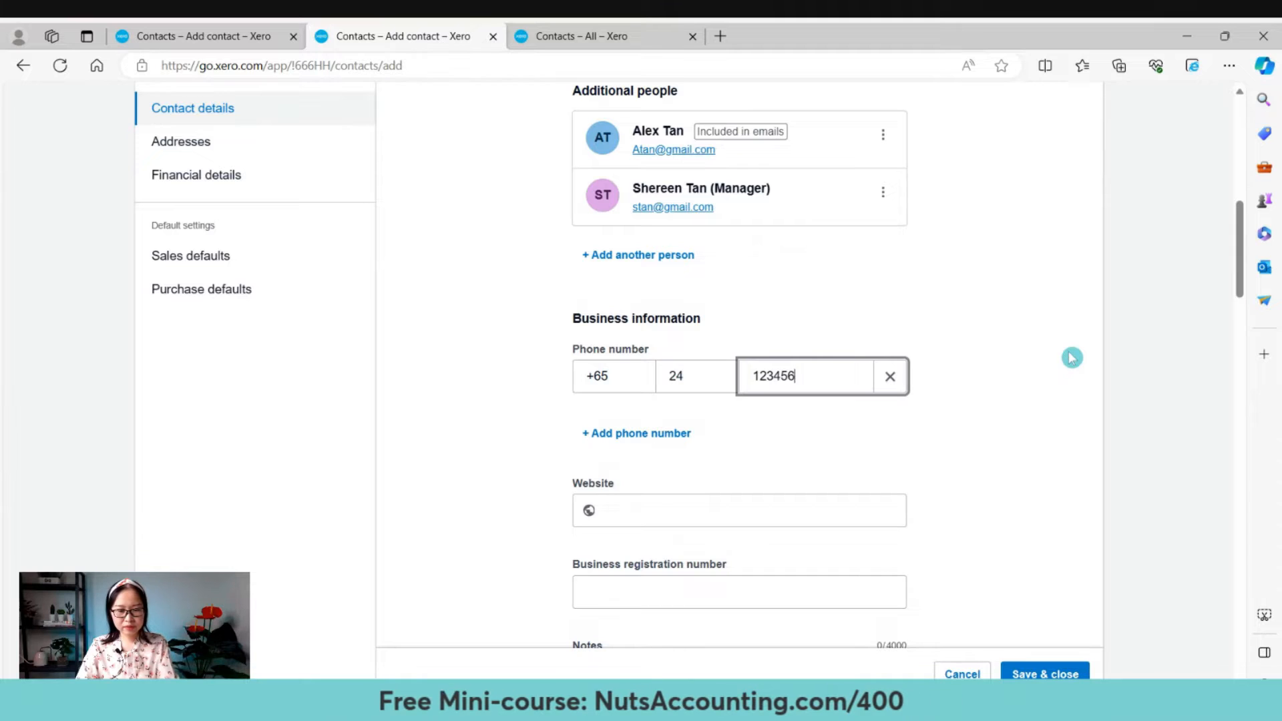
scroll(1071, 358, "down", 3)
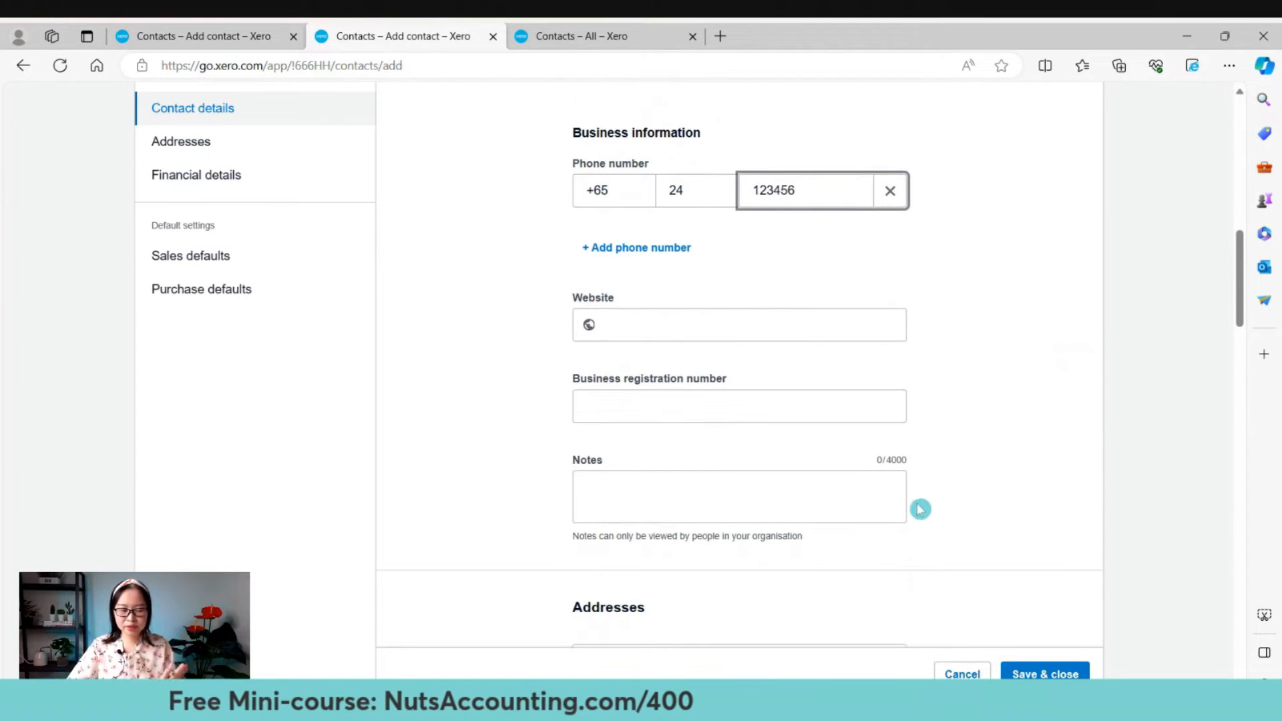
Add a mobile phone number with its country, area and number parts.
left_click(632, 253)
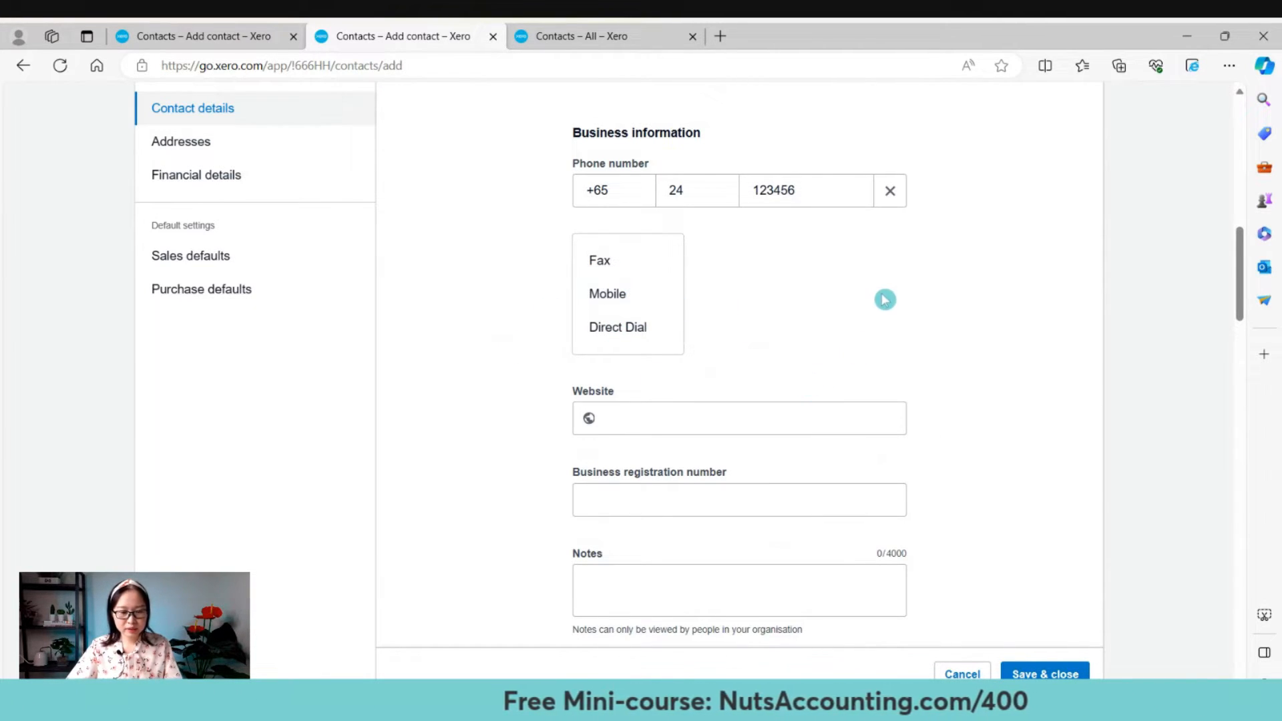
left_click(657, 300)
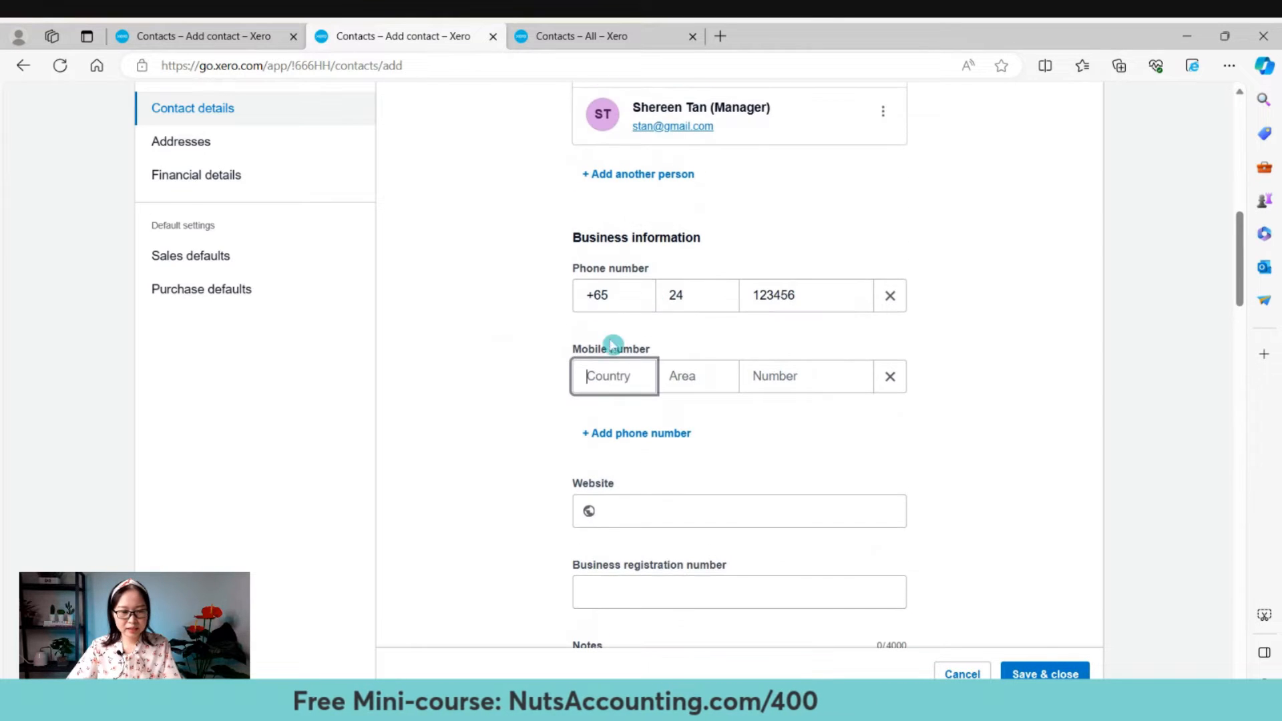
type("+65")
key("Tab")
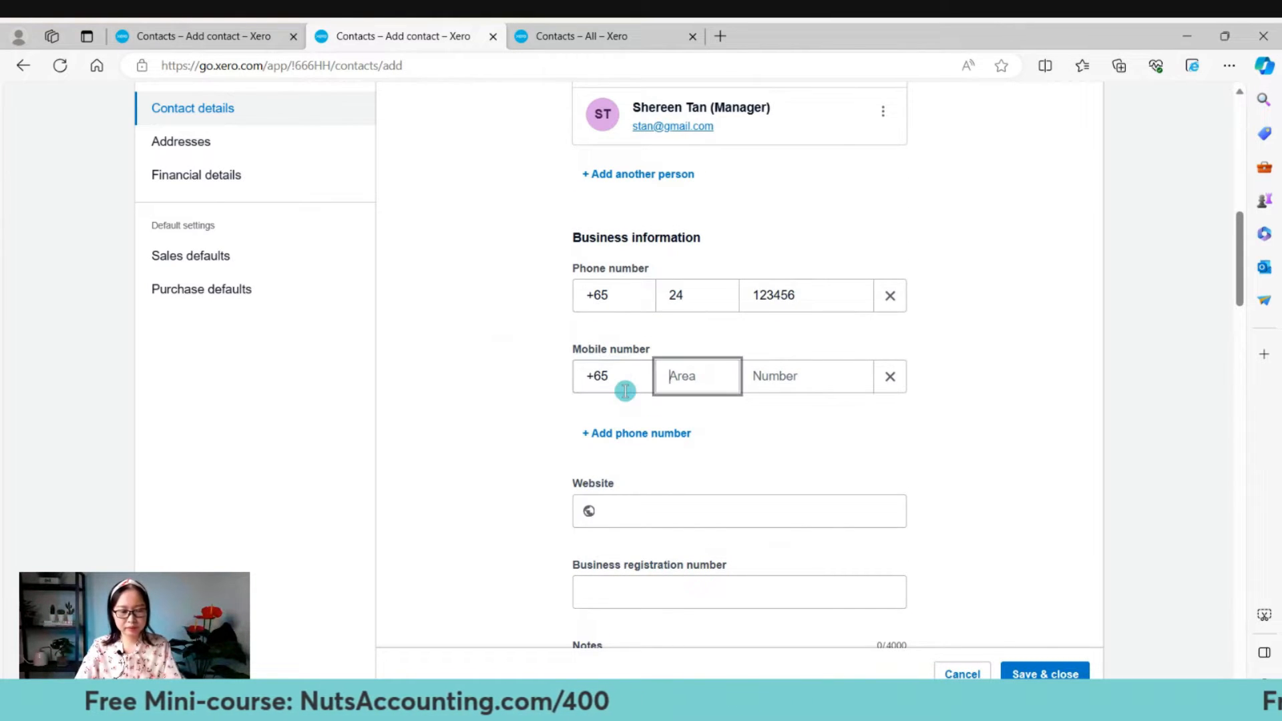
type("123")
key("Tab")
type("123456")
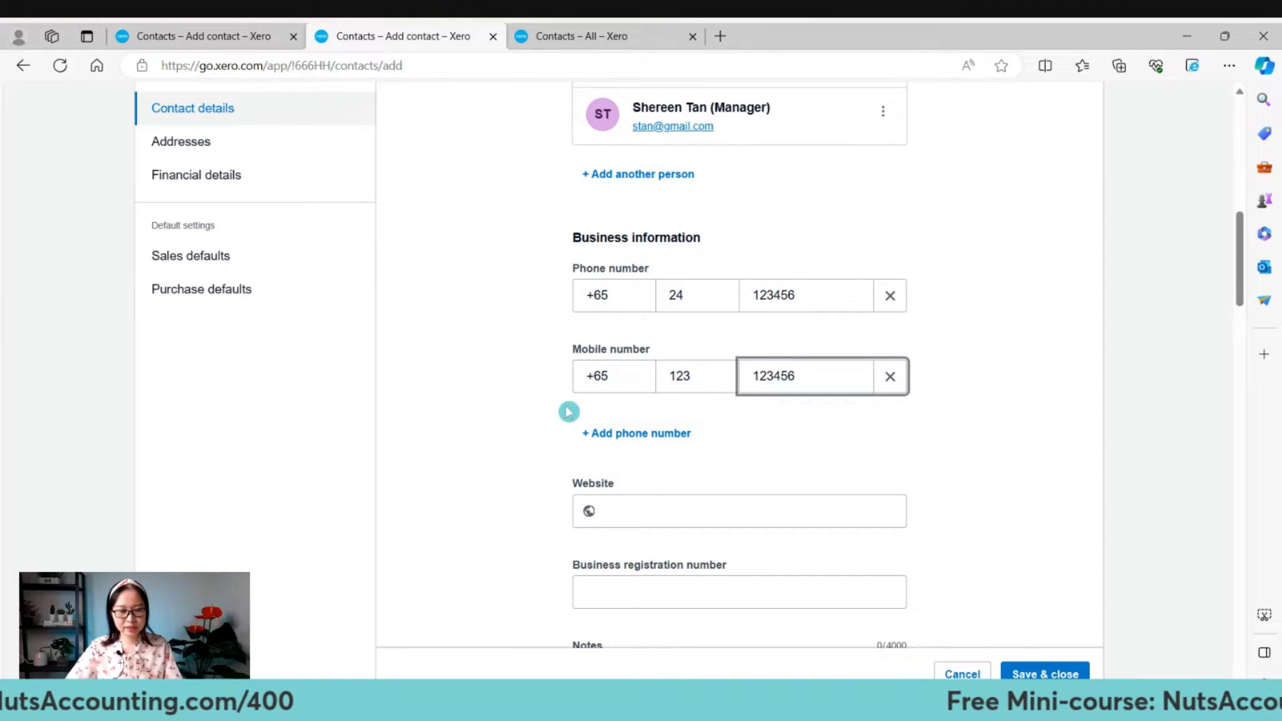
scroll(569, 411, "down", 3)
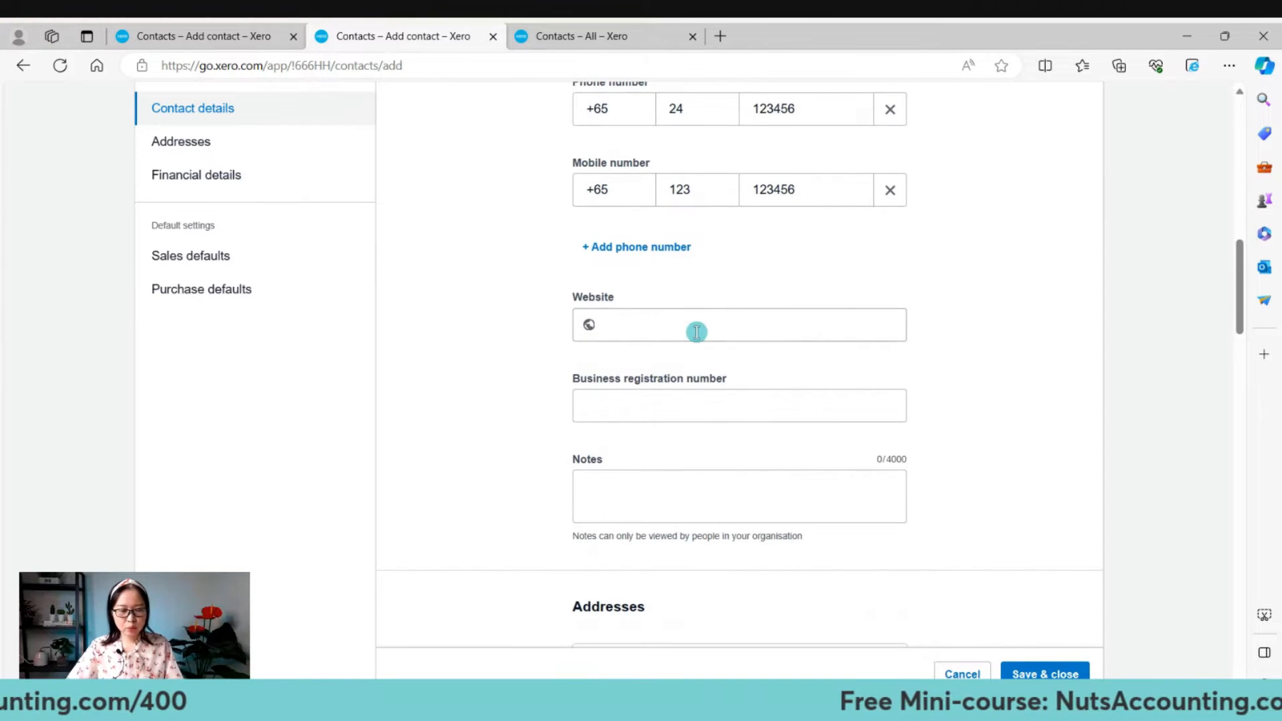
left_click(696, 325)
scroll(980, 399, "down", 3)
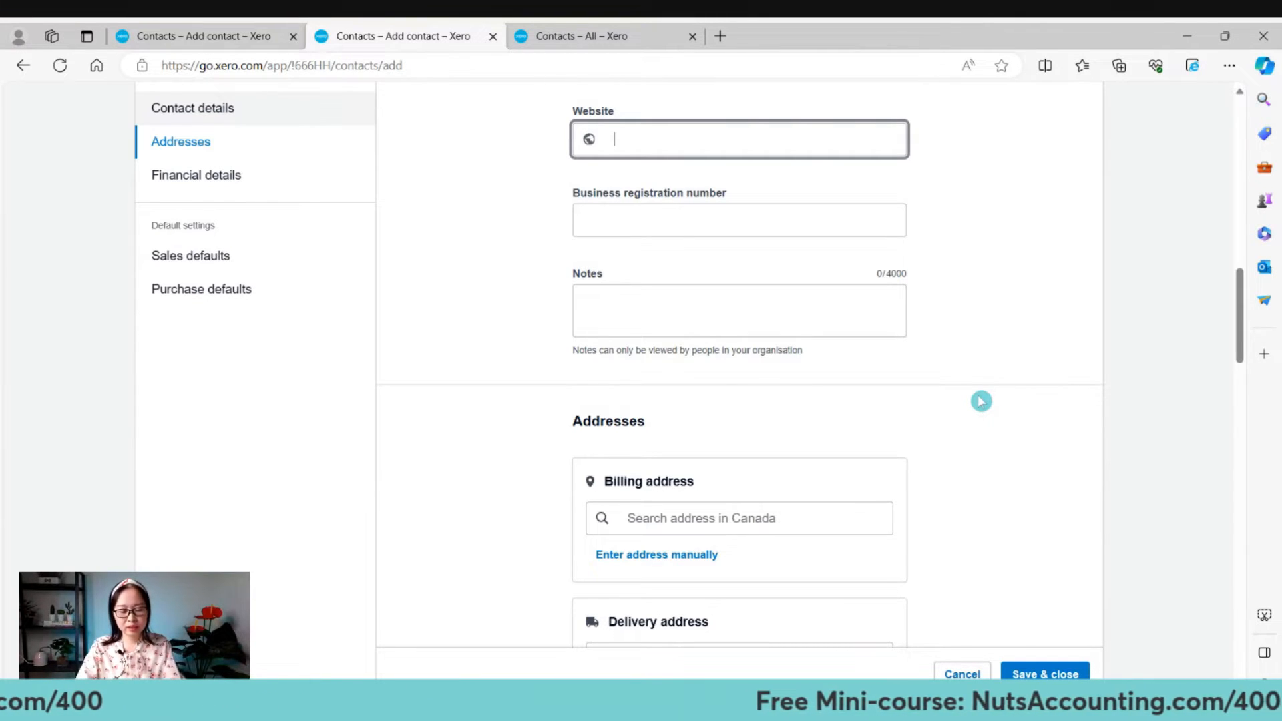
type("www.")
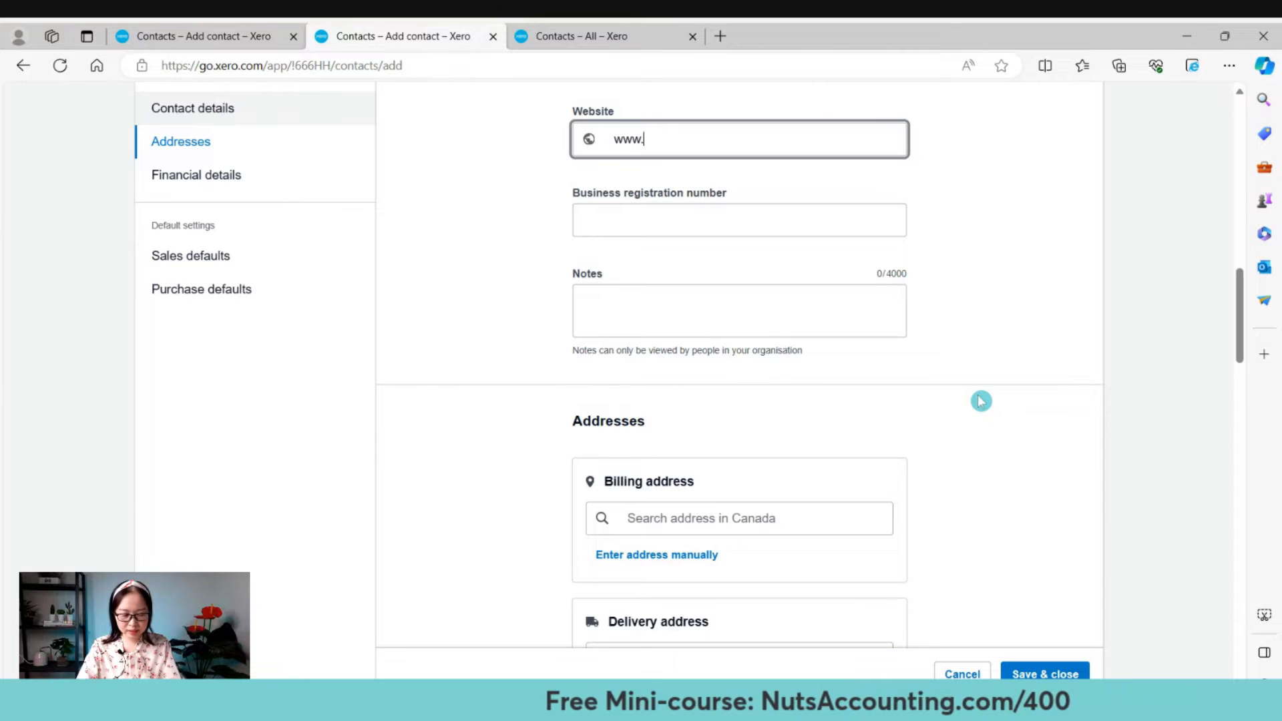
type("sa")
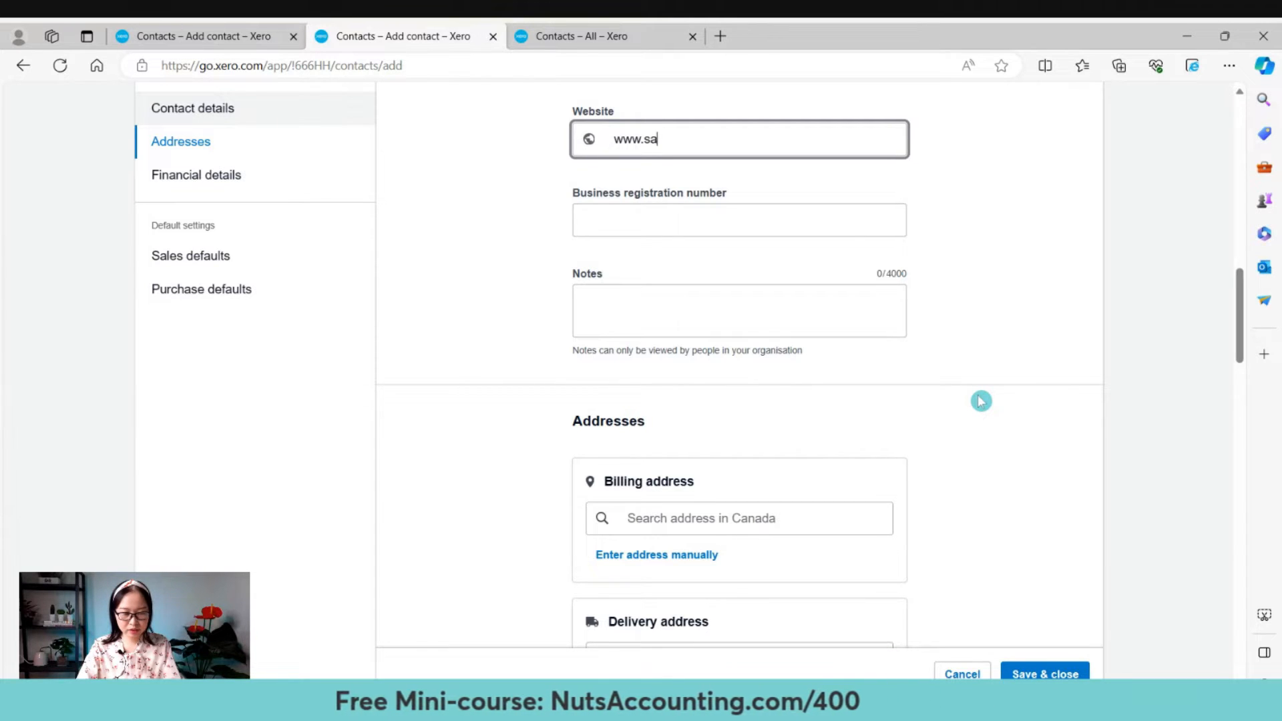
type("msung.com")
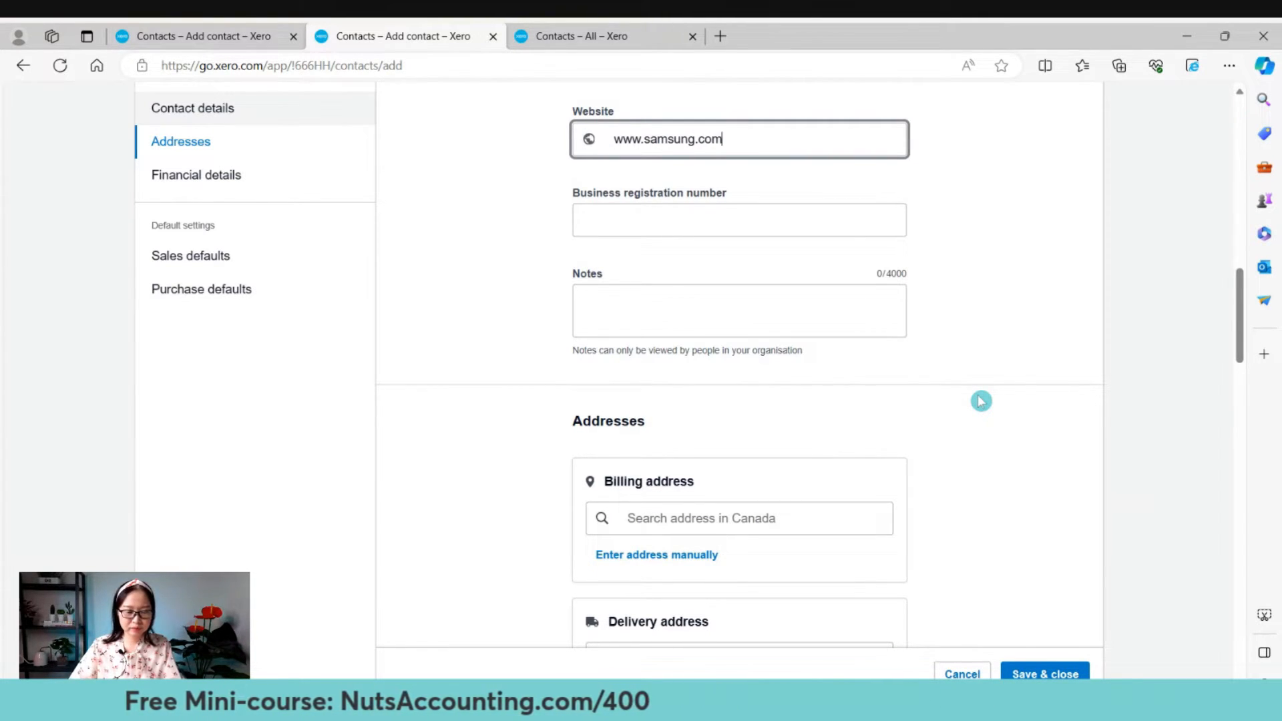
left_click(757, 223)
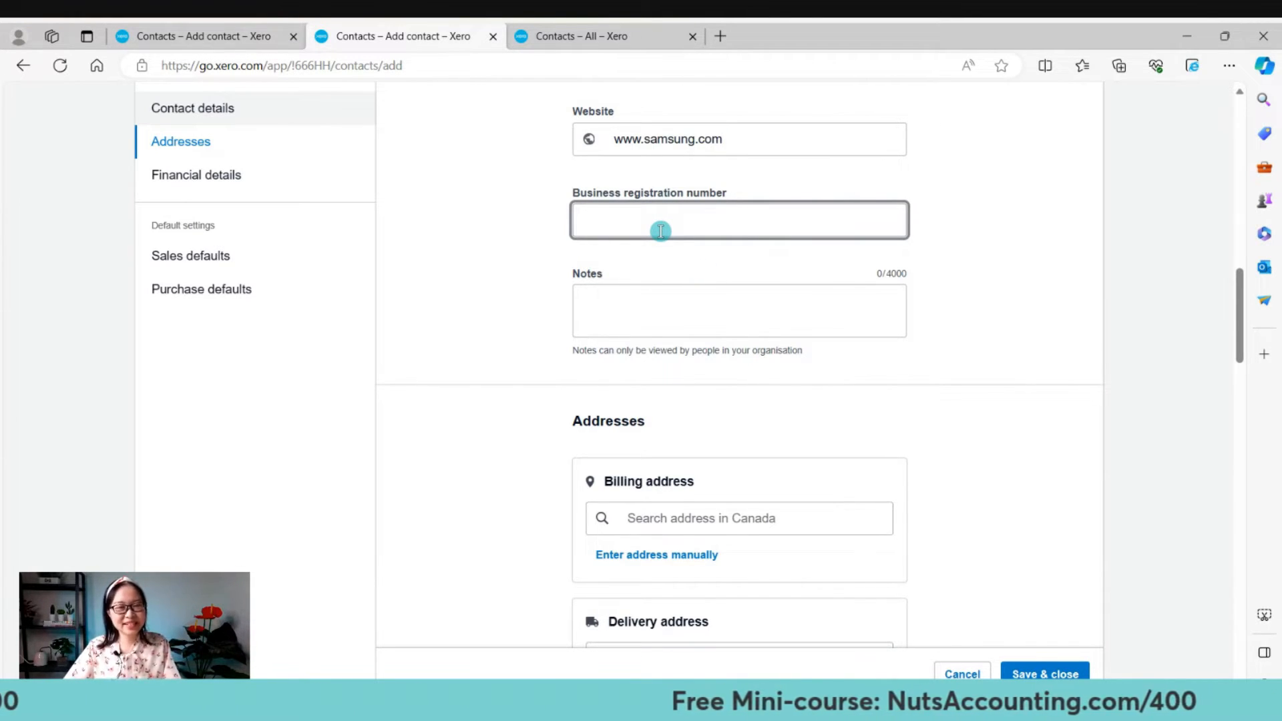
type("123456-X")
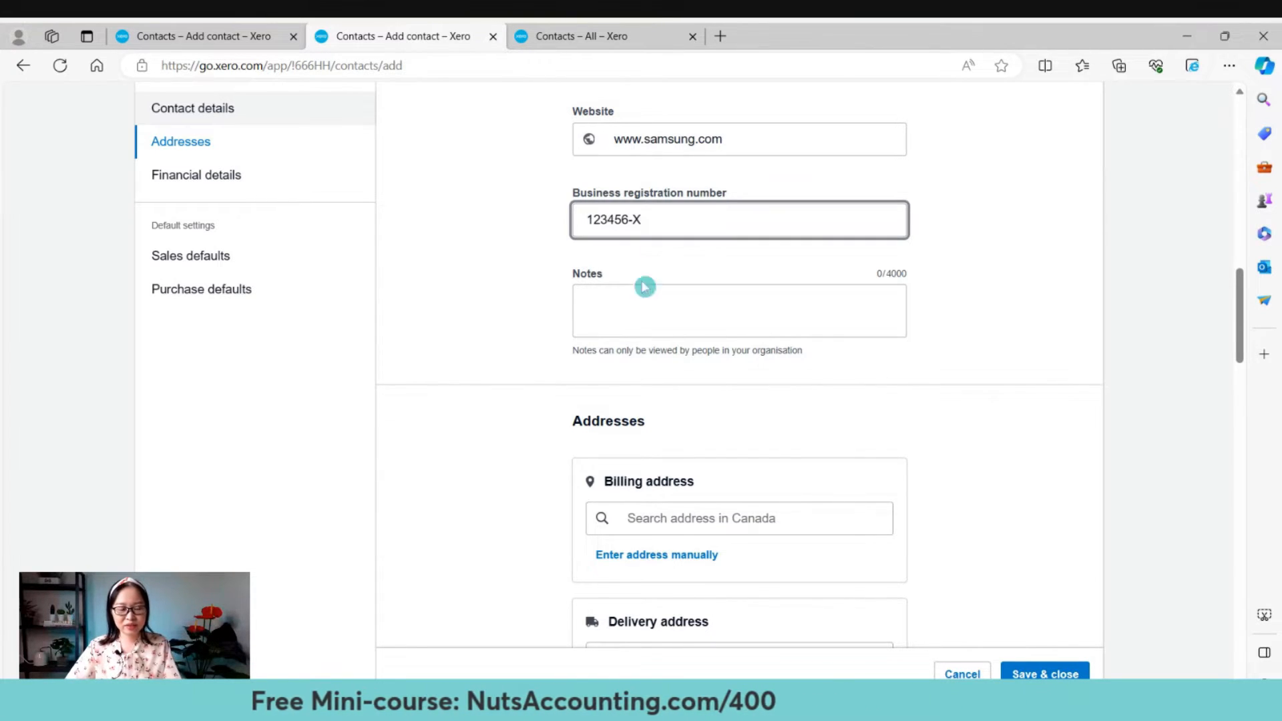
left_click(640, 326)
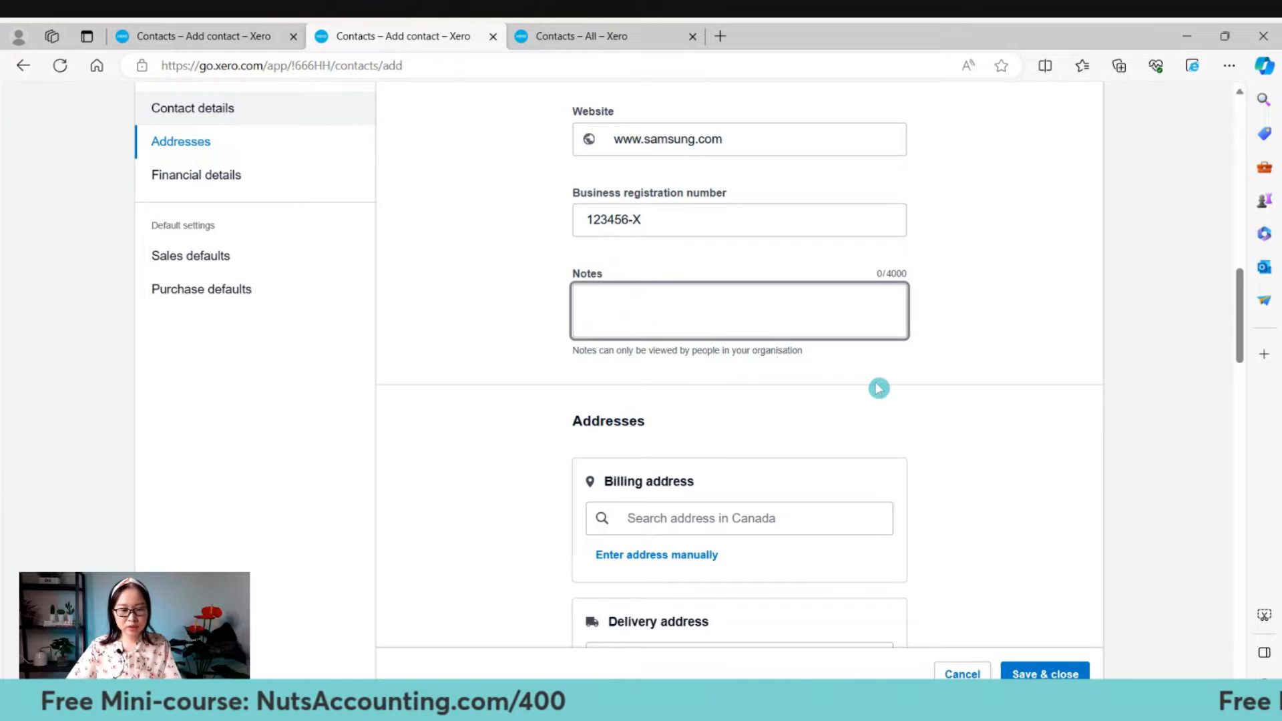
Note: contact the named person for new orders on the 25th; send customer invoices to two people before the 25th.
scroll(879, 386, "down", 2)
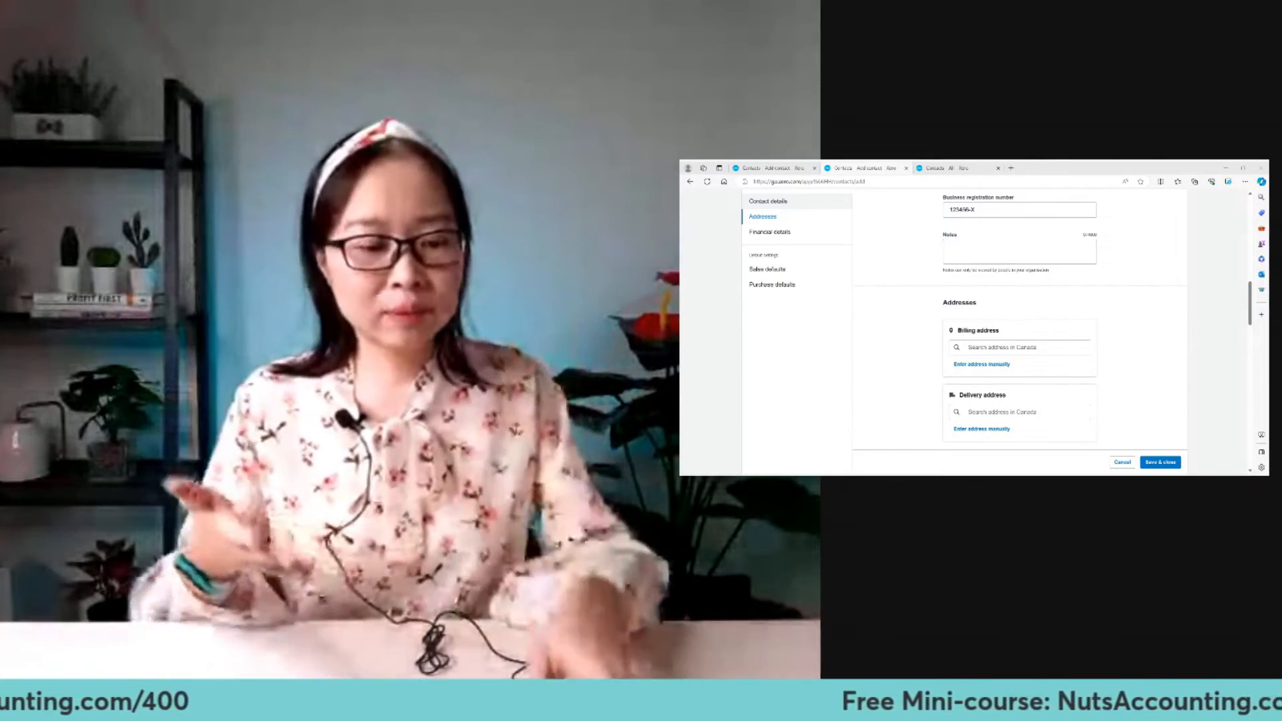
left_click(908, 395)
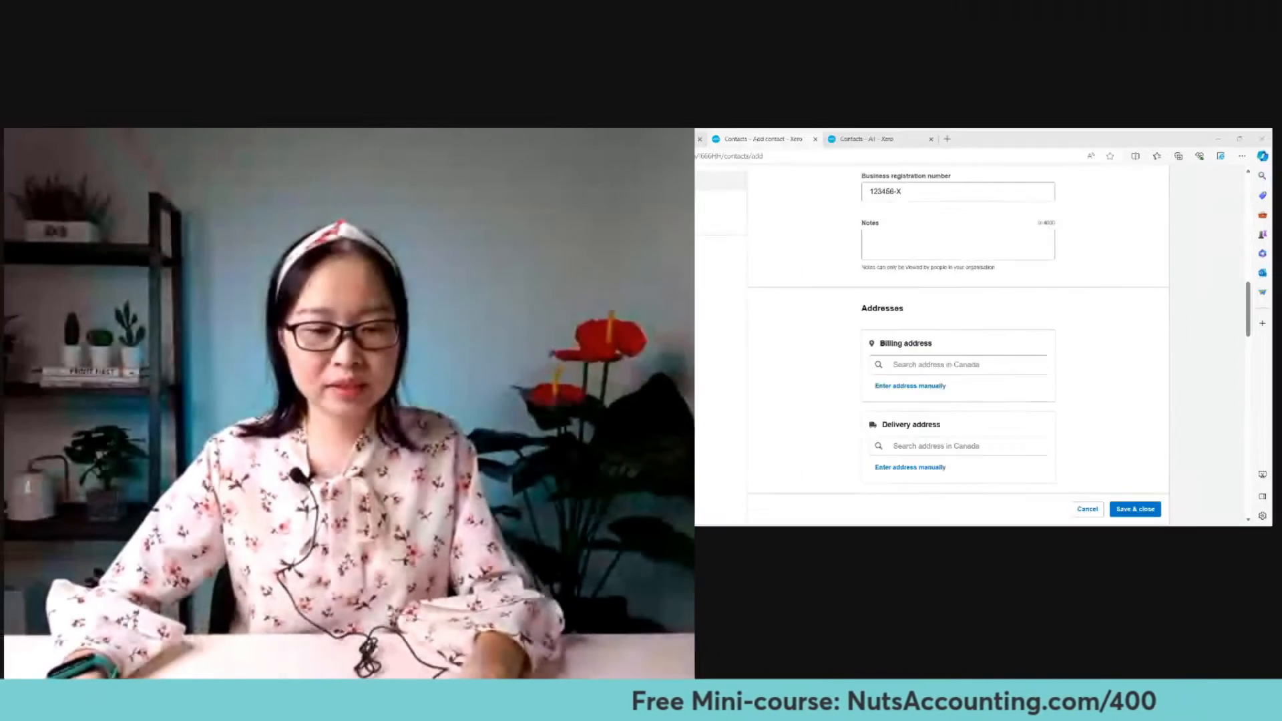
type("P")
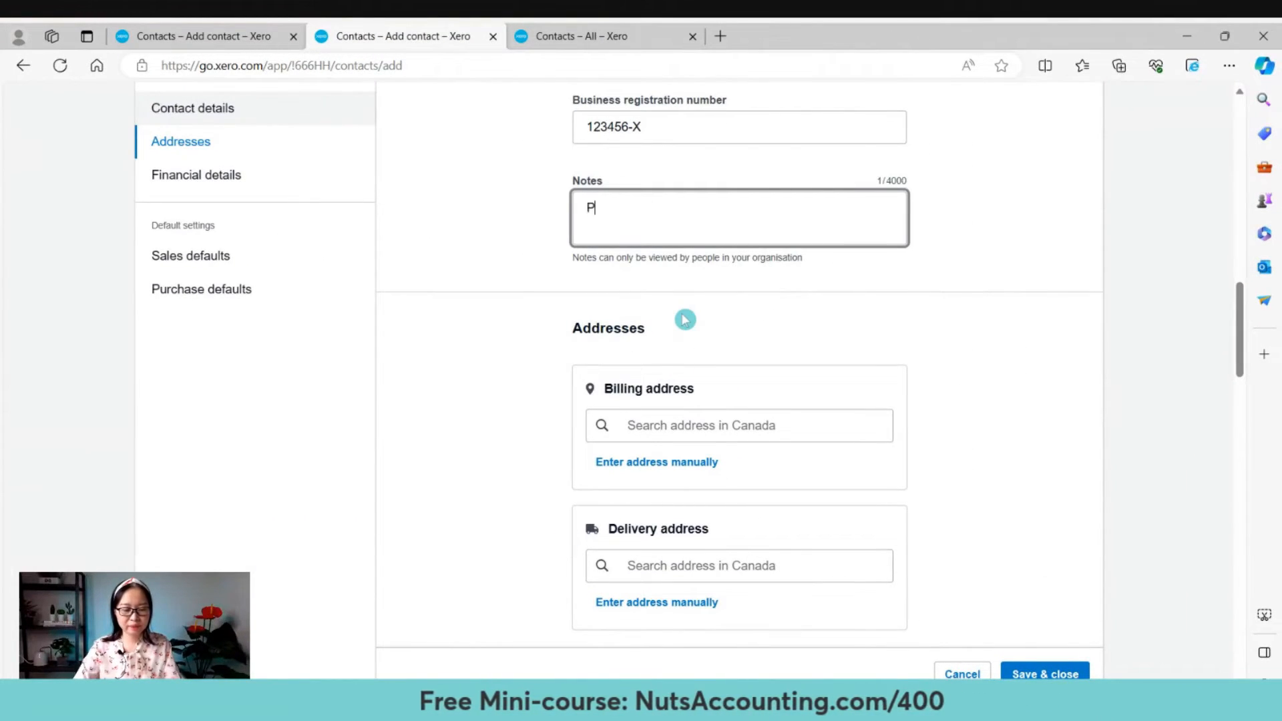
type("lease")
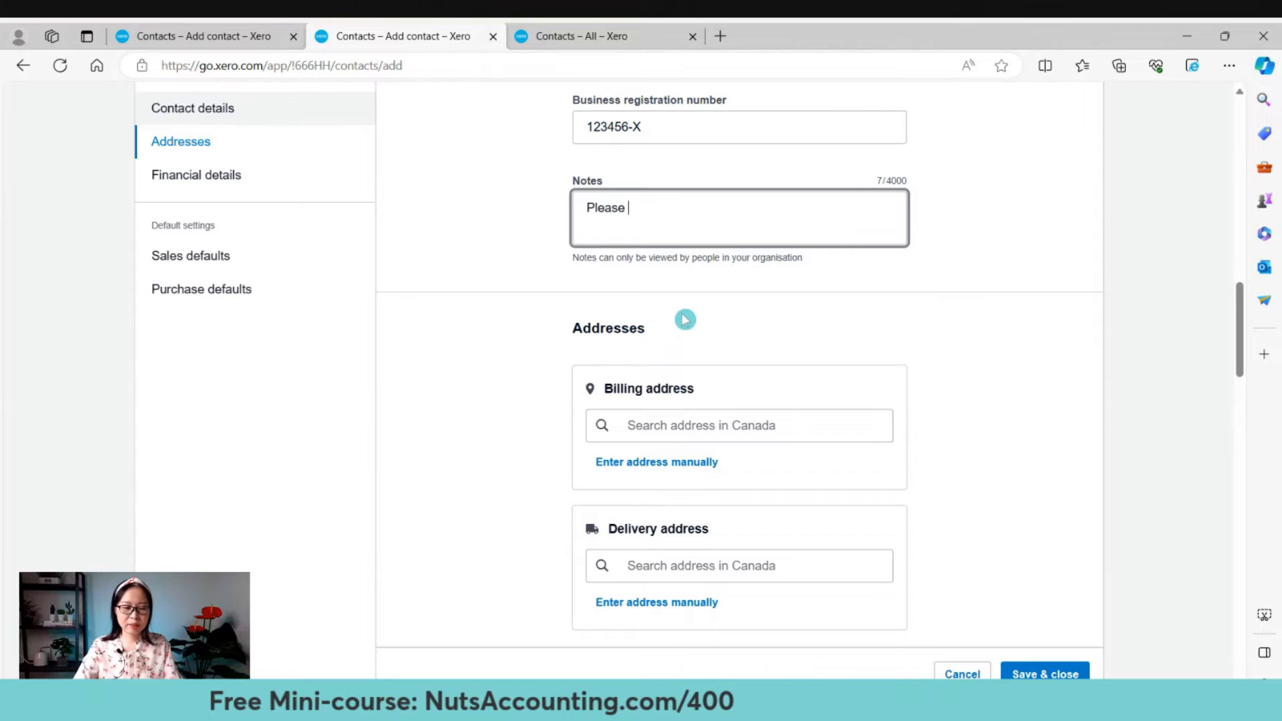
type(" contact Su")
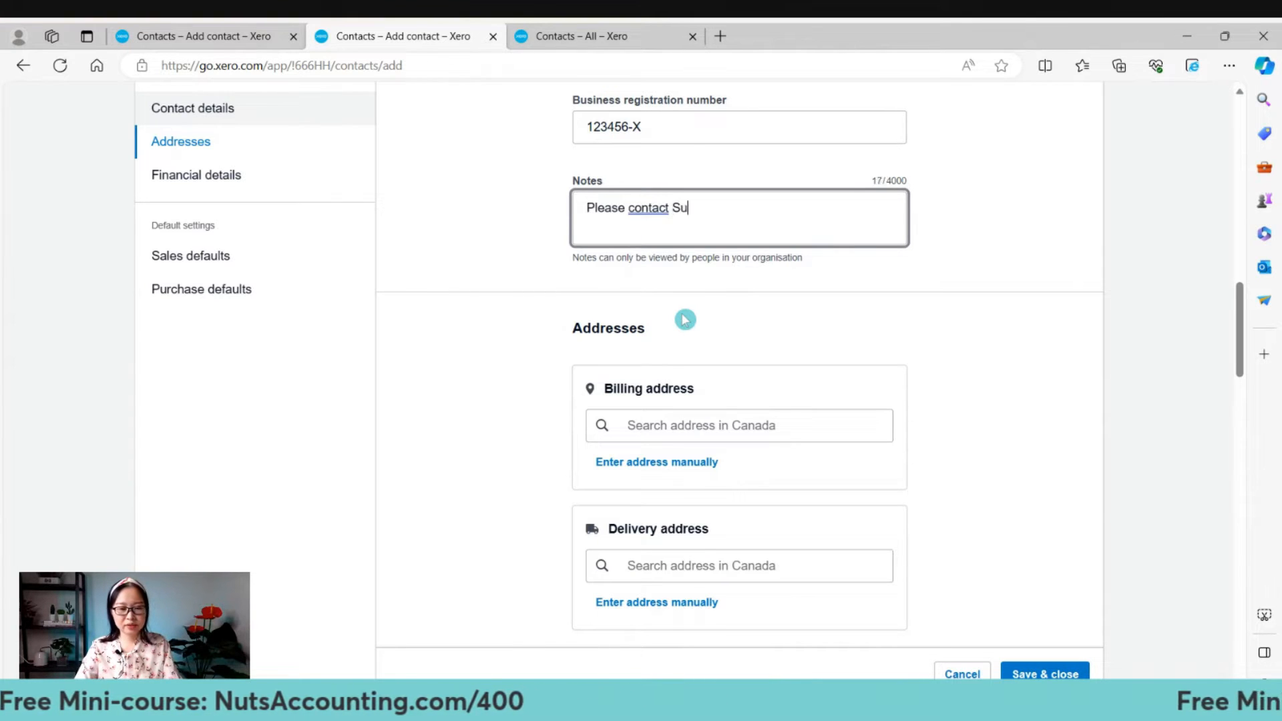
type("san for new or")
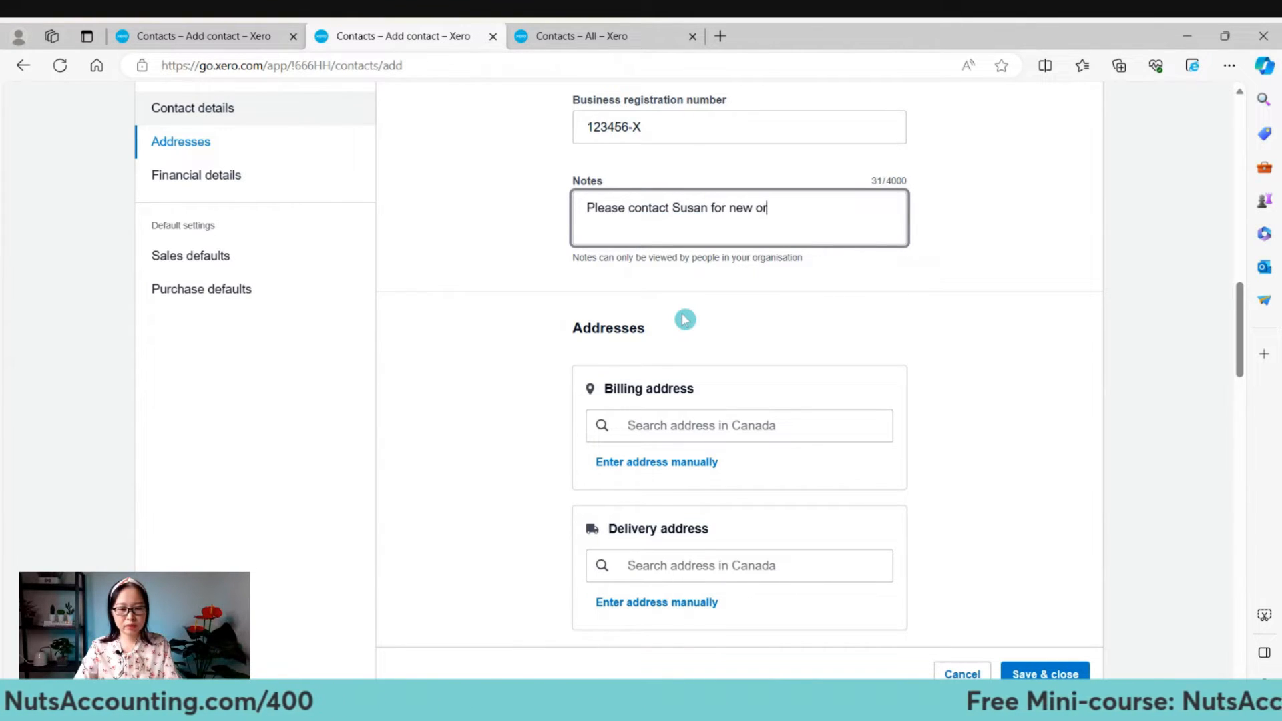
type("ders on 25")
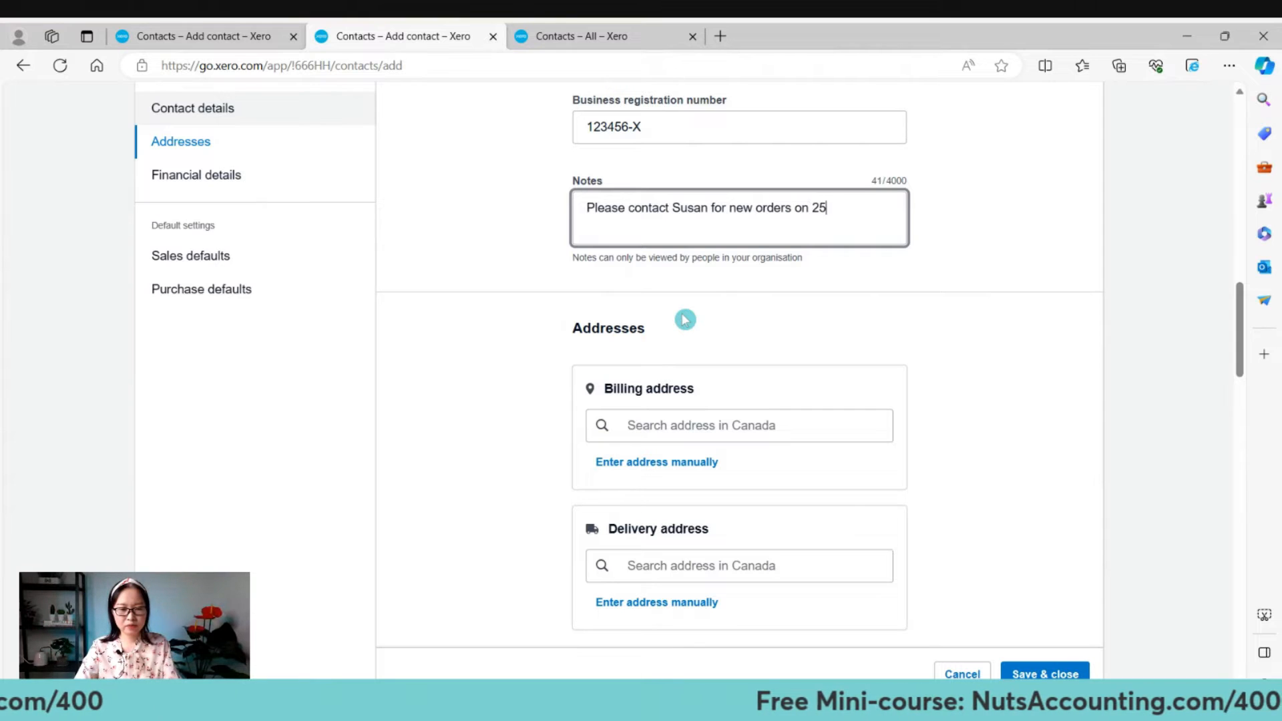
type("th of every mo")
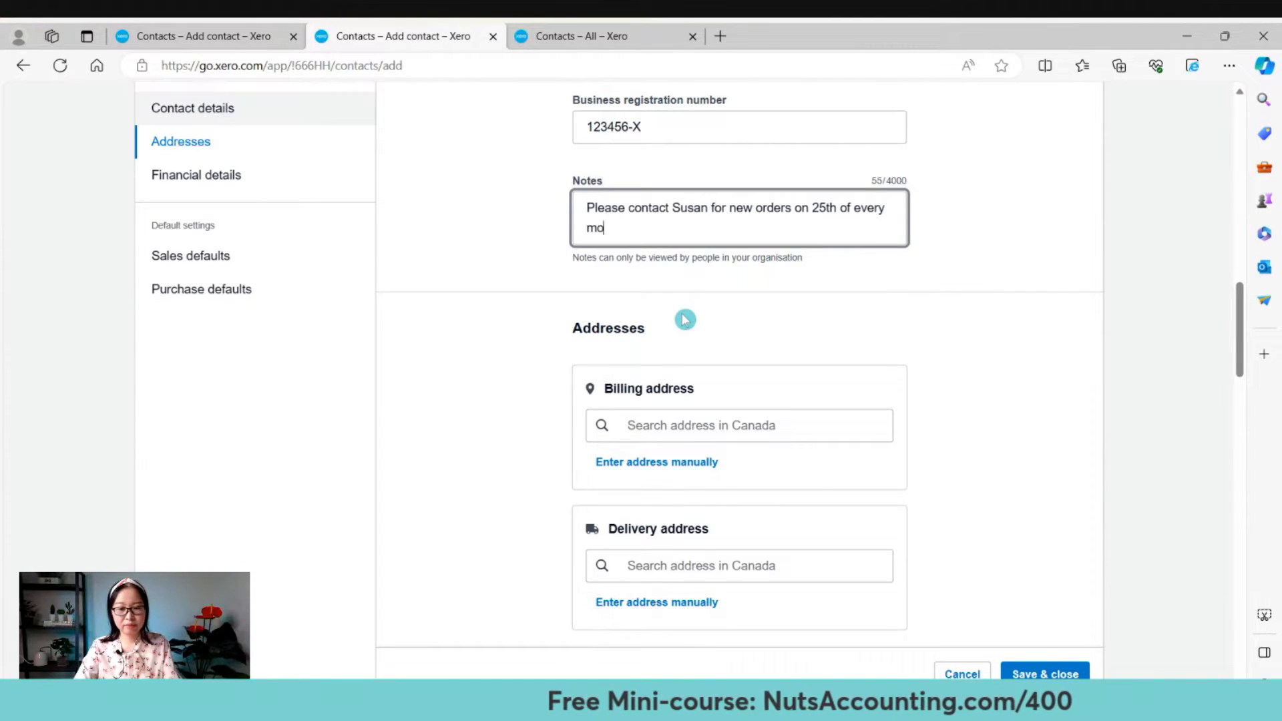
type("nth.")
left_click(684, 320)
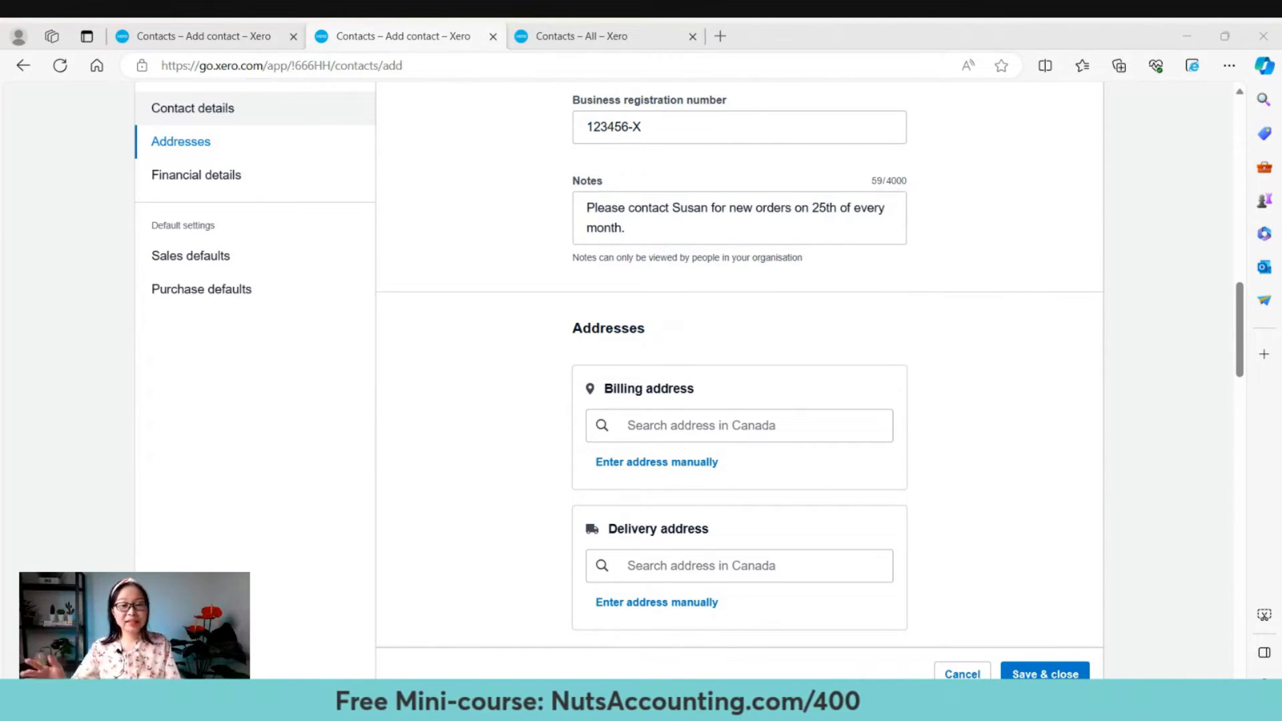
left_click(684, 331)
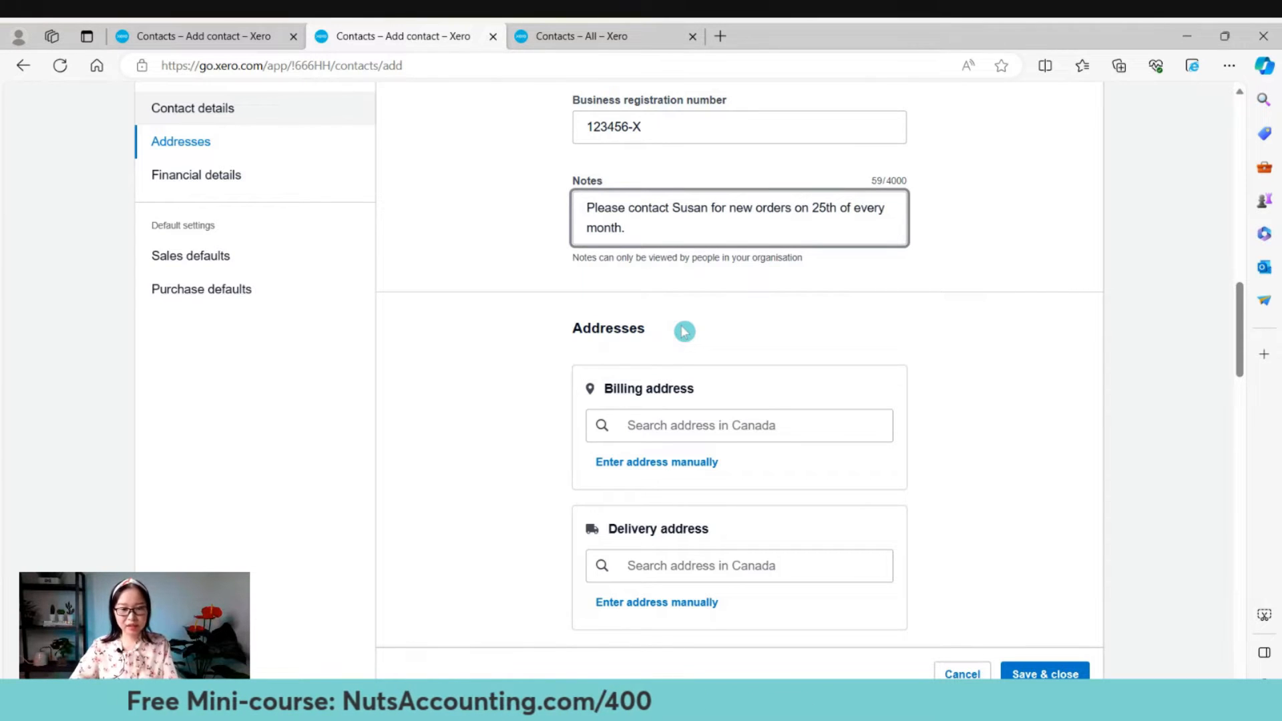
key("Return")
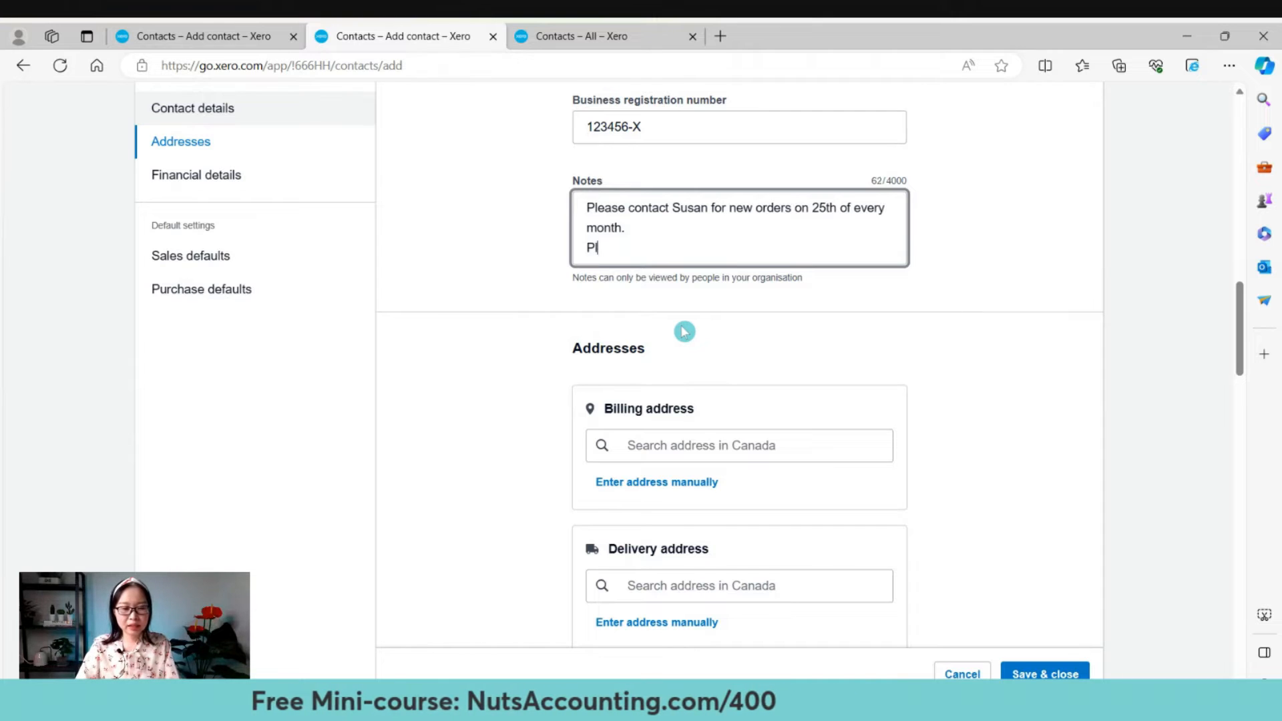
type("ease send all ")
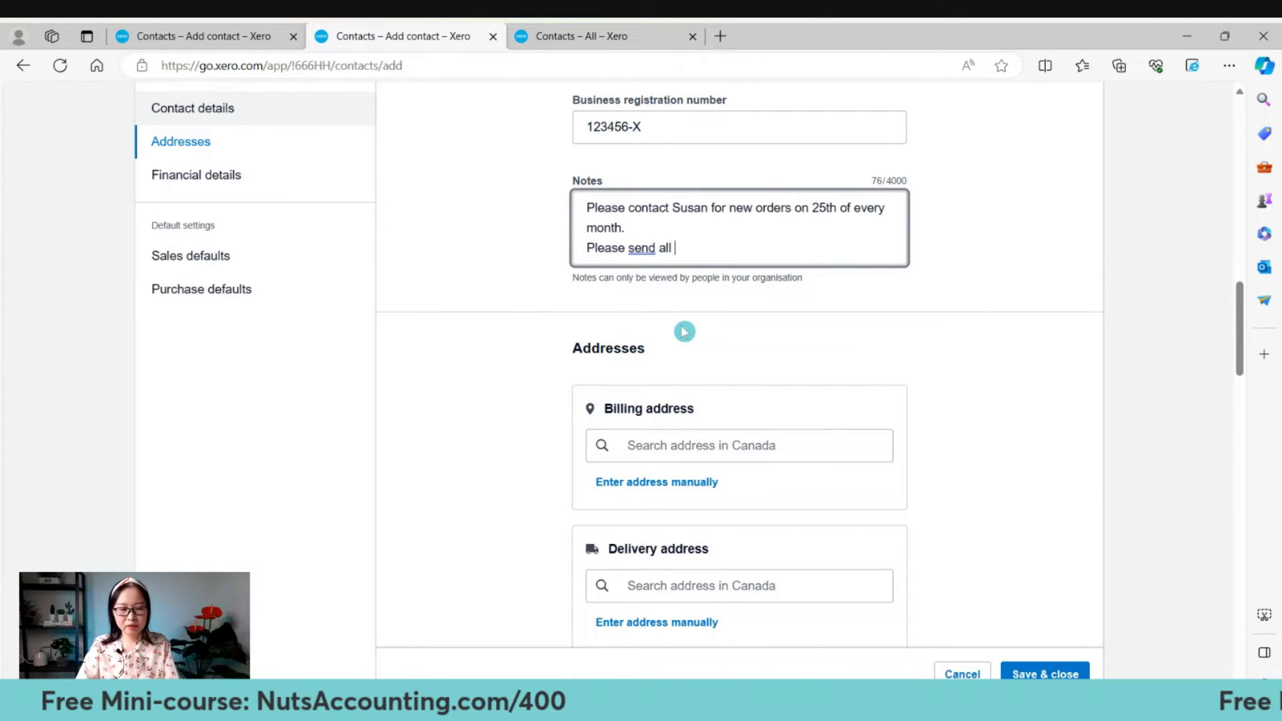
type("customer invoices")
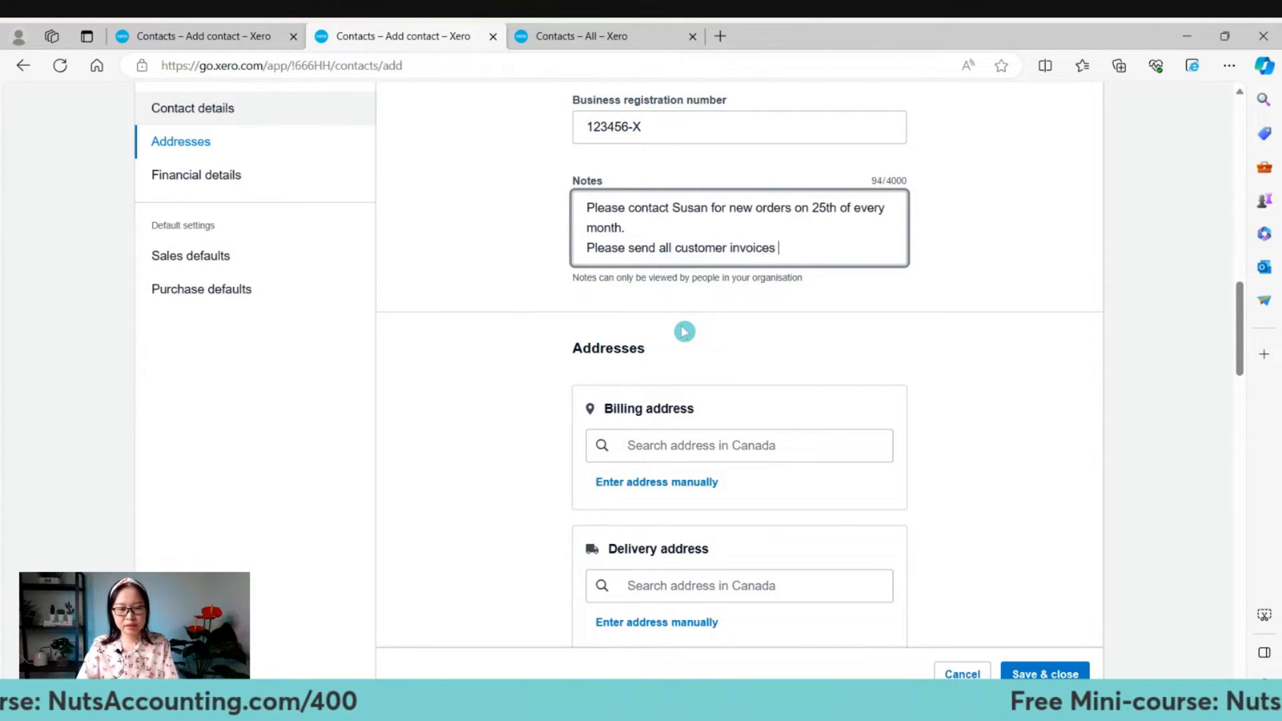
type(" to Susan")
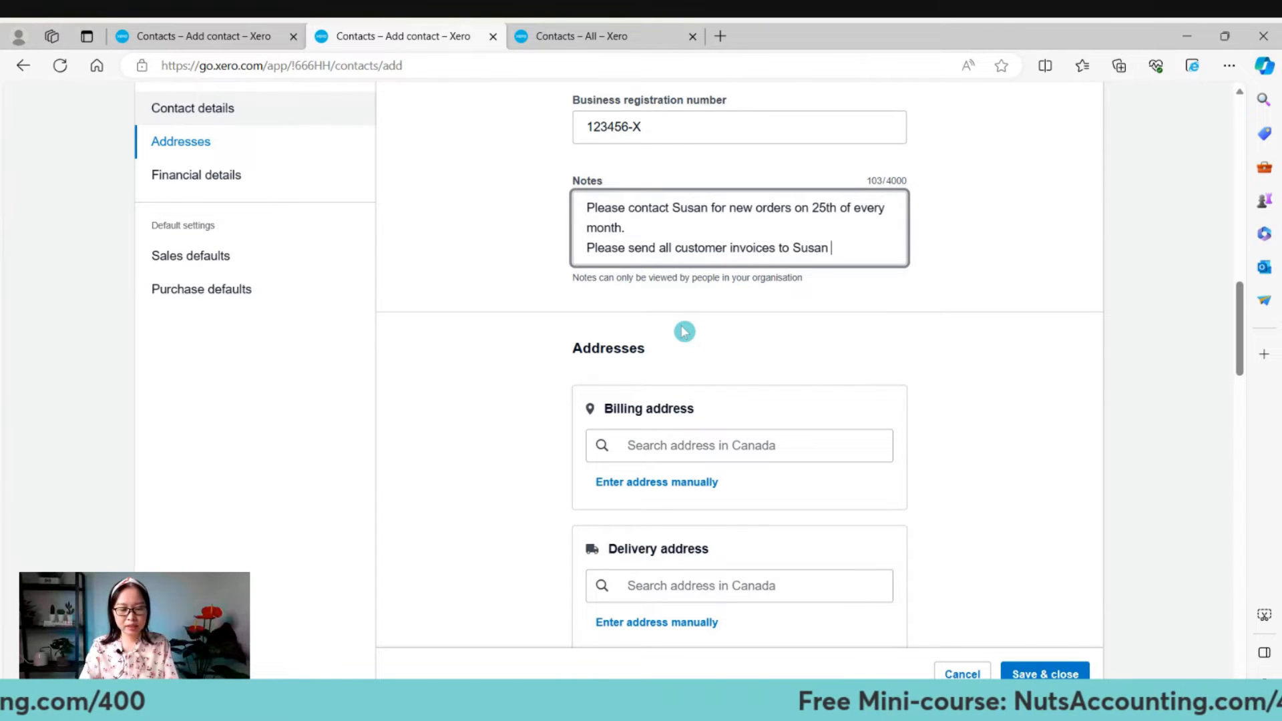
type(" & Alex ")
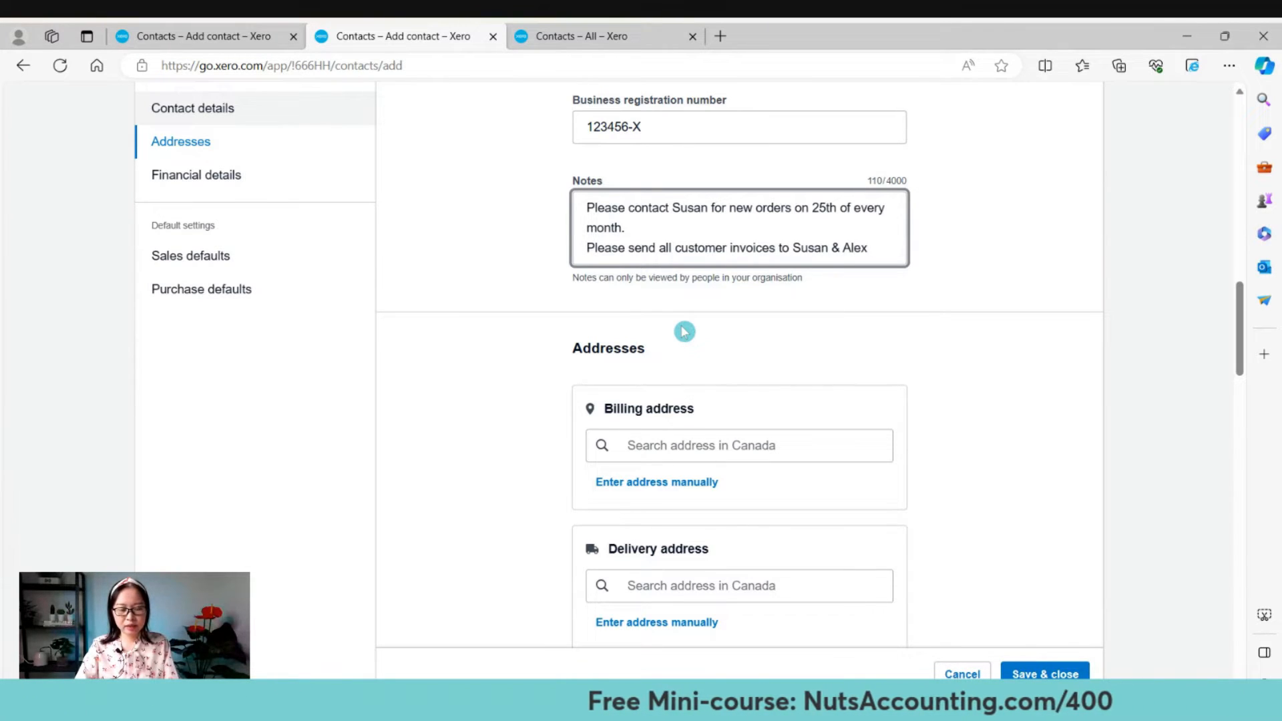
type("before")
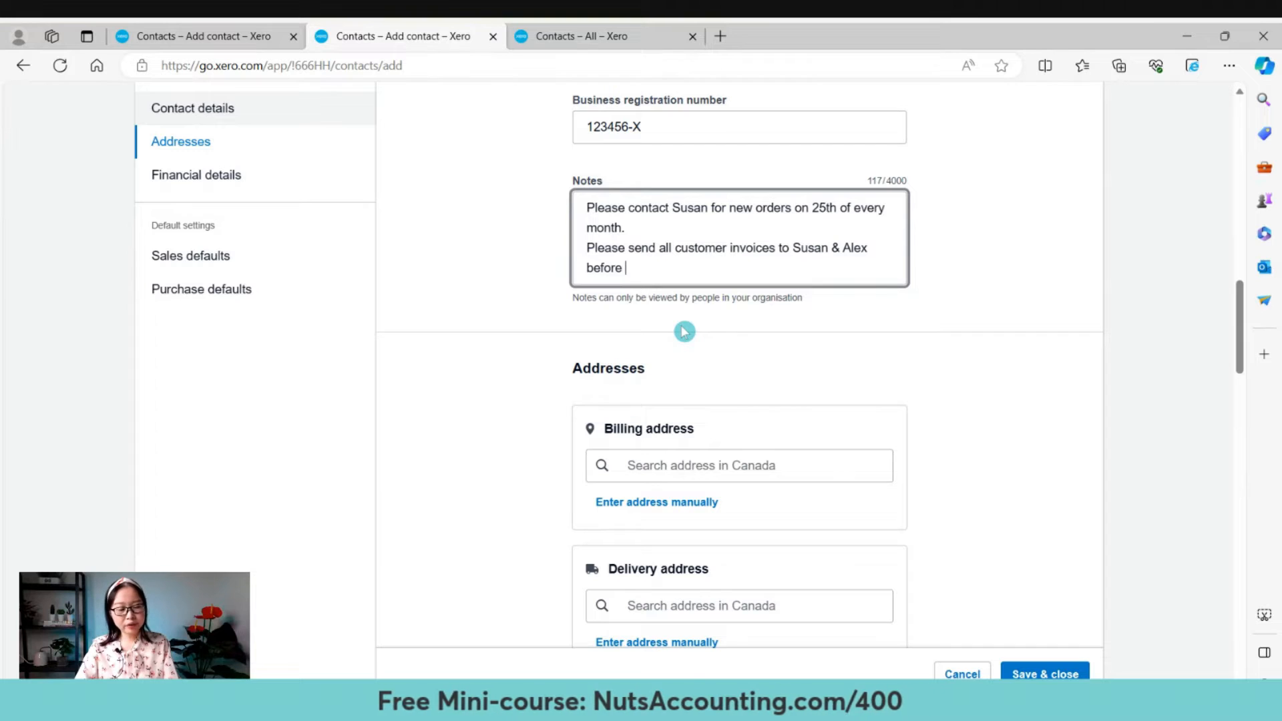
type(" 25th of")
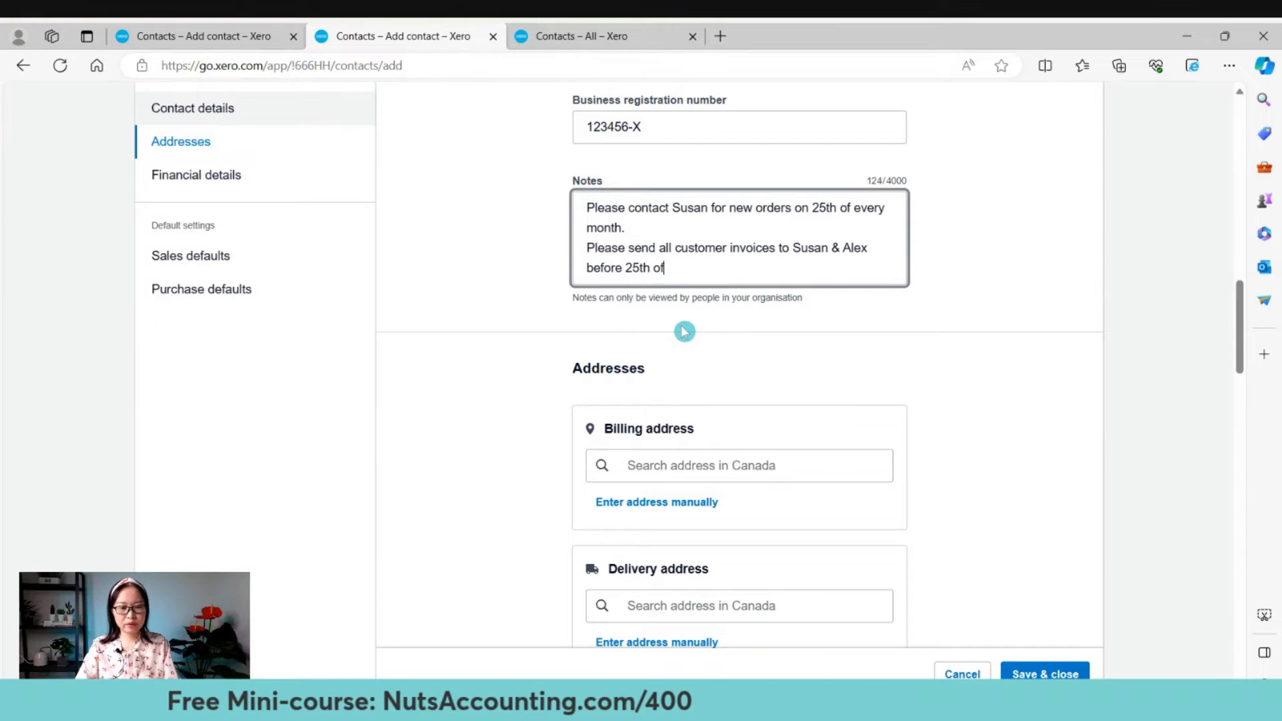
type(" the month.")
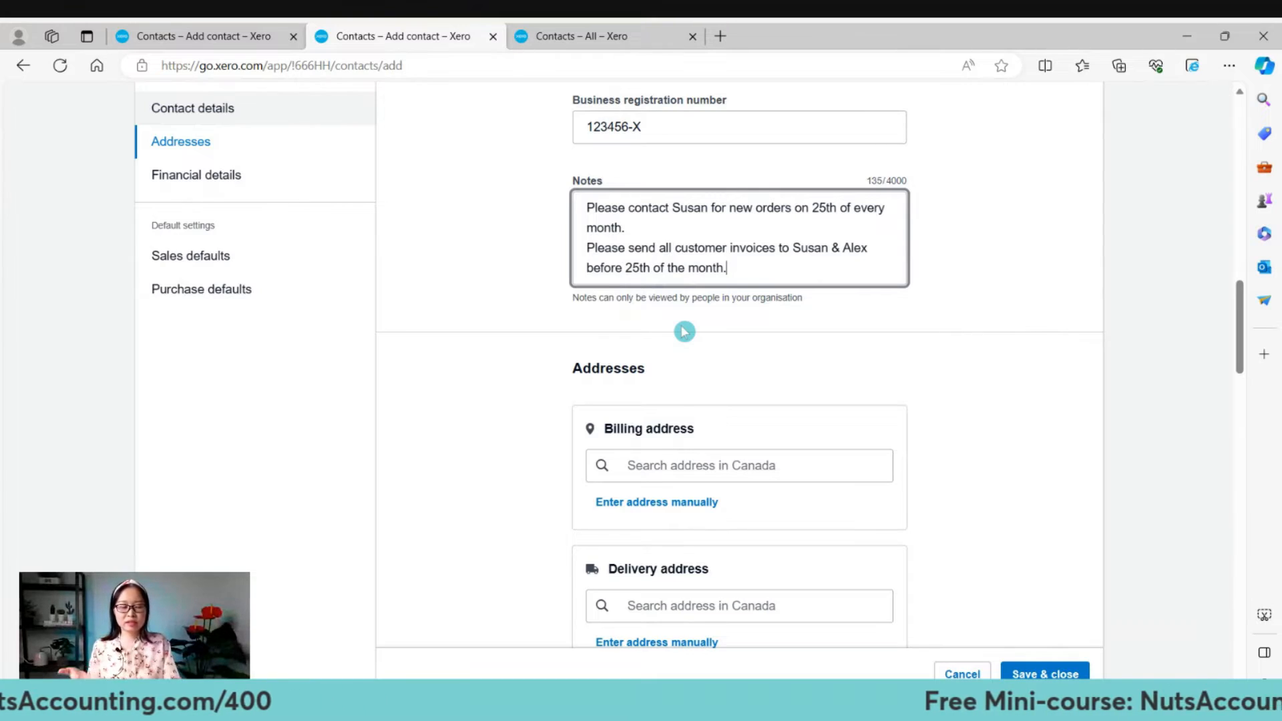
left_click(684, 332)
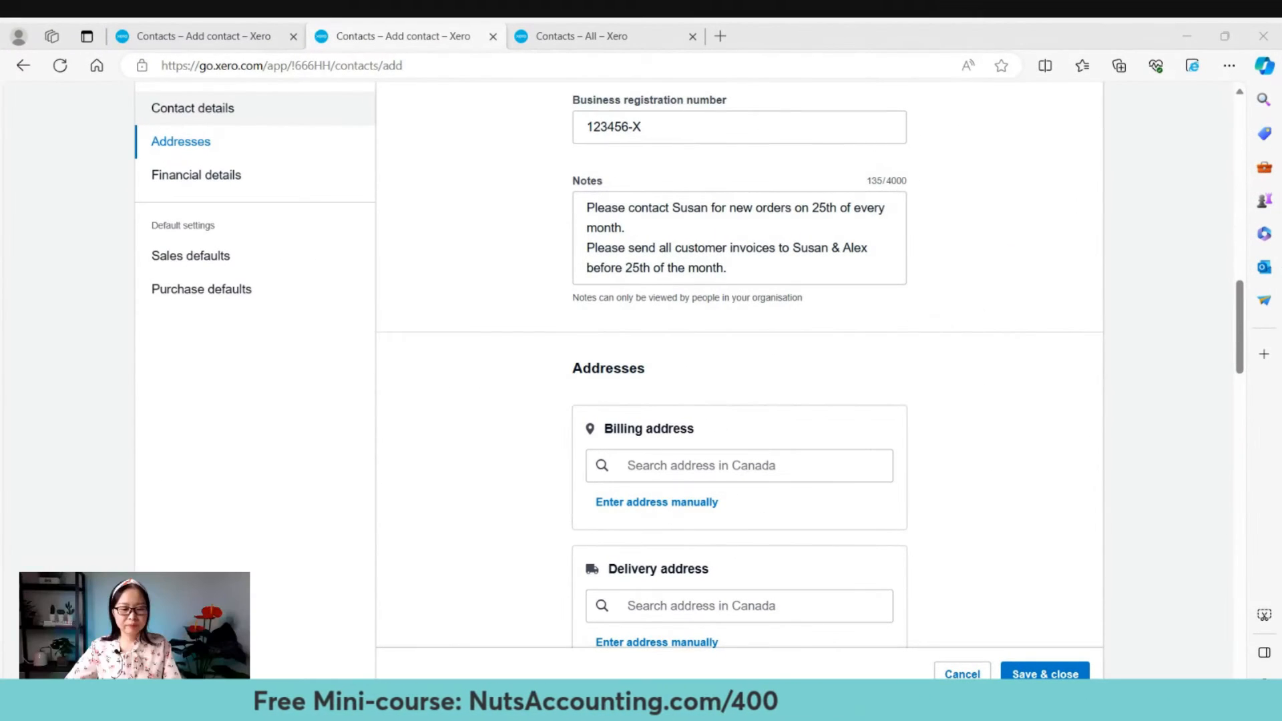
Scroll through the form and jump to the empty Billing and Delivery address sections.
left_click(580, 604)
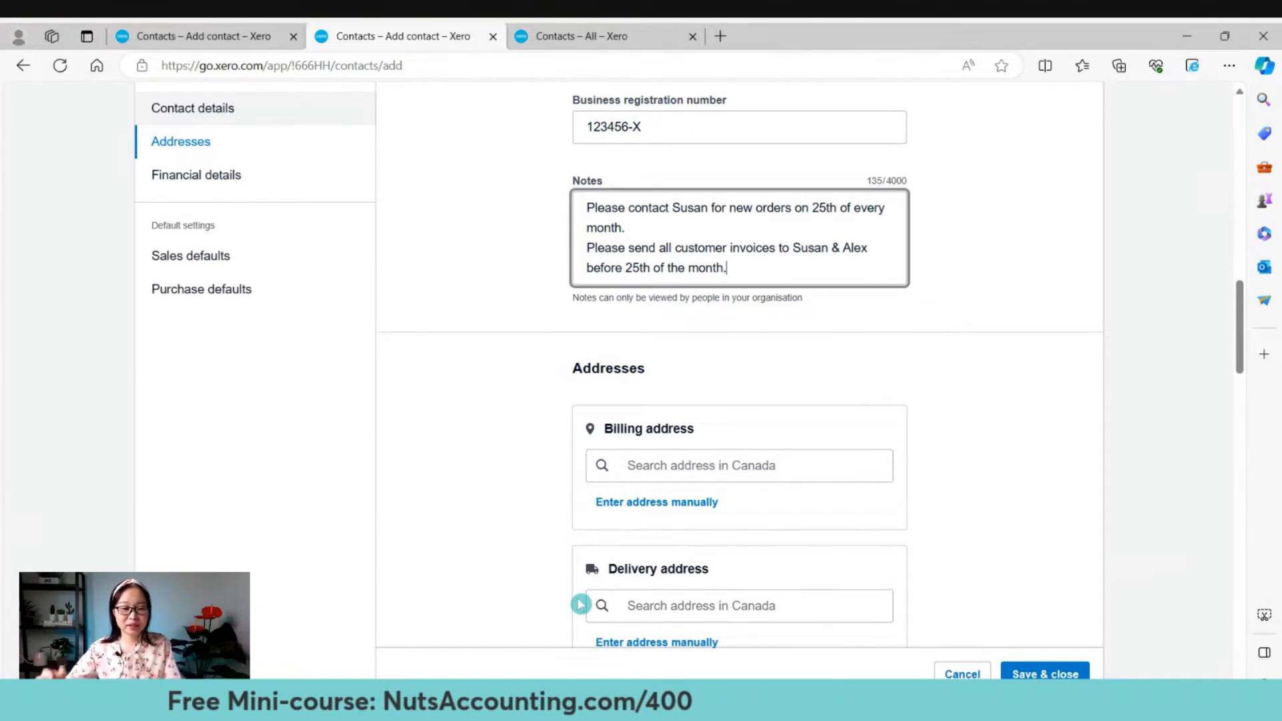
scroll(1044, 443, "down", 2)
scroll(1045, 445, "down", 2)
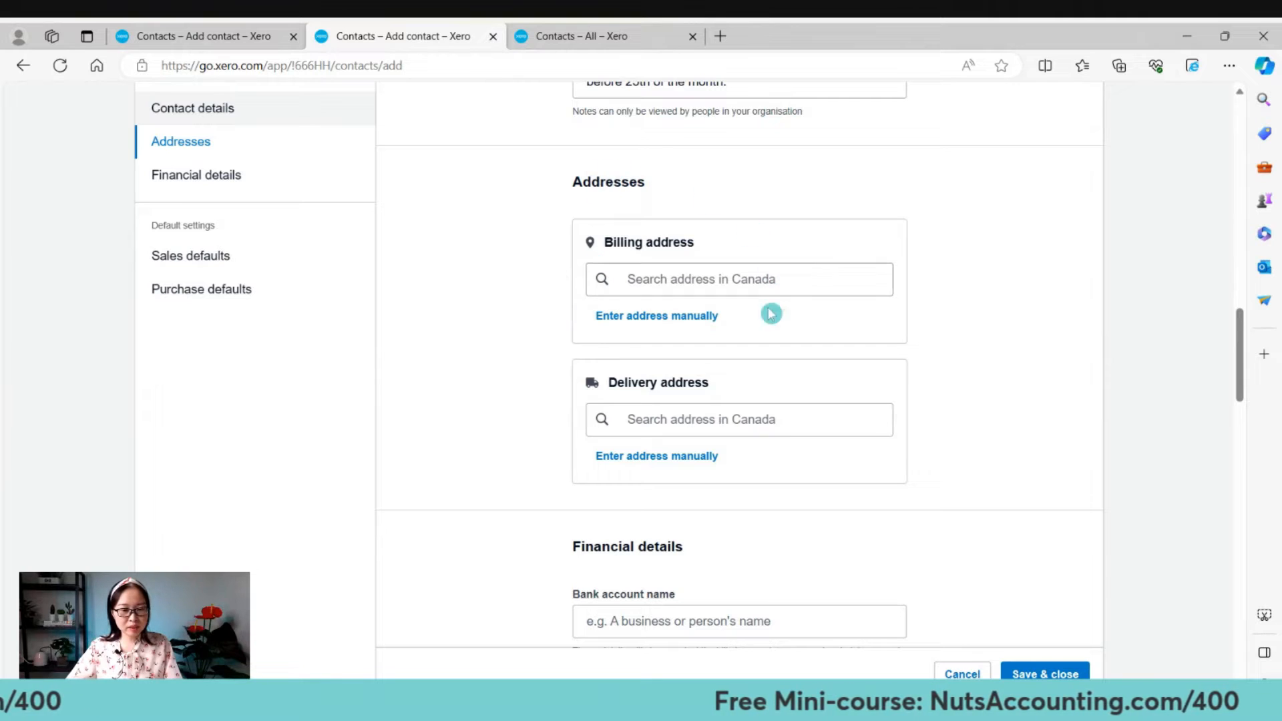
scroll(732, 343, "up", 10)
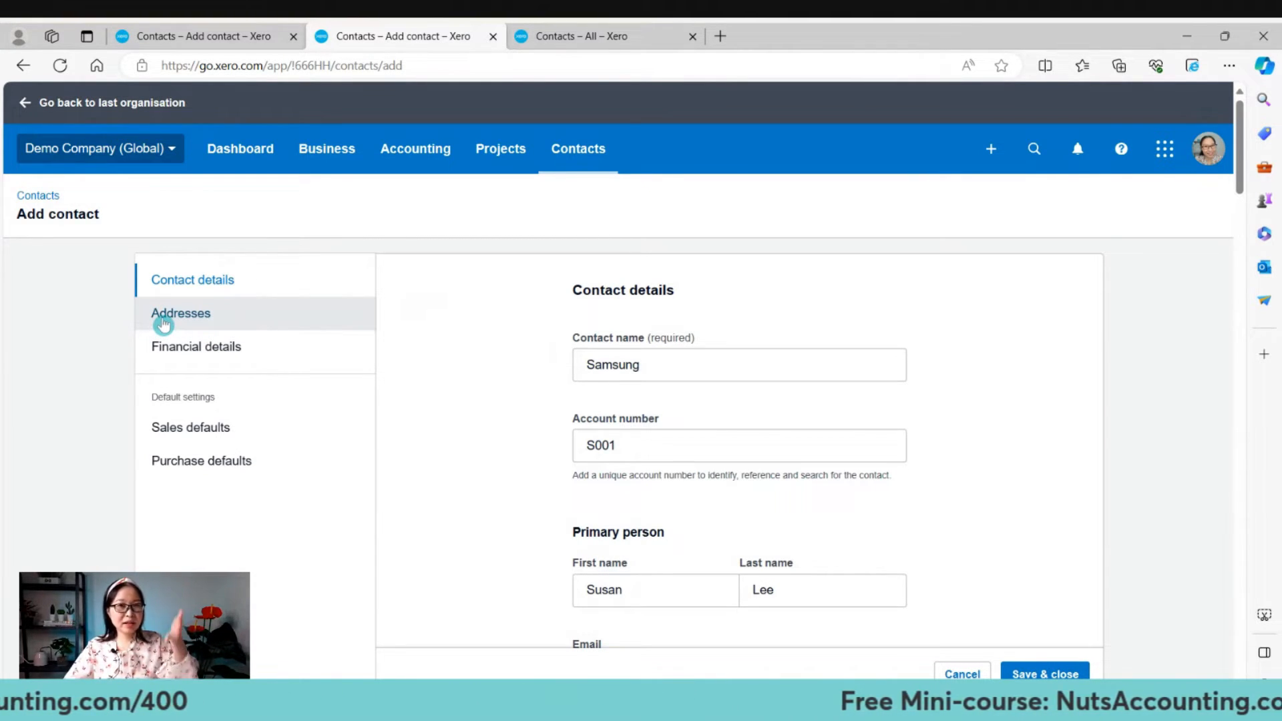
left_click(162, 323)
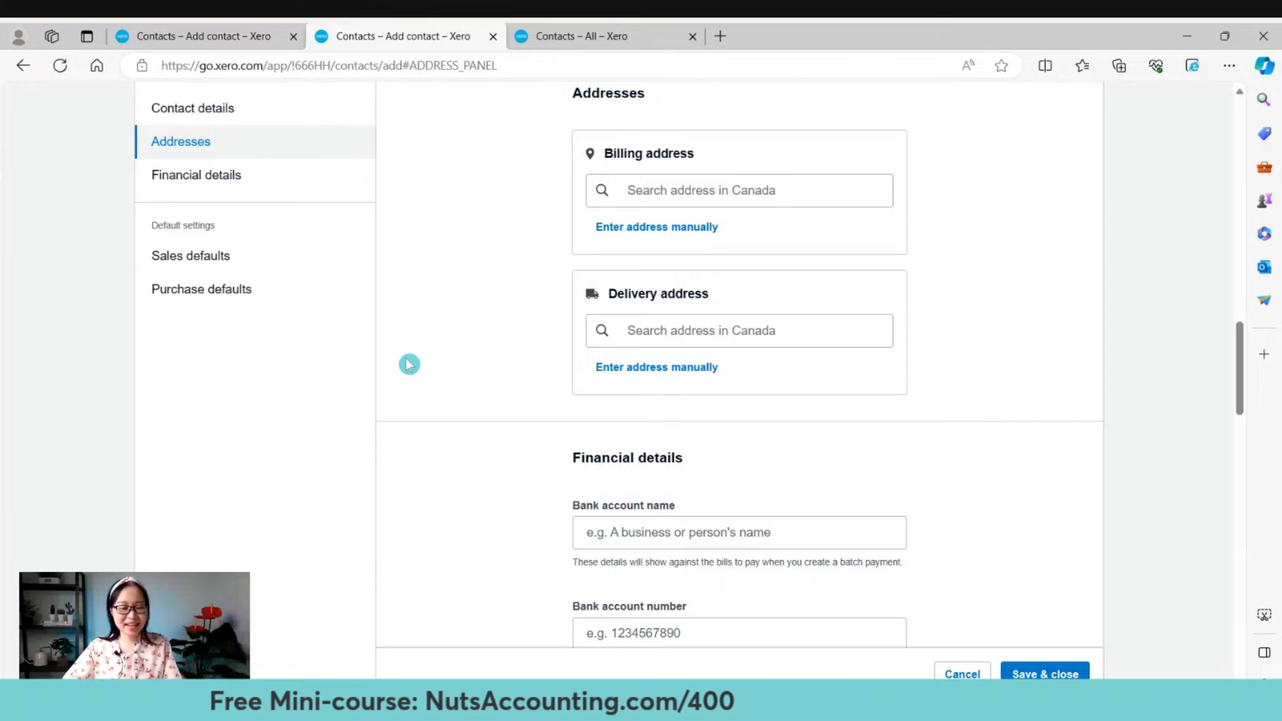
Search the billing address for 'Gurney drive' and browse the Moncton, NB suggestions.
left_click(665, 193)
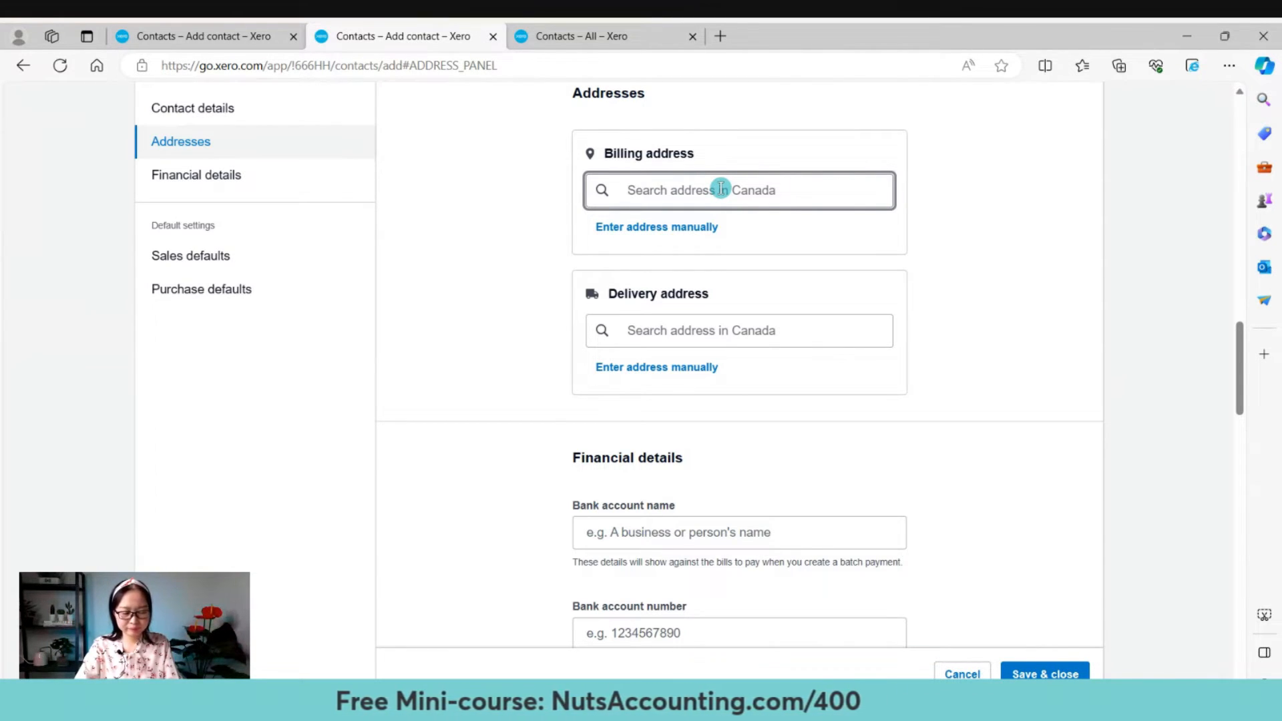
type("Gurney ")
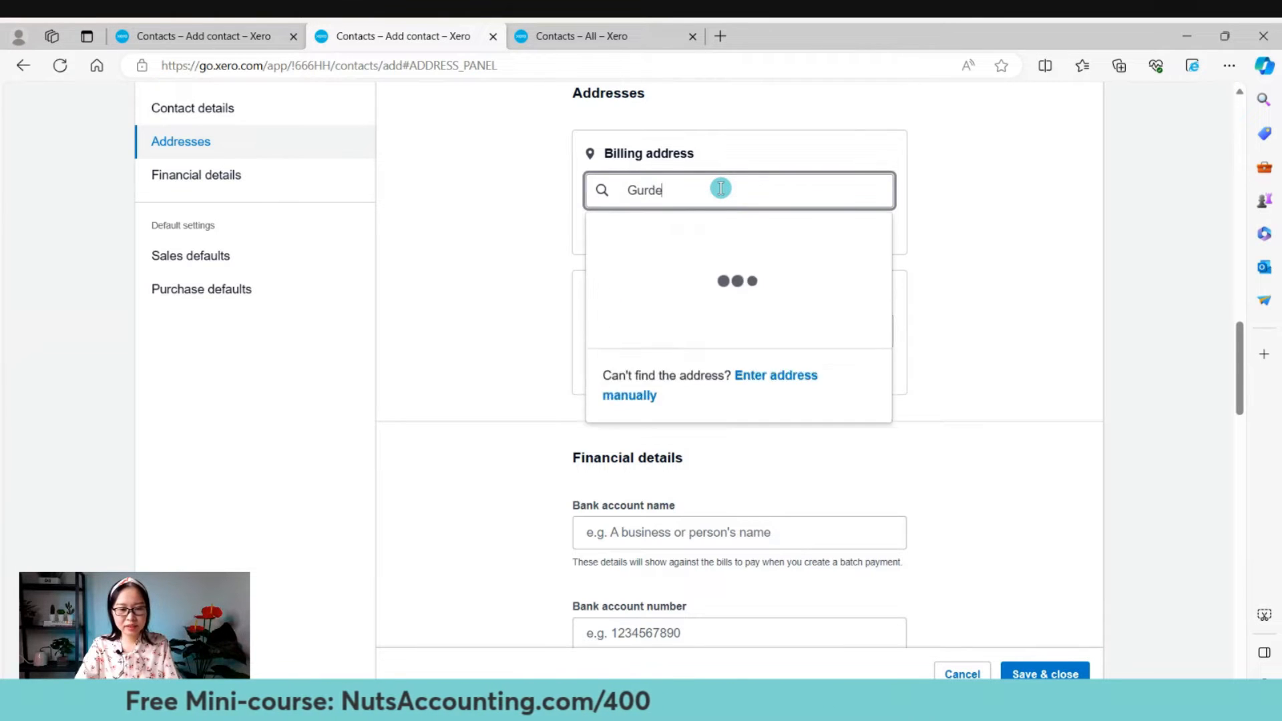
type("drive")
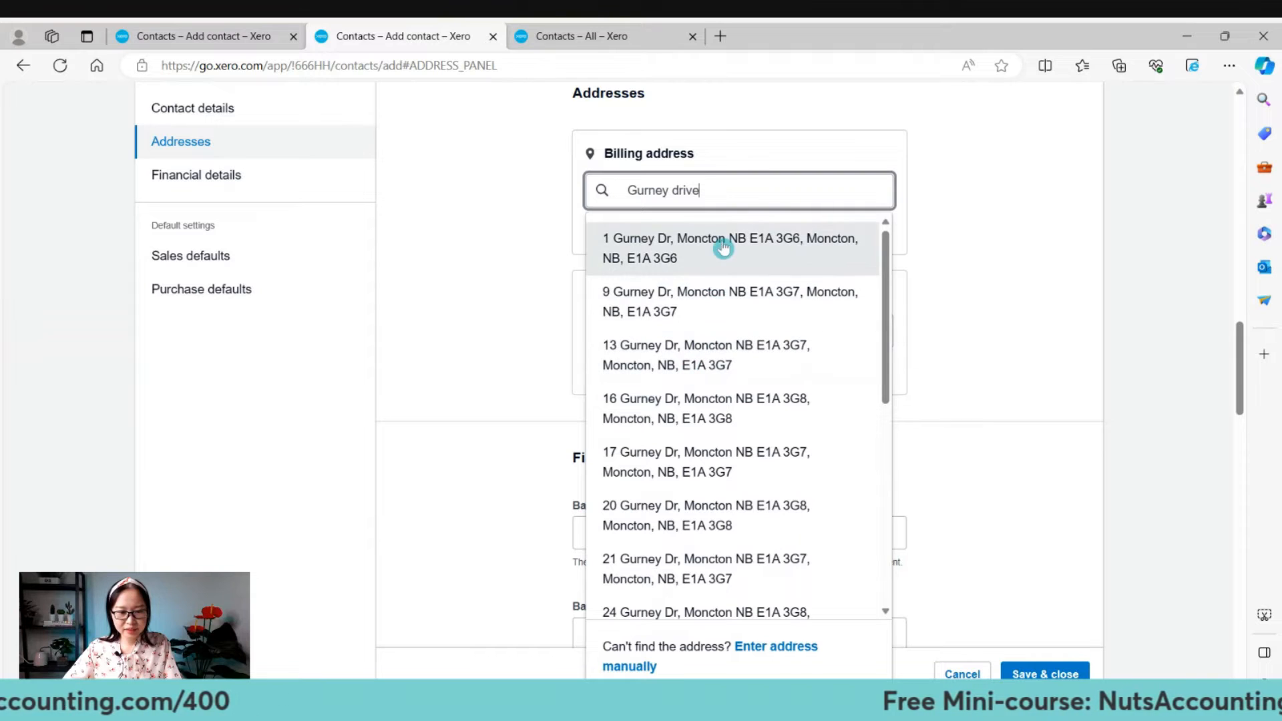
scroll(768, 393, "down", 3)
scroll(773, 402, "down", 3)
scroll(805, 547, "down", 2)
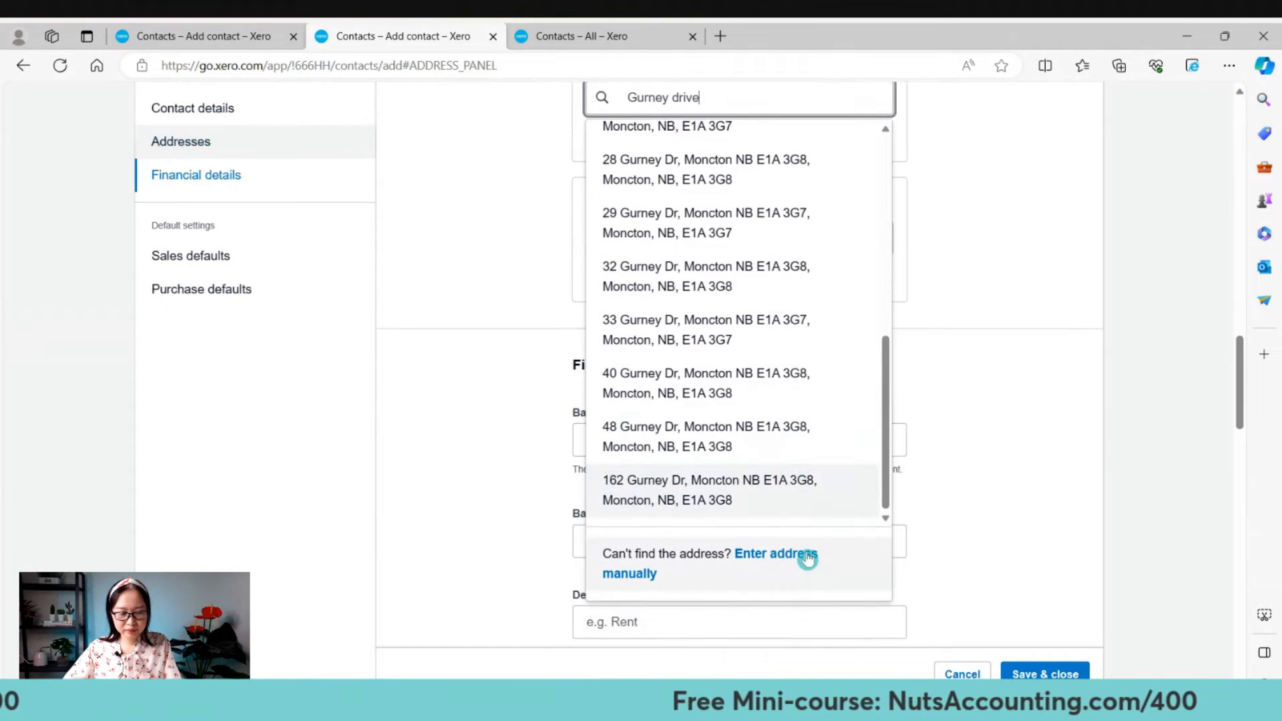
left_click(726, 323)
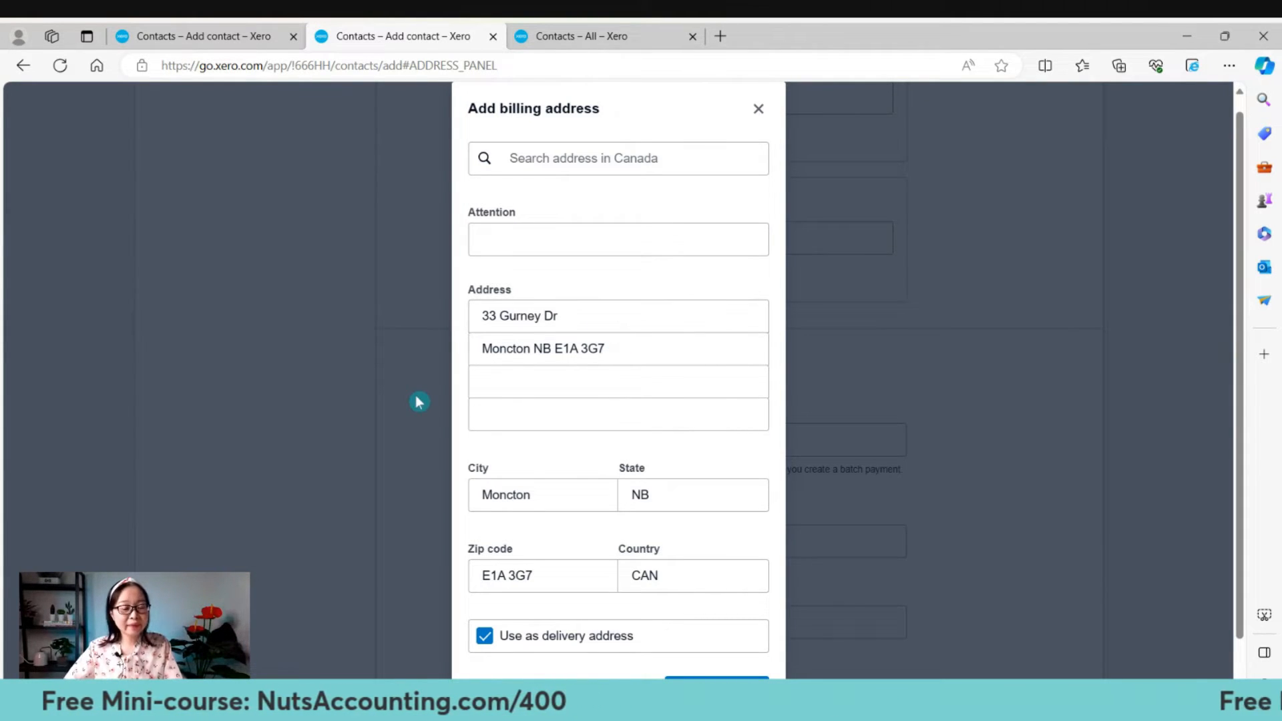
left_click(598, 242)
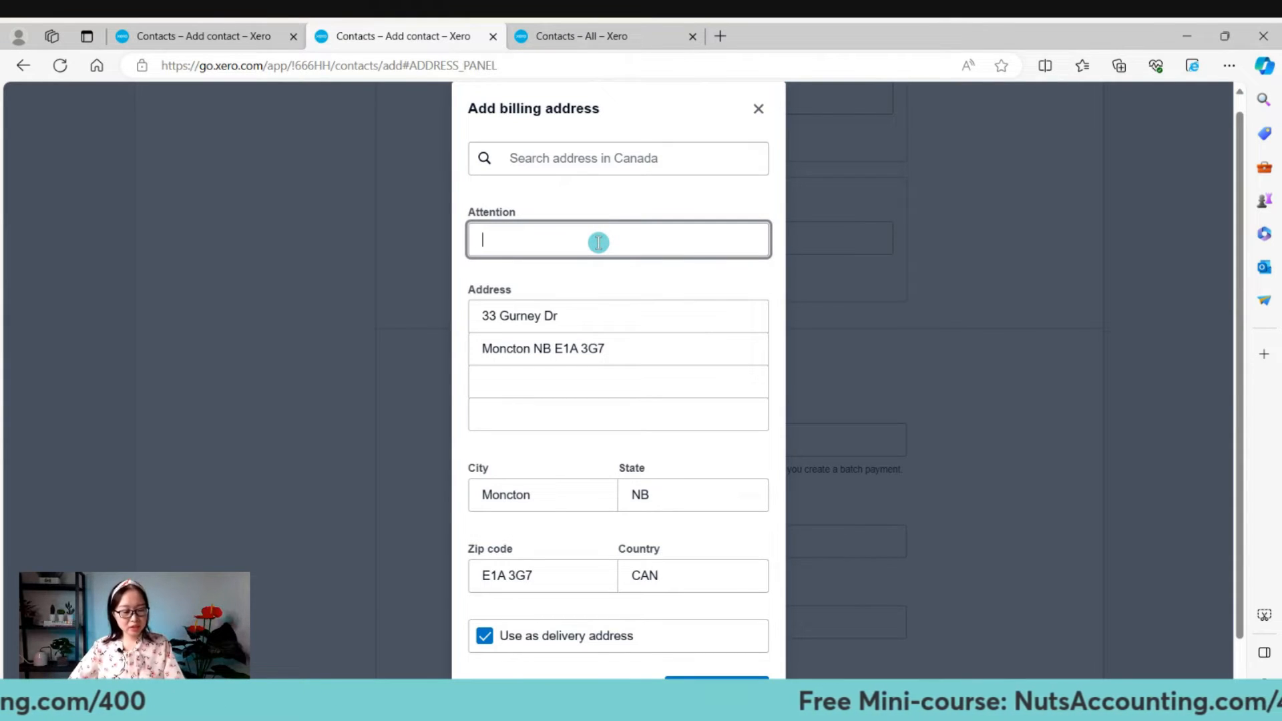
type("Susan")
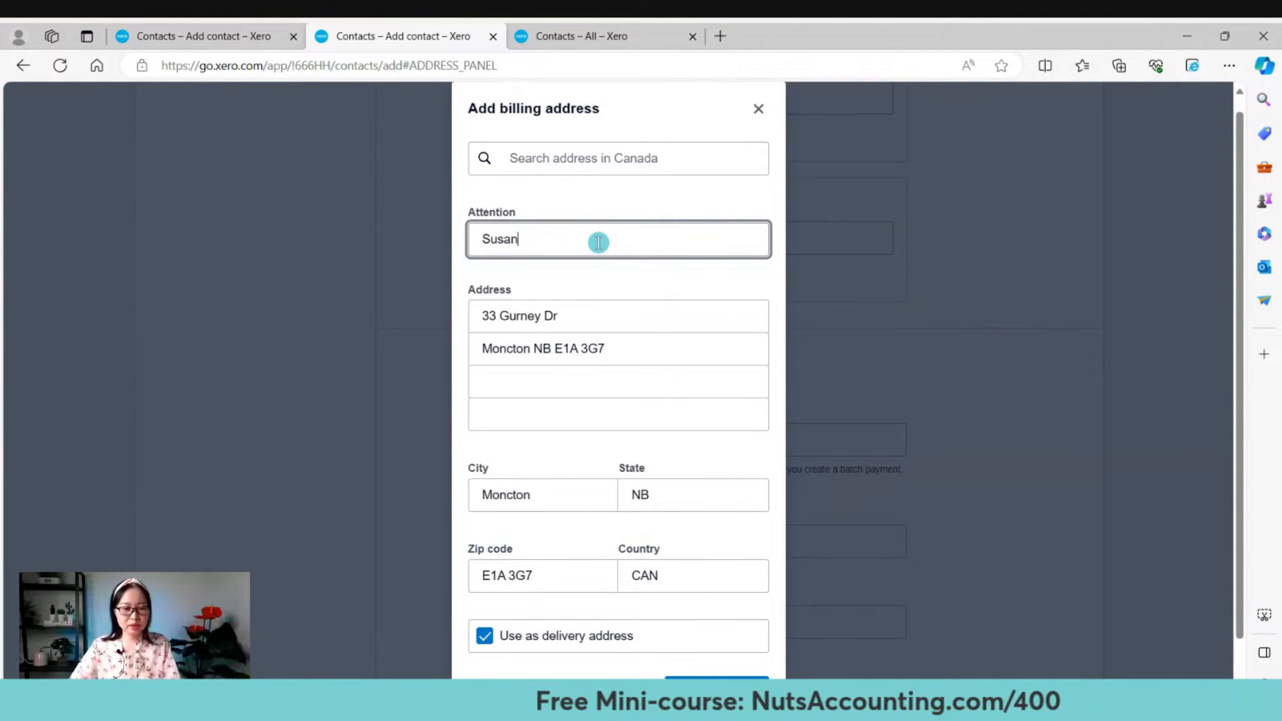
scroll(633, 279, "down", 1)
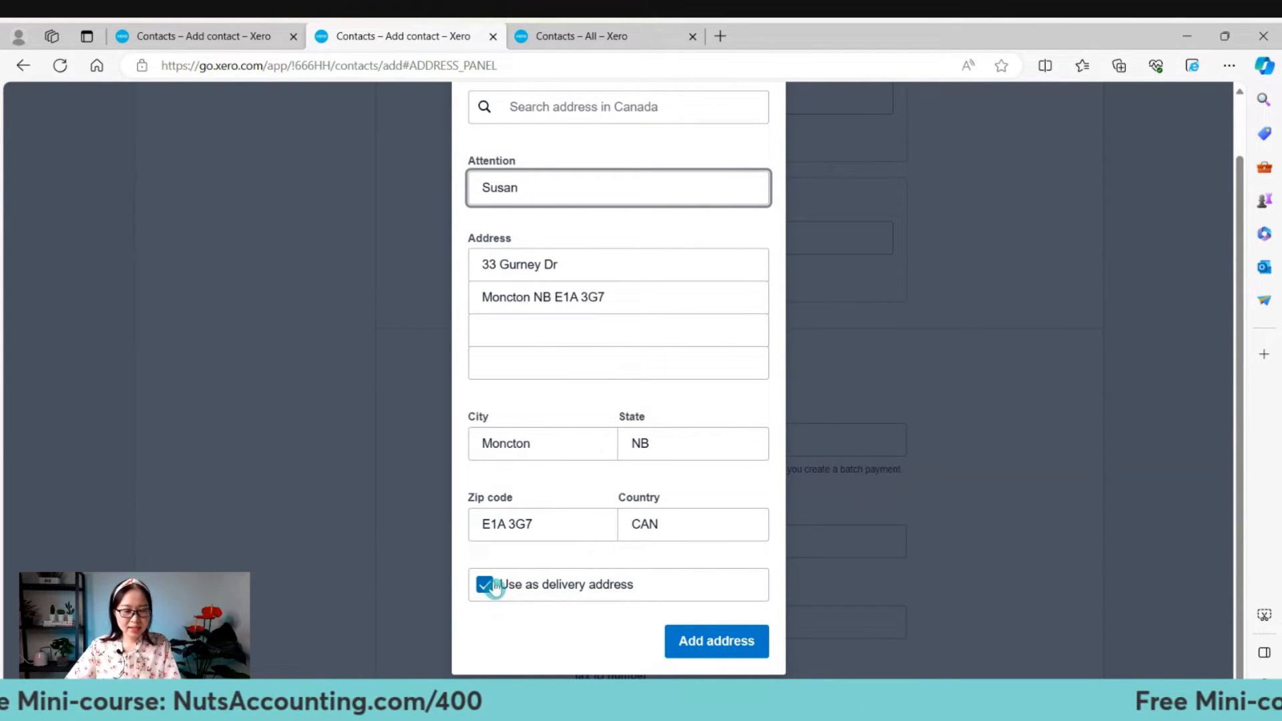
scroll(623, 533, "up", 1)
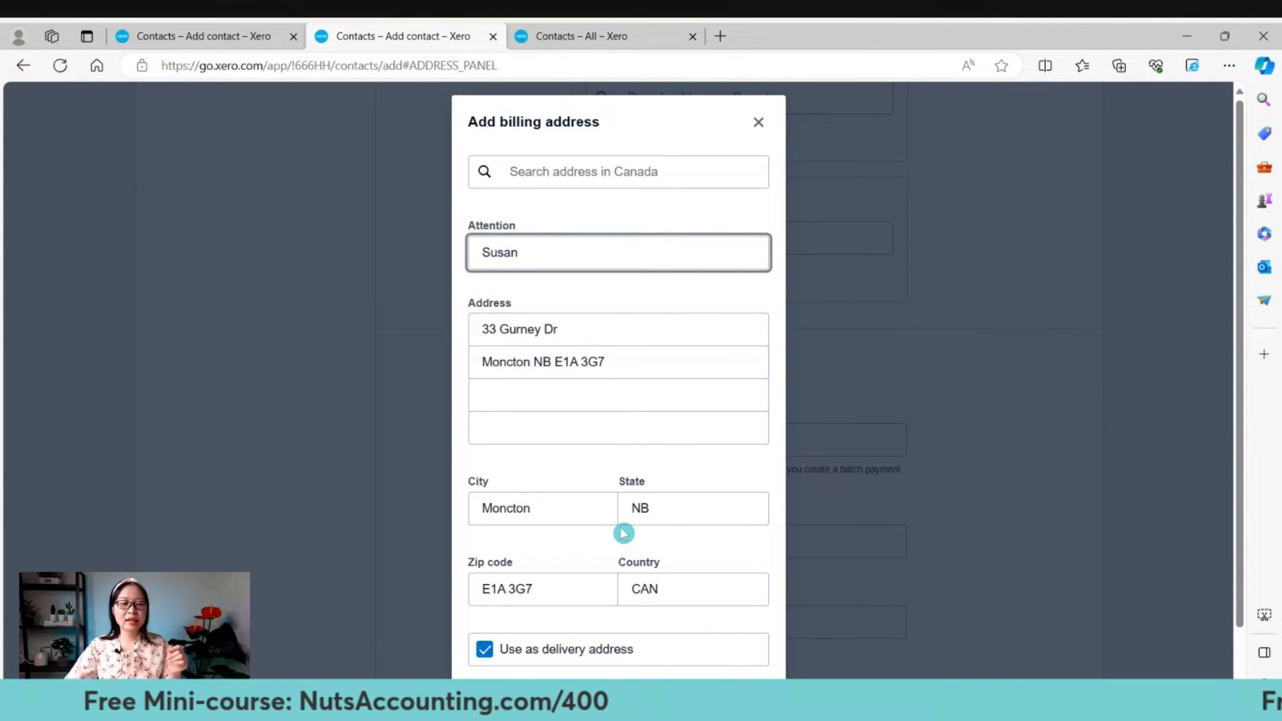
scroll(623, 527, "down", 1)
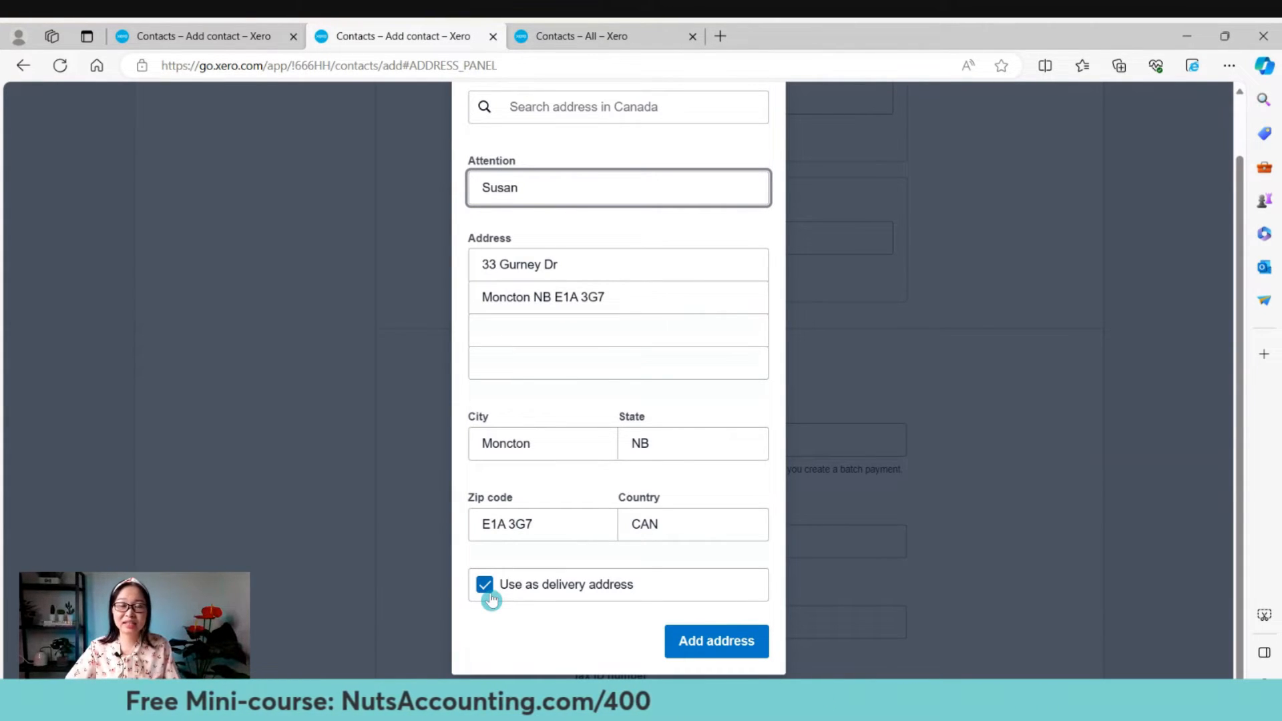
left_click(690, 648)
Check the Delivery address card's options without changes, then move down to Financial details.
scroll(724, 269, "up", 3)
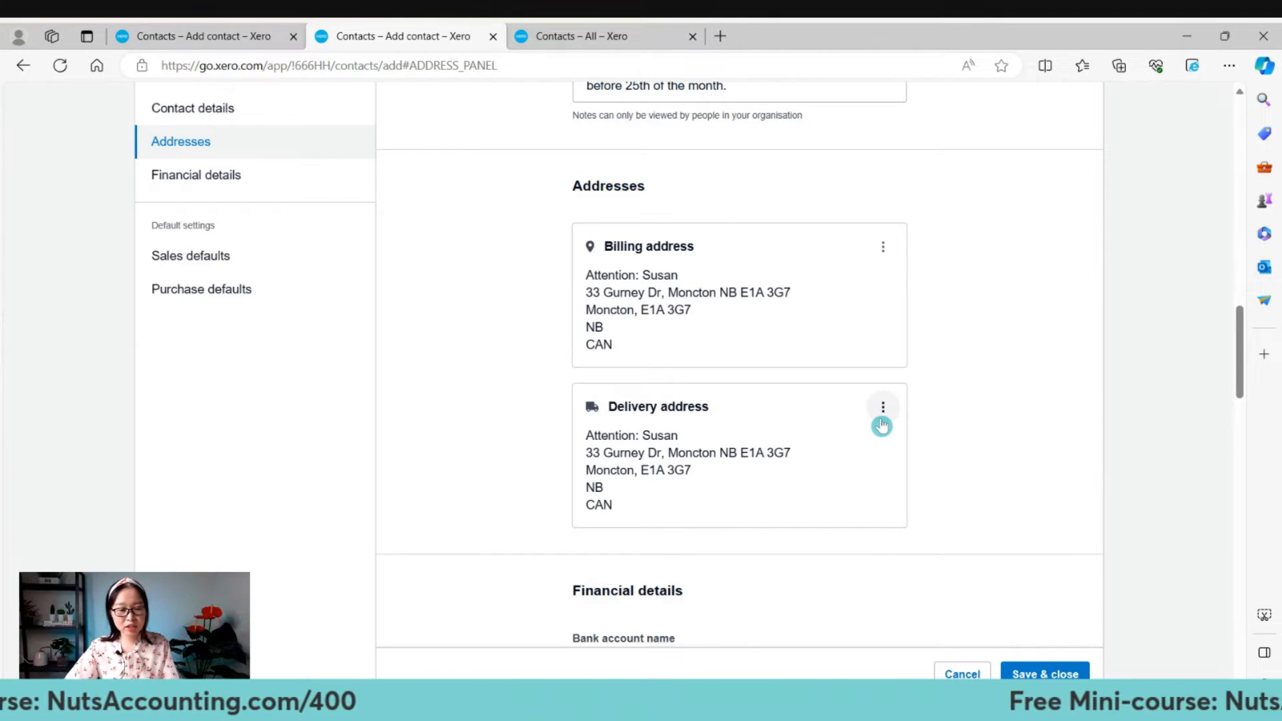
left_click(883, 424)
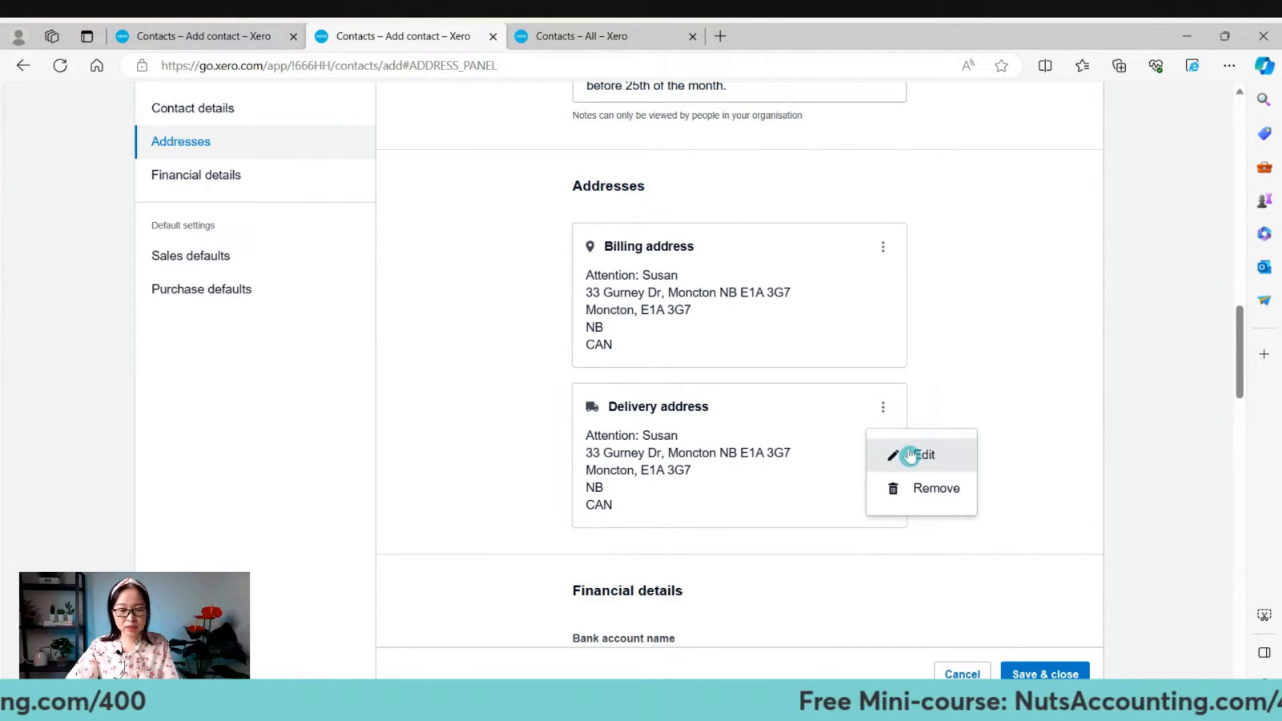
left_click(1013, 366)
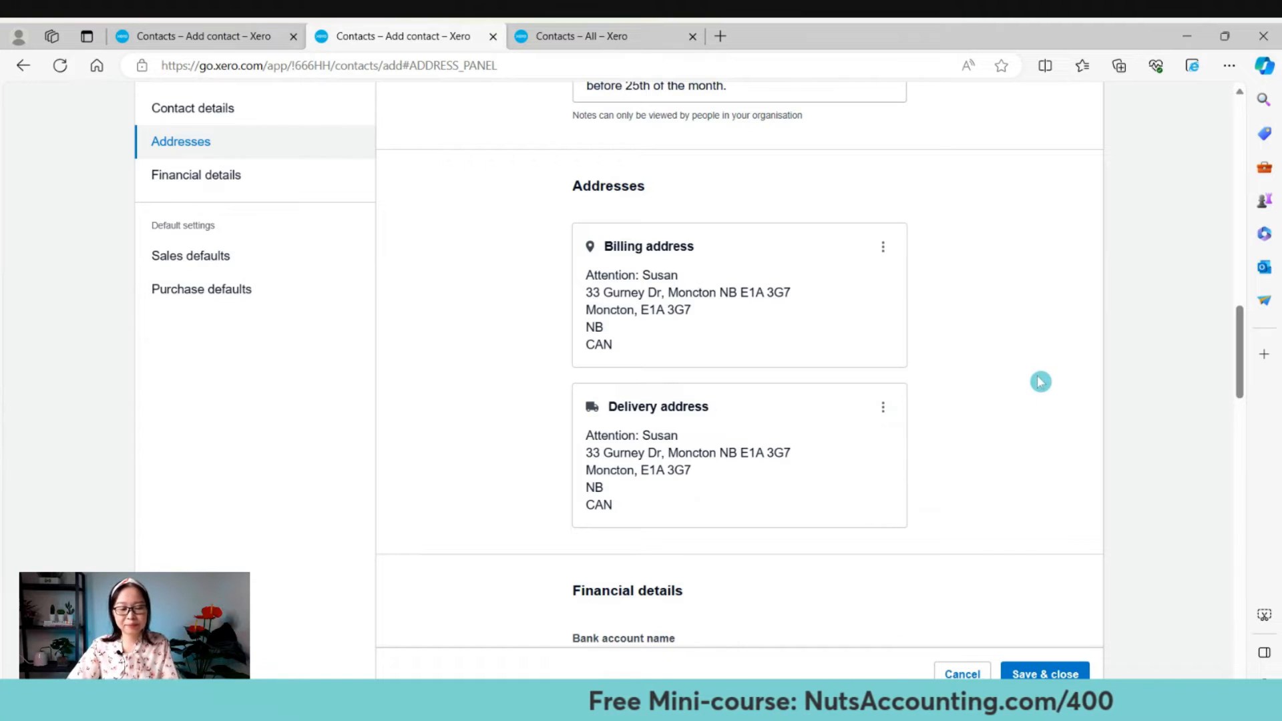
scroll(1012, 364, "down", 3)
scroll(985, 354, "down", 4)
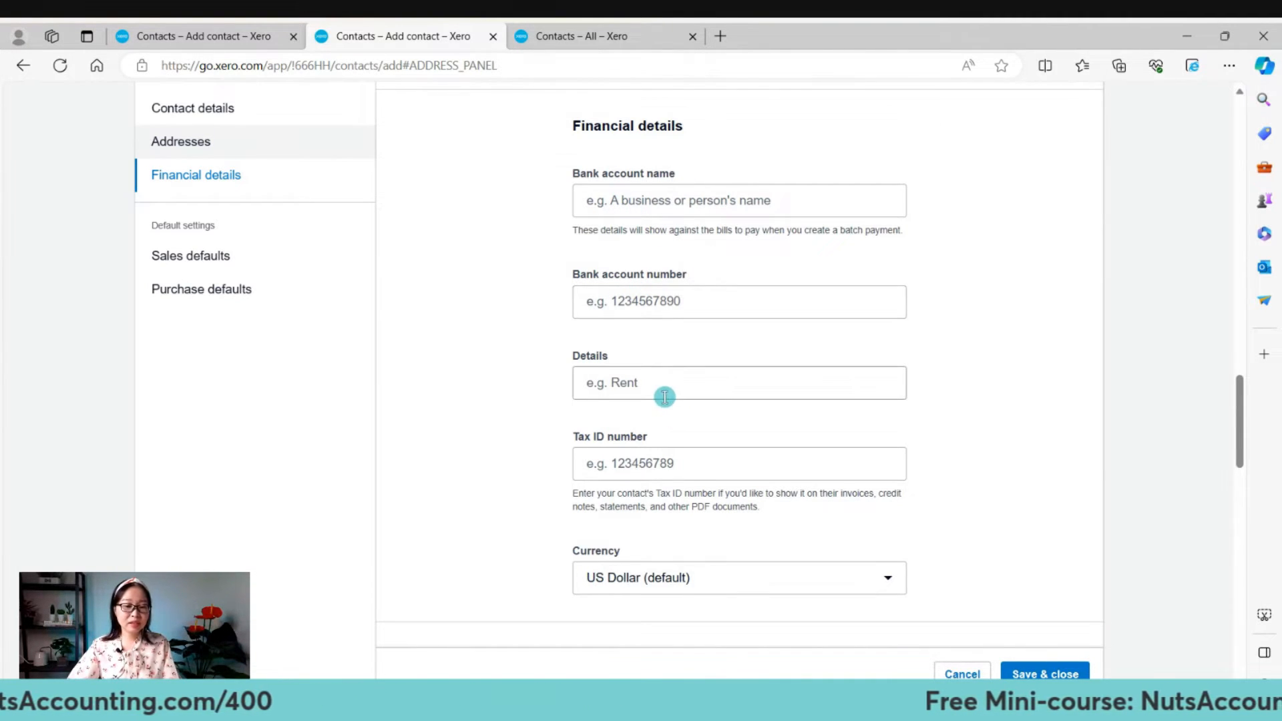
Scroll past Financial details to the still-empty Sales defaults section.
scroll(670, 466, "down", 3)
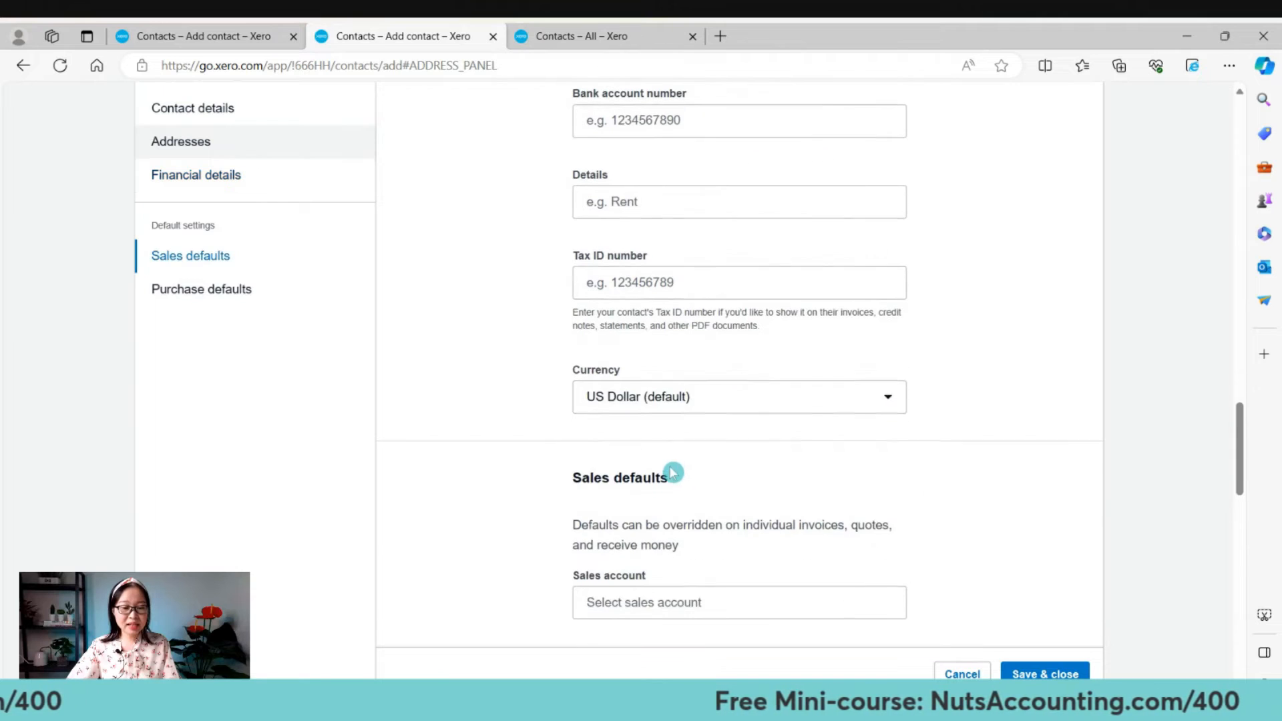
scroll(775, 388, "up", 3)
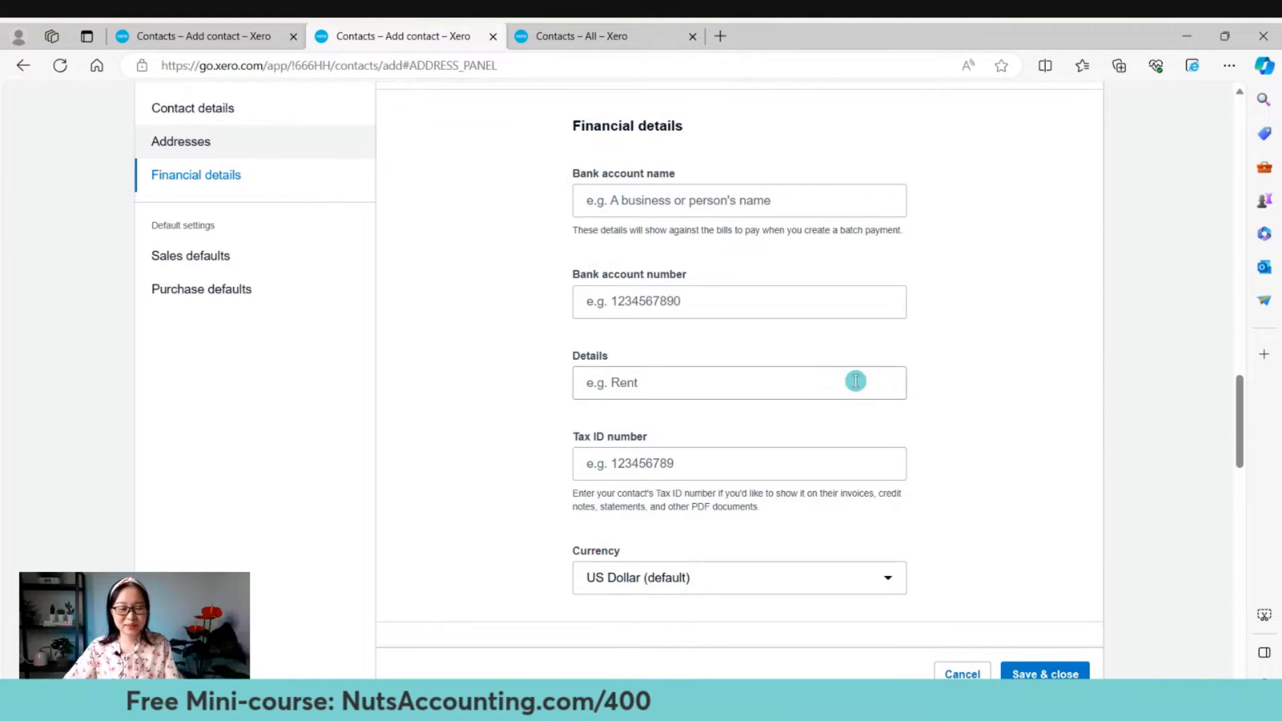
scroll(988, 368, "down", 3)
scroll(1002, 374, "up", 3)
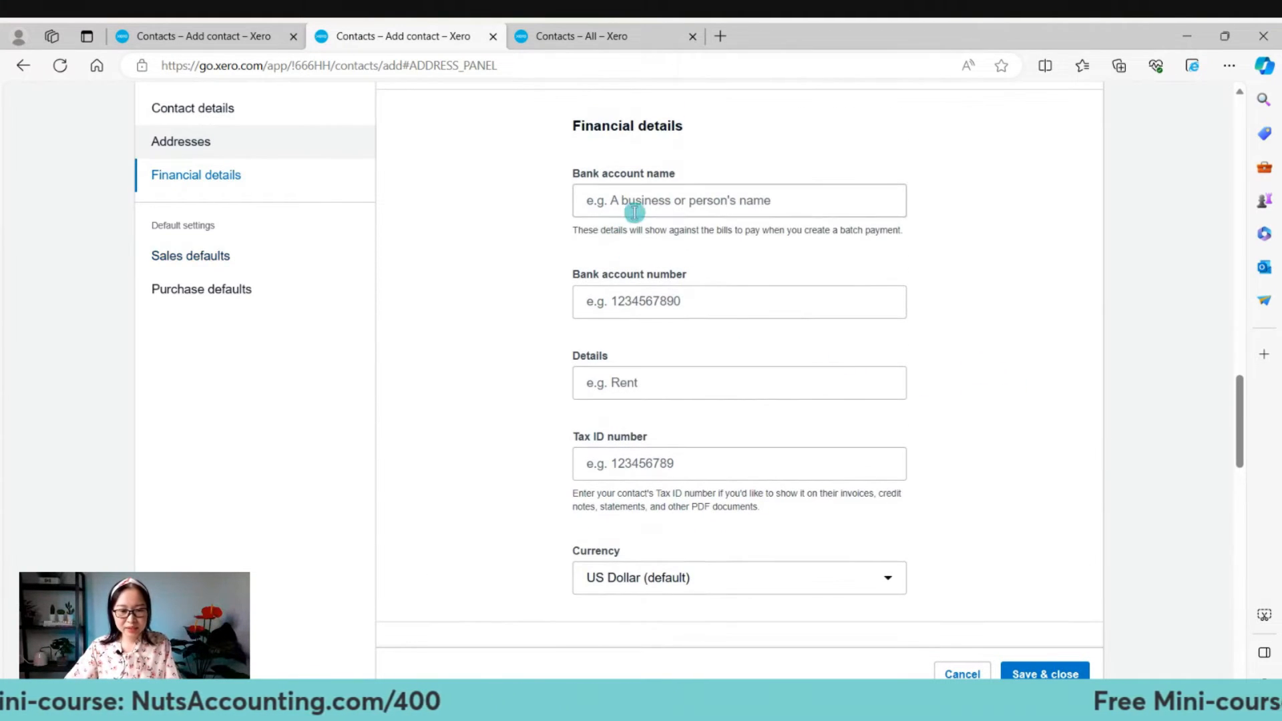
scroll(988, 428, "down", 6)
scroll(1002, 431, "down", 3)
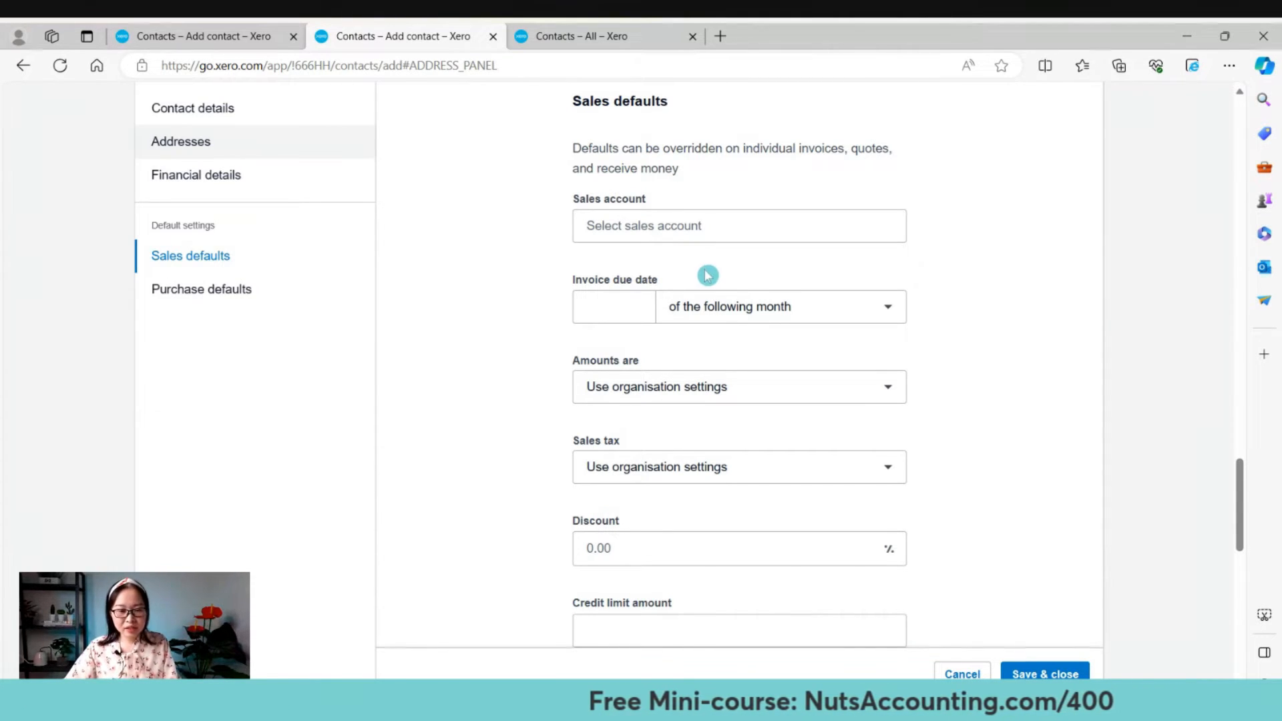
Make 260 - Other Revenue the default sales account.
left_click(667, 226)
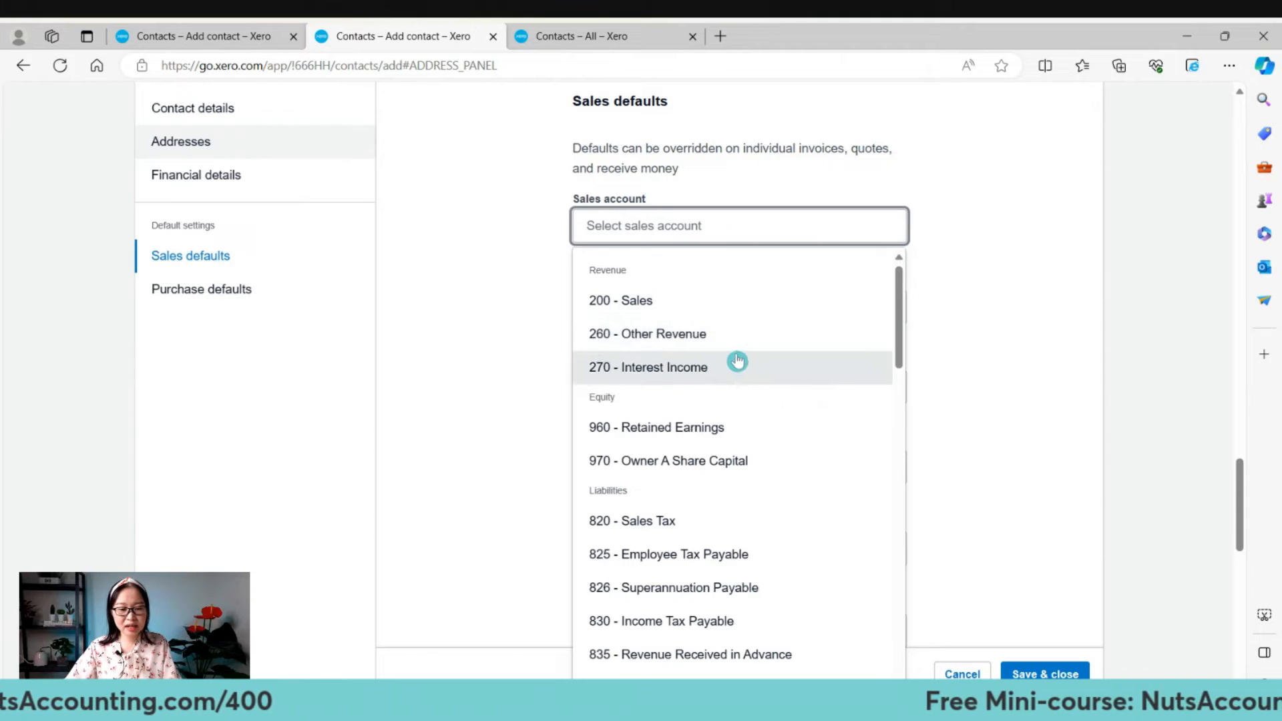
left_click(727, 336)
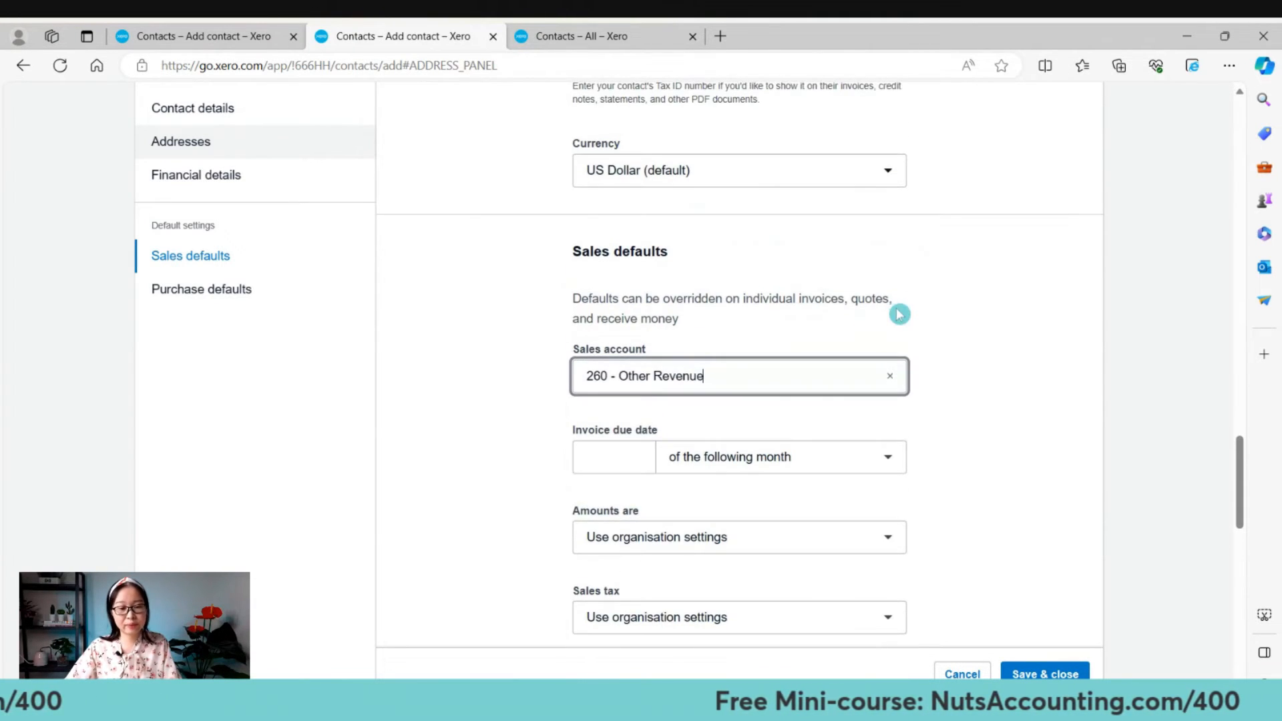
scroll(970, 313, "down", 1)
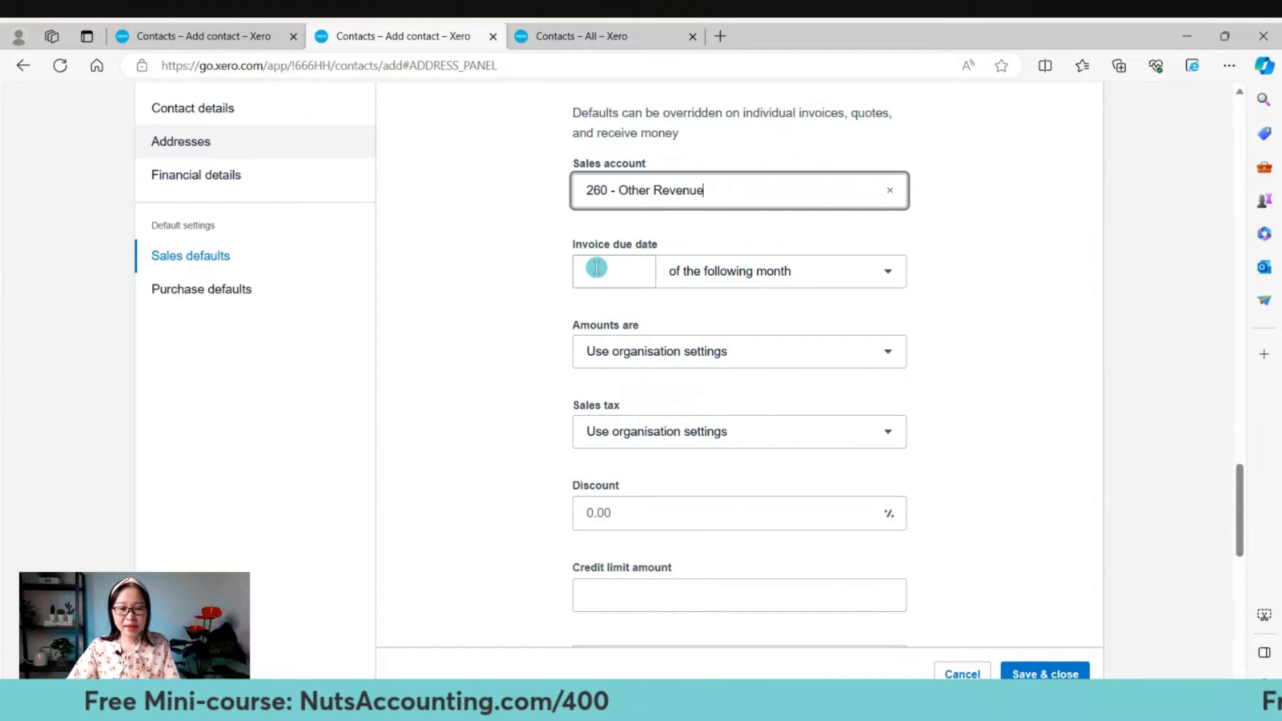
left_click_drag(589, 243, 701, 240)
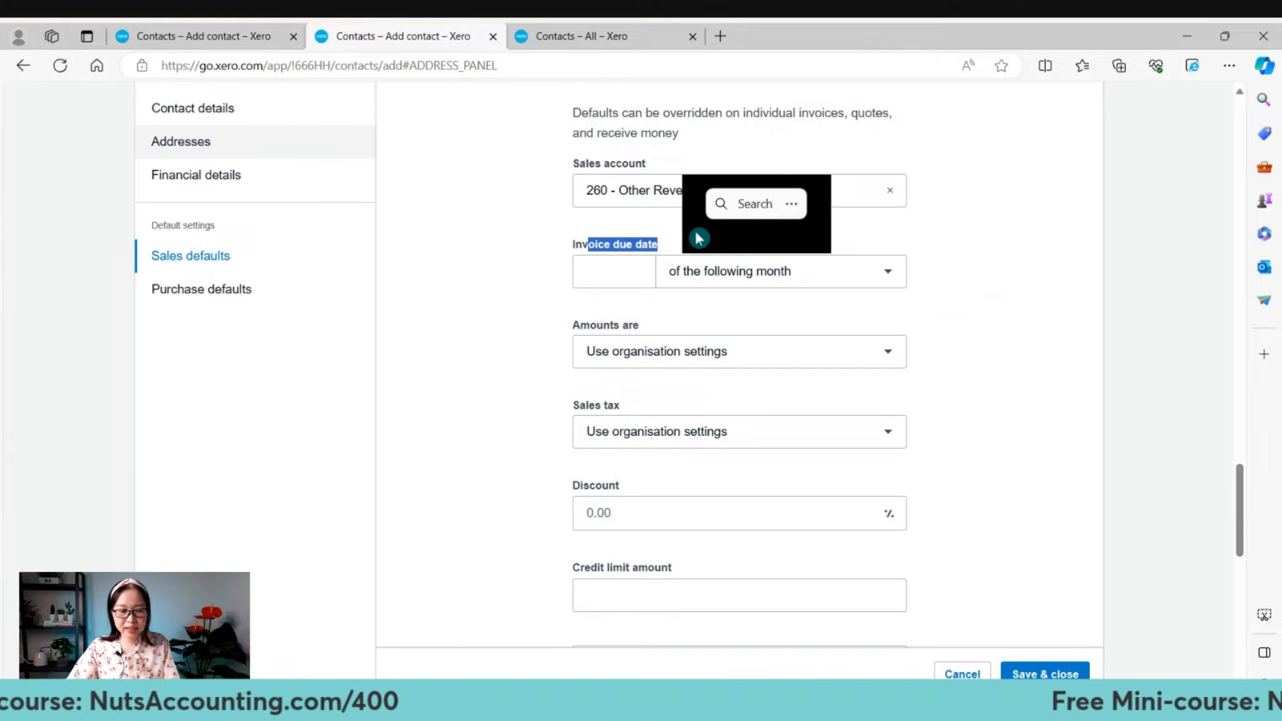
Make sales invoices due 30 day(s) after the invoice date.
left_click(620, 276)
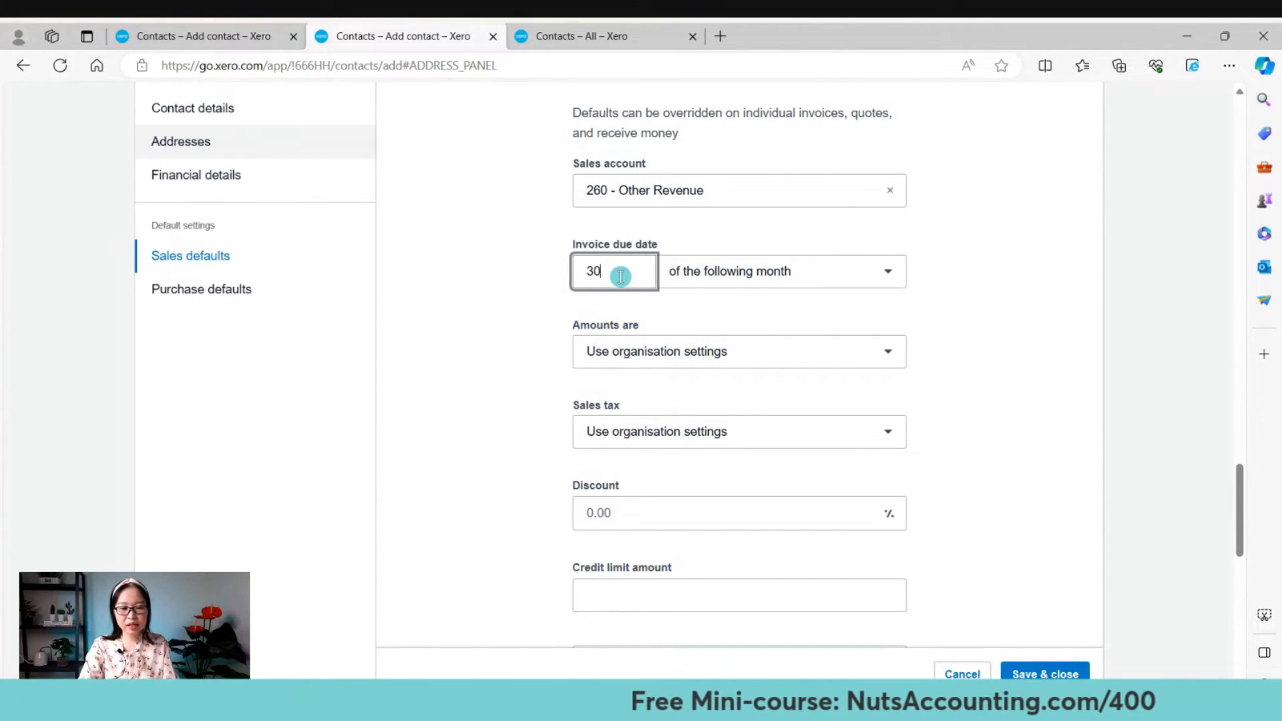
left_click(869, 283)
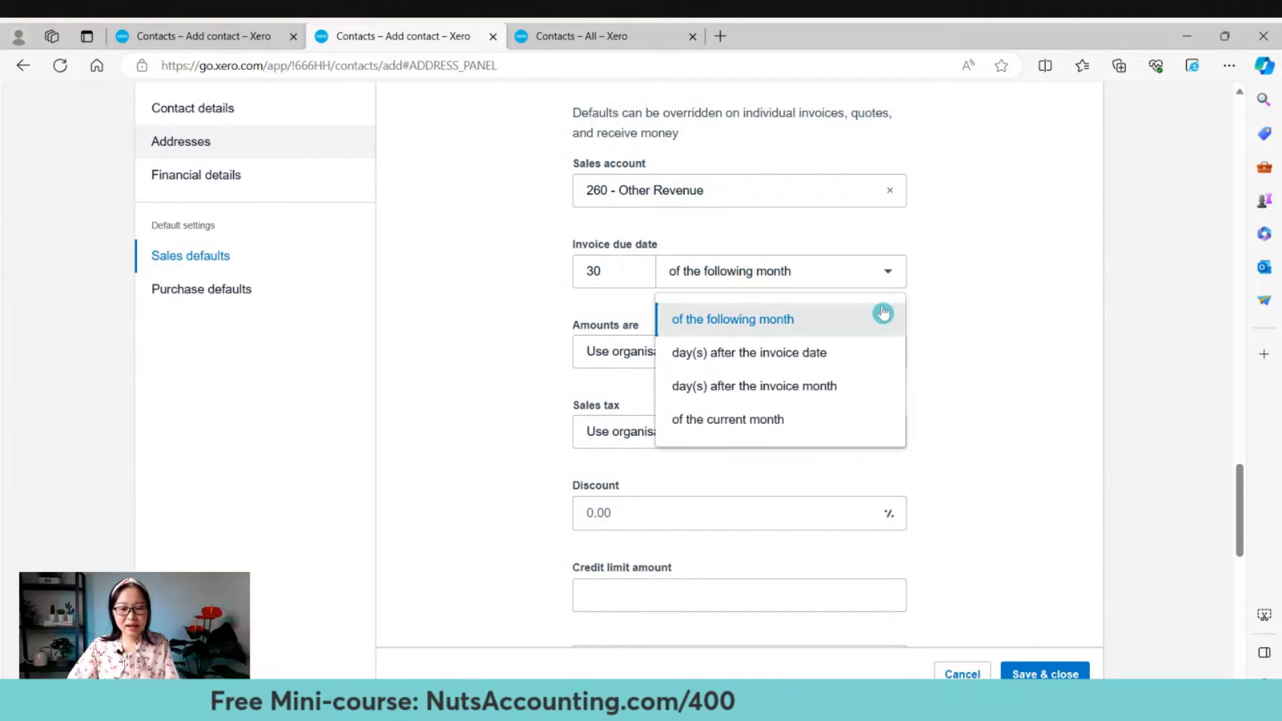
left_click(869, 356)
scroll(1018, 380, "down", 3)
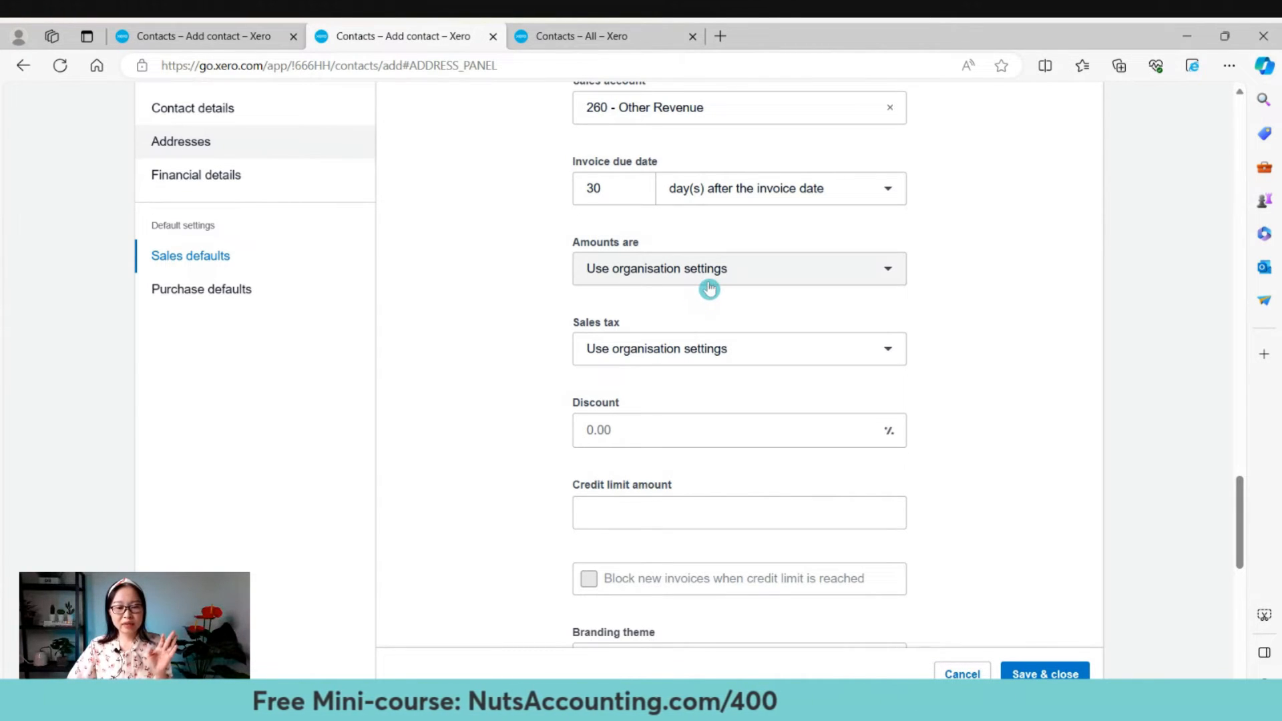
Set sales amounts to Tax inclusive and the default sales tax to Tax Exempt.
left_click(714, 278)
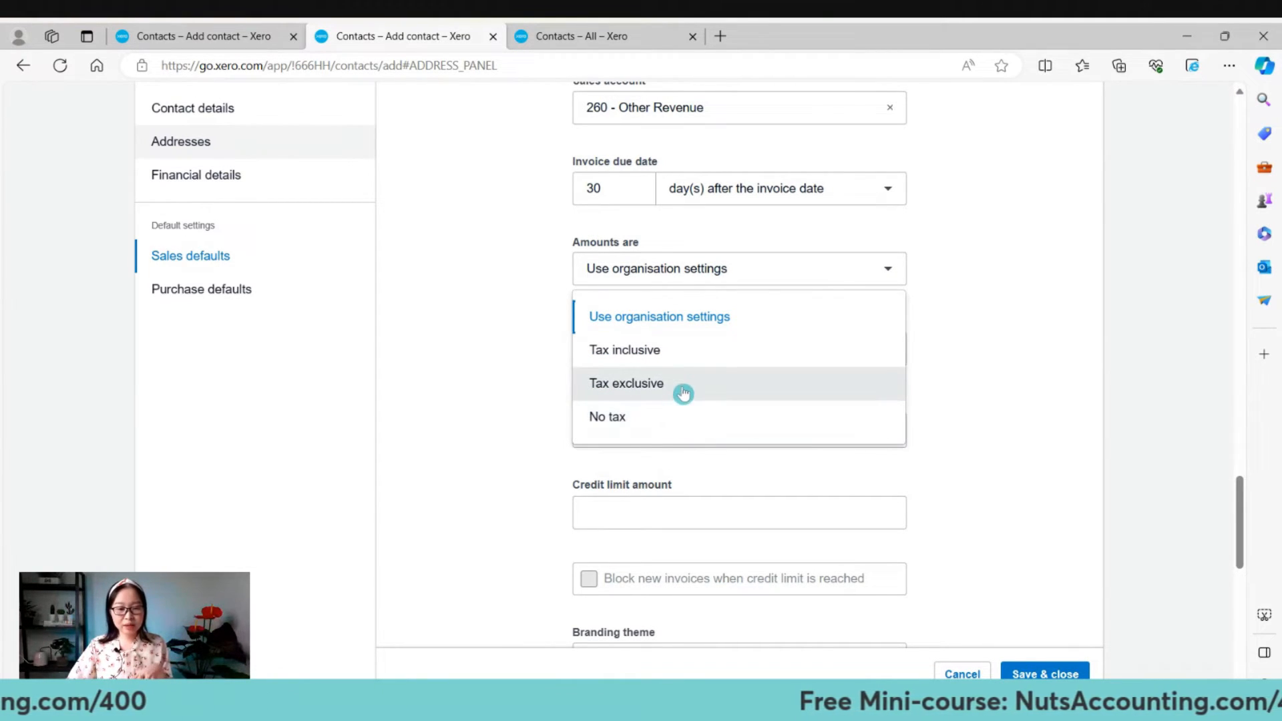
left_click(664, 351)
scroll(691, 403, "down", 1)
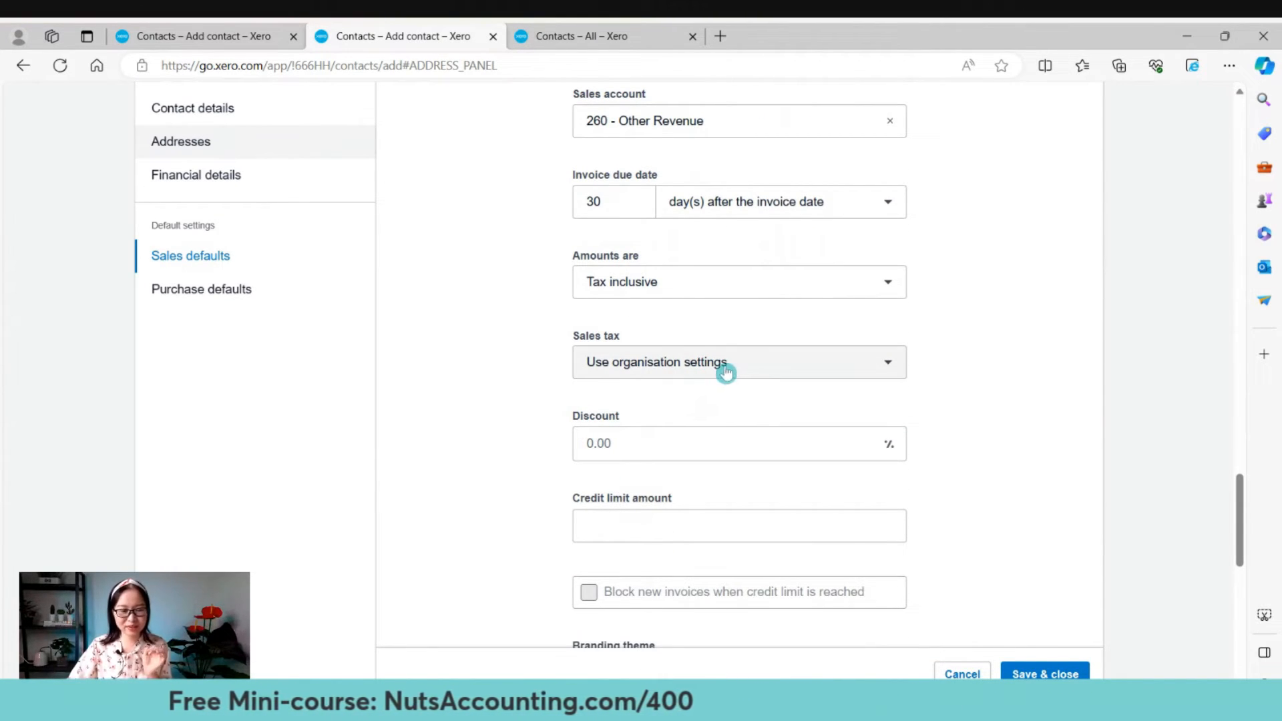
left_click(725, 372)
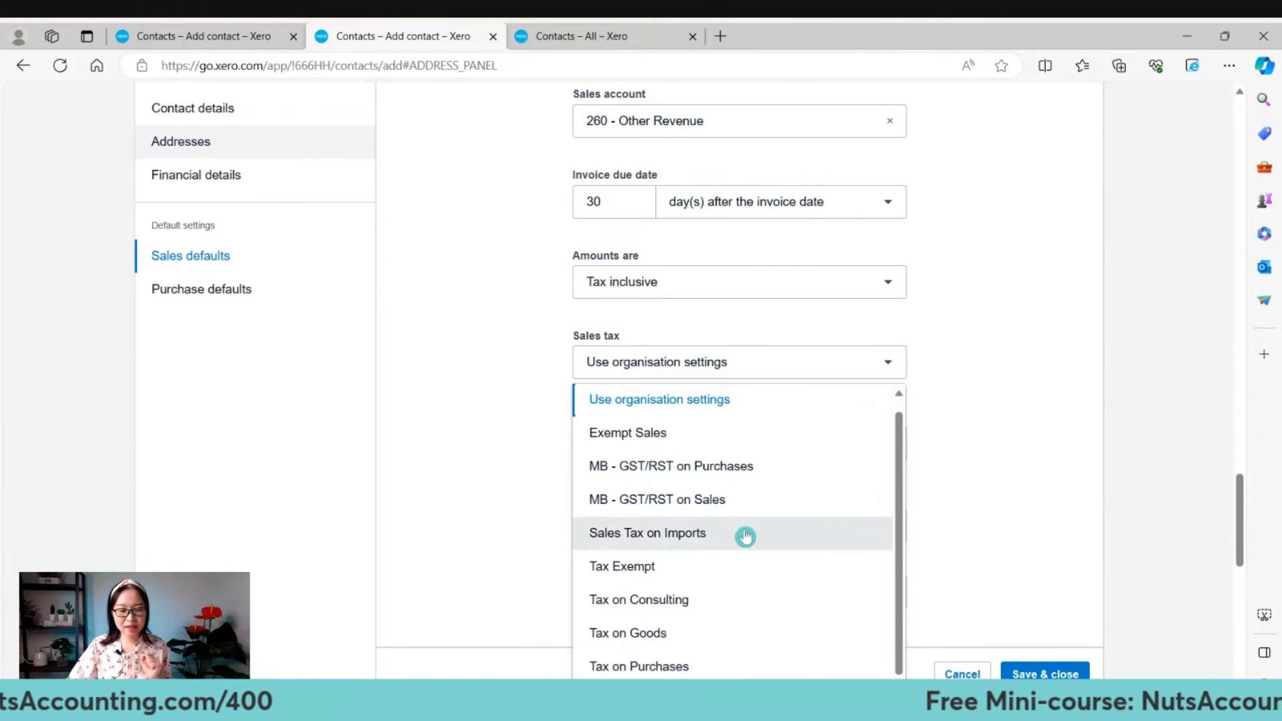
left_click(719, 565)
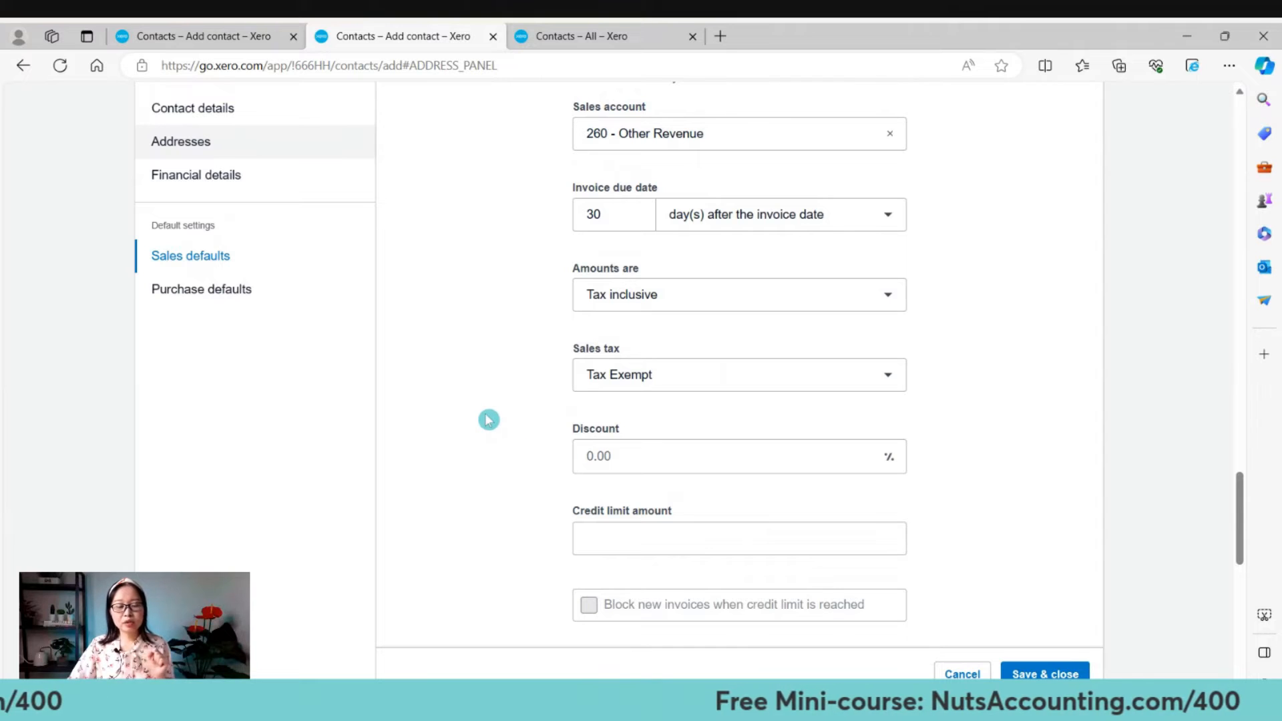
scroll(517, 440, "up", 2)
scroll(522, 466, "down", 2)
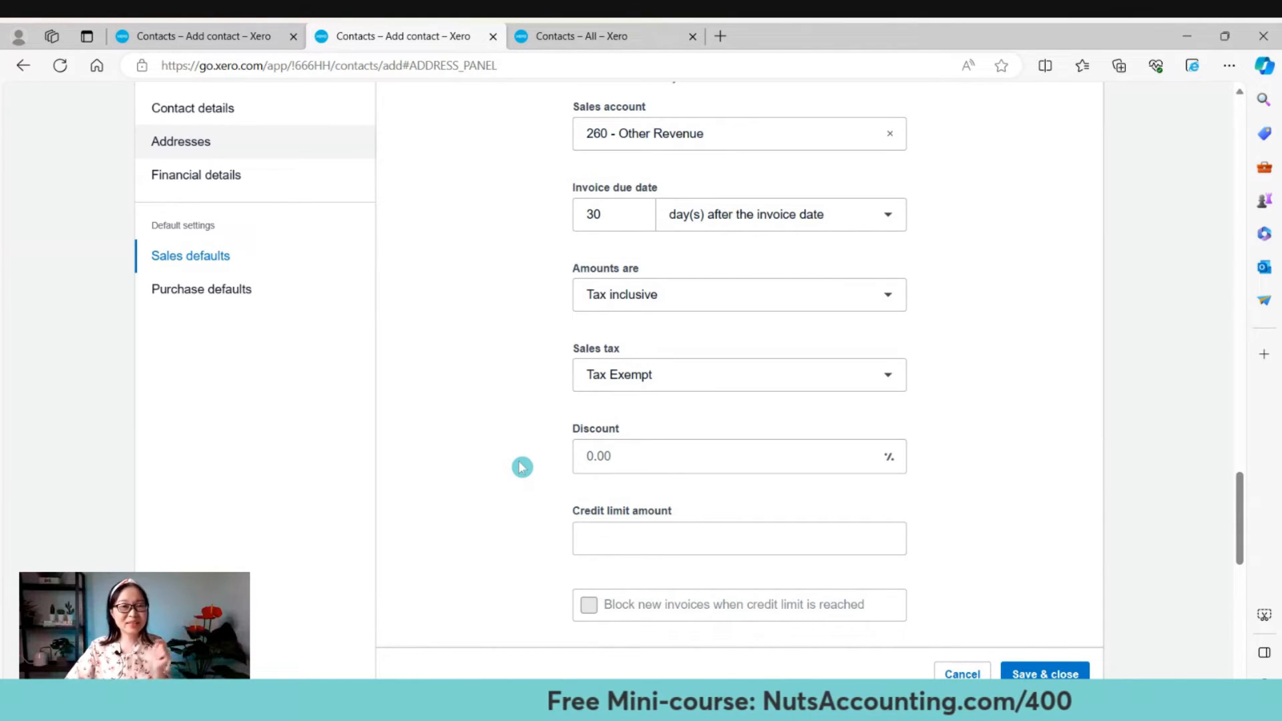
Give the sales defaults a 50% discount and a 10000 credit limit amount.
scroll(588, 507, "down", 3)
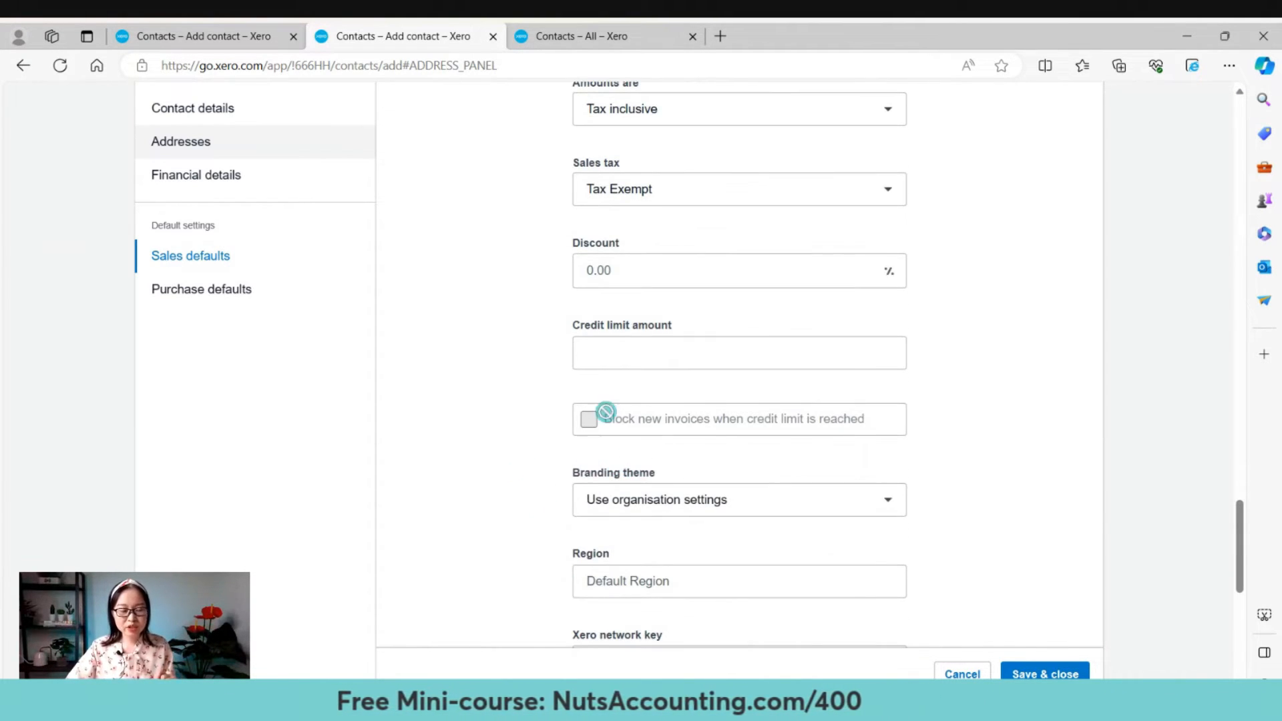
left_click(617, 272)
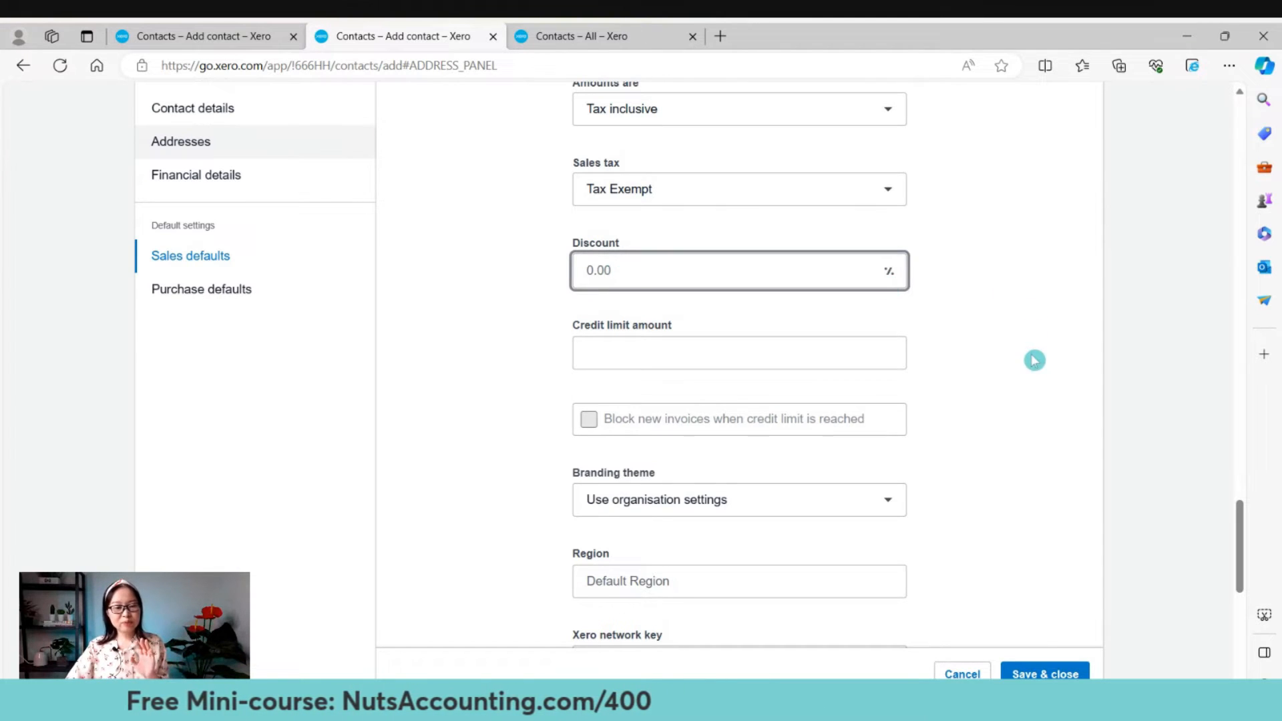
scroll(1035, 364, "down", 1)
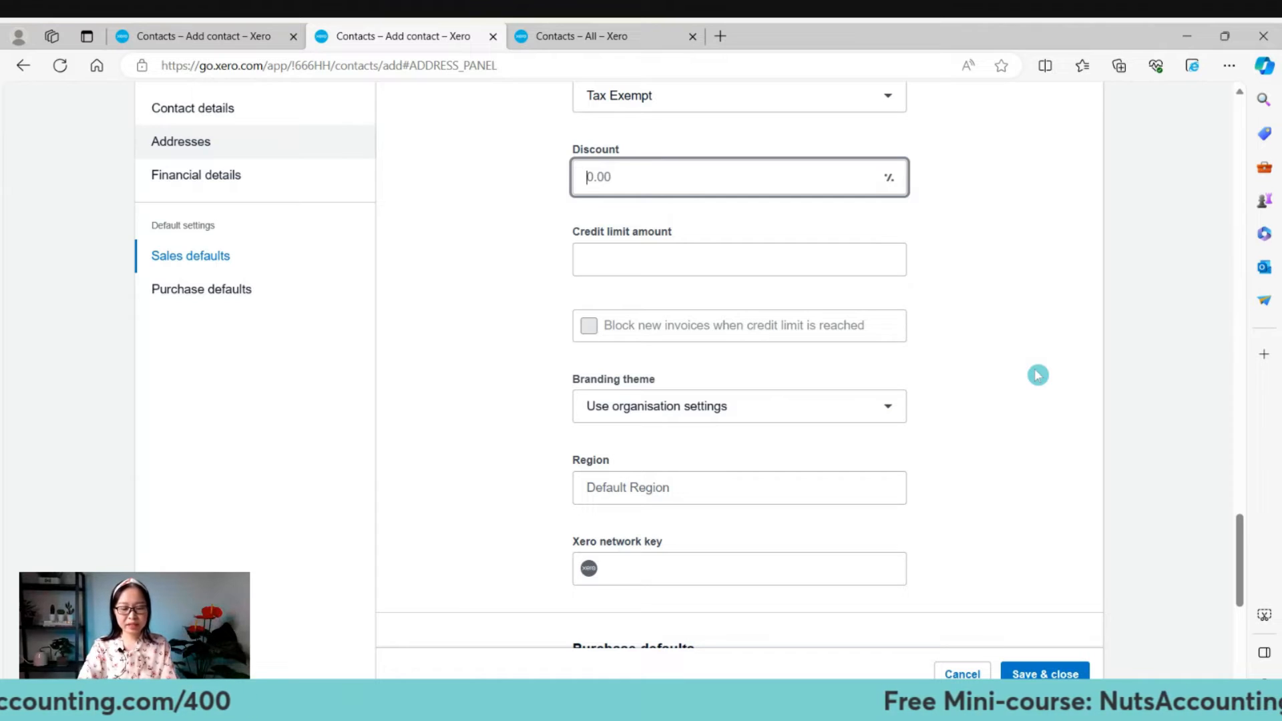
type("50")
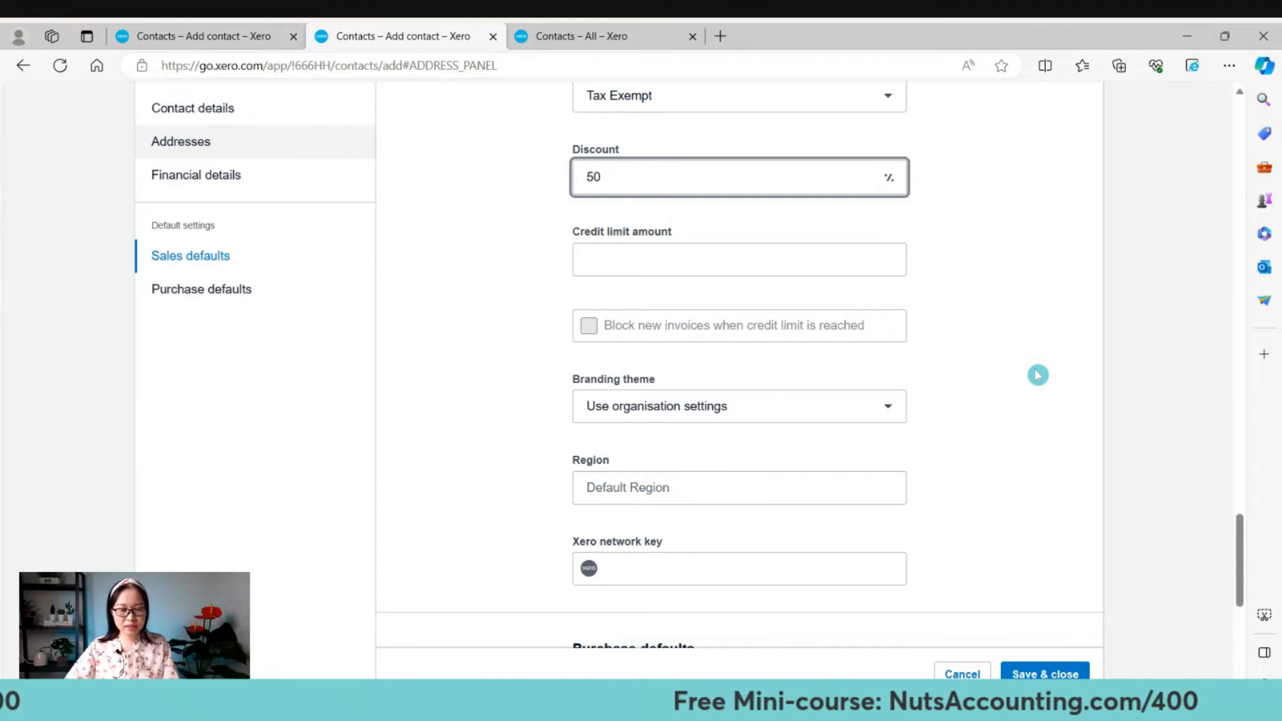
left_click(1048, 371)
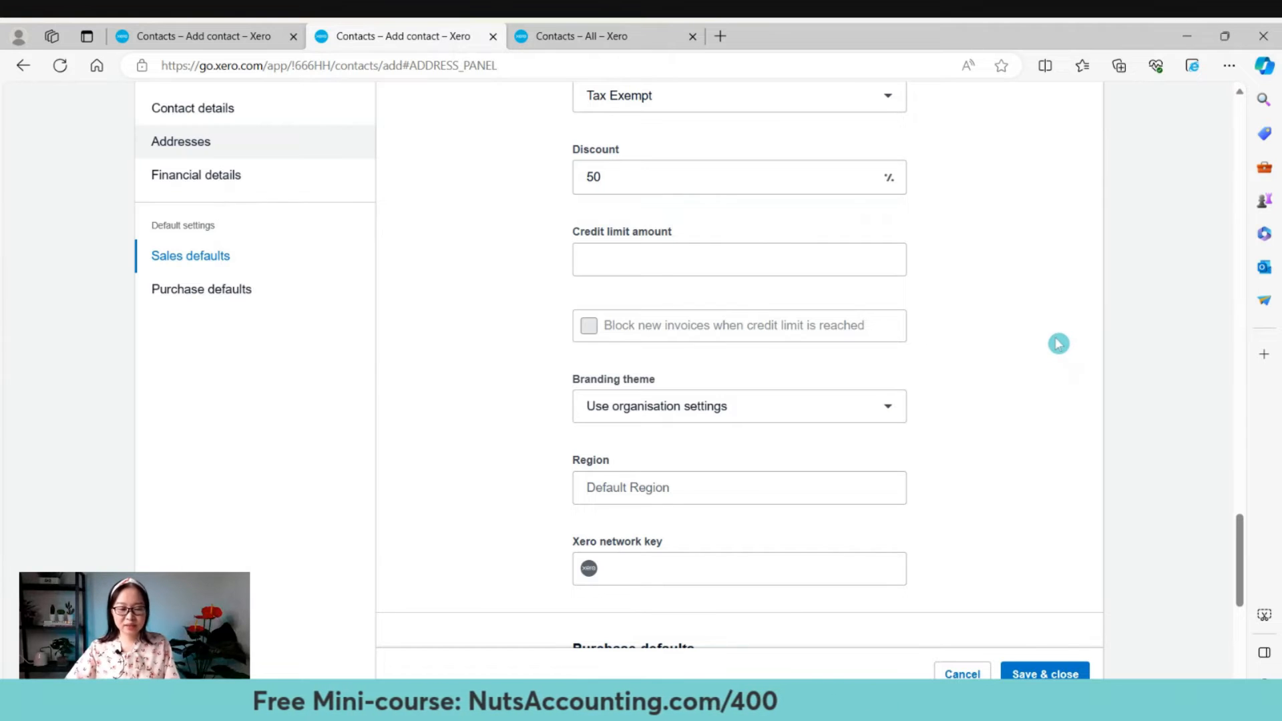
scroll(1048, 337, "down", 1)
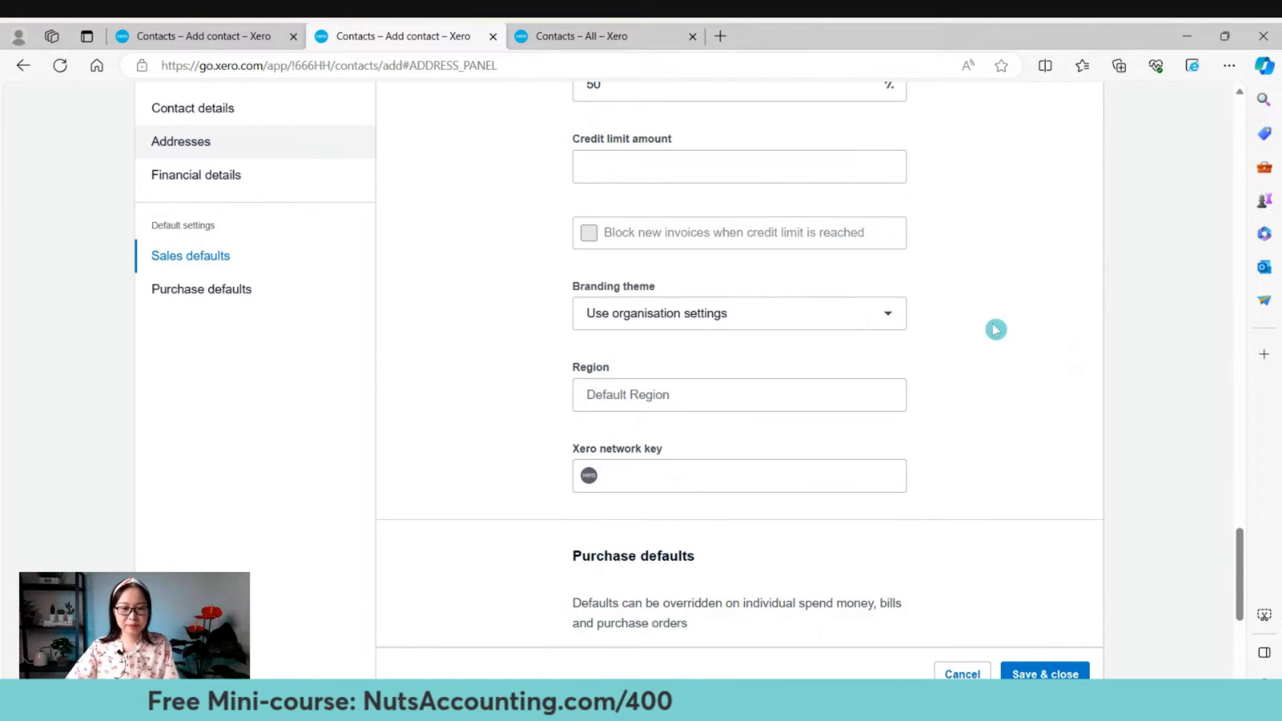
left_click(587, 166)
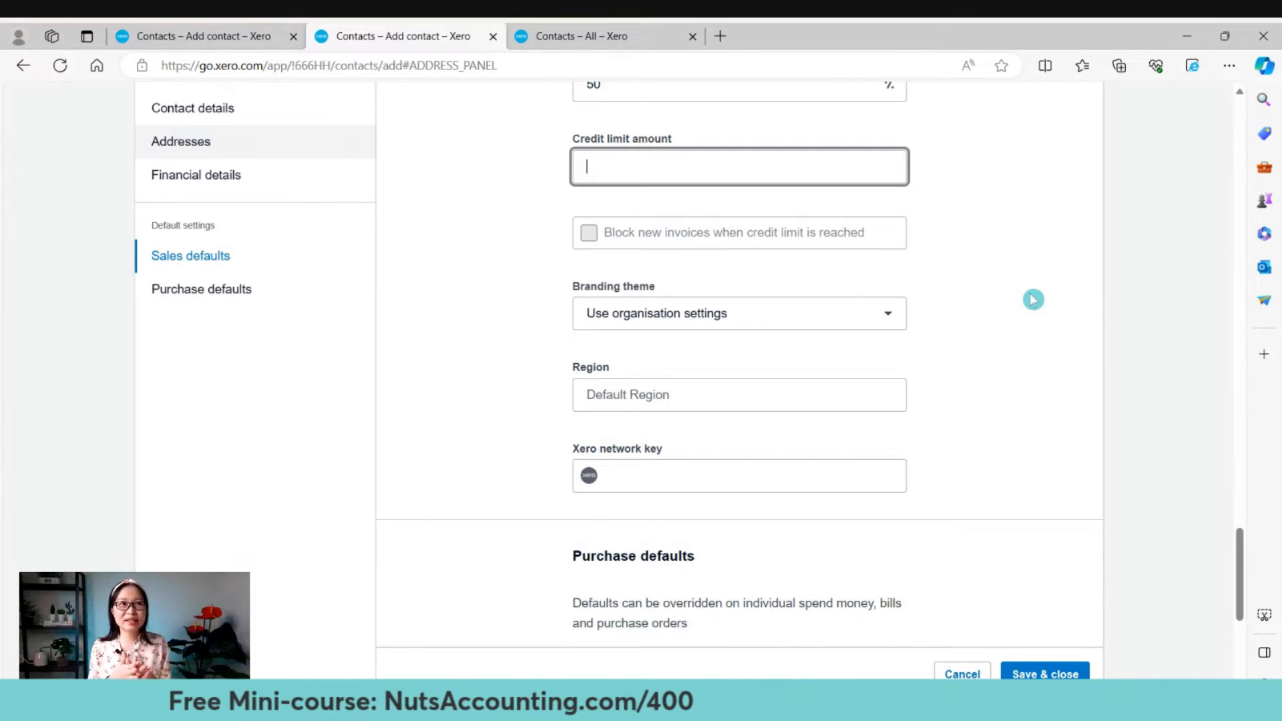
type("10000")
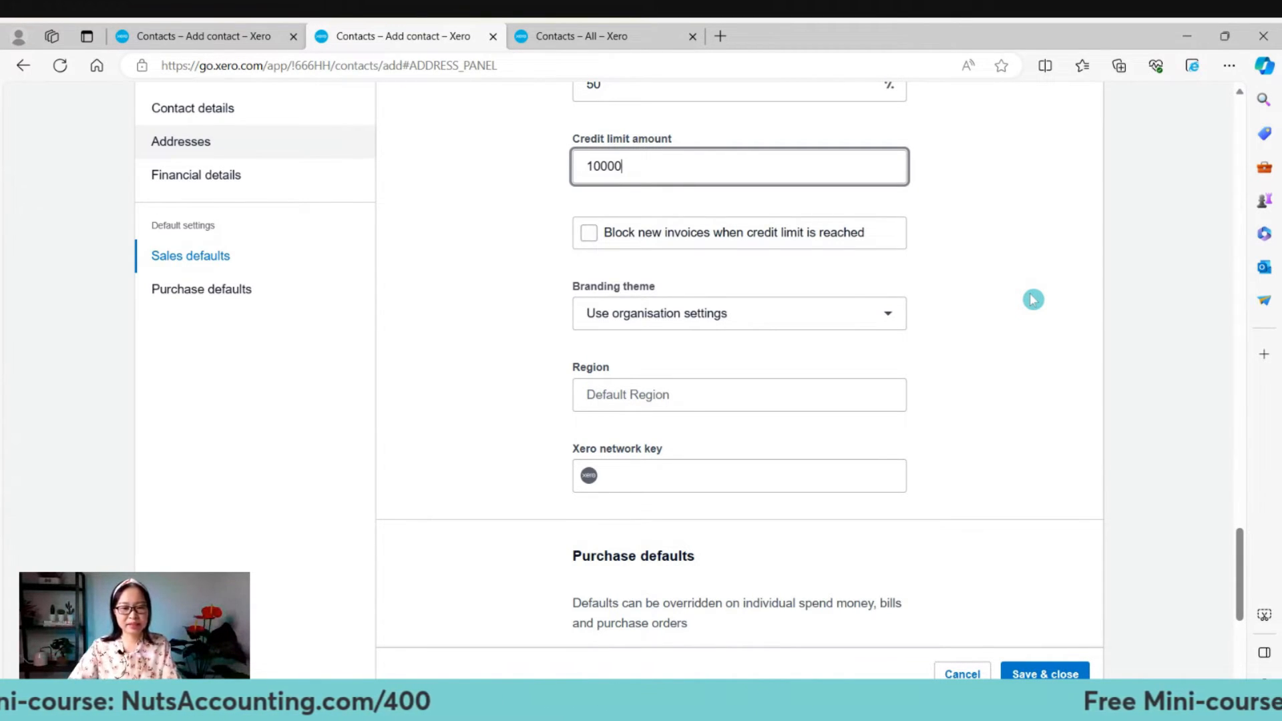
left_click(1032, 300)
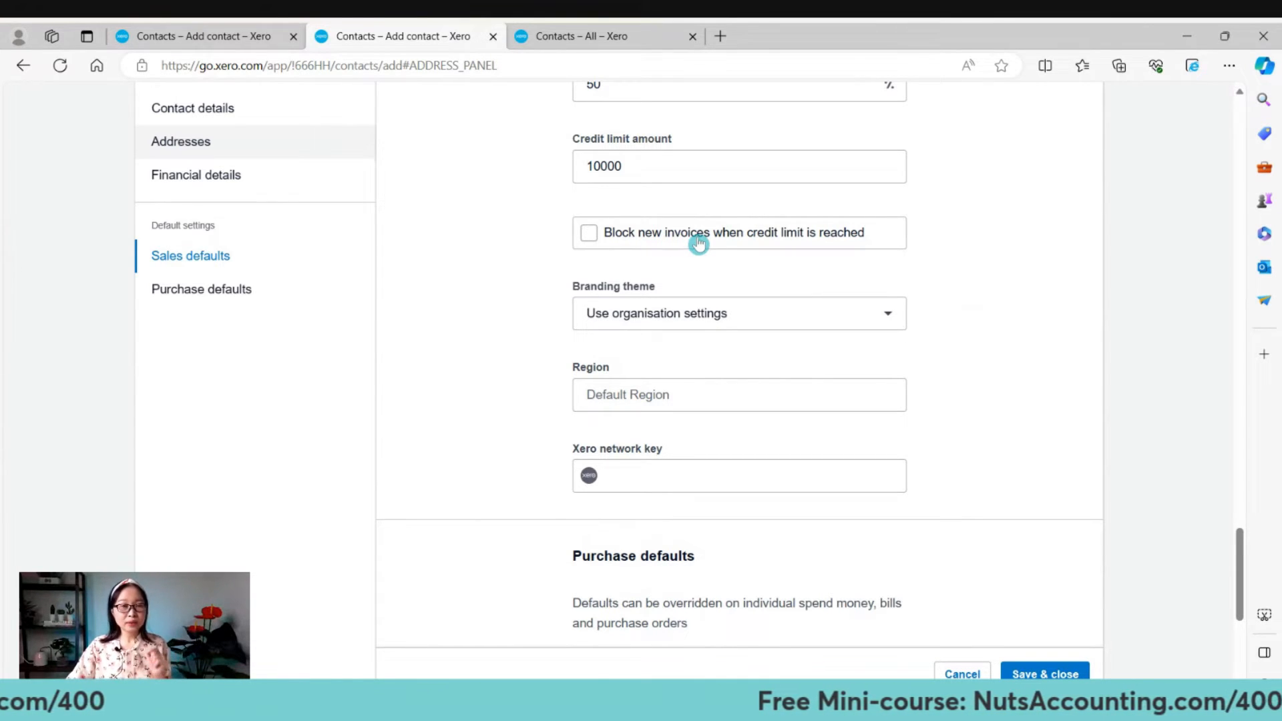
left_click(588, 244)
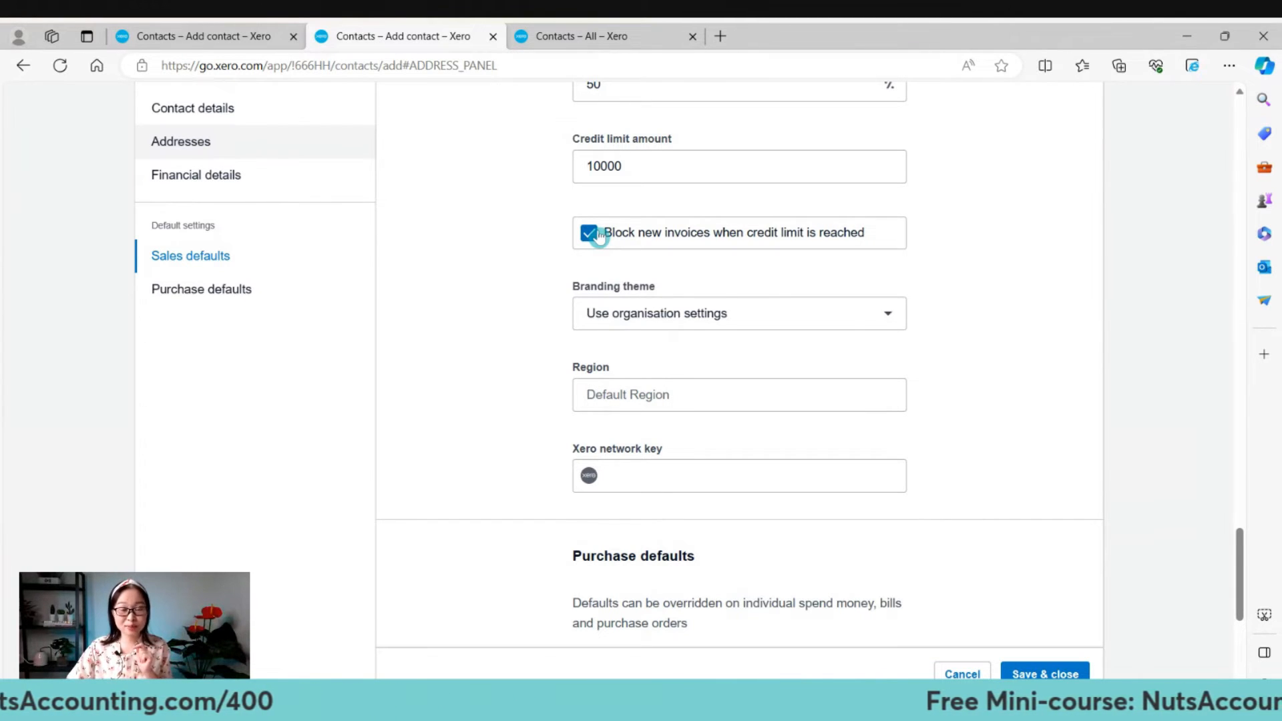
left_click(599, 236)
scroll(599, 236, "up", 2)
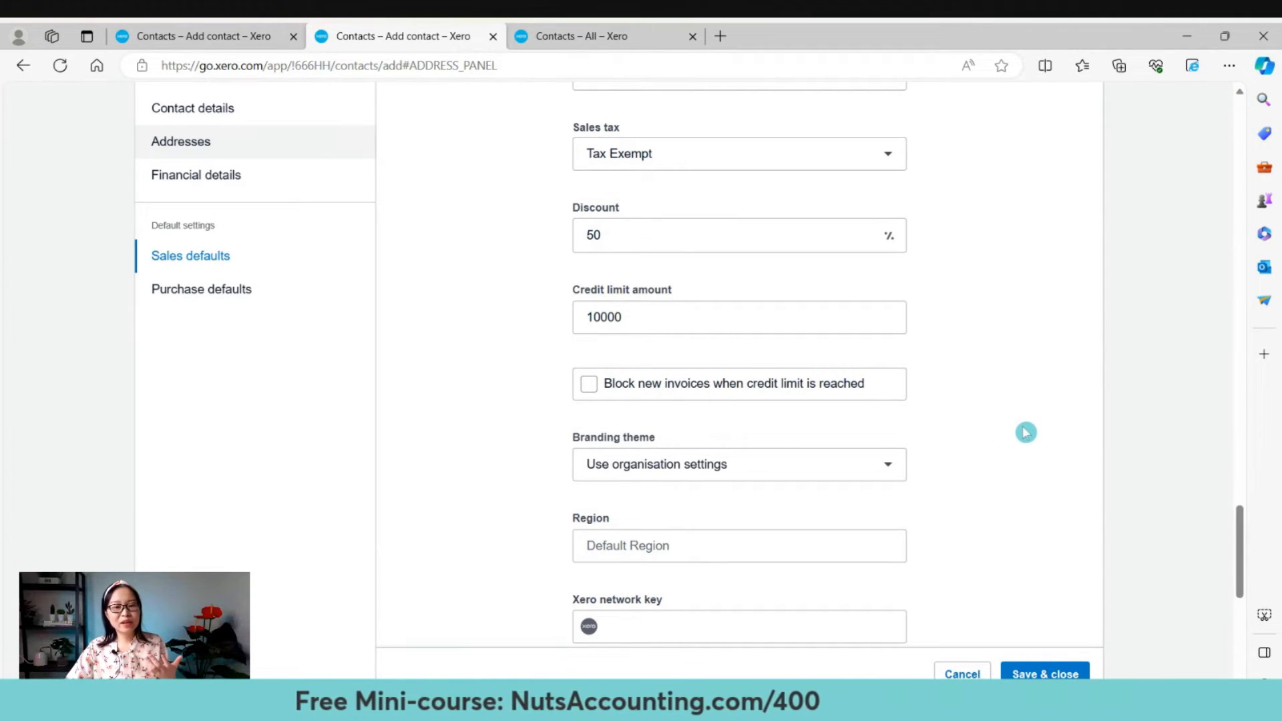
scroll(1026, 424, "down", 3)
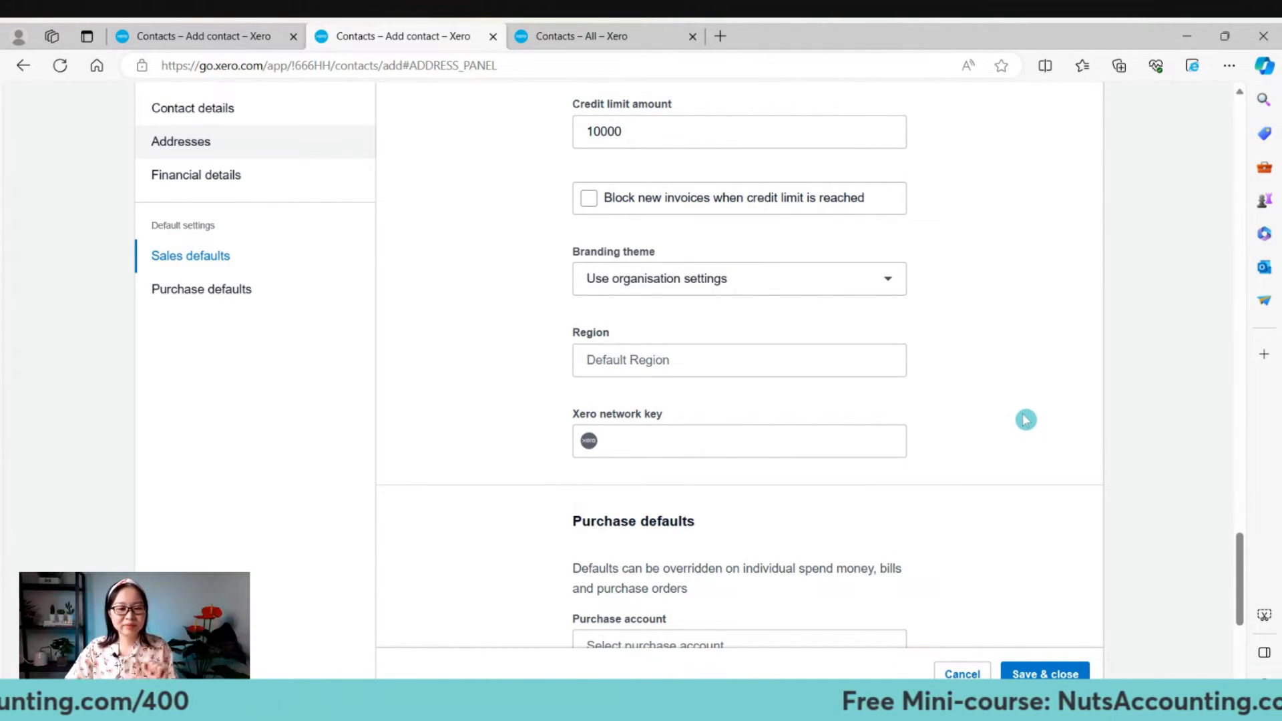
scroll(1025, 417, "down", 2)
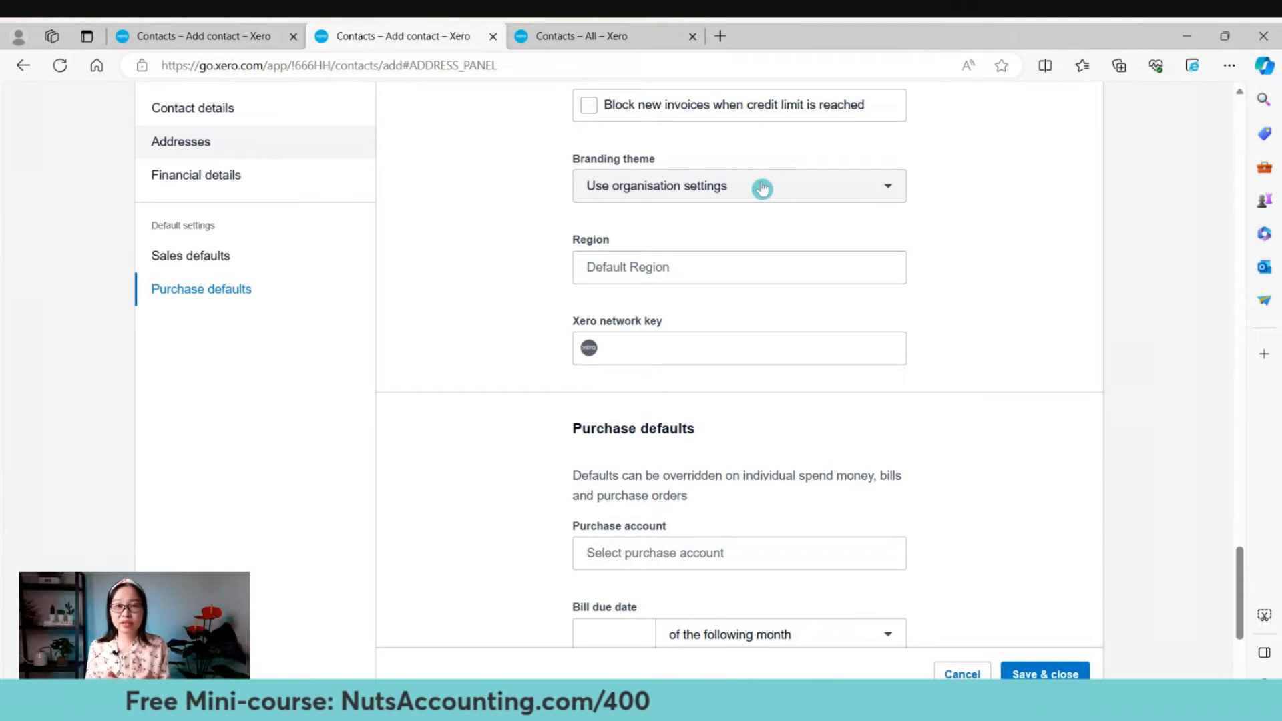
Switch the sales branding theme from organisation settings to 'Very orange invoice!'.
left_click(767, 186)
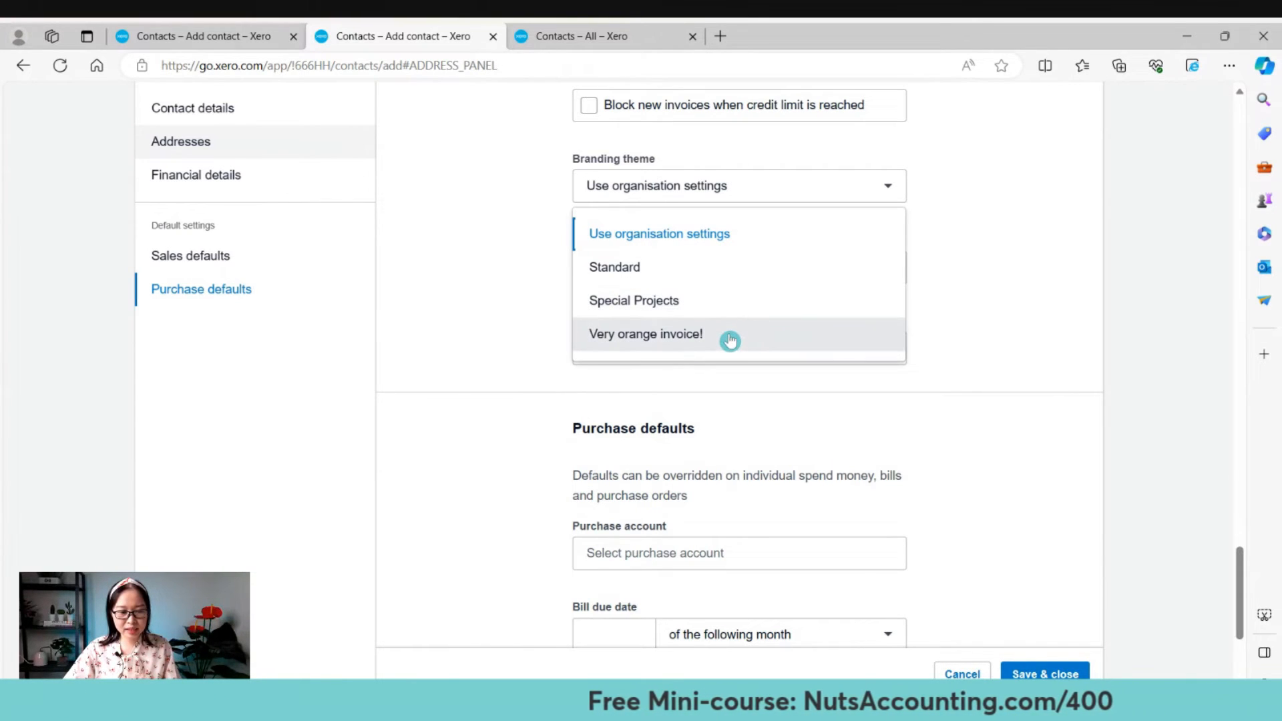
left_click(729, 342)
scroll(730, 333, "up", 3)
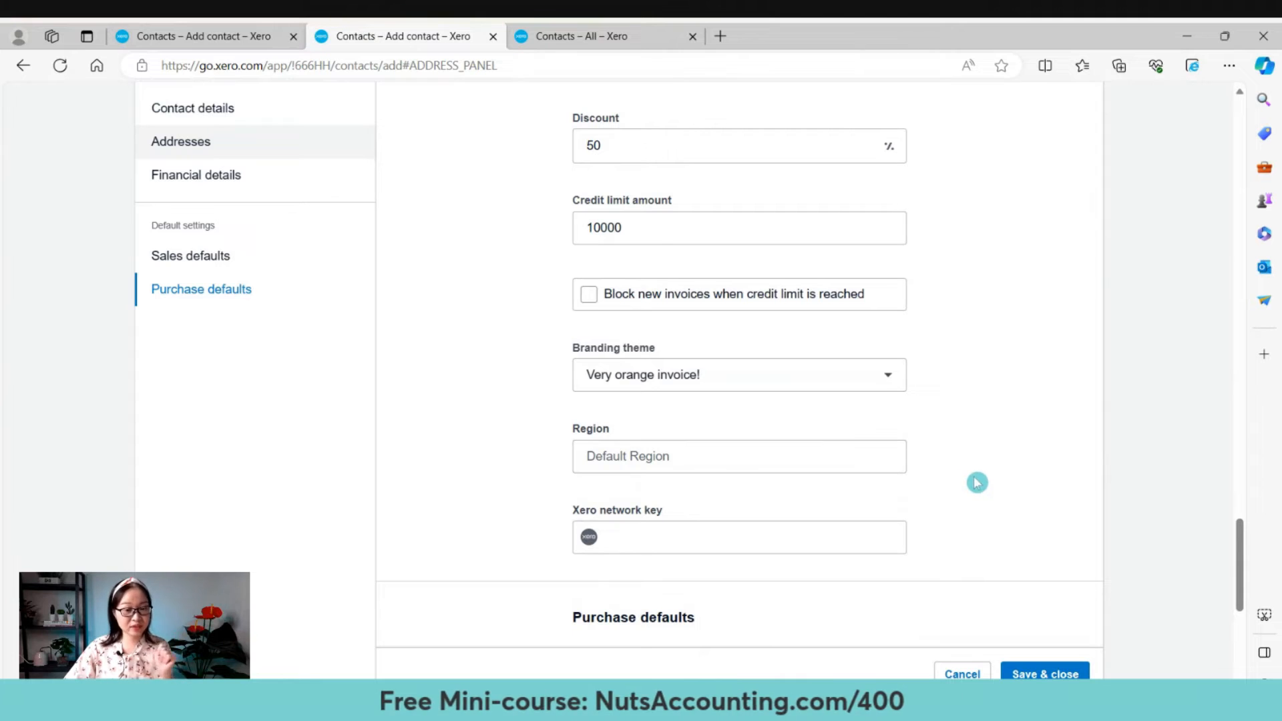
scroll(987, 475, "down", 2)
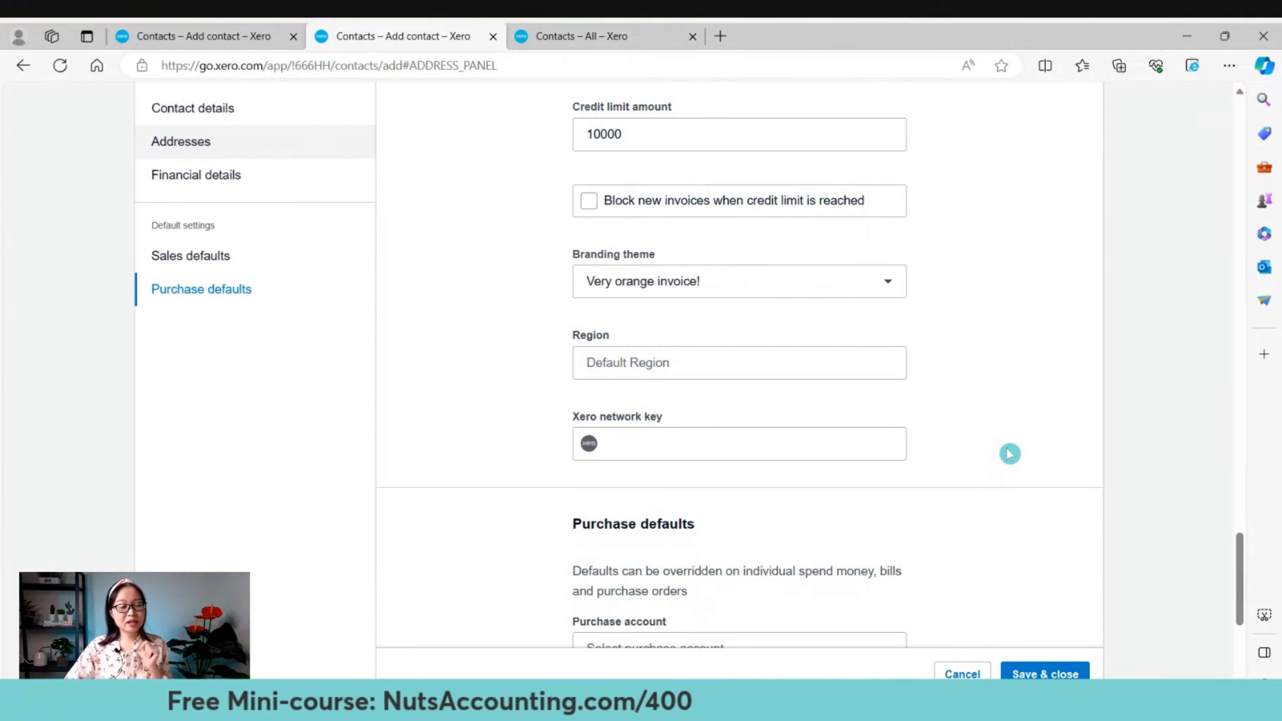
scroll(1013, 437, "down", 2)
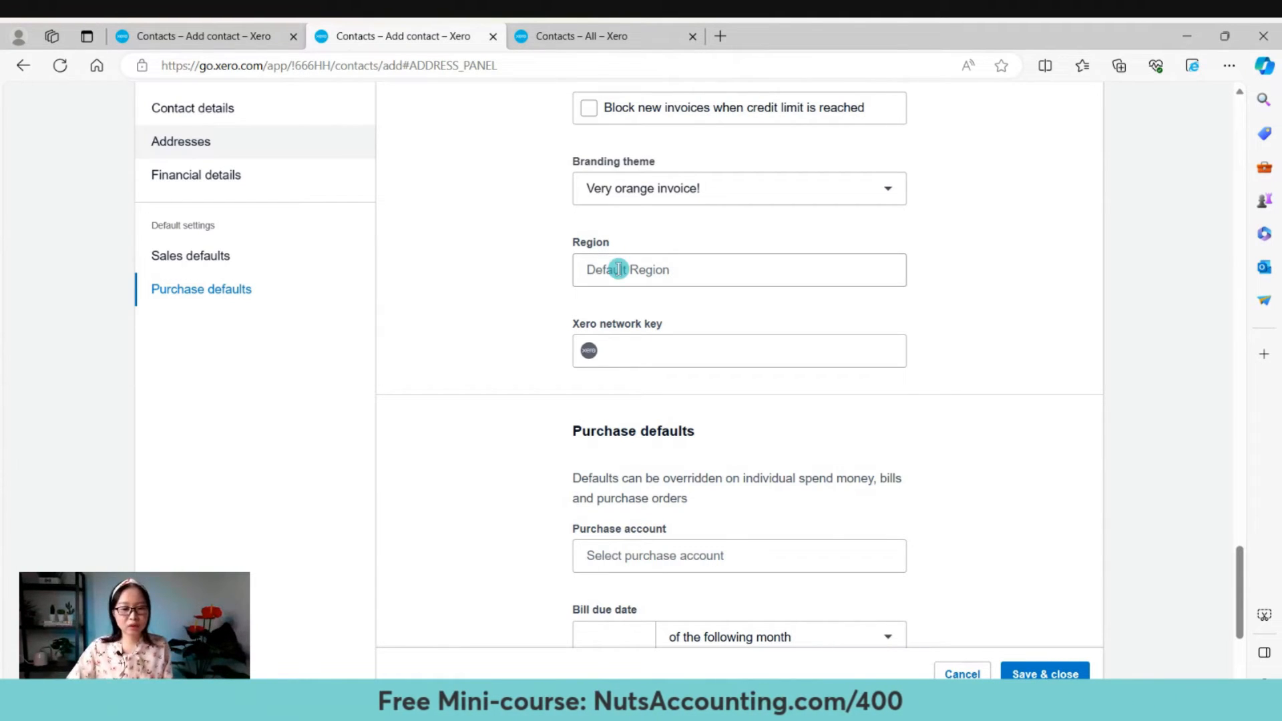
Set the Samsung contact's region to South, leaving the Xero network key empty.
left_click(618, 271)
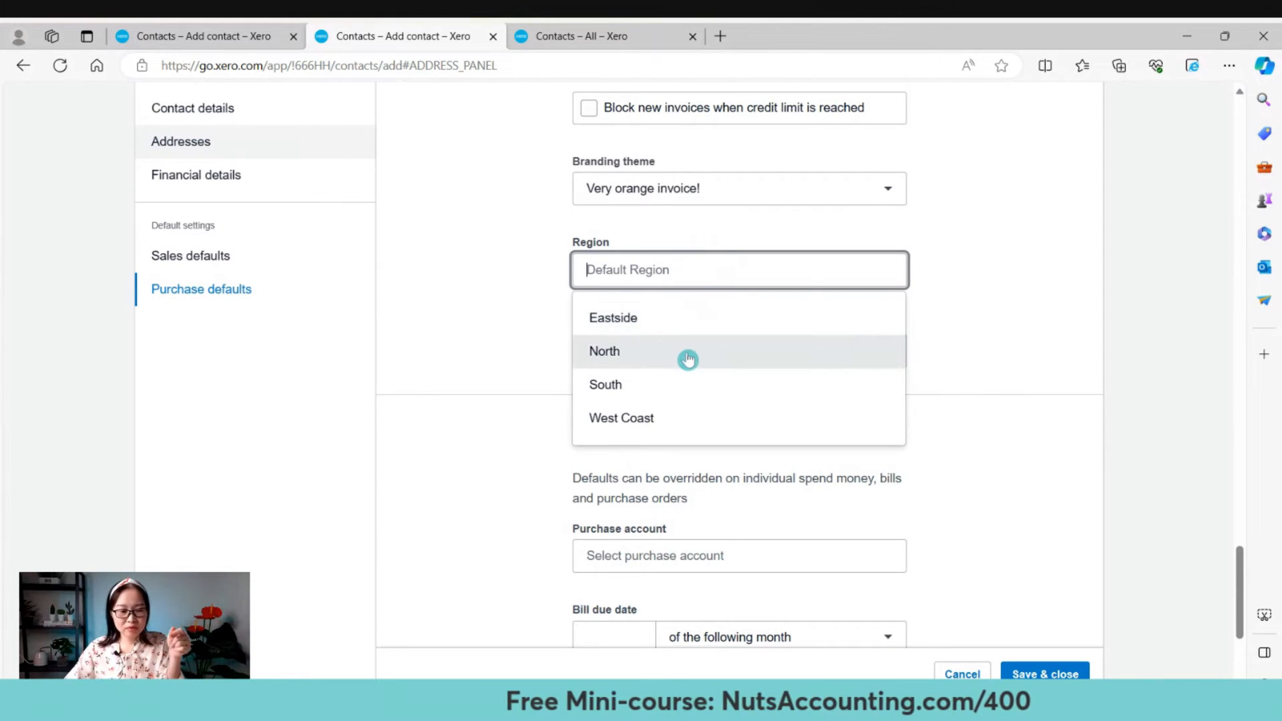
left_click(653, 395)
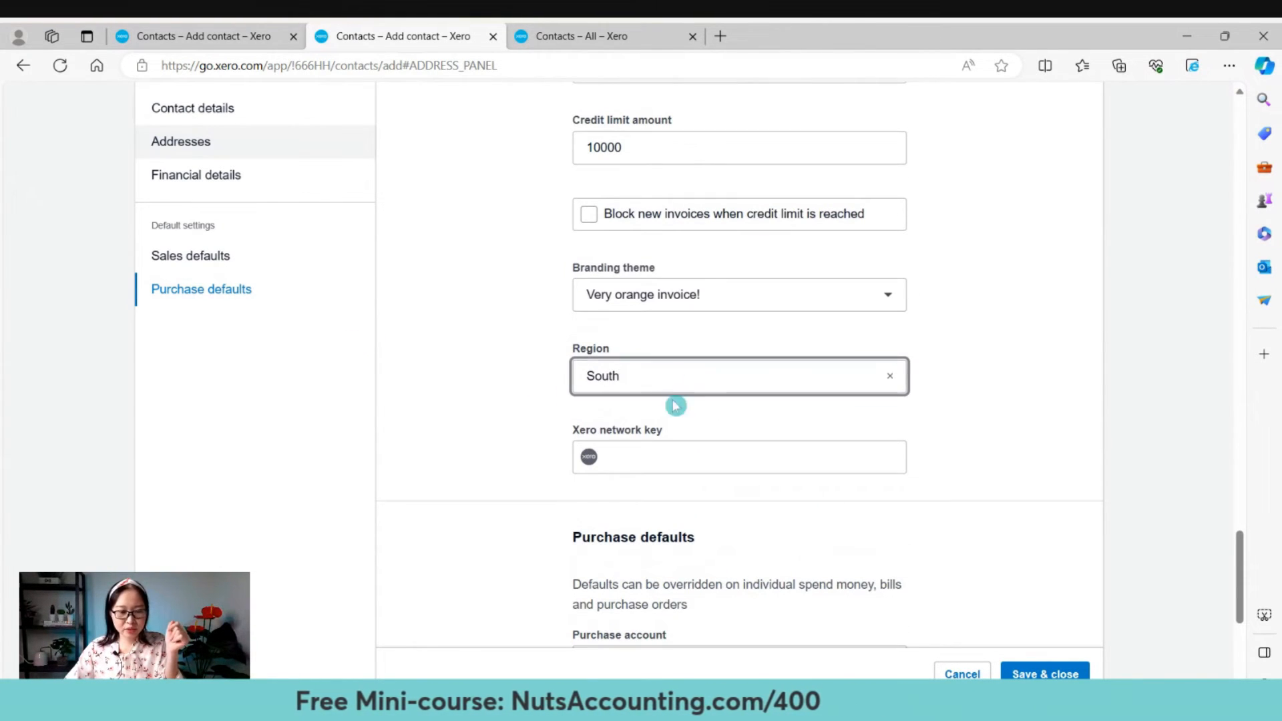
scroll(560, 441, "down", 3)
left_click(660, 276)
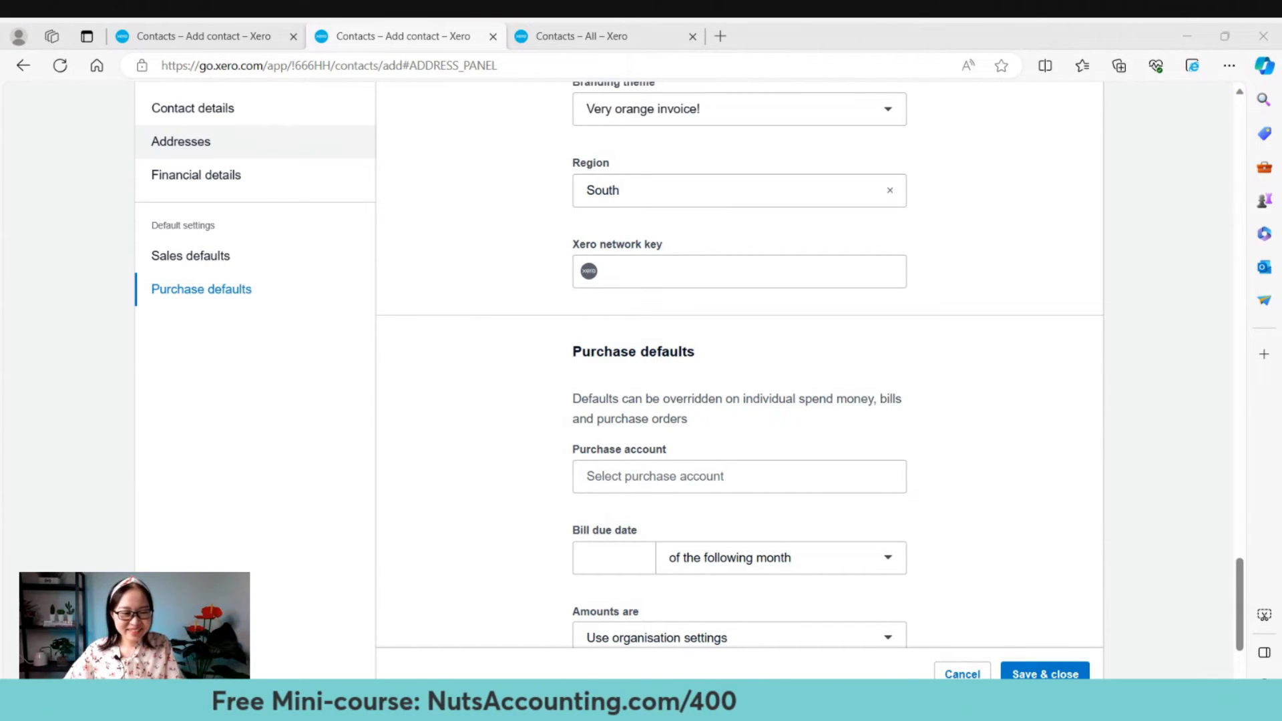
key("alt+Tab")
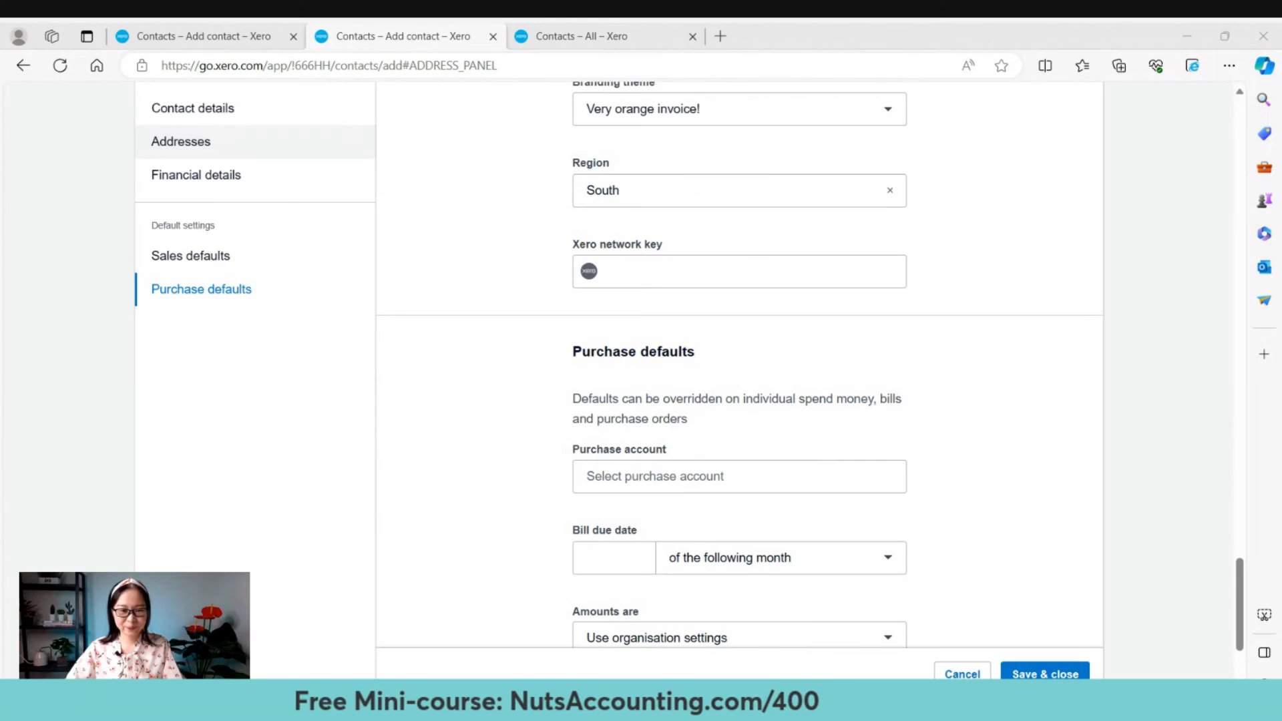
scroll(968, 418, "down", 3)
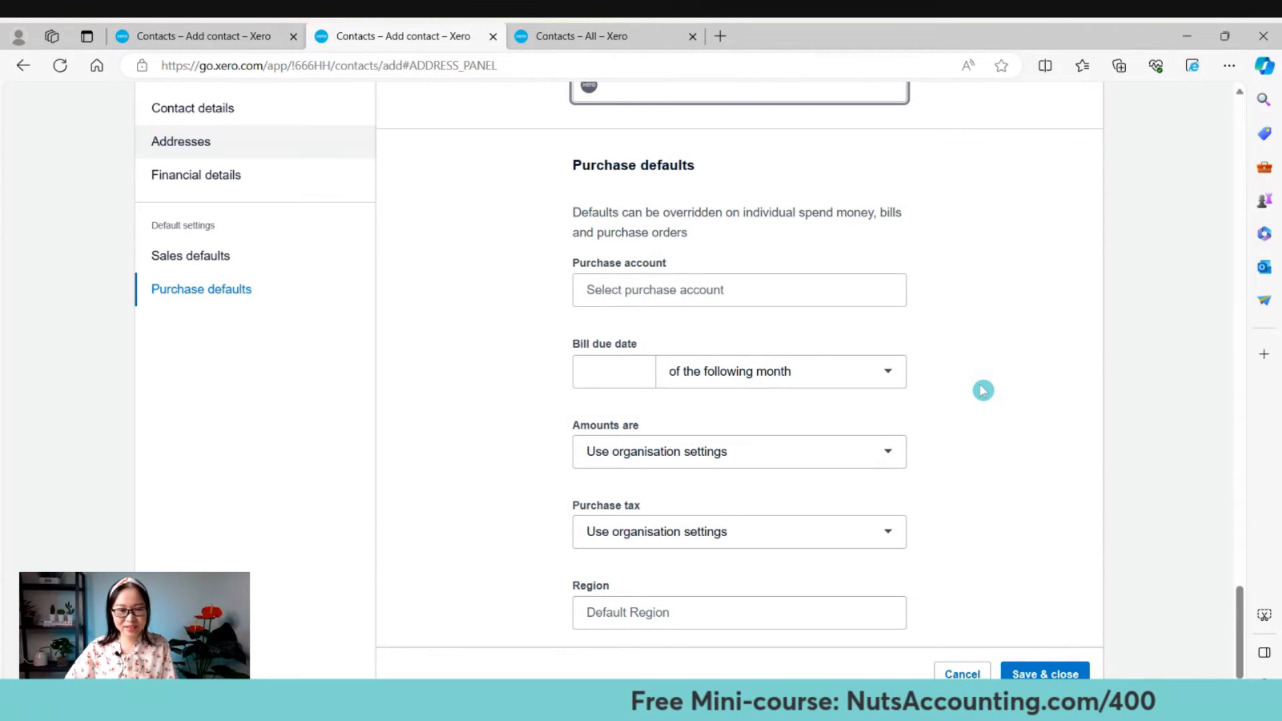
scroll(983, 391, "up", 14)
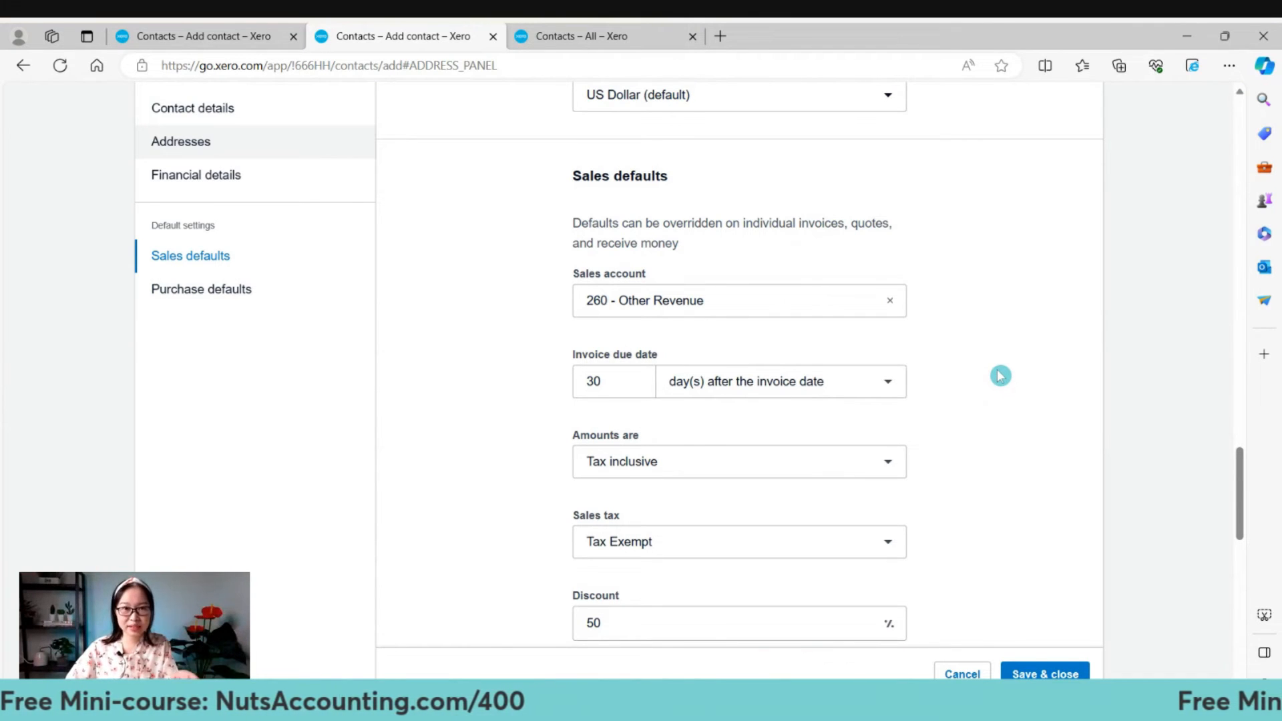
scroll(999, 375, "down", 10)
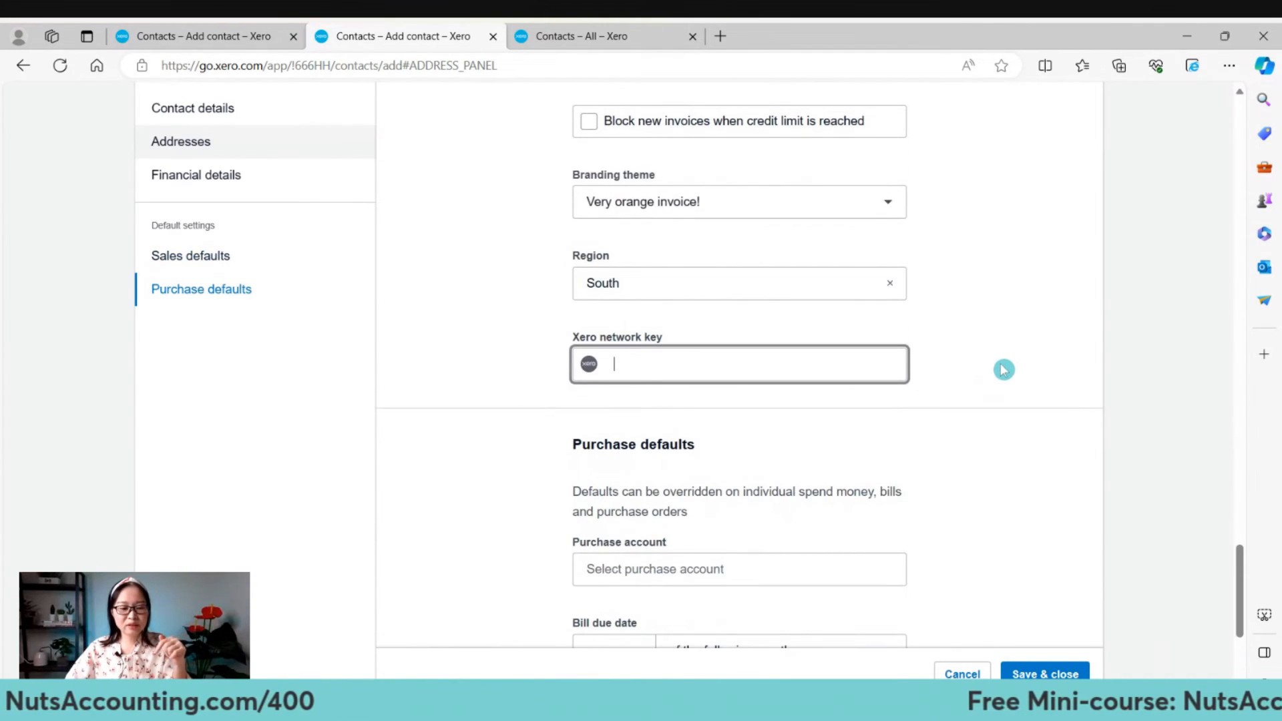
scroll(1004, 369, "down", 4)
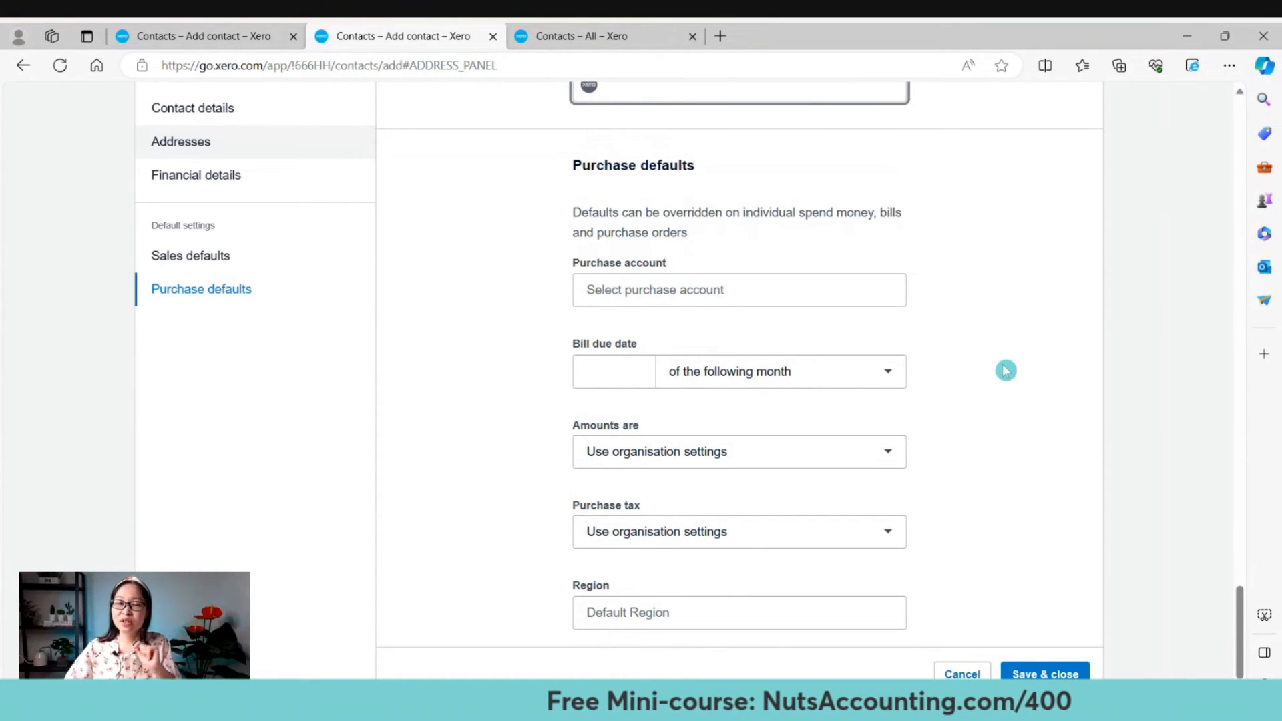
scroll(984, 335, "down", 1)
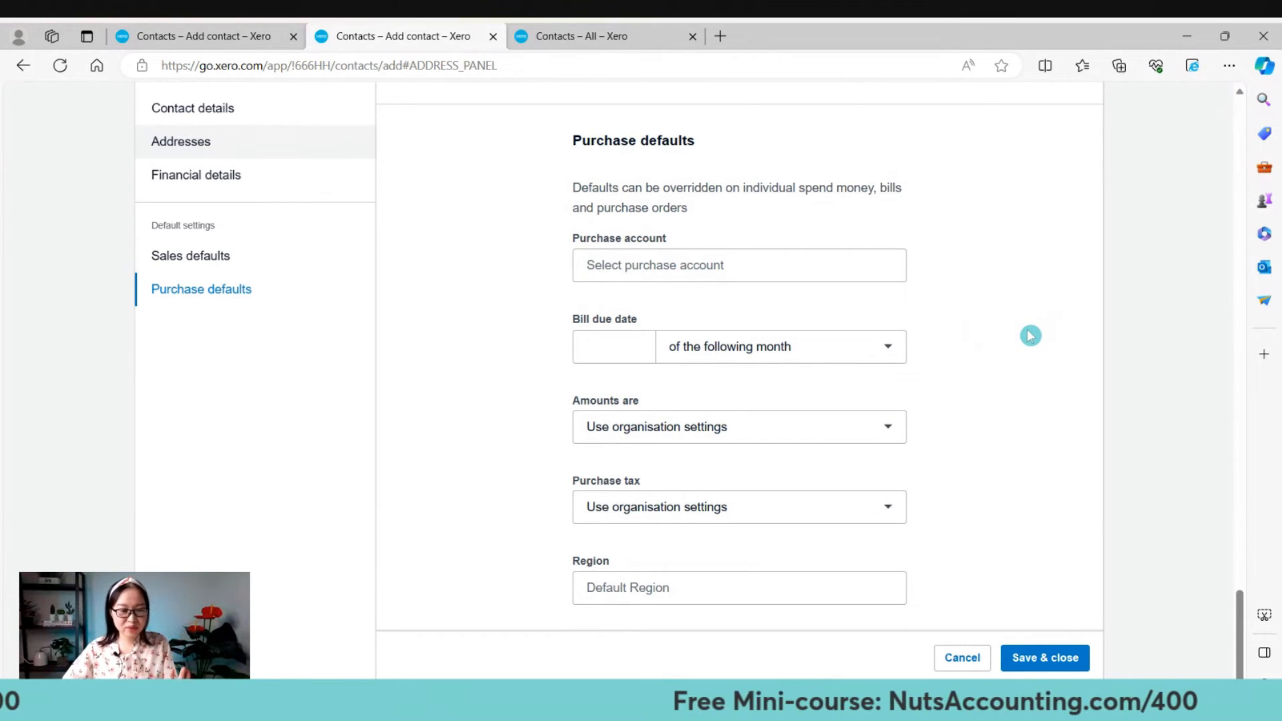
scroll(1042, 339, "up", 10)
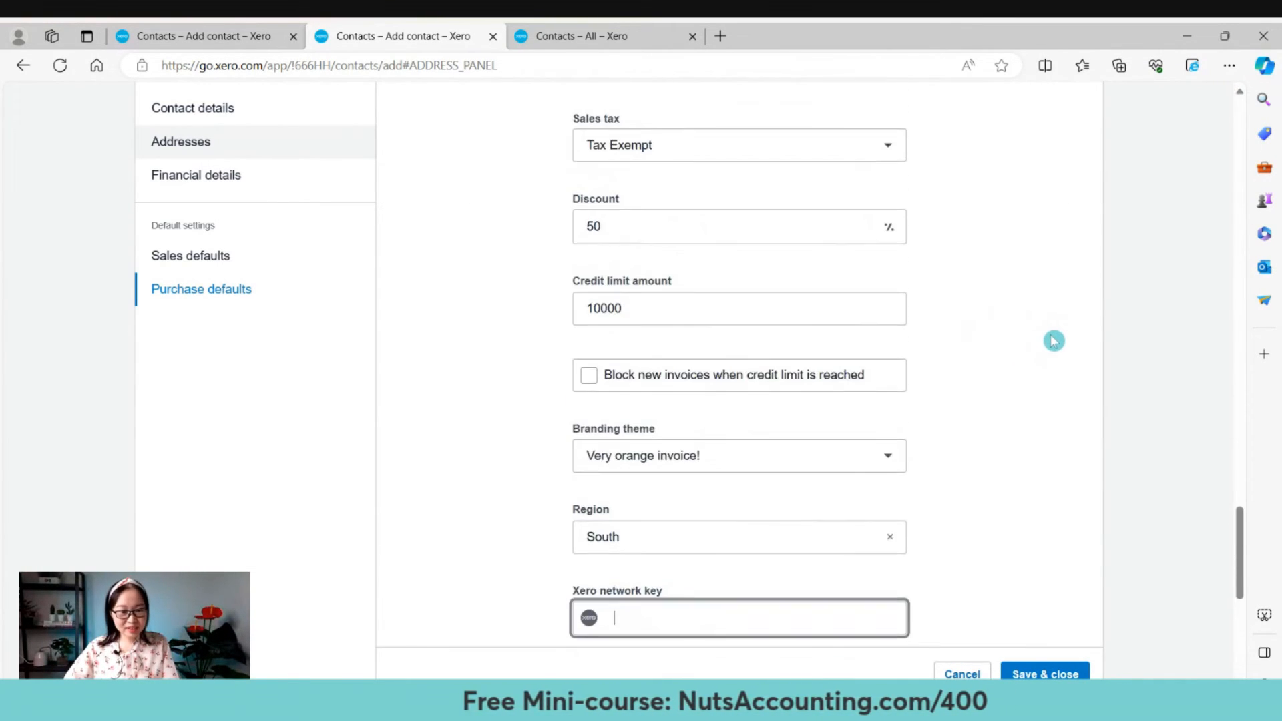
scroll(1053, 341, "up", 5)
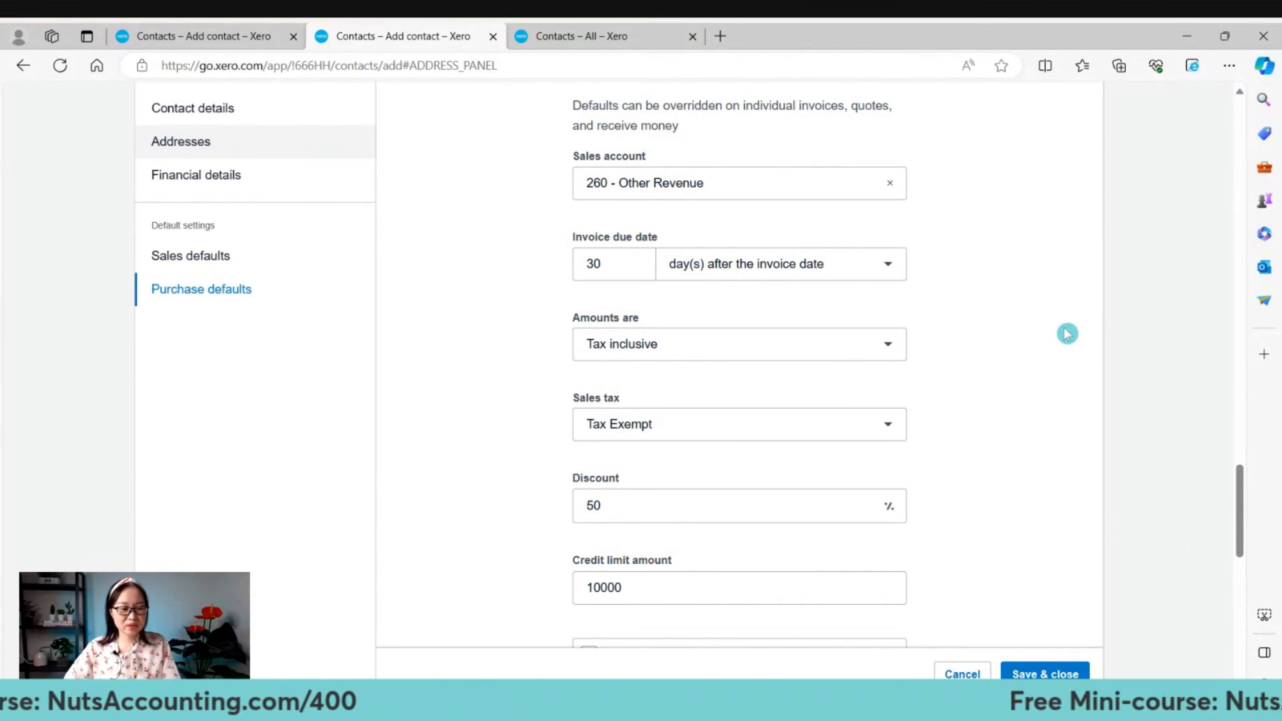
scroll(1066, 334, "down", 8)
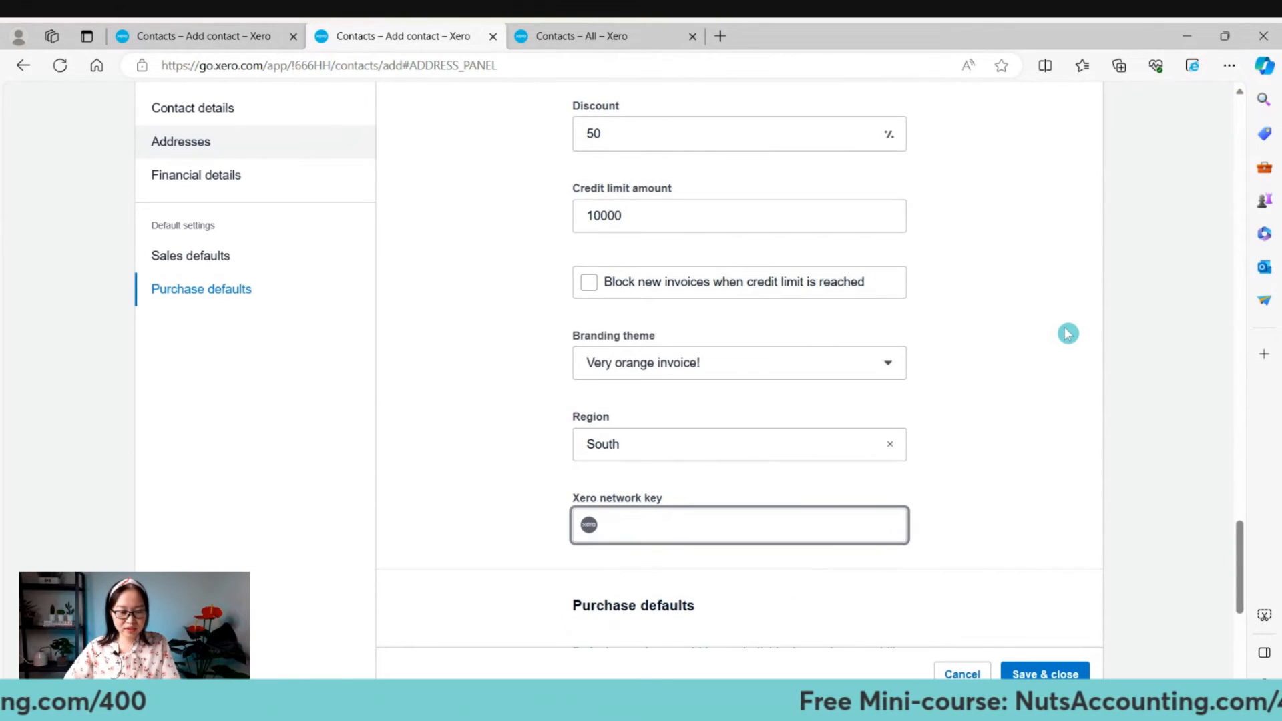
scroll(1067, 334, "down", 4)
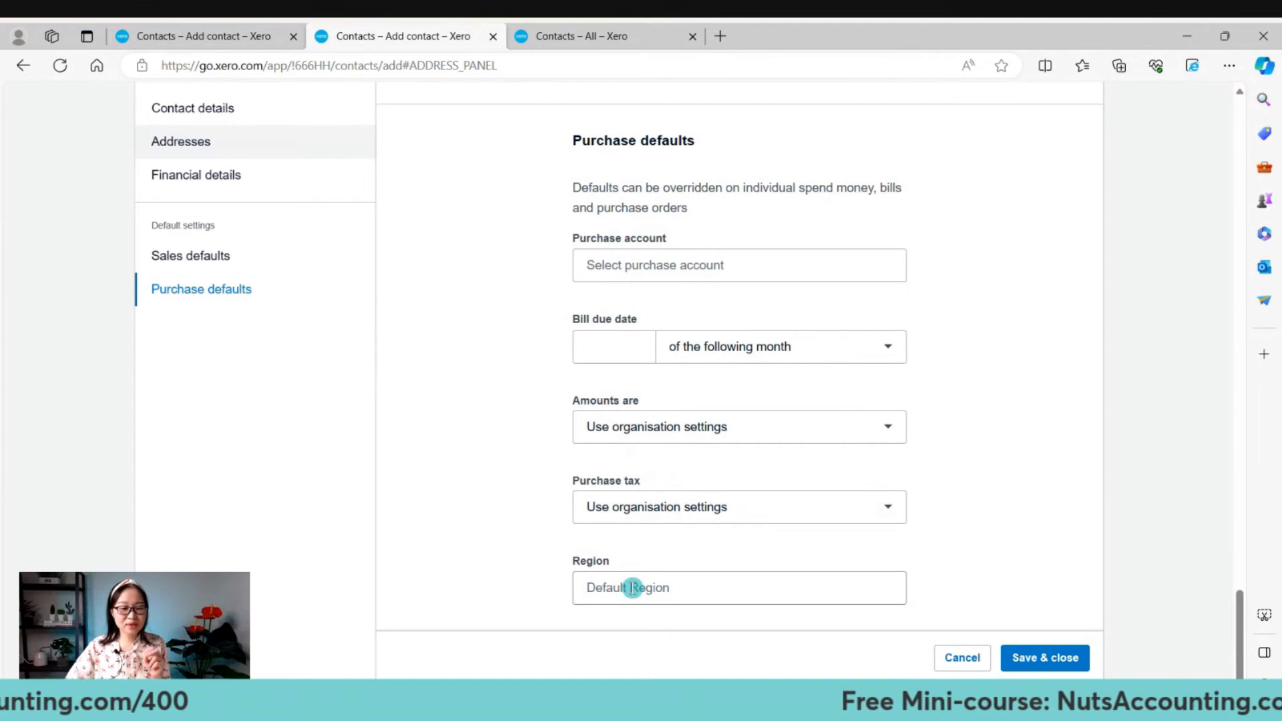
Set the purchase account to 300 - Purchases with bills due 30 days after the bill date.
left_click(713, 265)
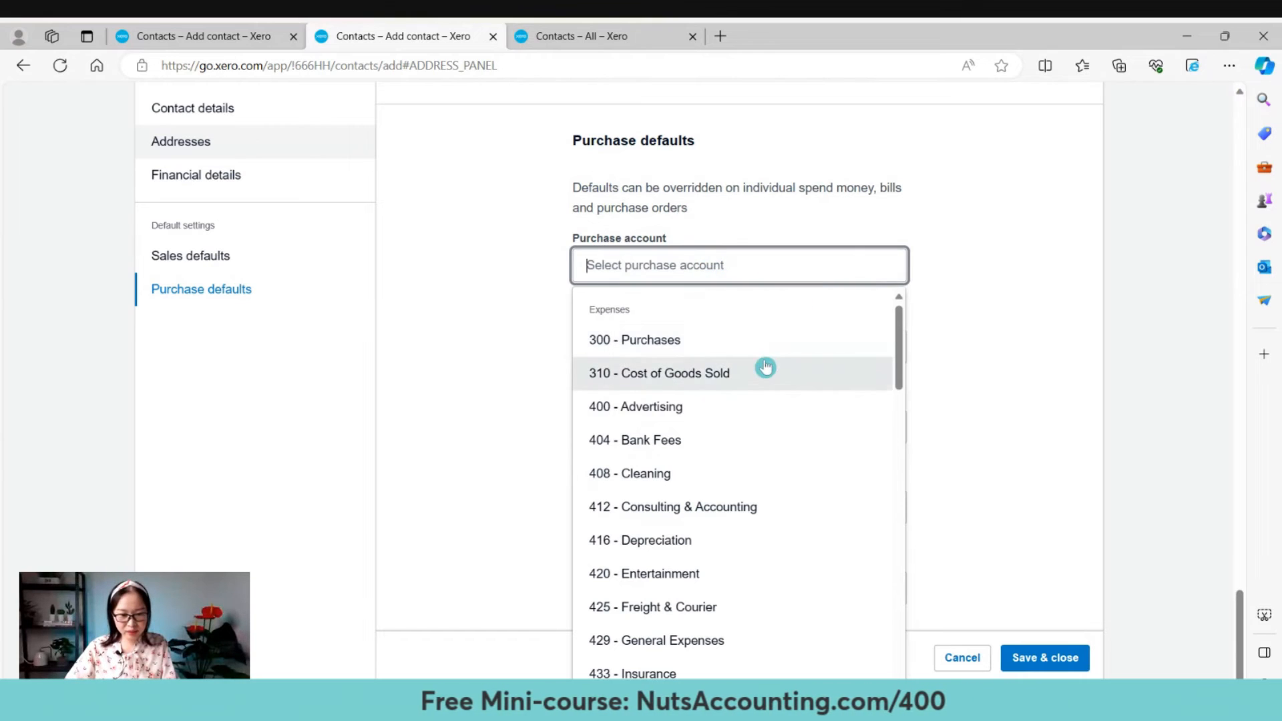
left_click(761, 340)
left_click(592, 461)
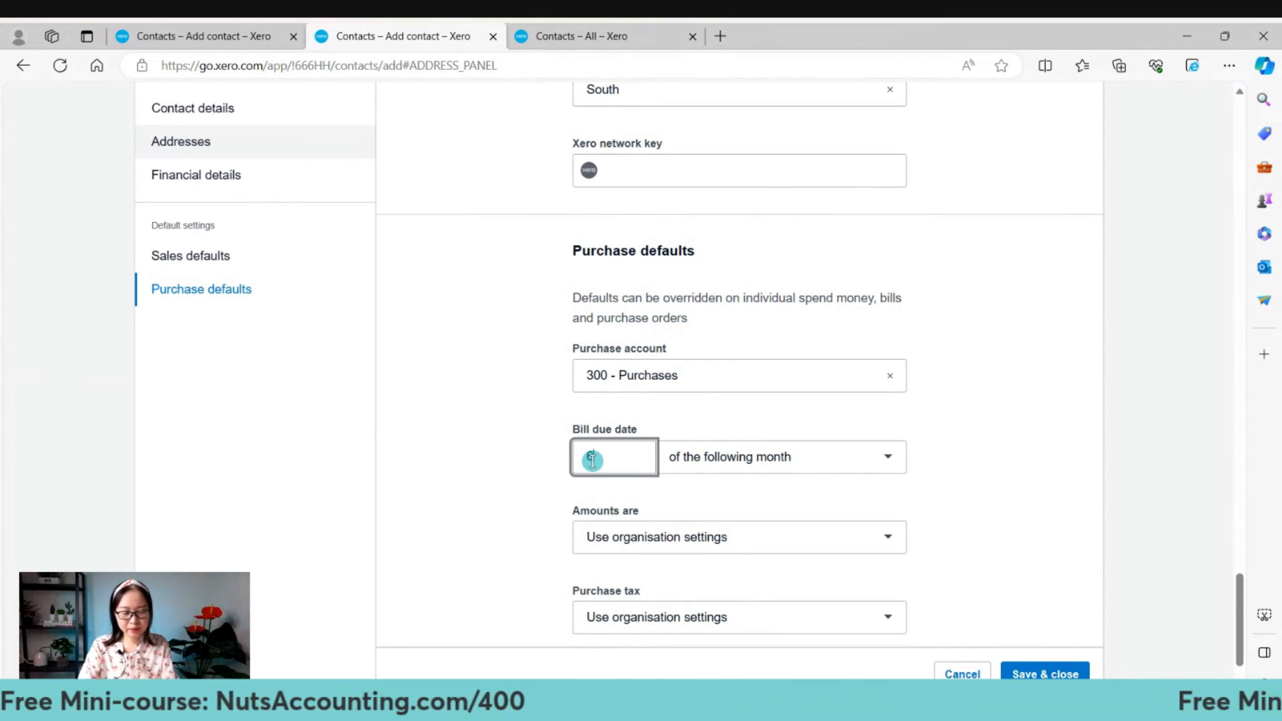
type("60")
left_click(782, 458)
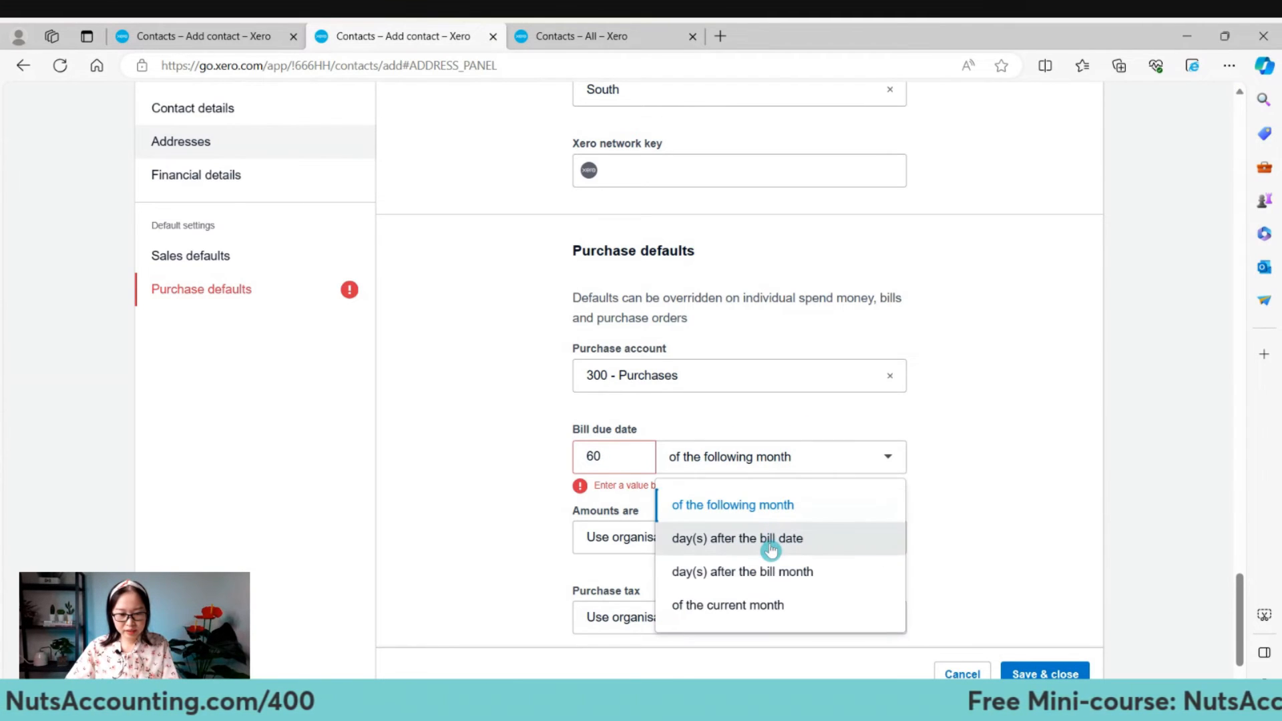
left_click(770, 539)
scroll(1012, 512, "down", 1)
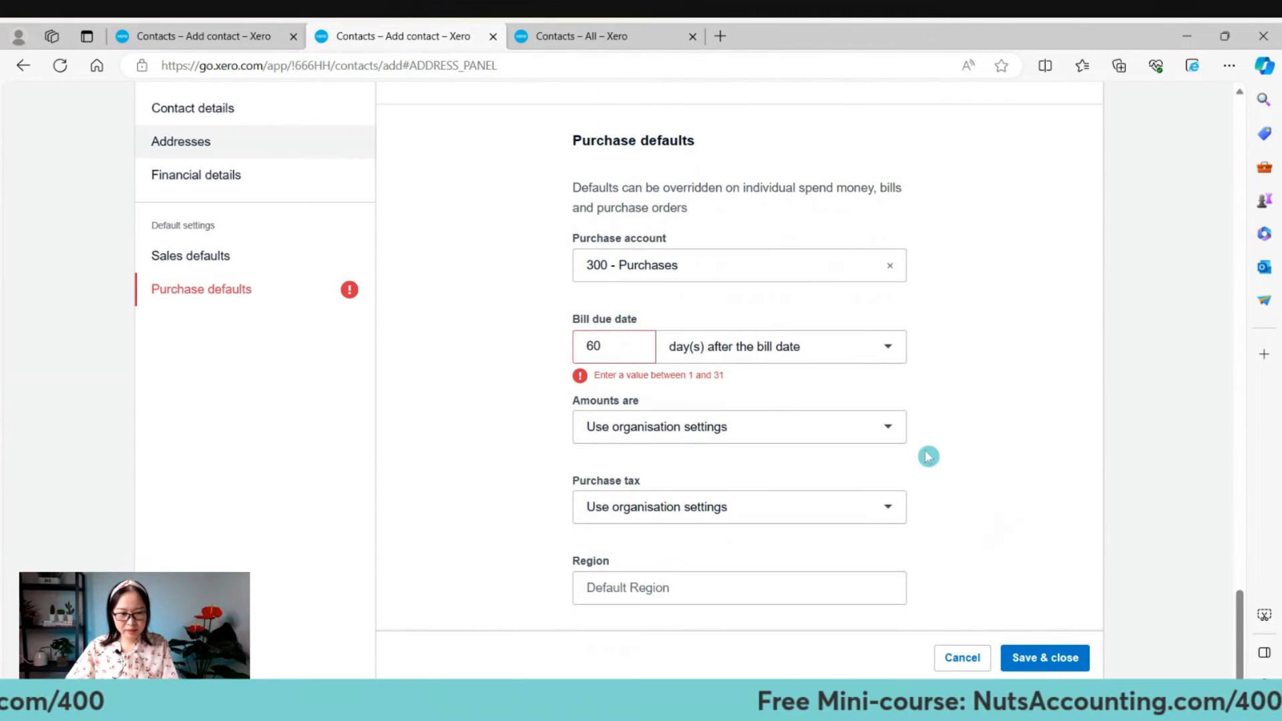
left_click(621, 346)
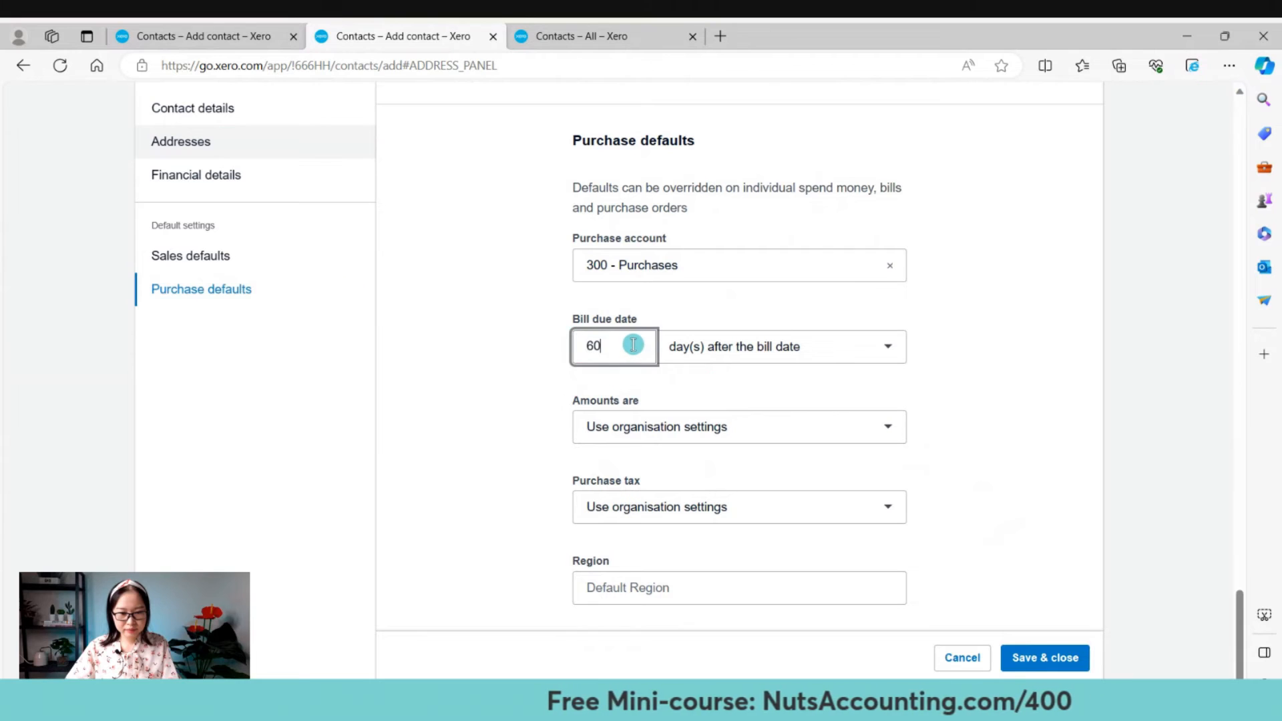
left_click(718, 348)
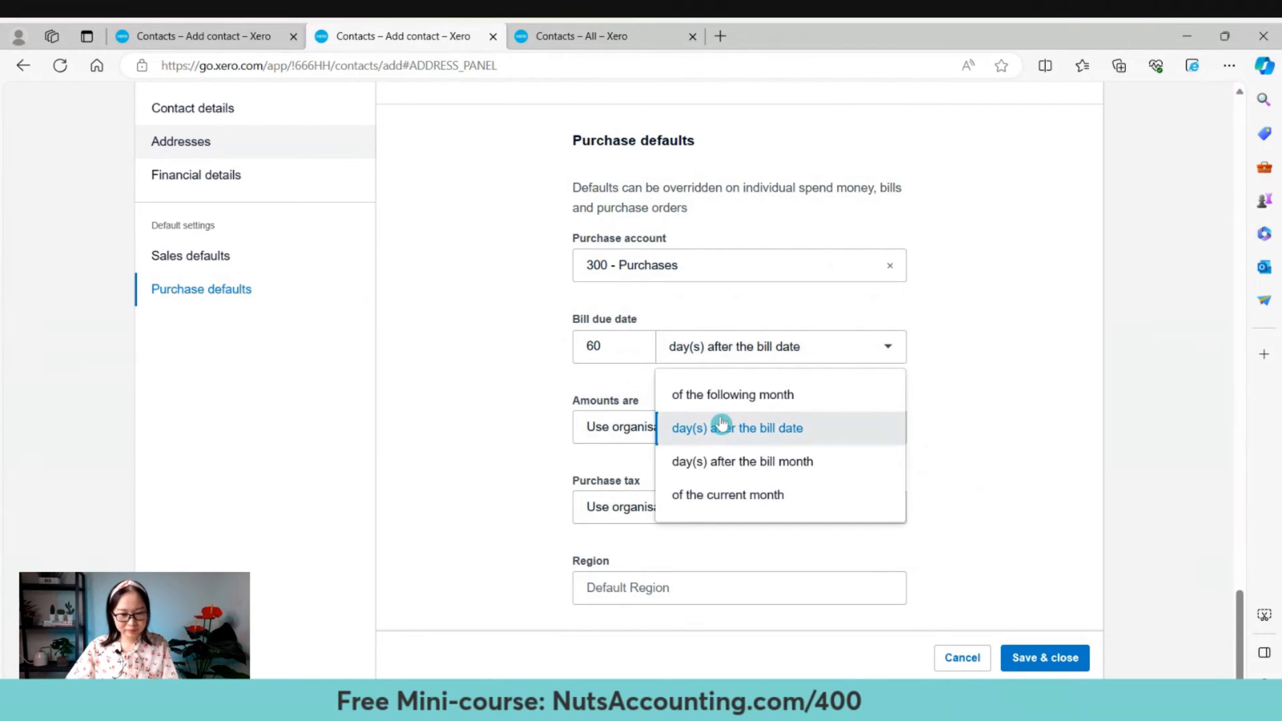
left_click(620, 348)
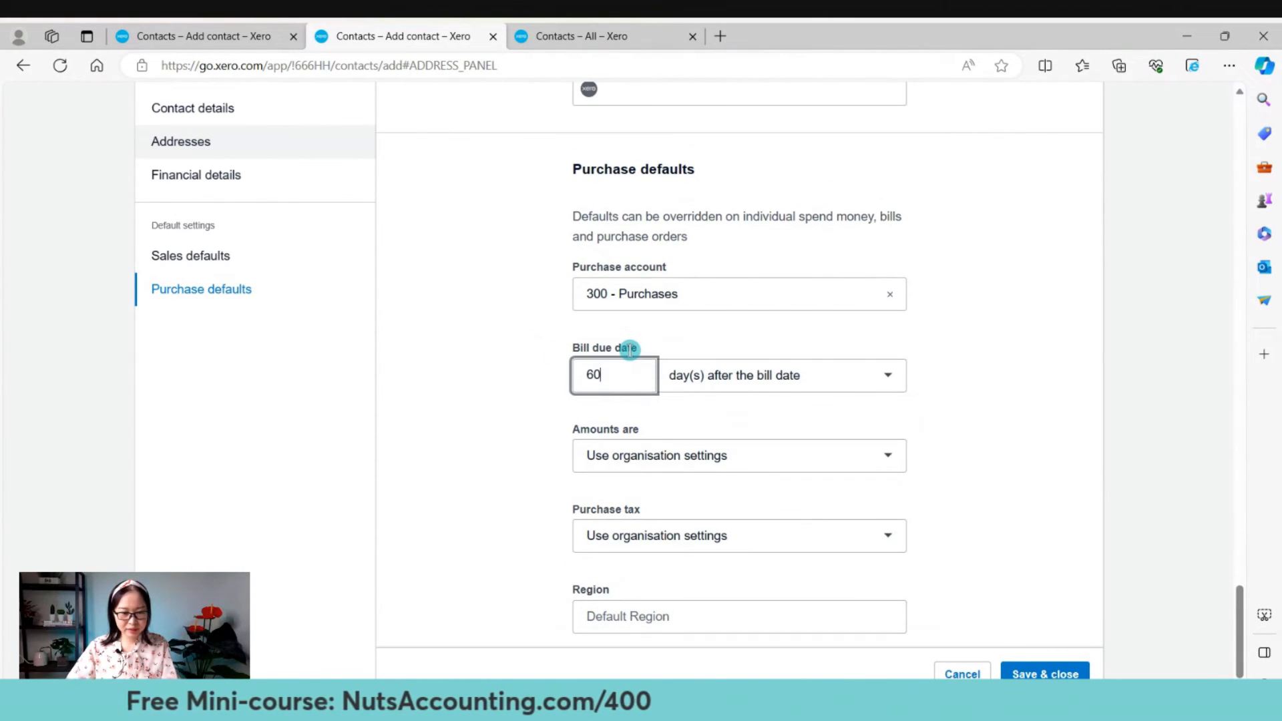
key("BackSpace")
key("BackSpace")
type("30")
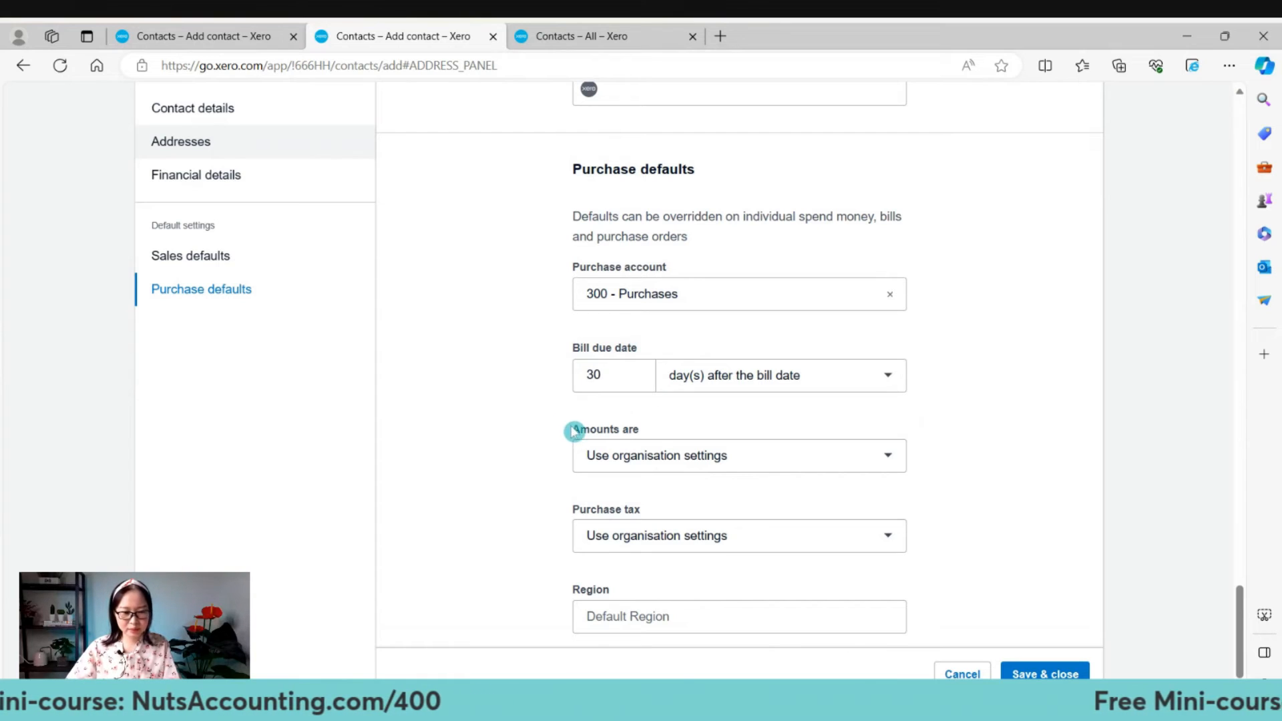
Make purchase amounts No tax, with Tax on Purchases rate and region West Coast.
left_click(692, 454)
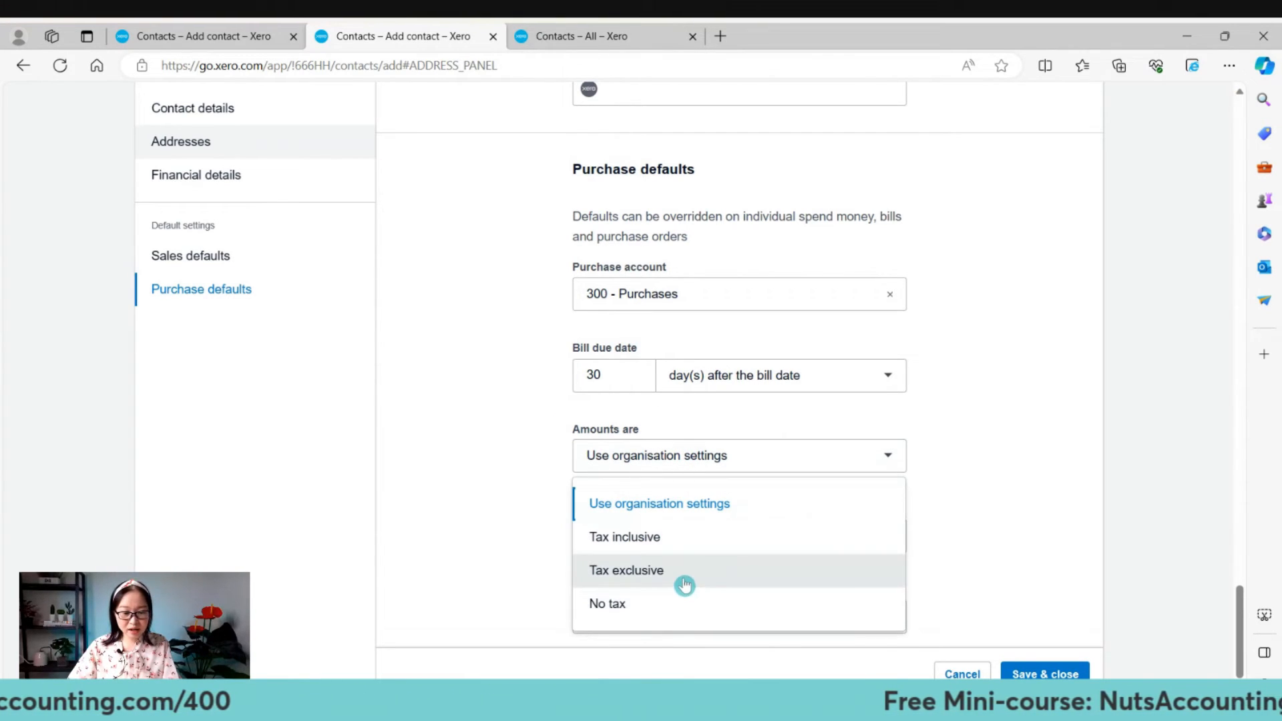
left_click(674, 603)
scroll(680, 555, "down", 1)
left_click(704, 506)
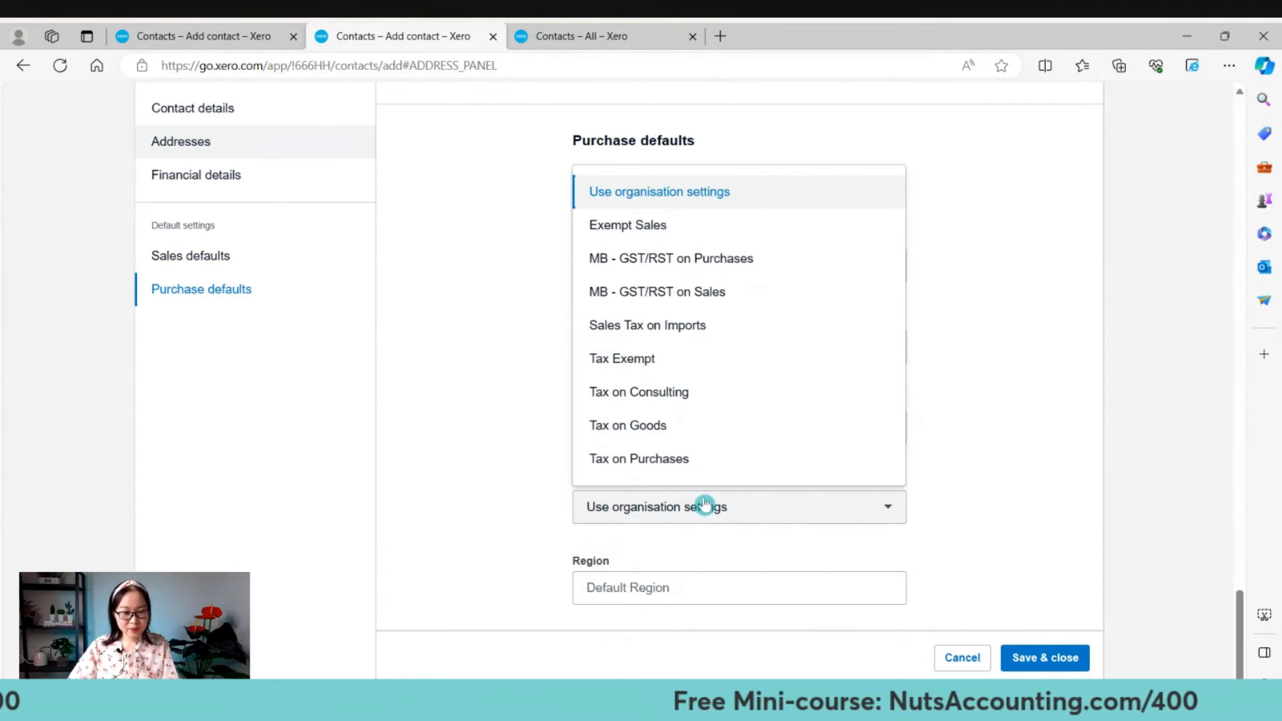
left_click(641, 458)
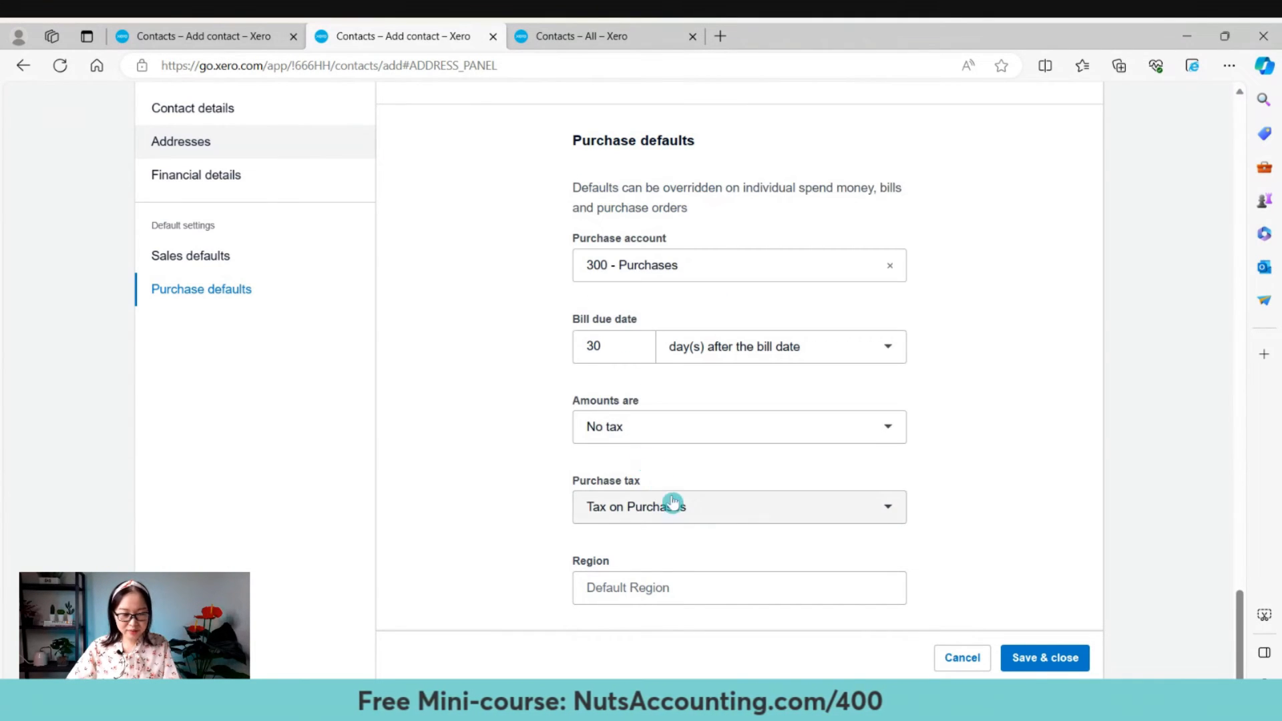
left_click(665, 587)
left_click(684, 553)
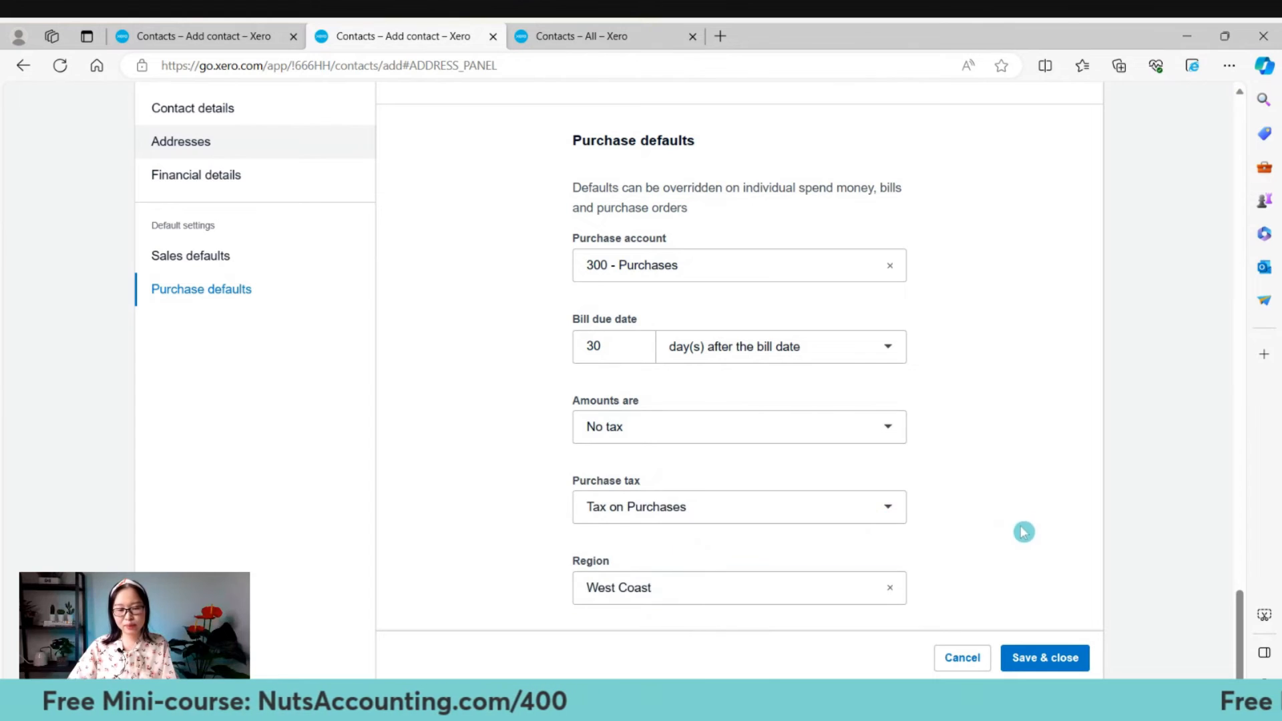
scroll(1088, 486, "up", 10)
scroll(1096, 484, "up", 15)
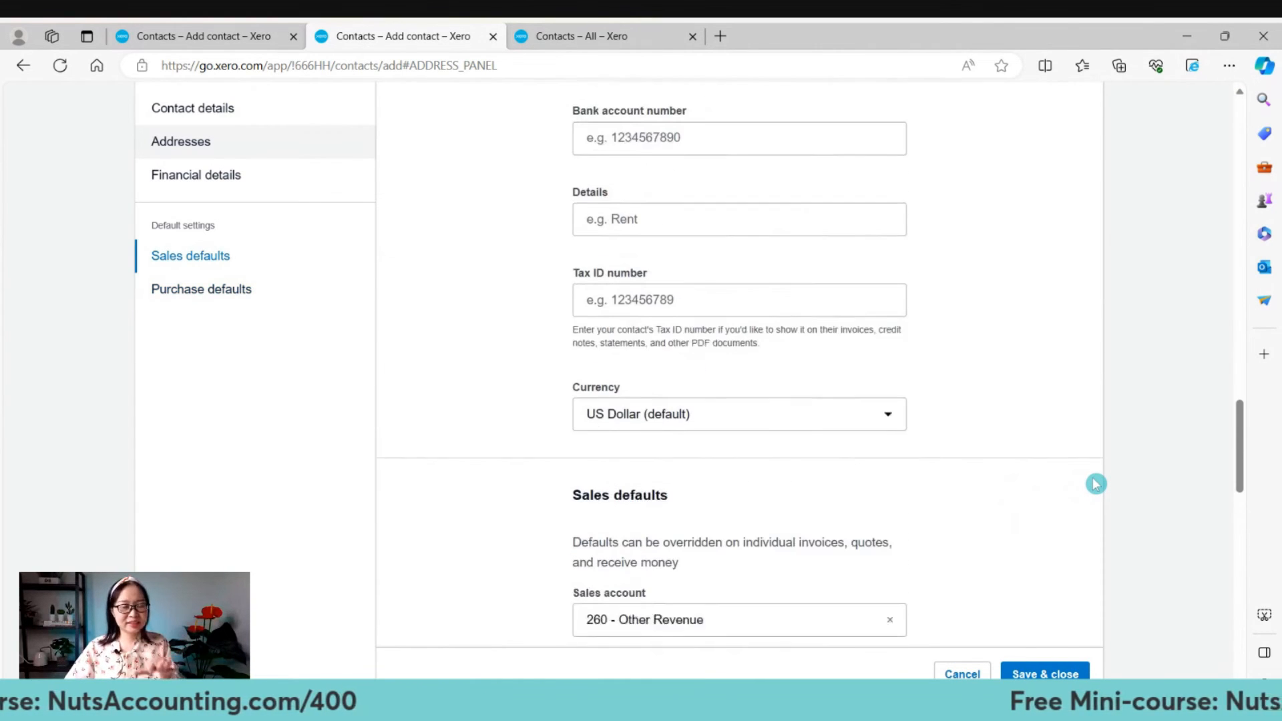
scroll(1090, 499, "up", 10)
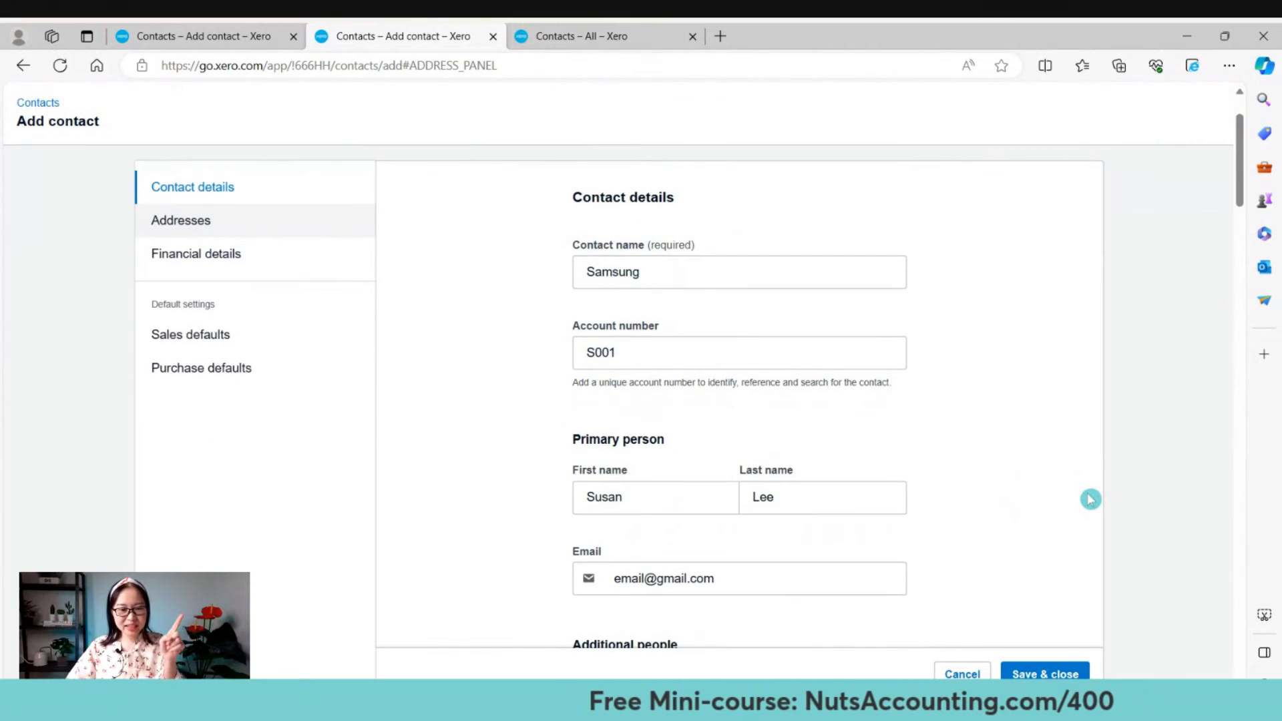
scroll(1089, 500, "down", 3)
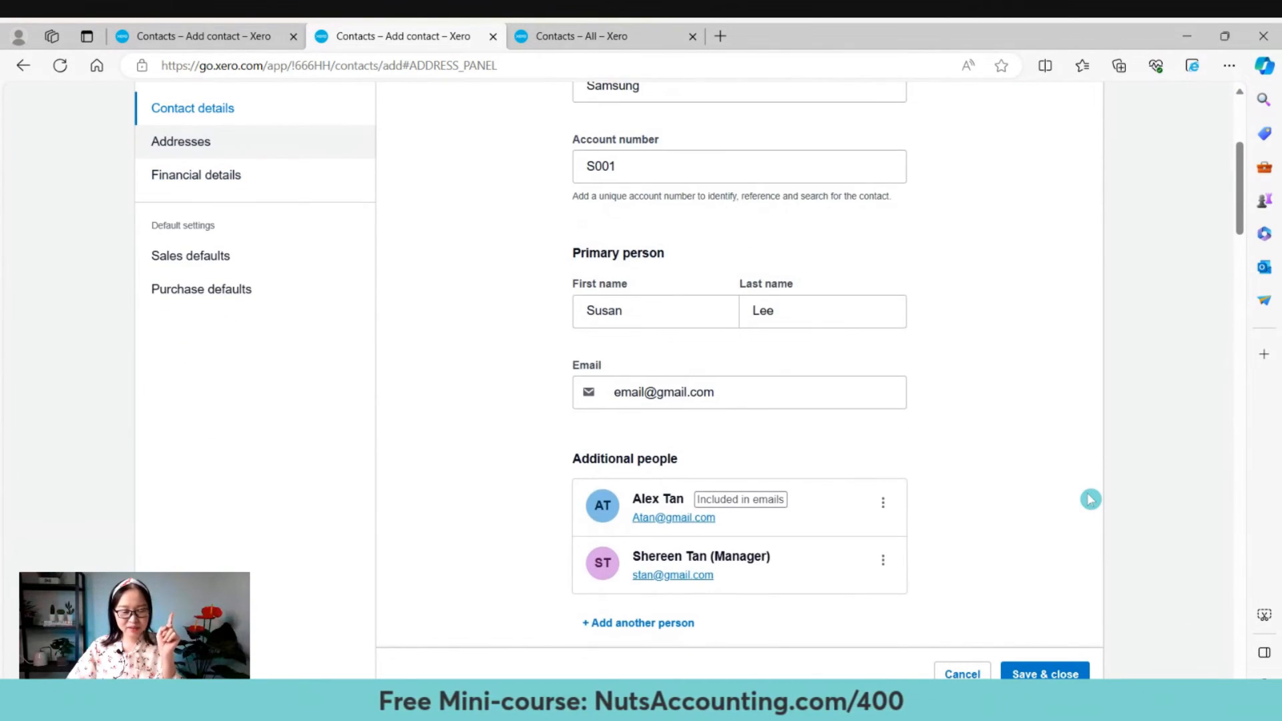
scroll(1089, 500, "up", 3)
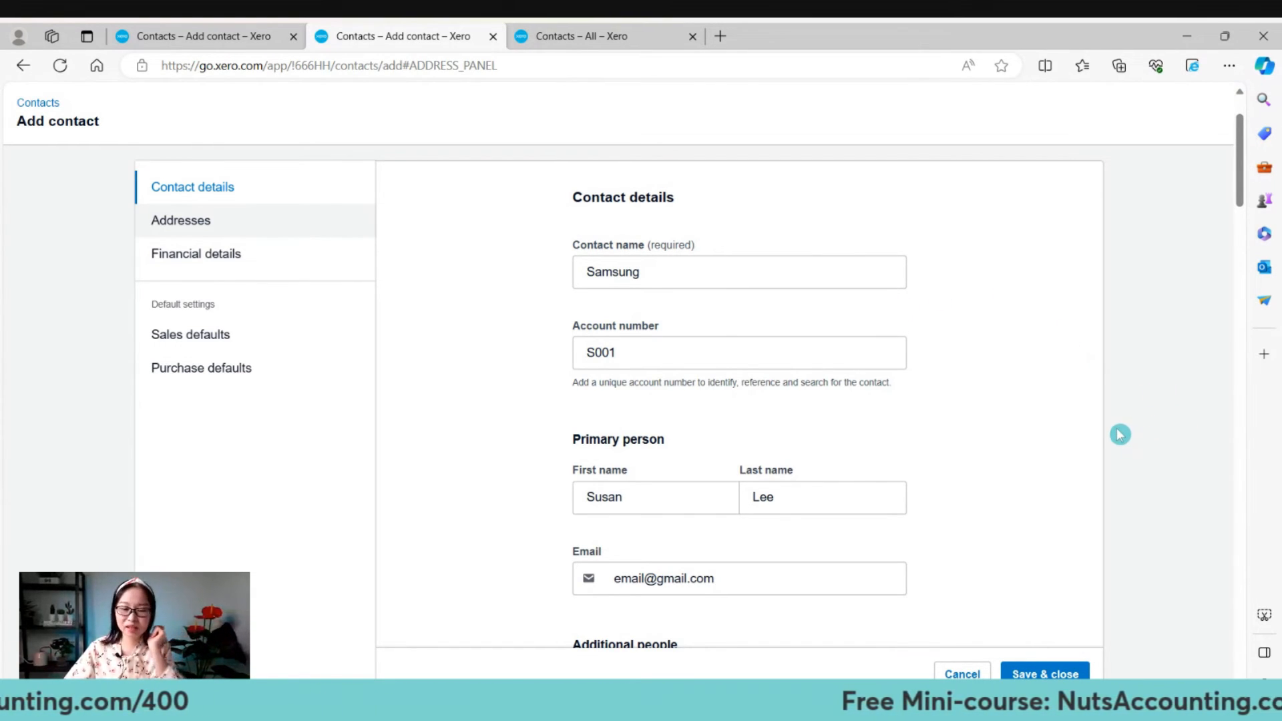
scroll(1120, 434, "down", 2)
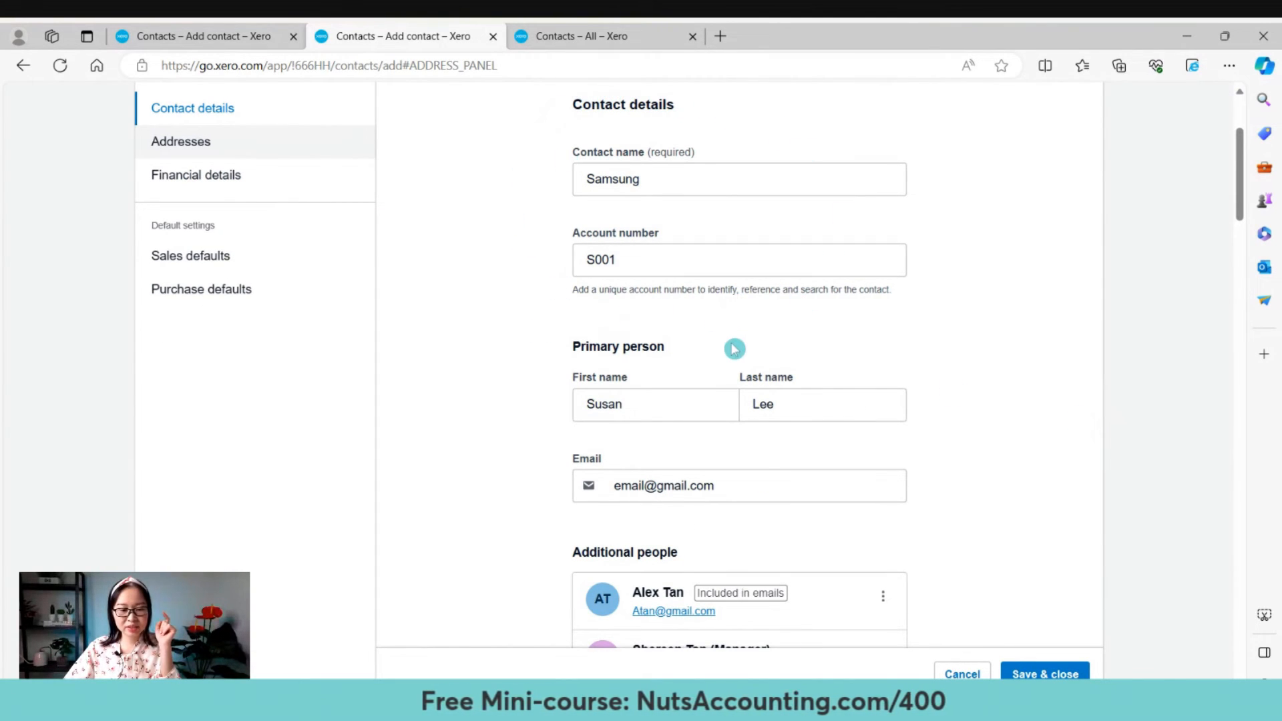
scroll(761, 357, "down", 3)
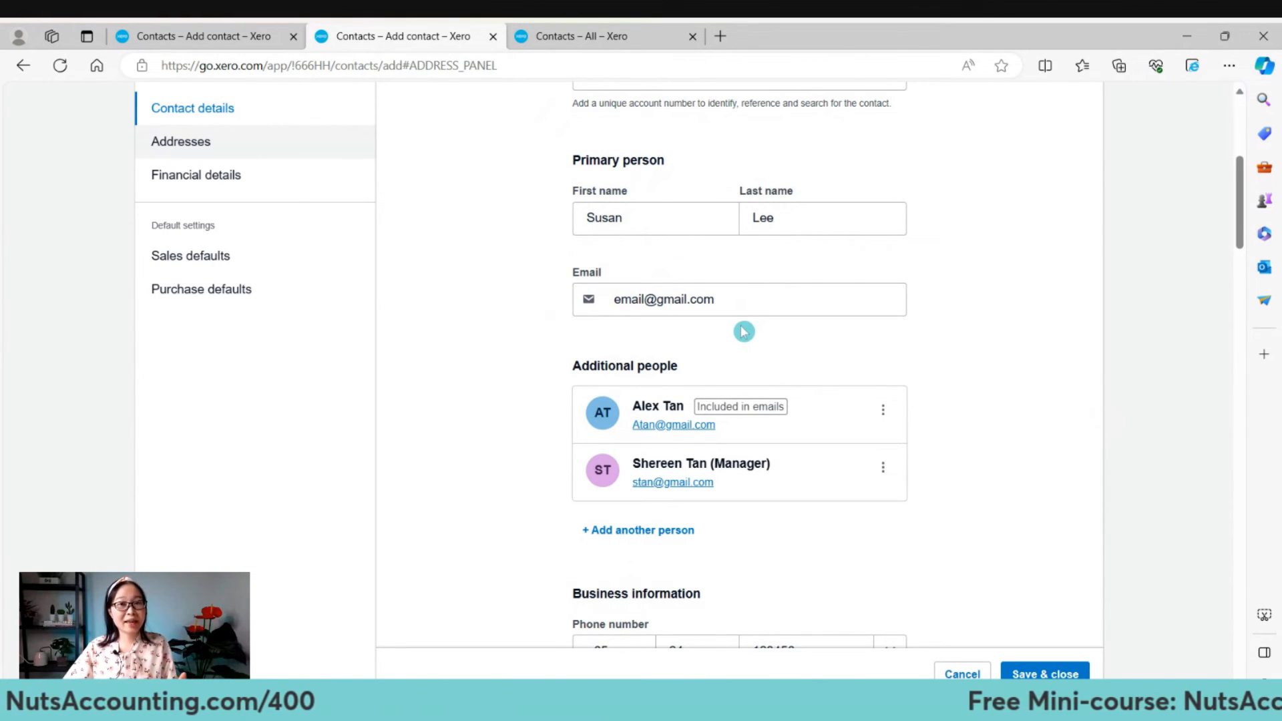
scroll(752, 324, "down", 3)
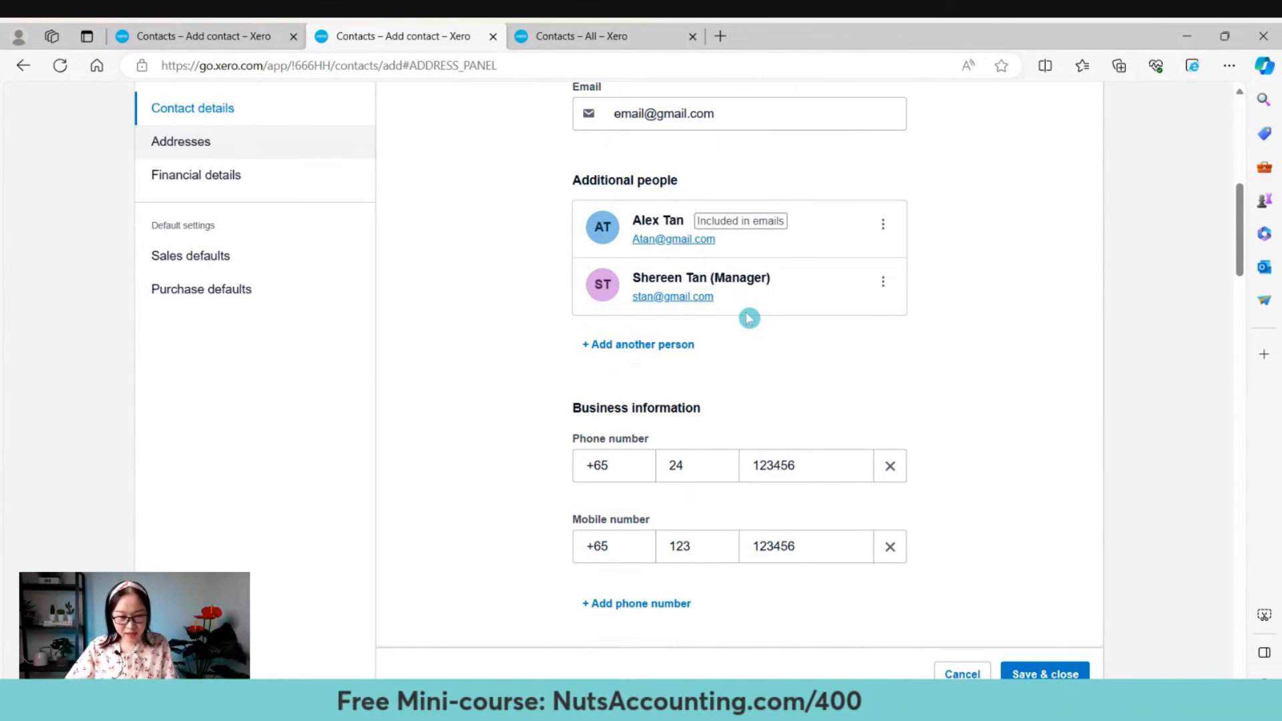
scroll(749, 318, "down", 3)
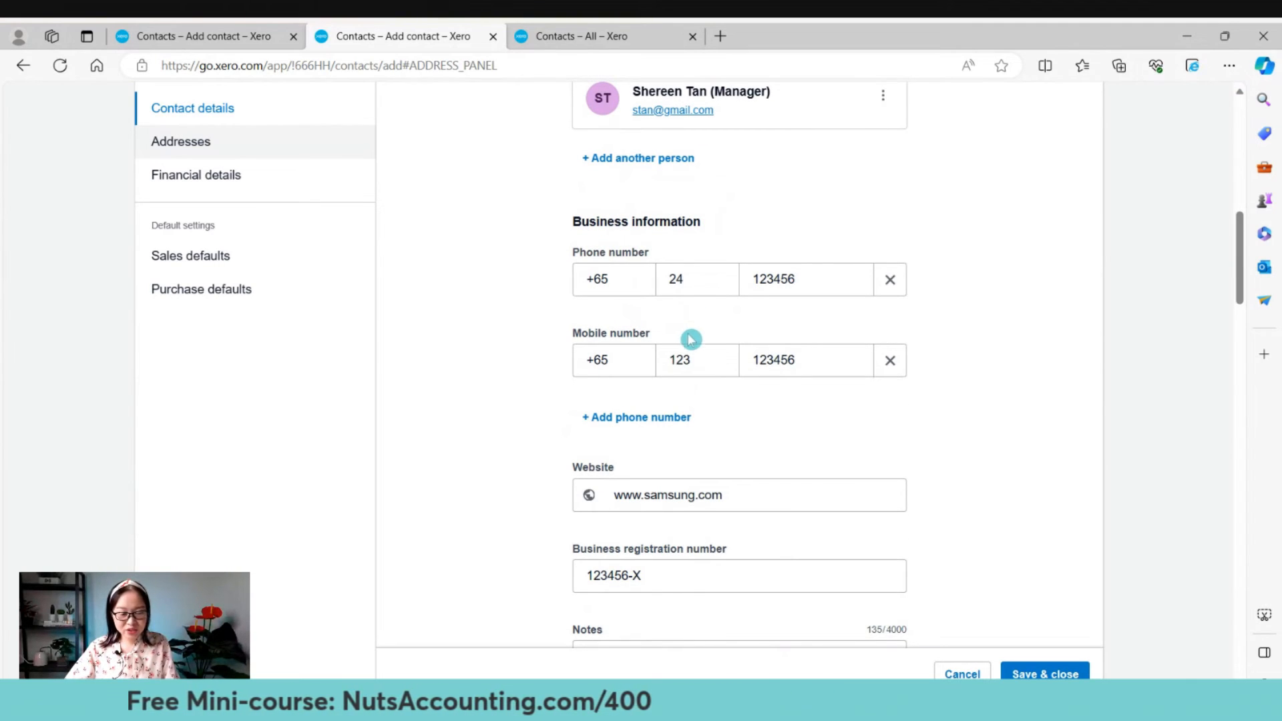
scroll(704, 394, "down", 2)
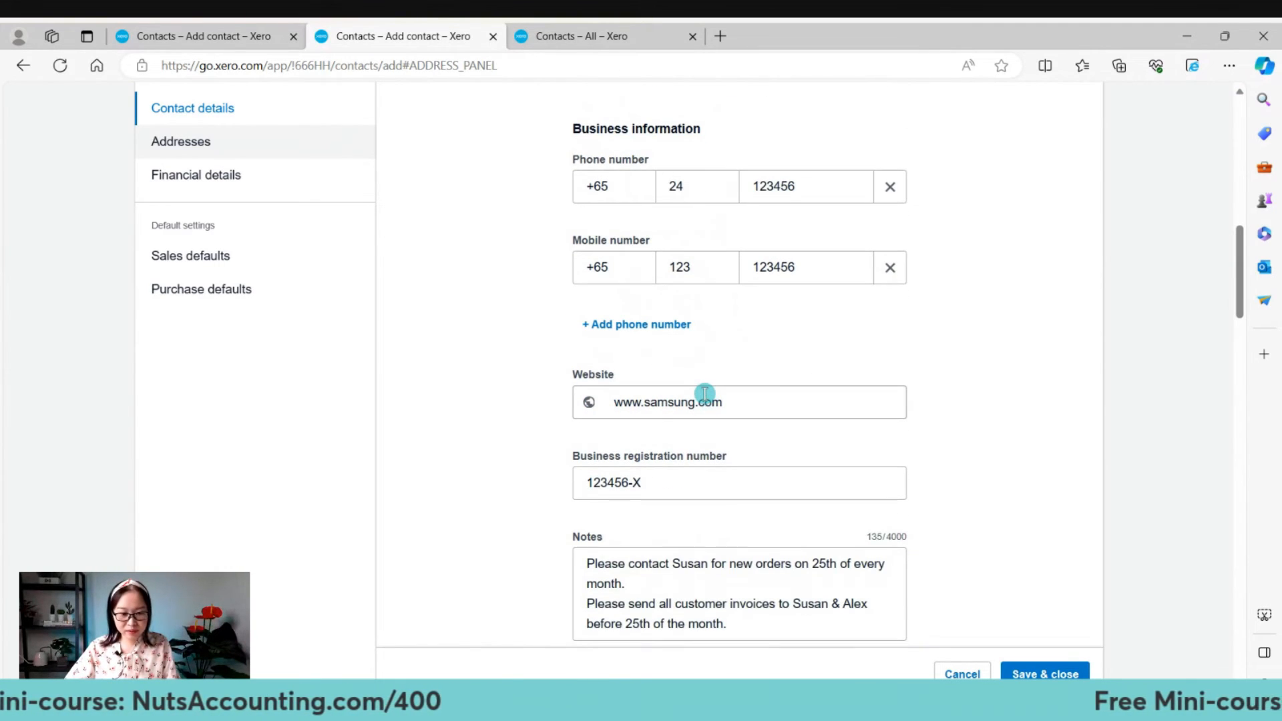
scroll(704, 393, "down", 3)
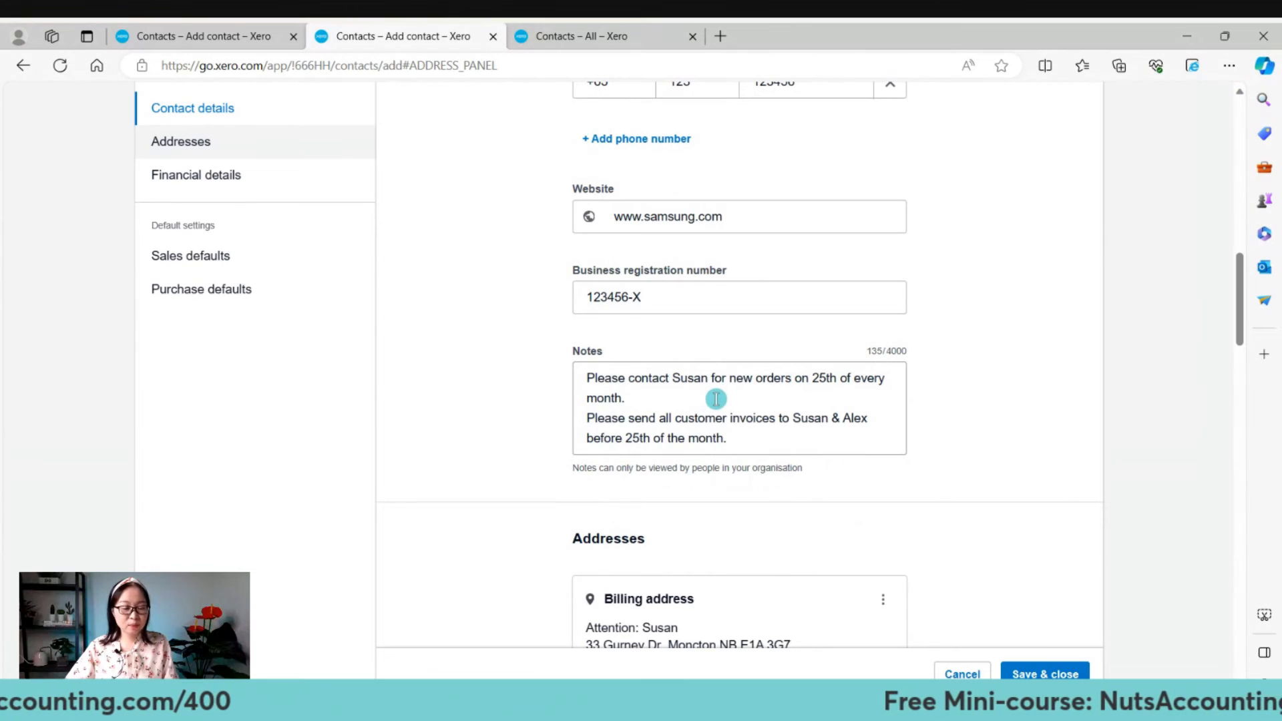
scroll(720, 398, "down", 3)
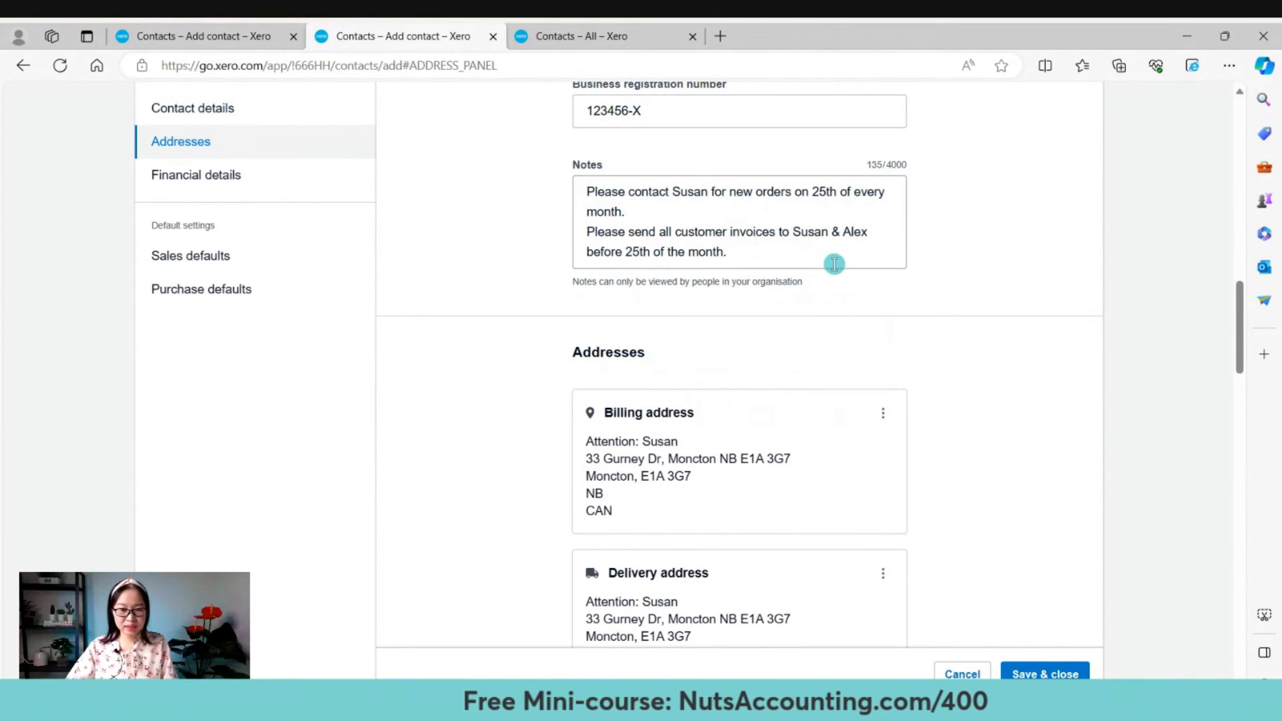
scroll(848, 279, "down", 4)
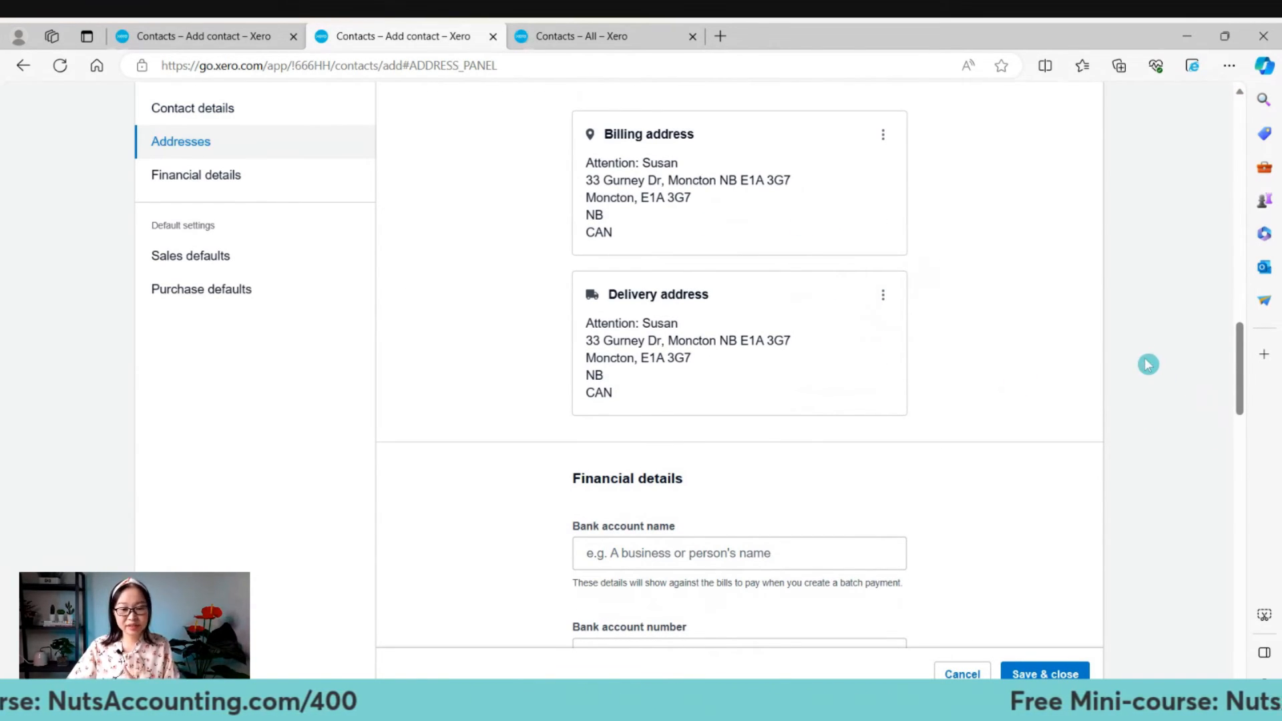
scroll(1149, 364, "down", 5)
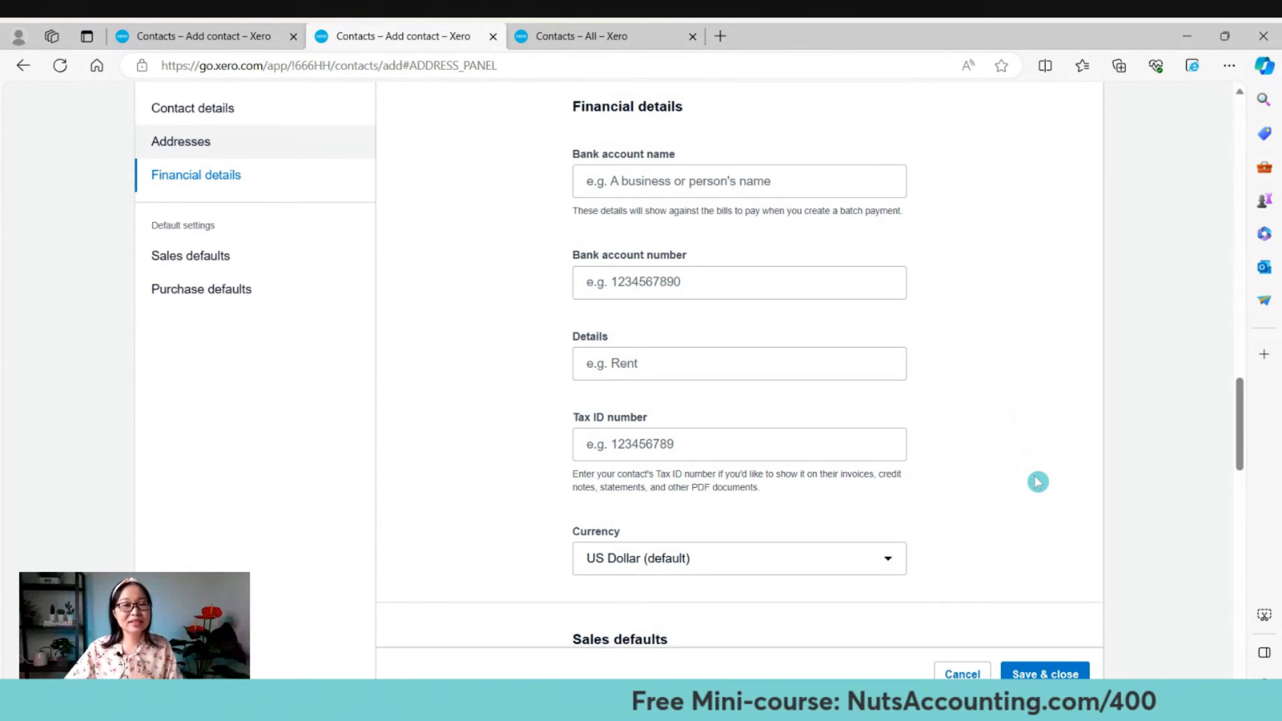
scroll(1038, 482, "down", 8)
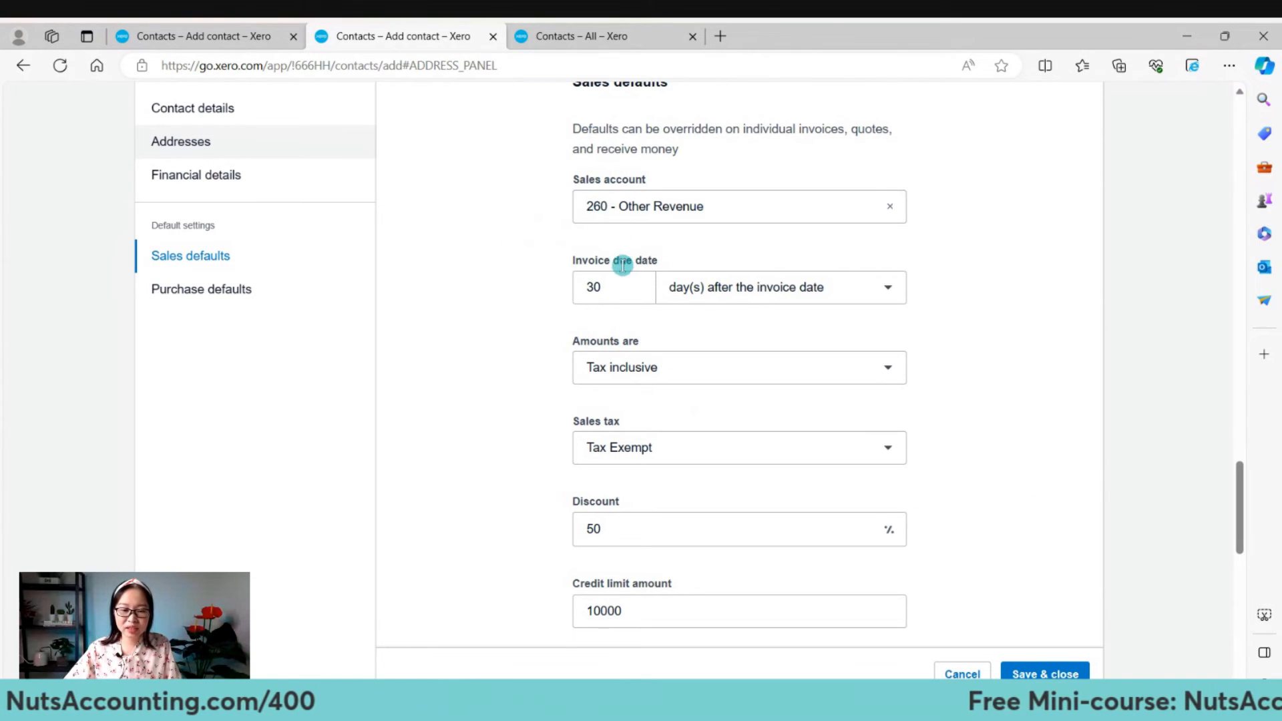
scroll(678, 271, "down", 3)
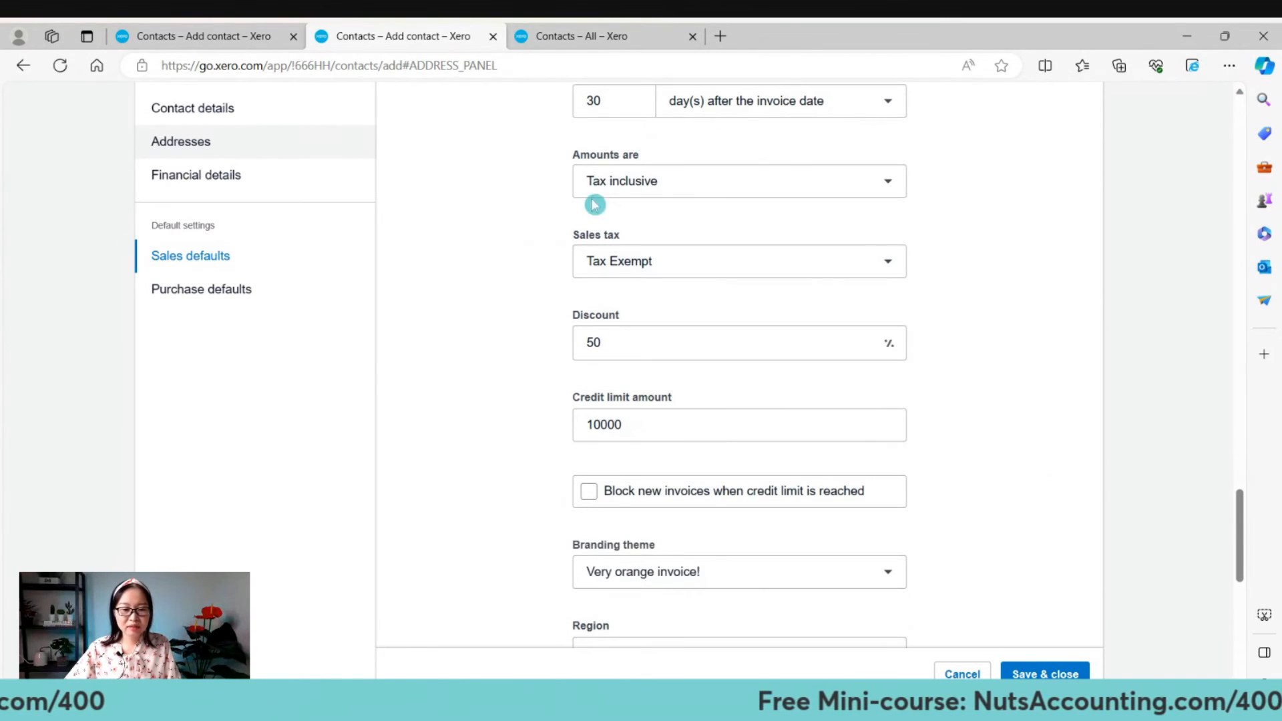
scroll(587, 187, "up", 3)
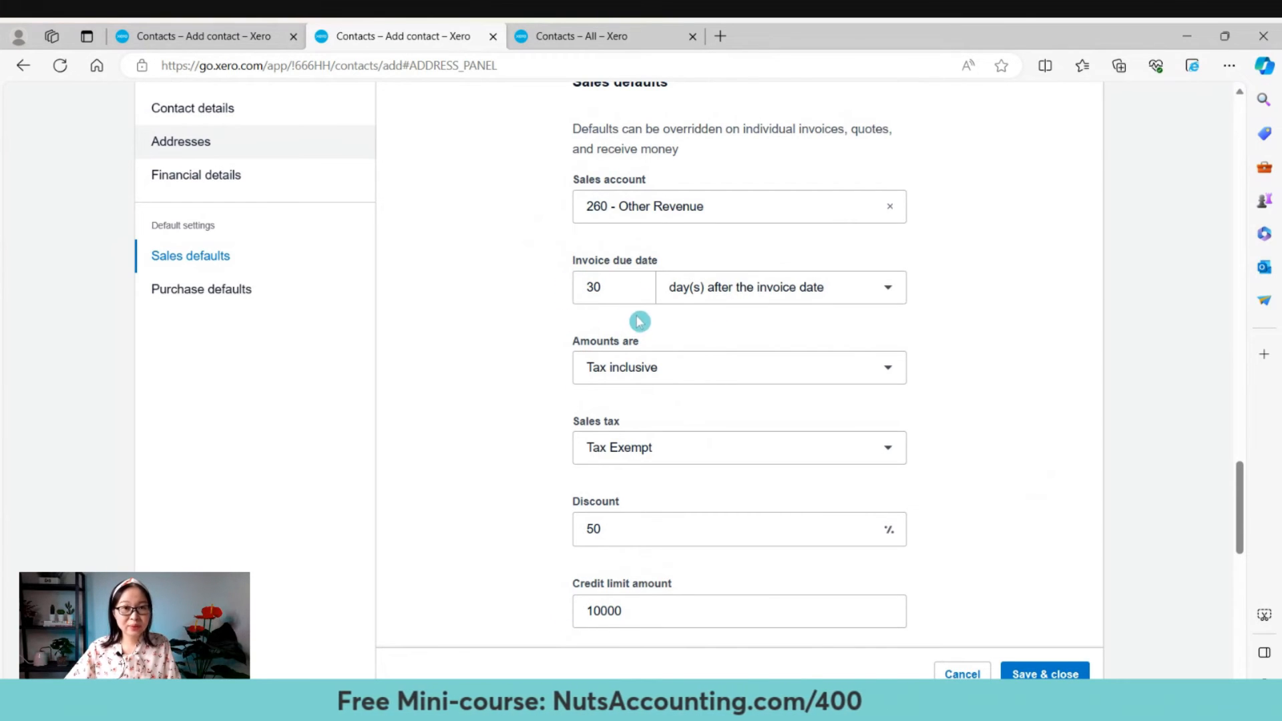
scroll(636, 414, "down", 4)
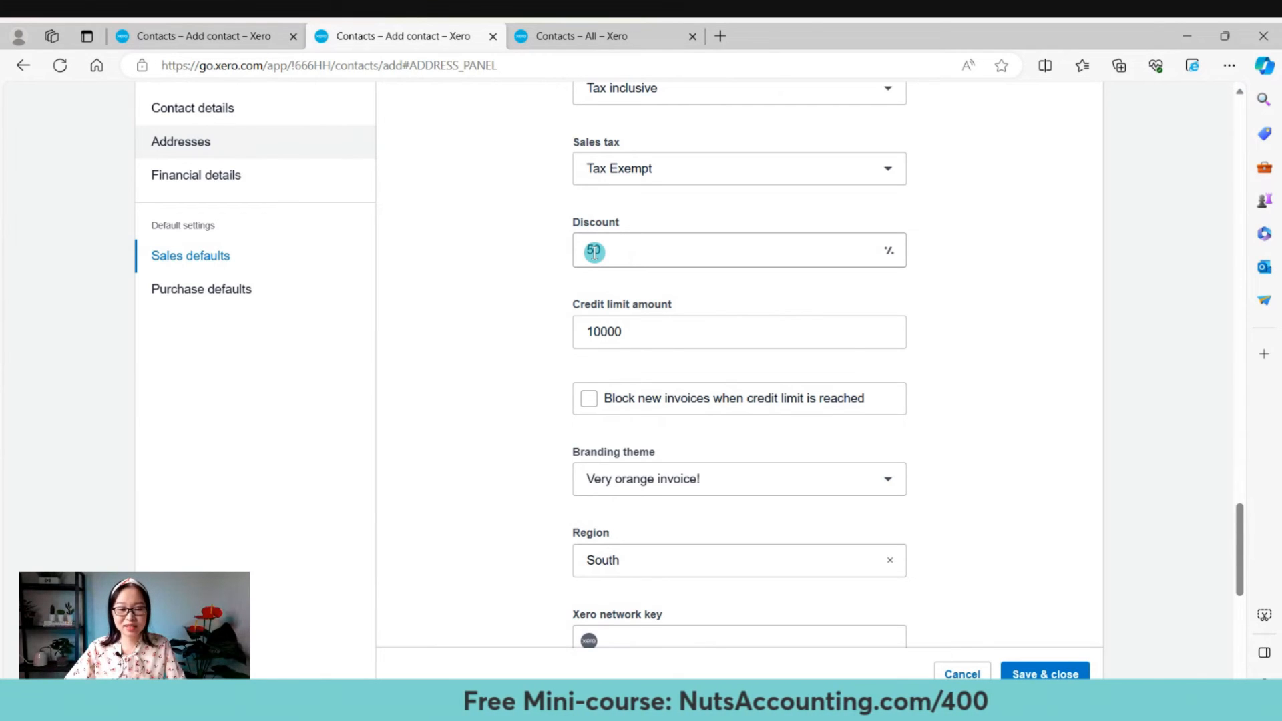
scroll(594, 252, "down", 2)
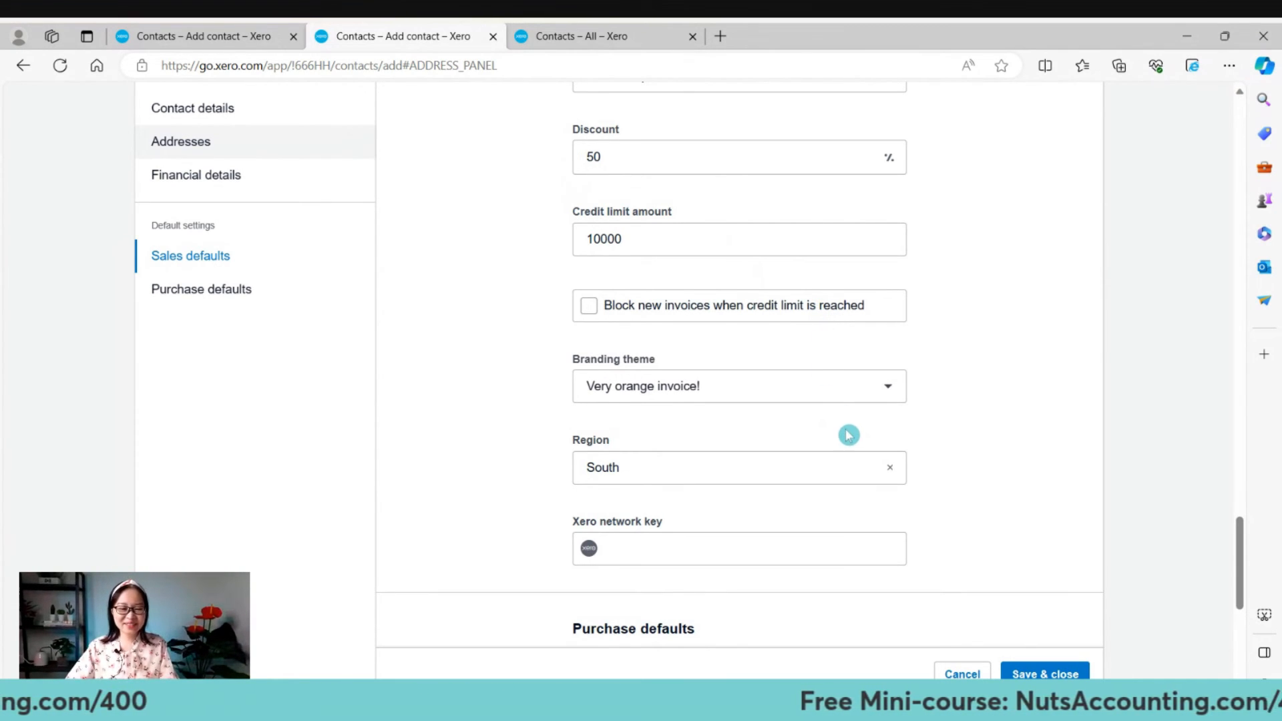
scroll(779, 409, "down", 3)
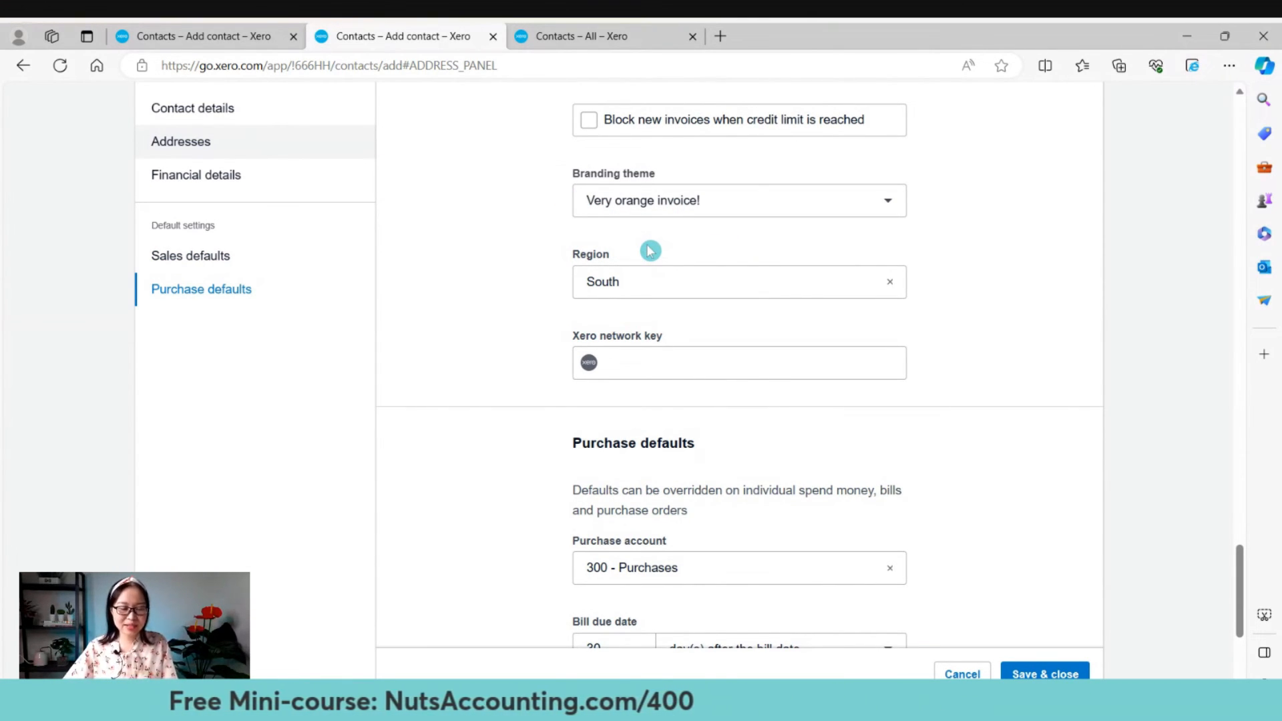
scroll(661, 251, "down", 3)
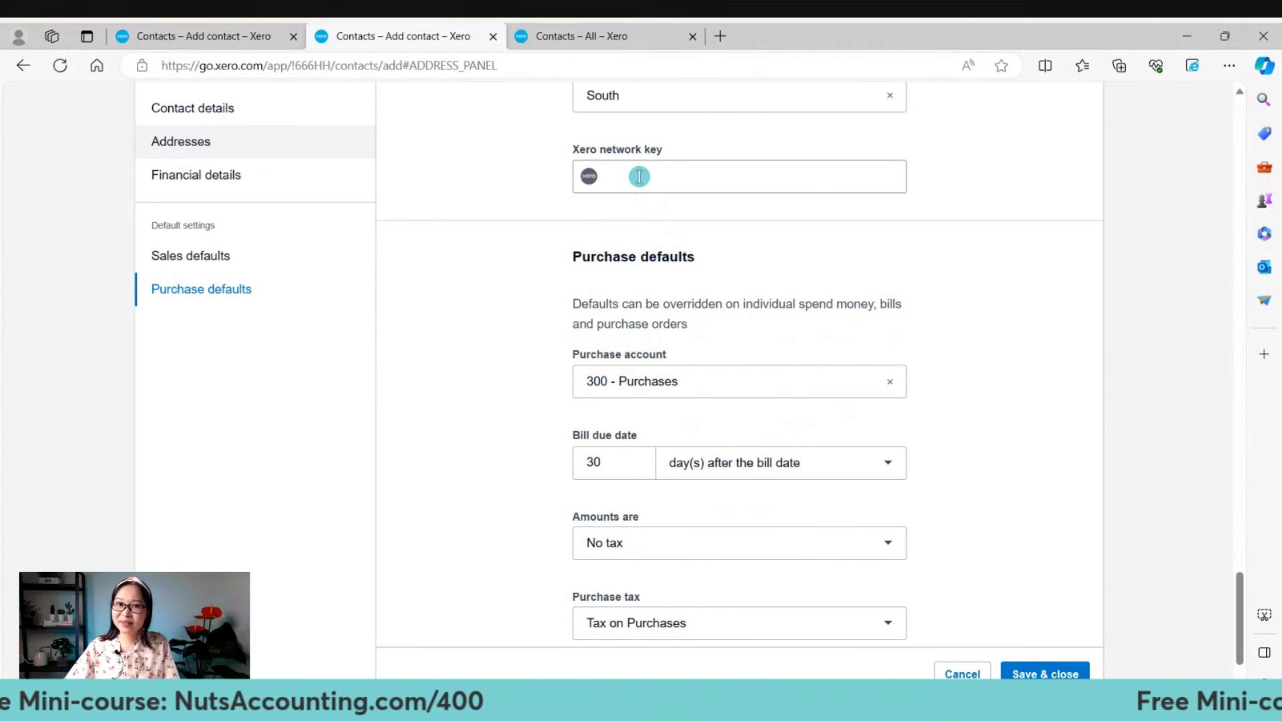
scroll(973, 352, "down", 2)
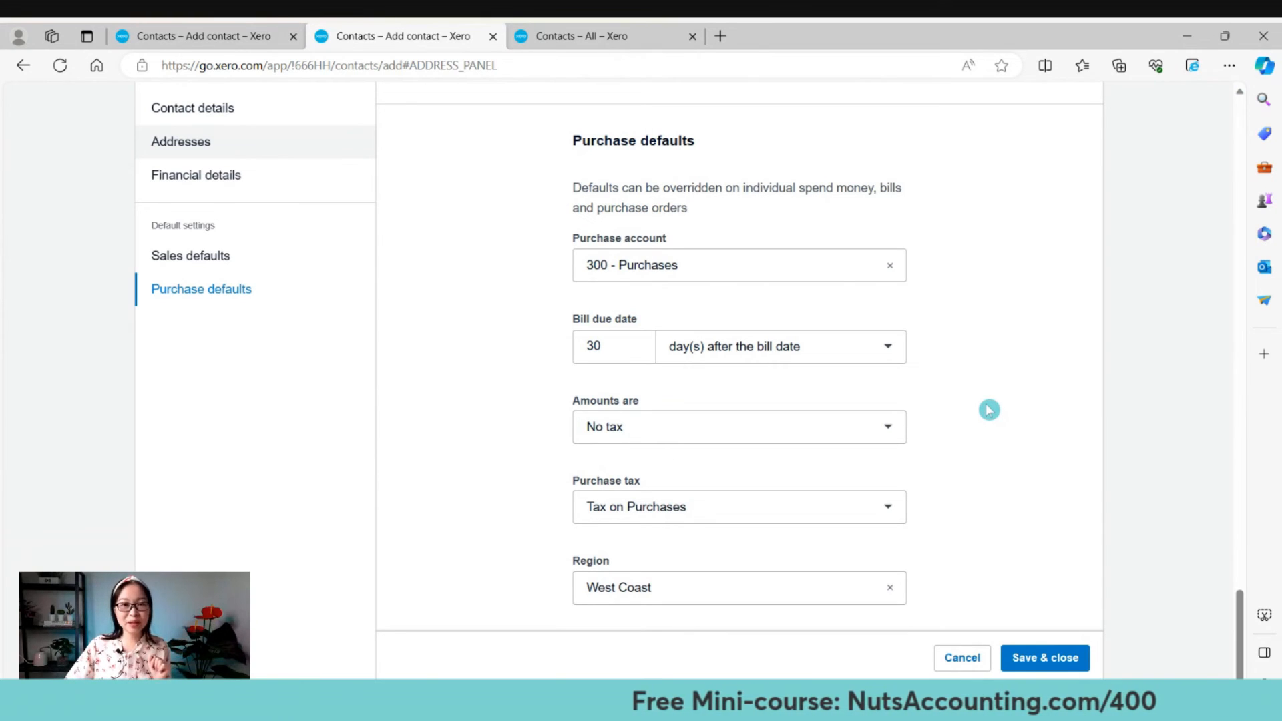
Save the Samsung contact and scroll its details showing website, phone numbers and addresses.
left_click(1045, 659)
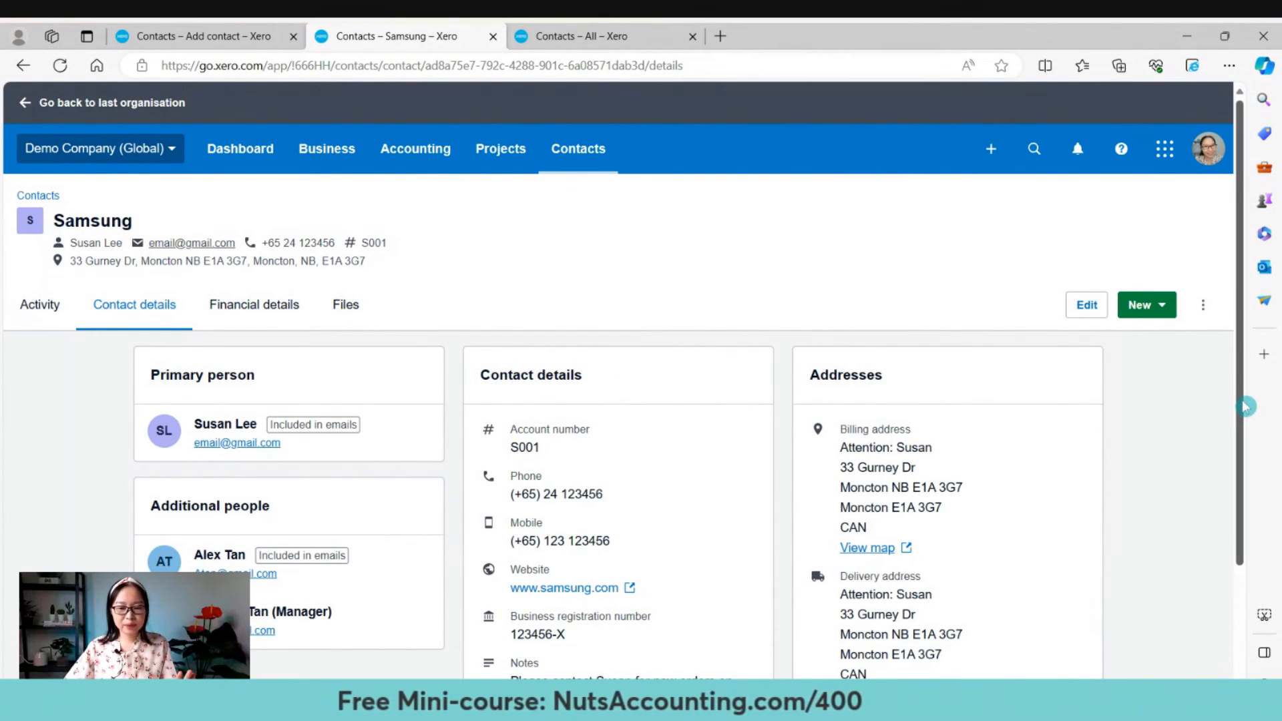
left_click_drag(1235, 412, 1237, 476)
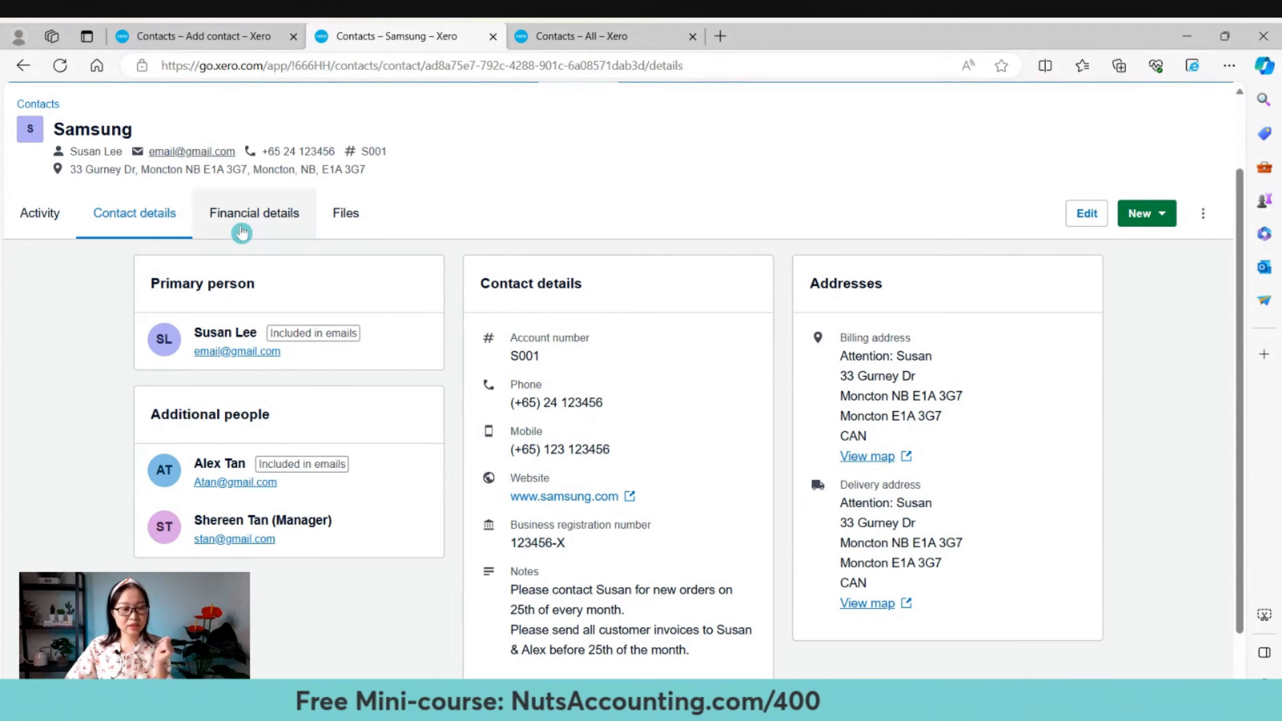
Review Samsung's saved financial defaults, then show its Files page.
left_click(244, 232)
scroll(323, 527, "down", 3)
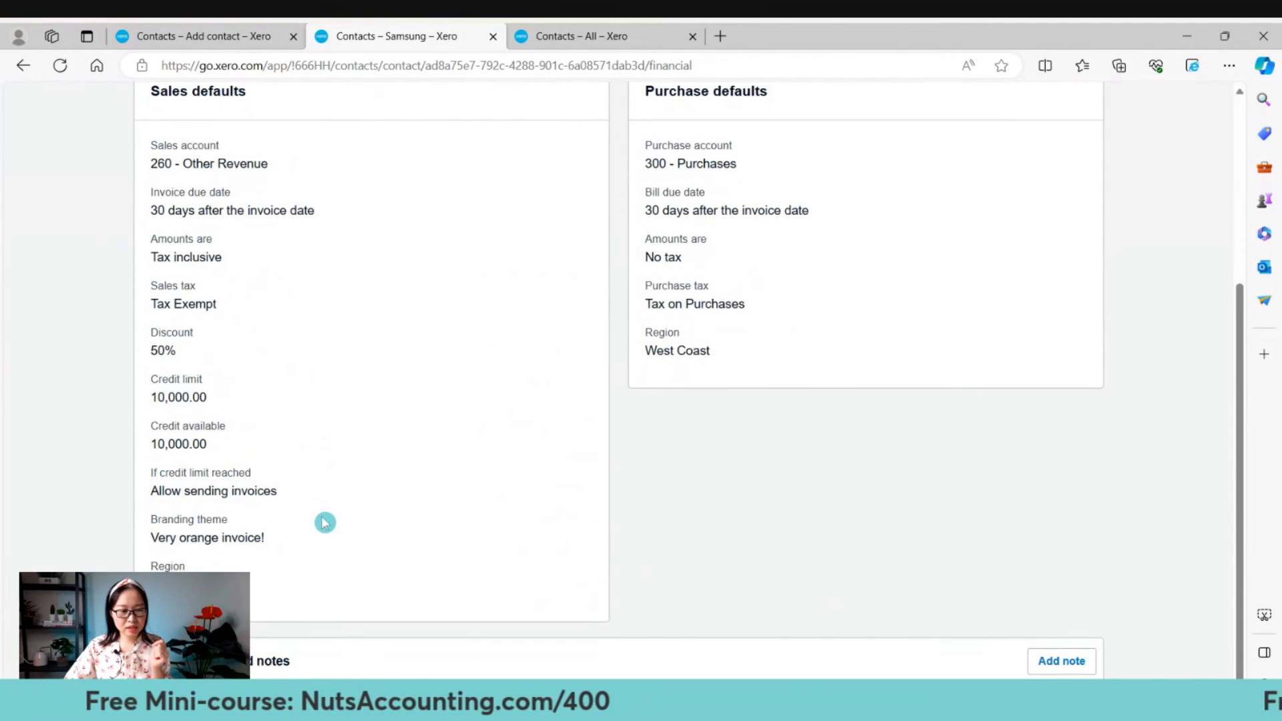
scroll(323, 521, "up", 1)
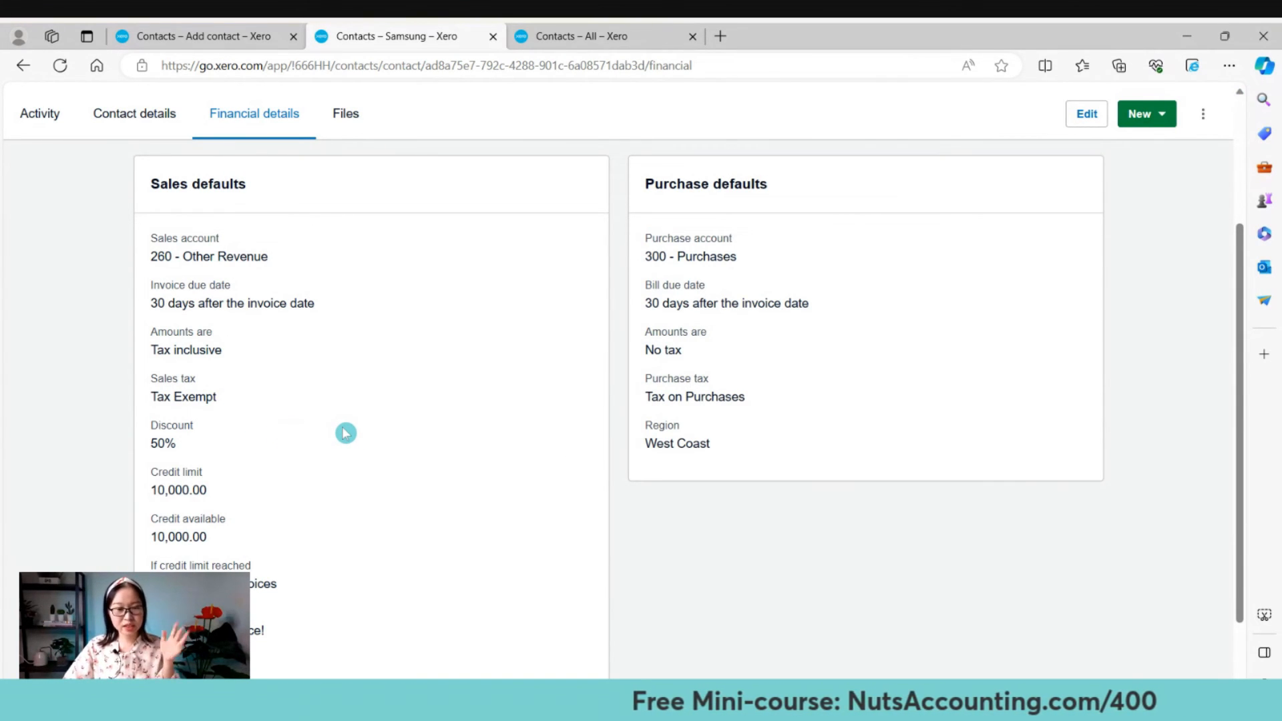
scroll(345, 433, "down", 2)
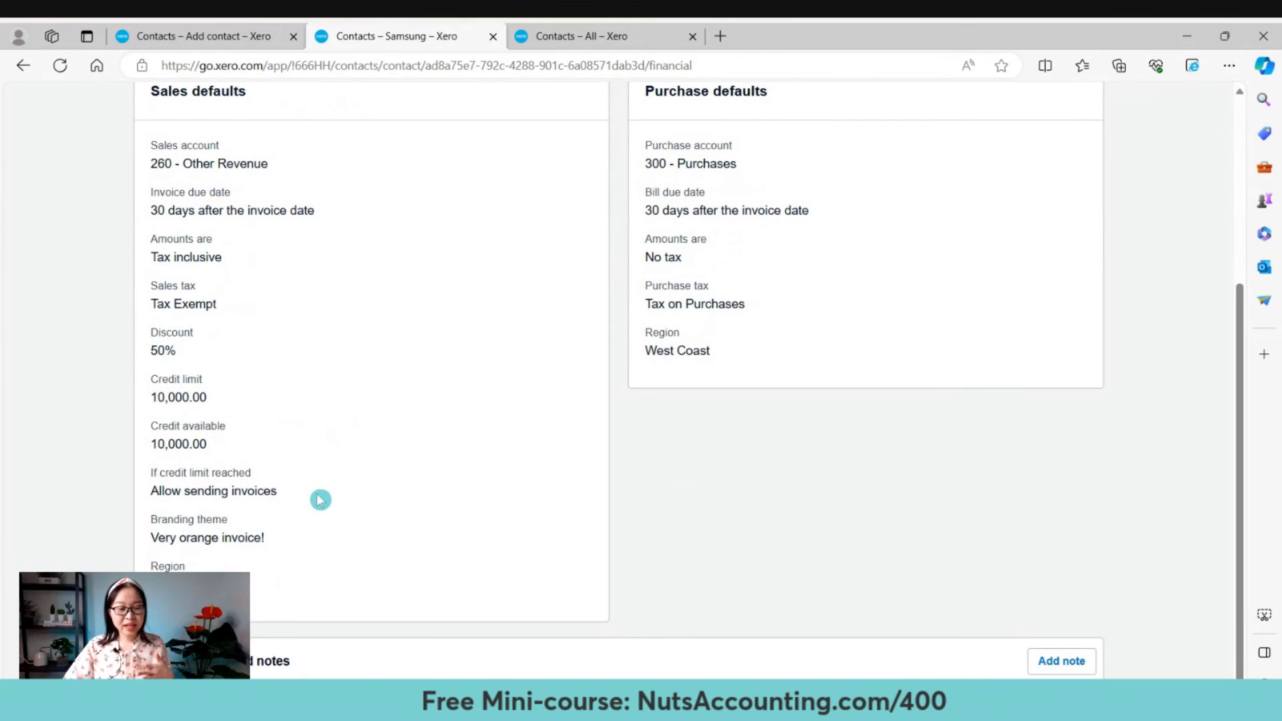
scroll(320, 498, "up", 5)
left_click(345, 302)
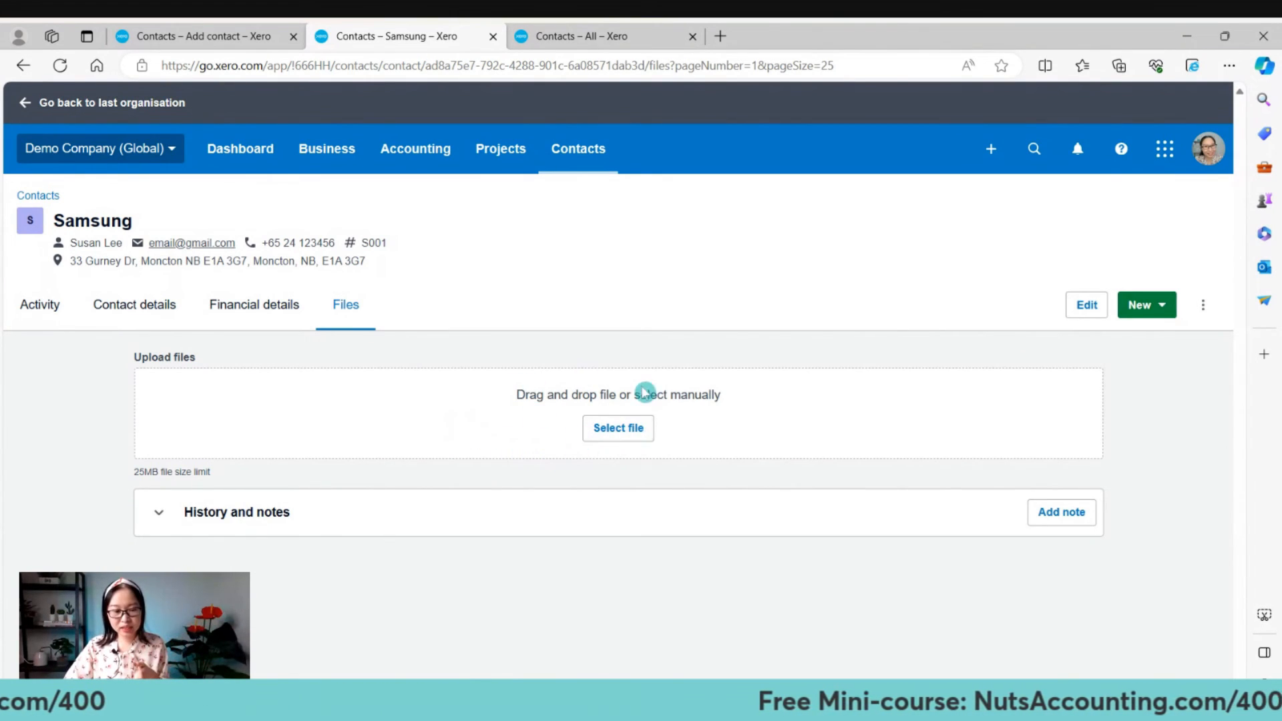
Check Samsung's 10,000.00 available credit on the Activity tab, then return to All contacts.
left_click(23, 305)
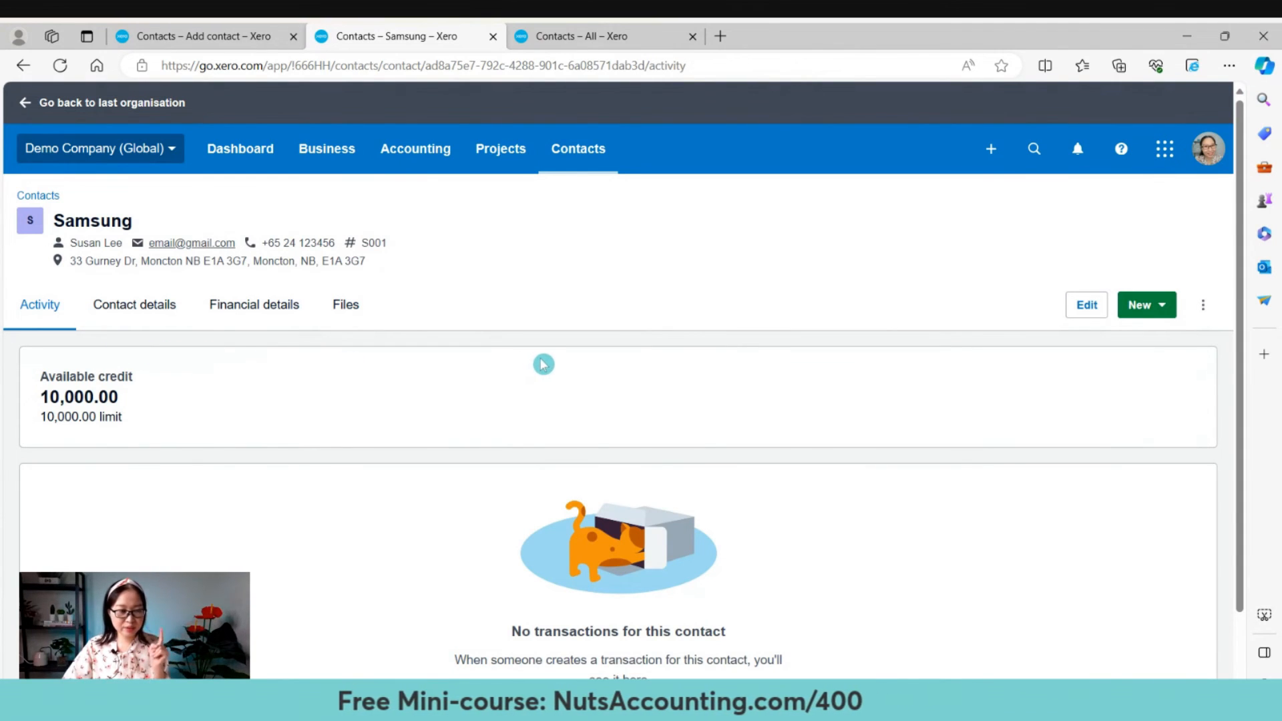
scroll(553, 367, "down", 1)
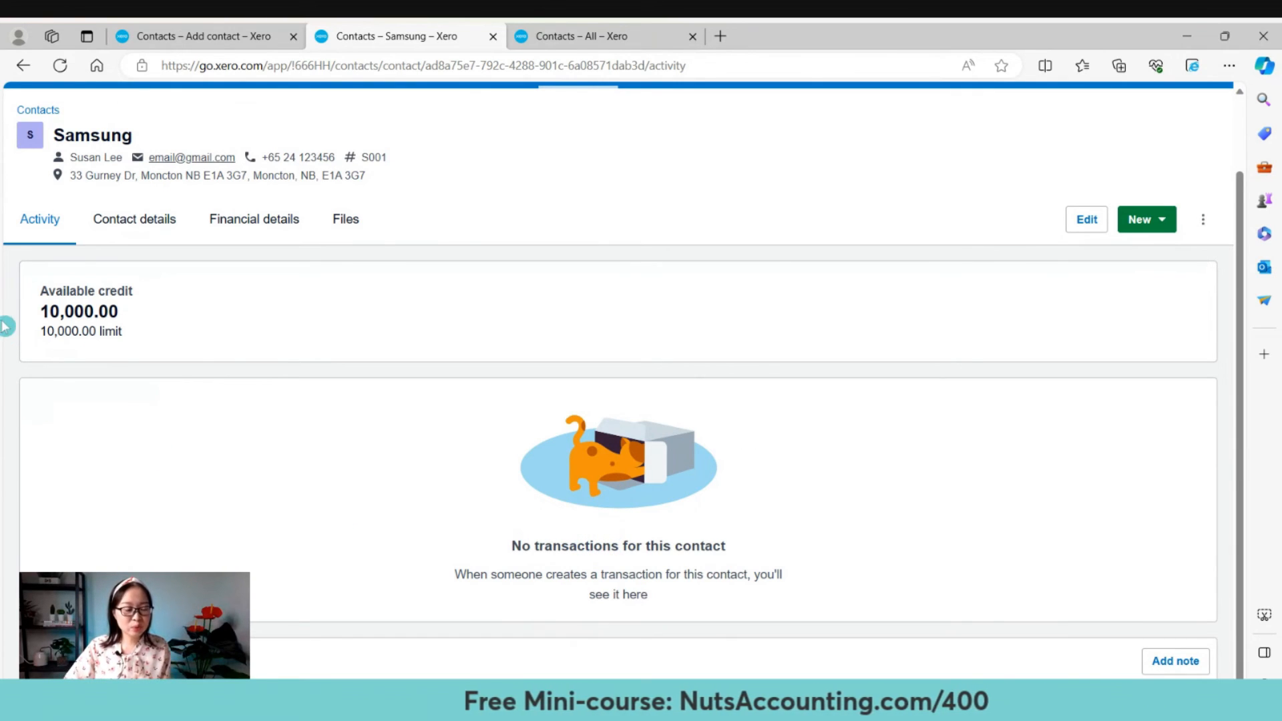
left_click_drag(41, 314, 149, 332)
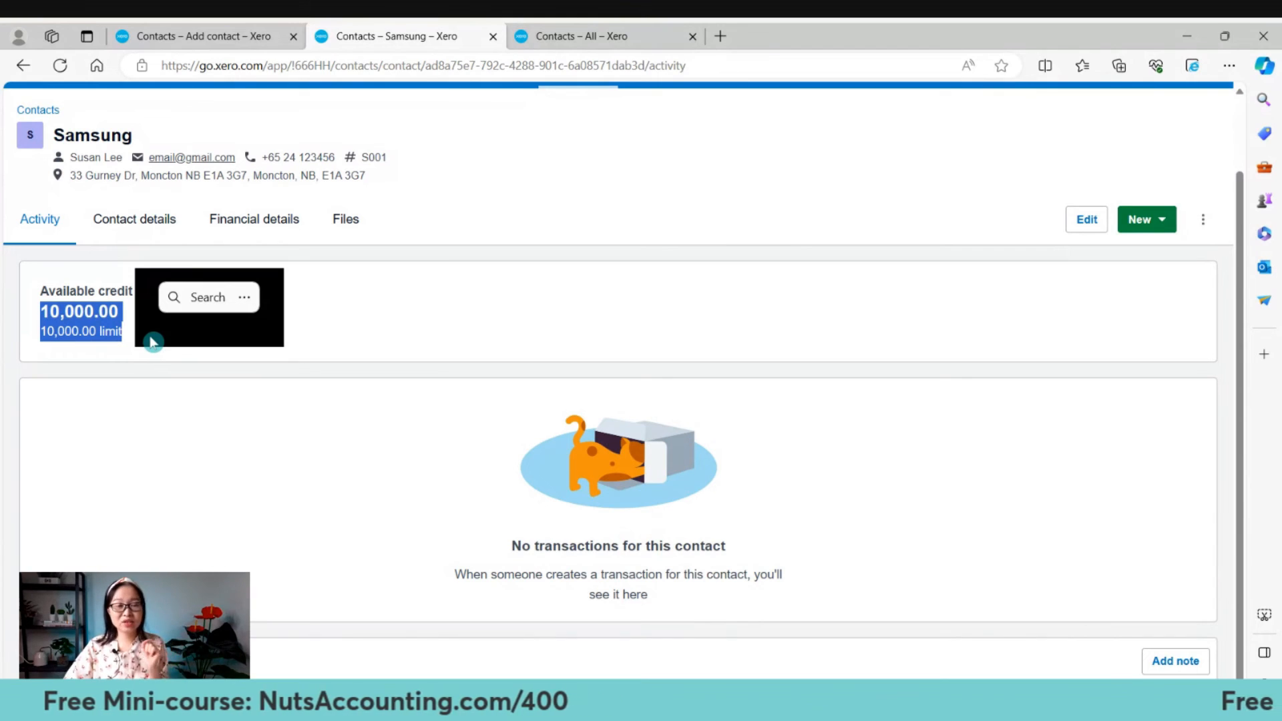
scroll(68, 260, "up", 2)
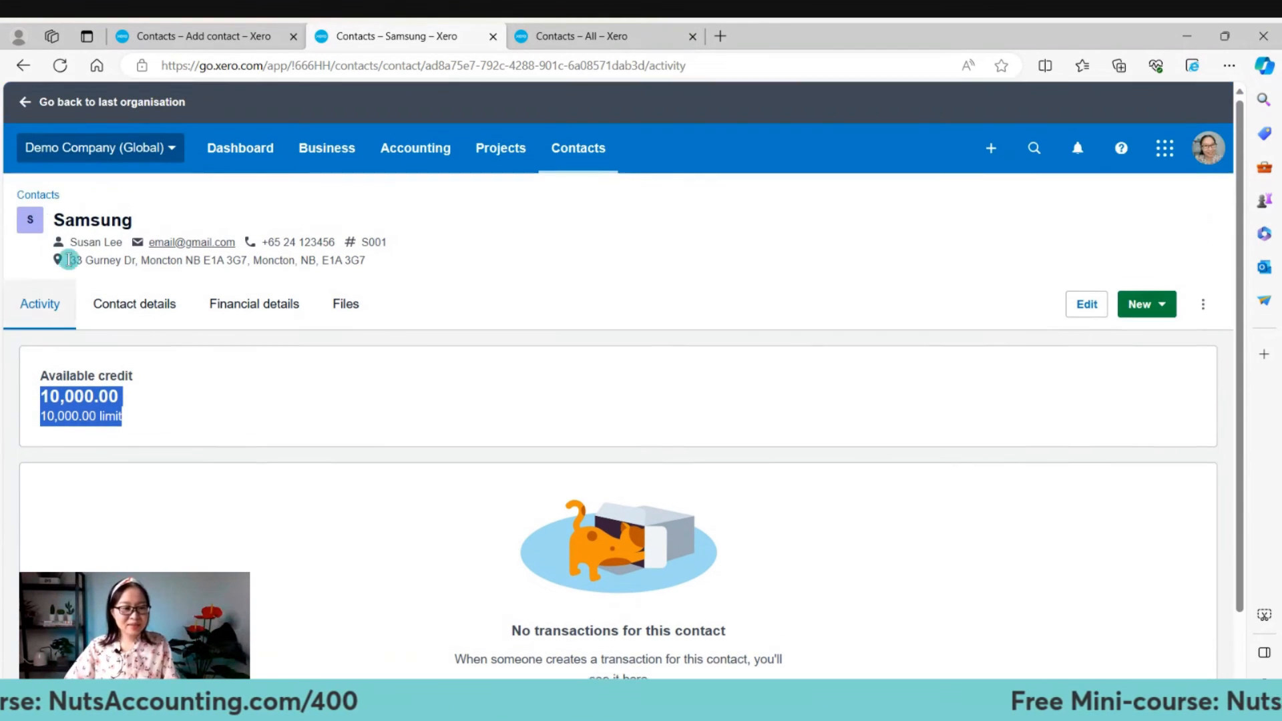
left_click(39, 199)
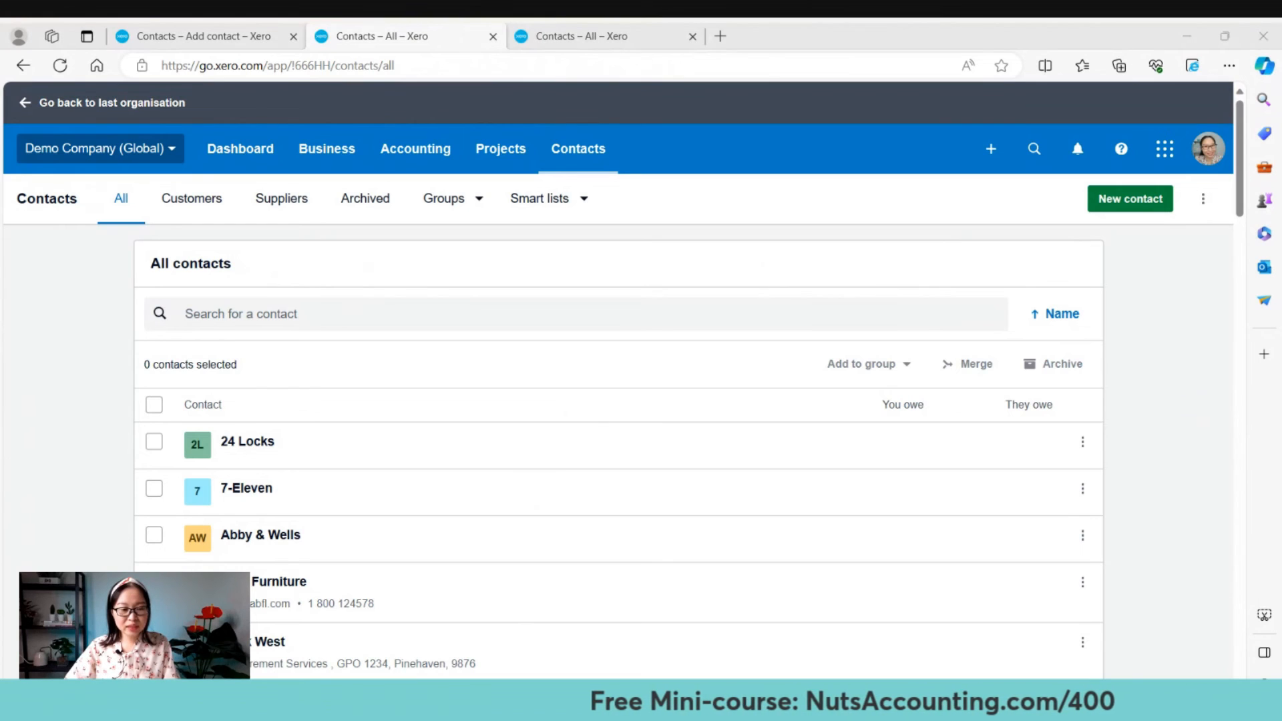
Search the contacts list for 'sams' to find Samsung.
left_click(699, 315)
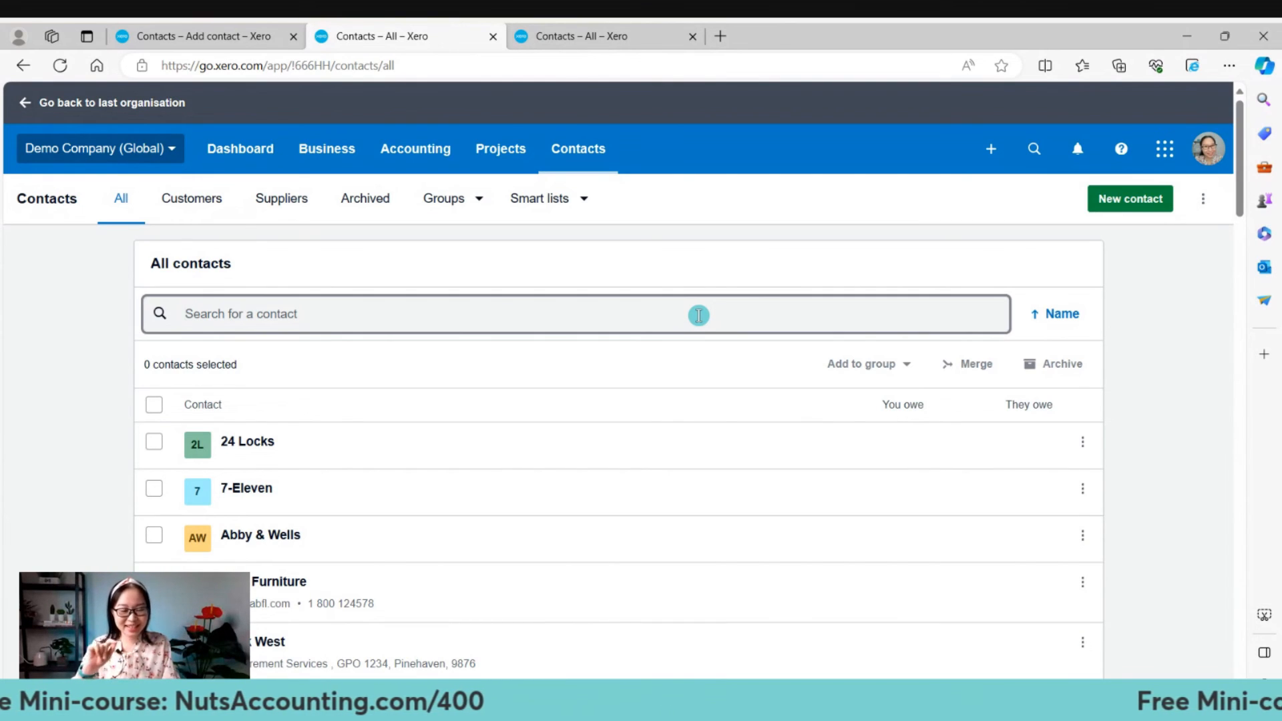
type("sam")
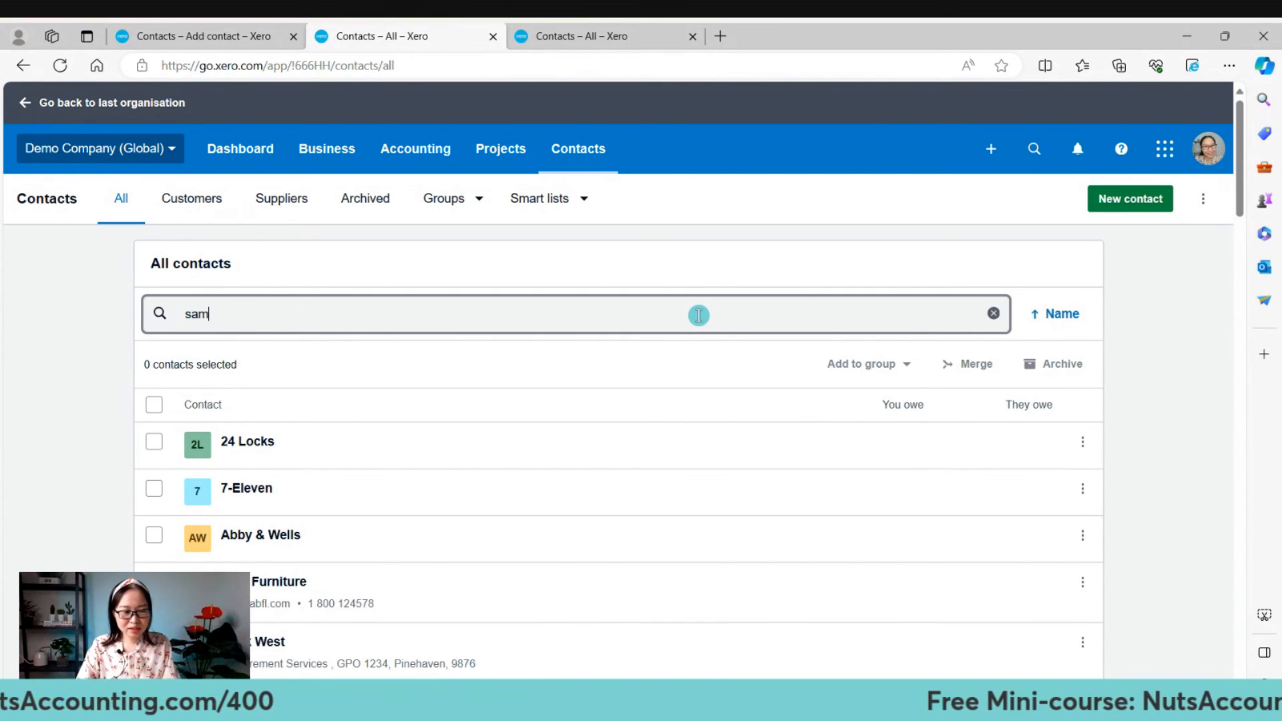
type("s")
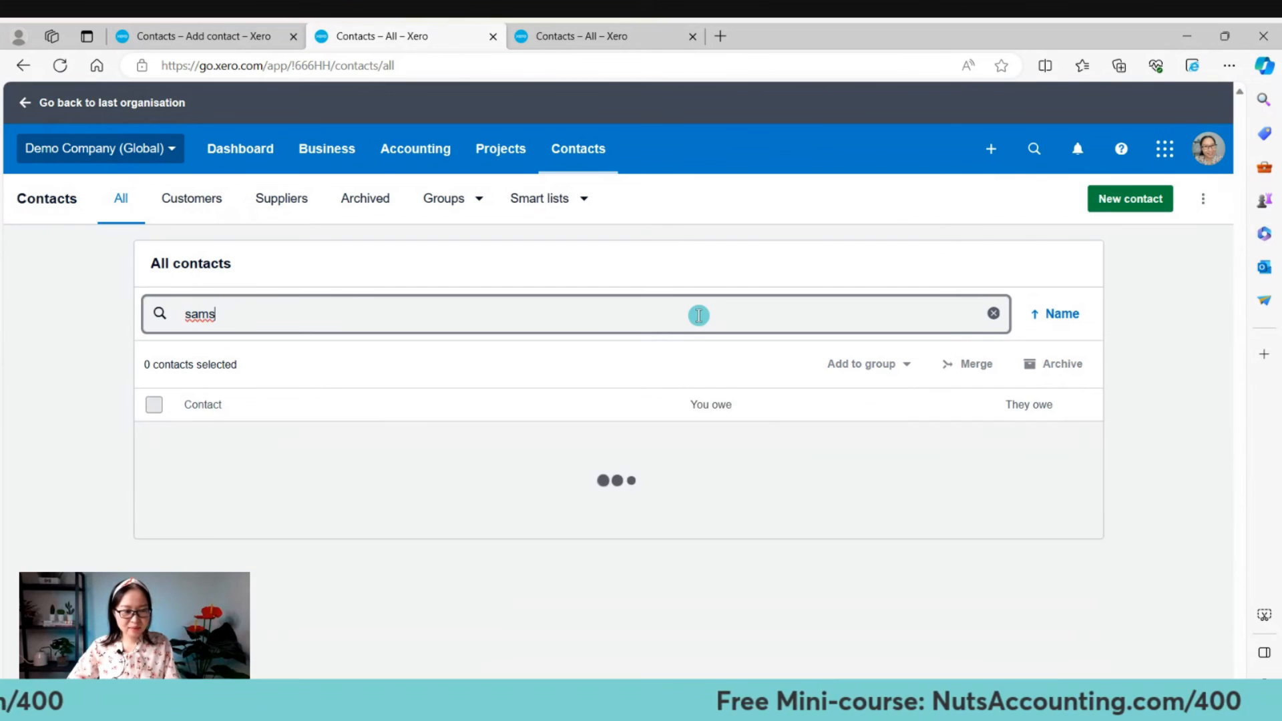
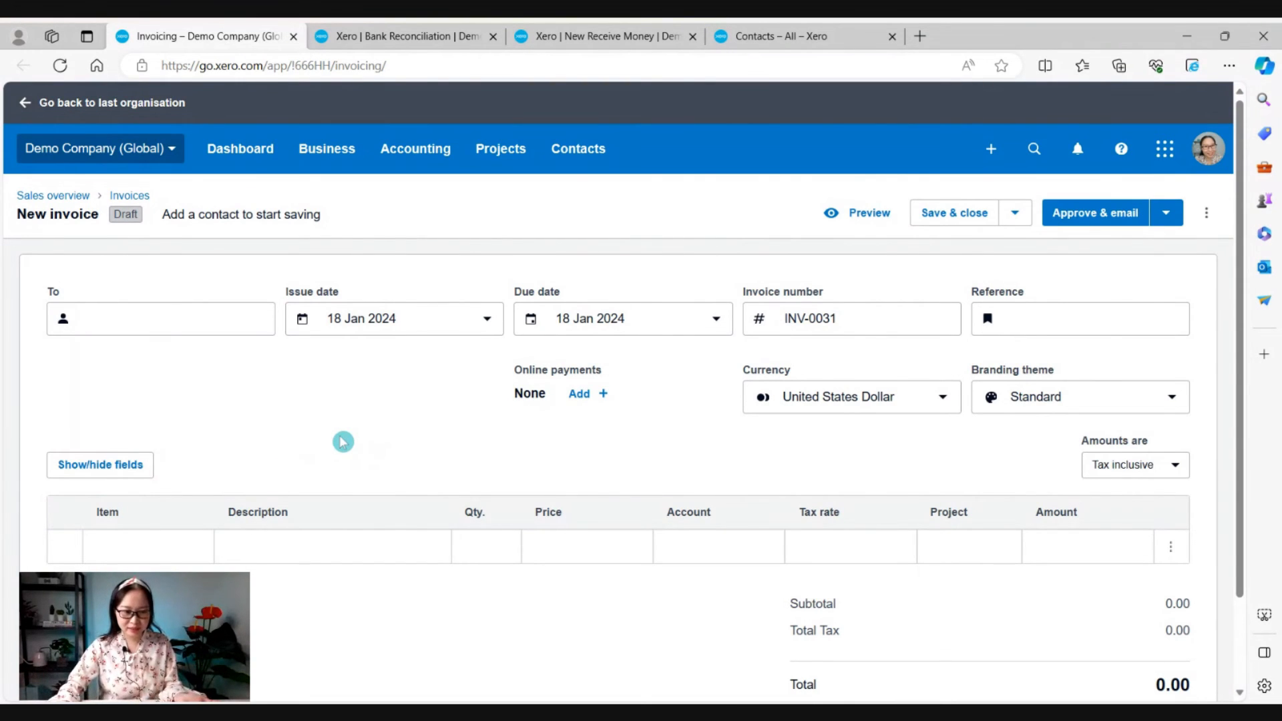
Enter the partial name 'Andr' in invoice INV-0031's To field after briefly searching 'sam'.
left_click(177, 316)
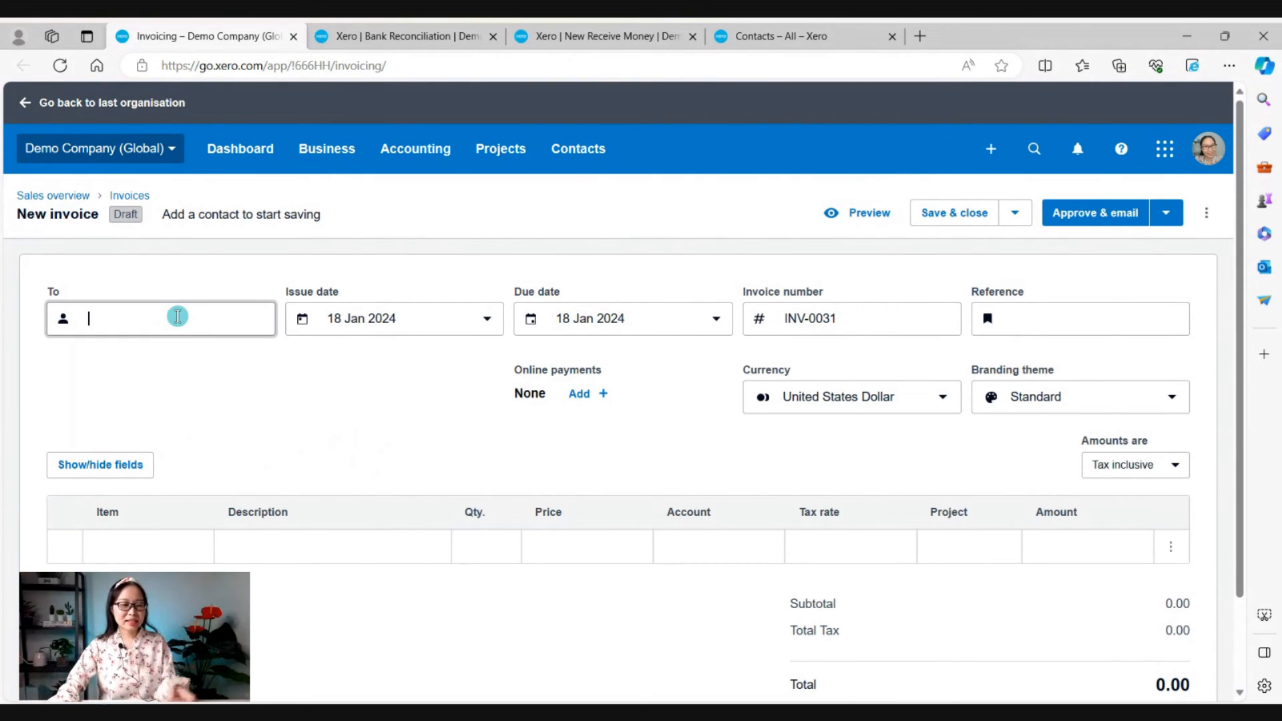
type("s")
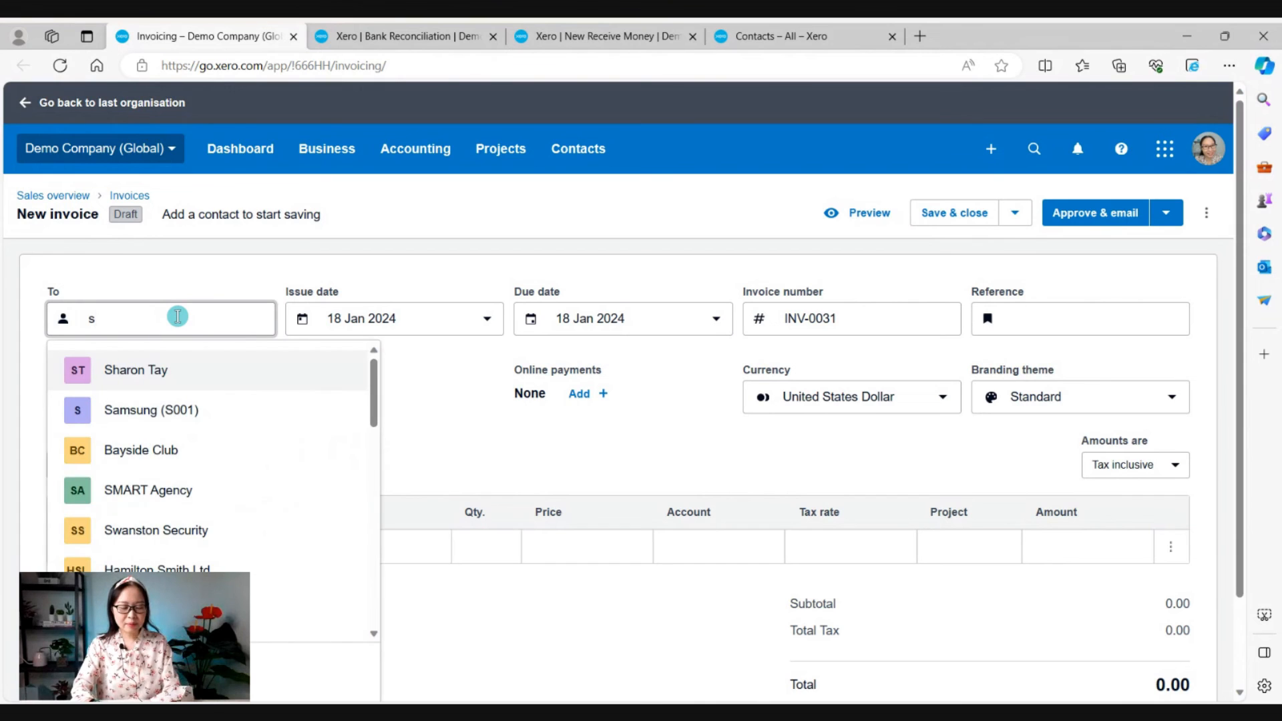
type("am")
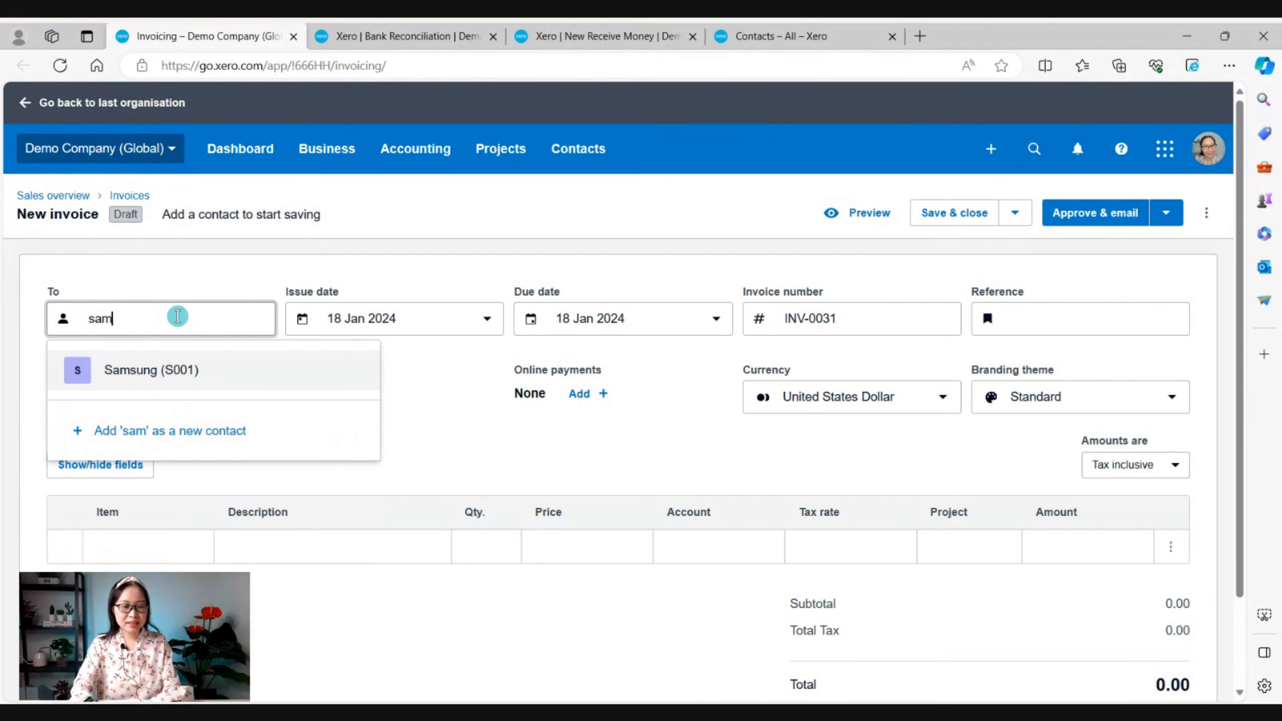
key("BackSpace")
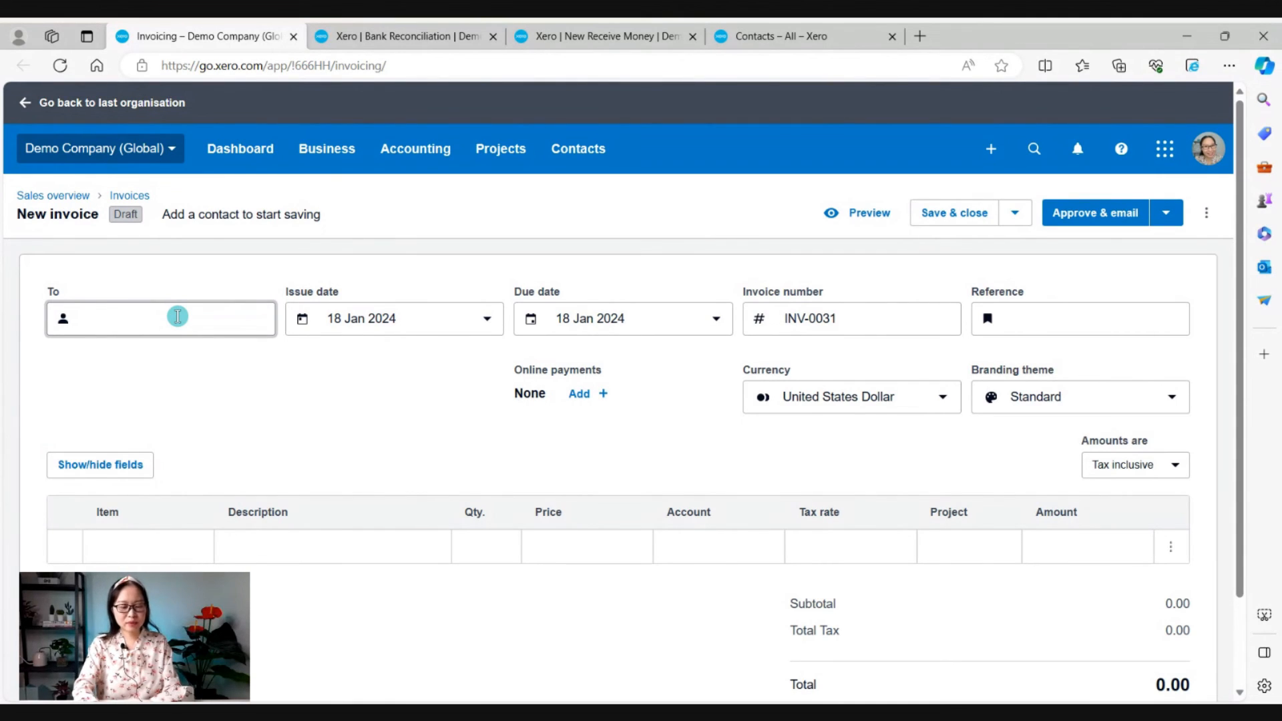
type("Andr")
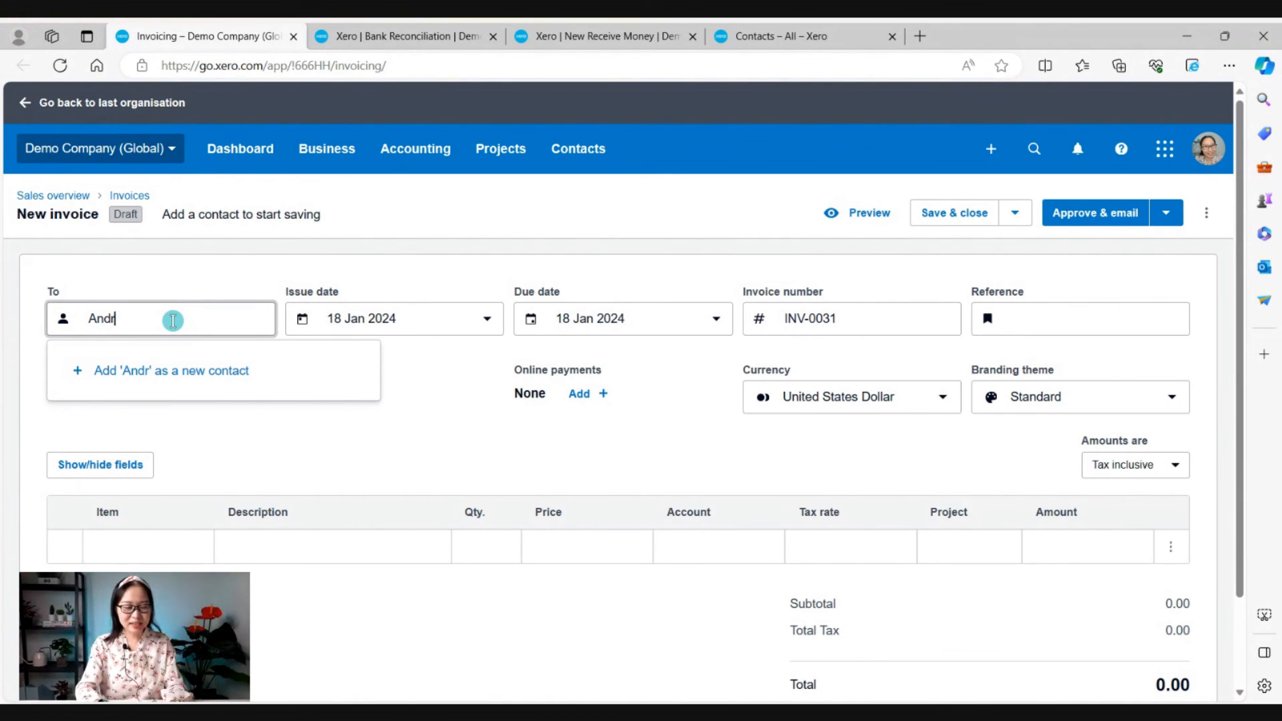
Complete the name 'Android', add it as a new contact, and review its details panel.
type("oid")
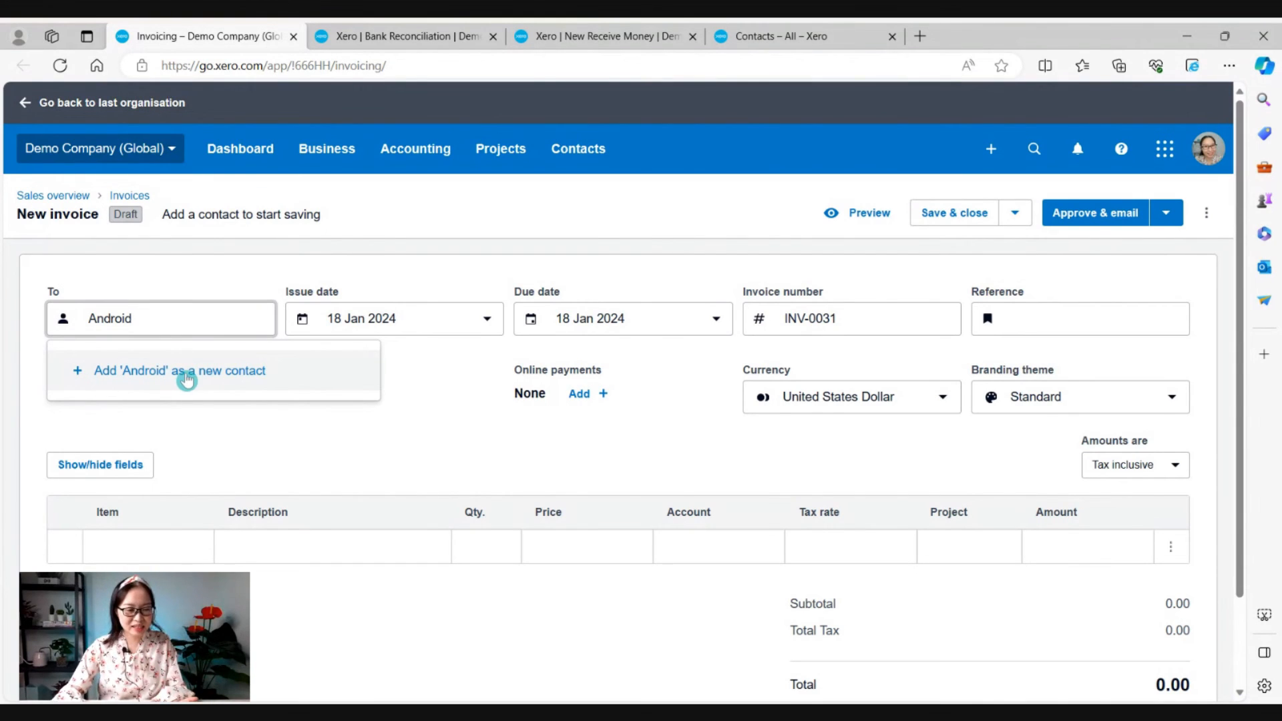
left_click(187, 372)
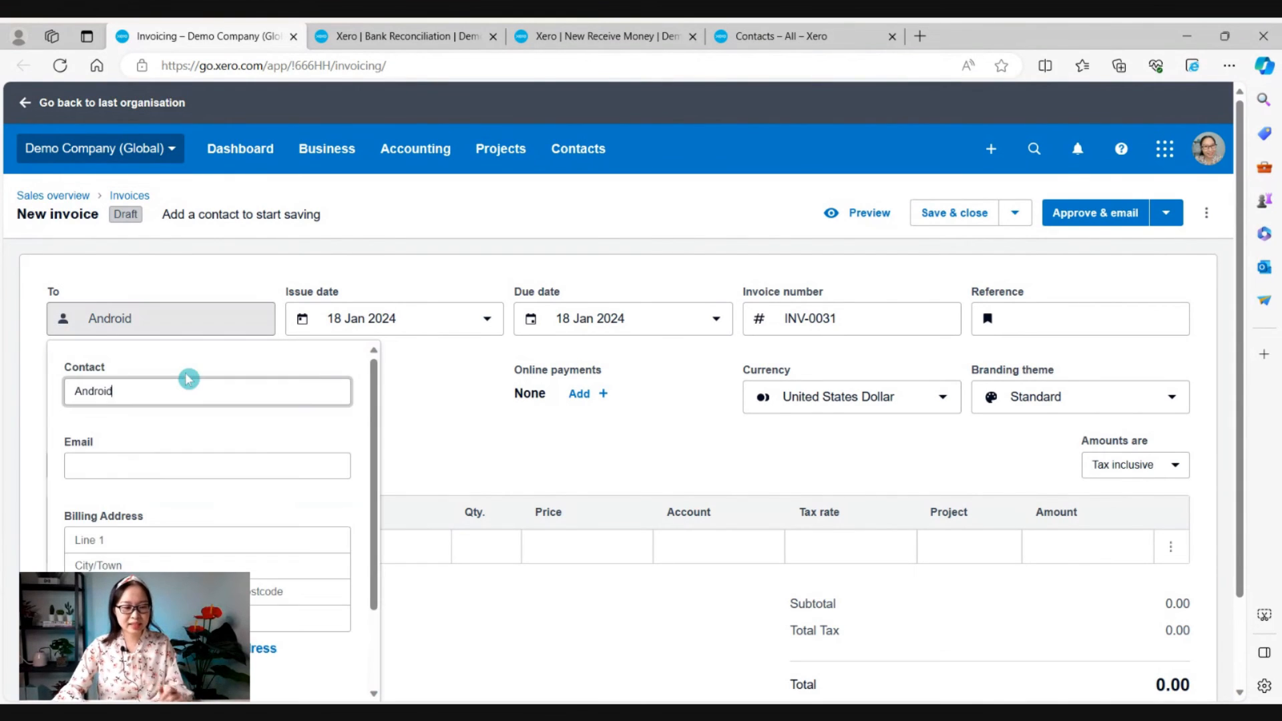
scroll(179, 512, "down", 3)
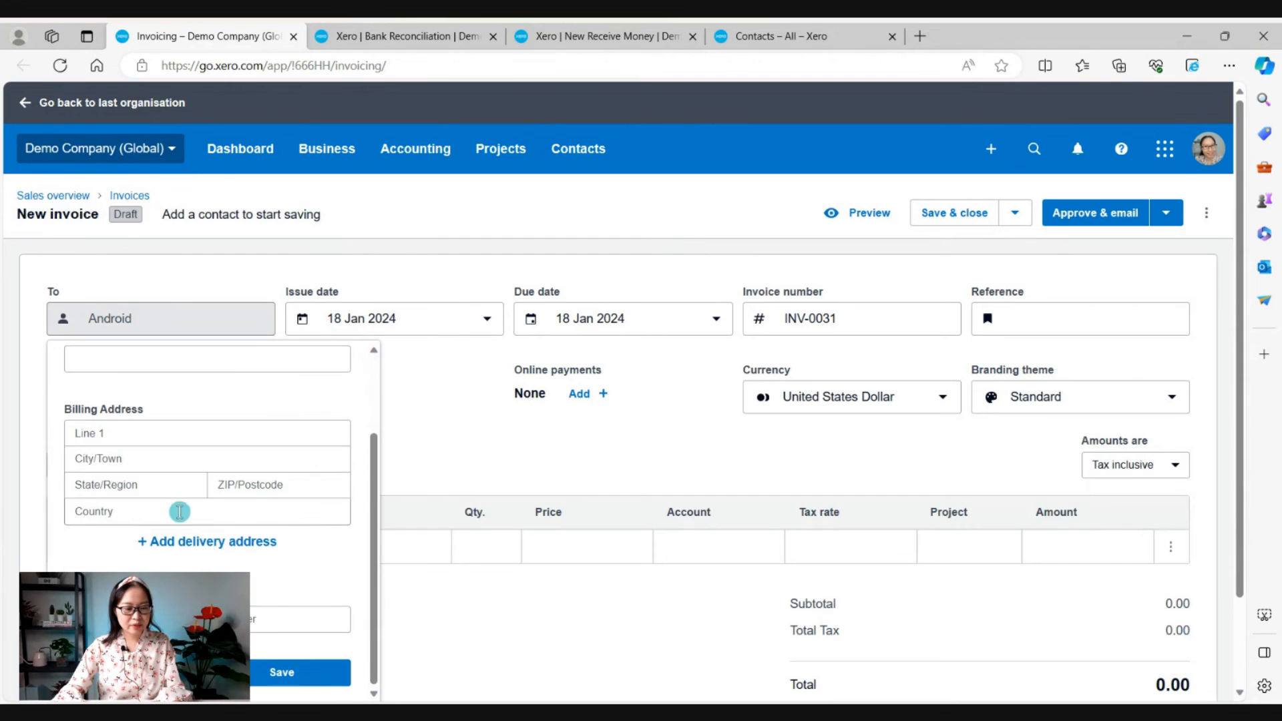
scroll(170, 542, "down", 2)
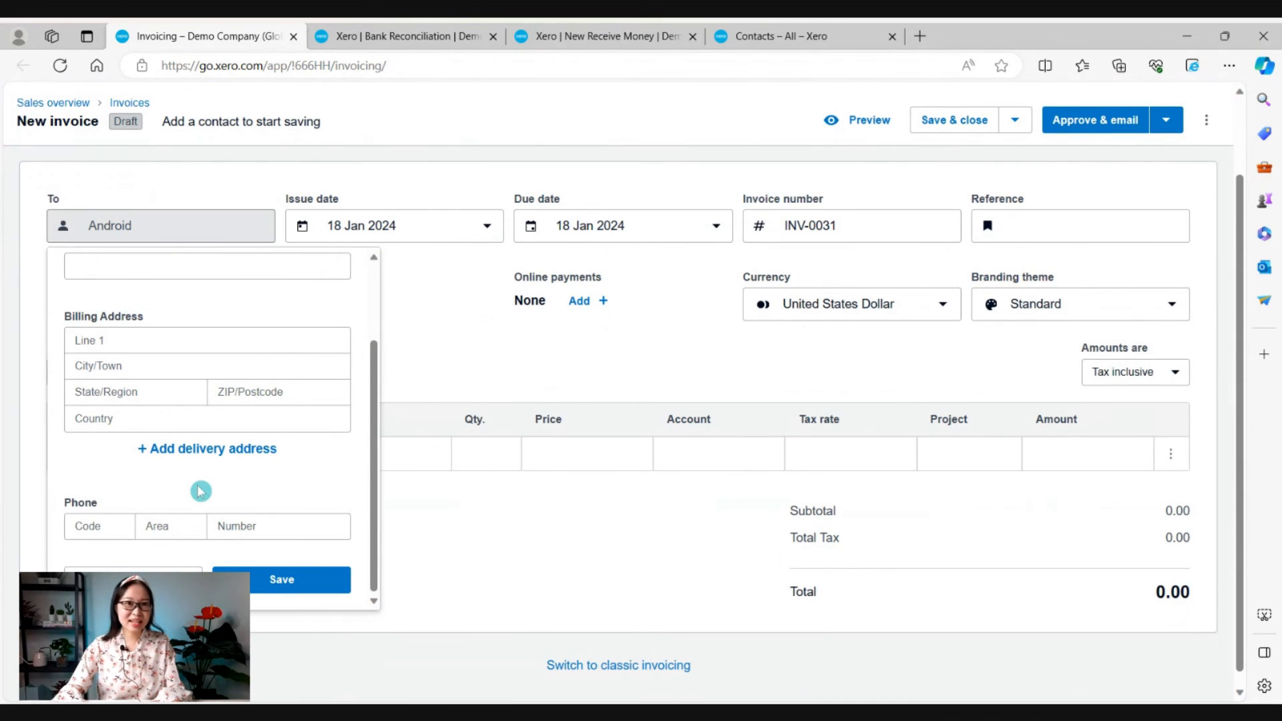
scroll(200, 492, "up", 3)
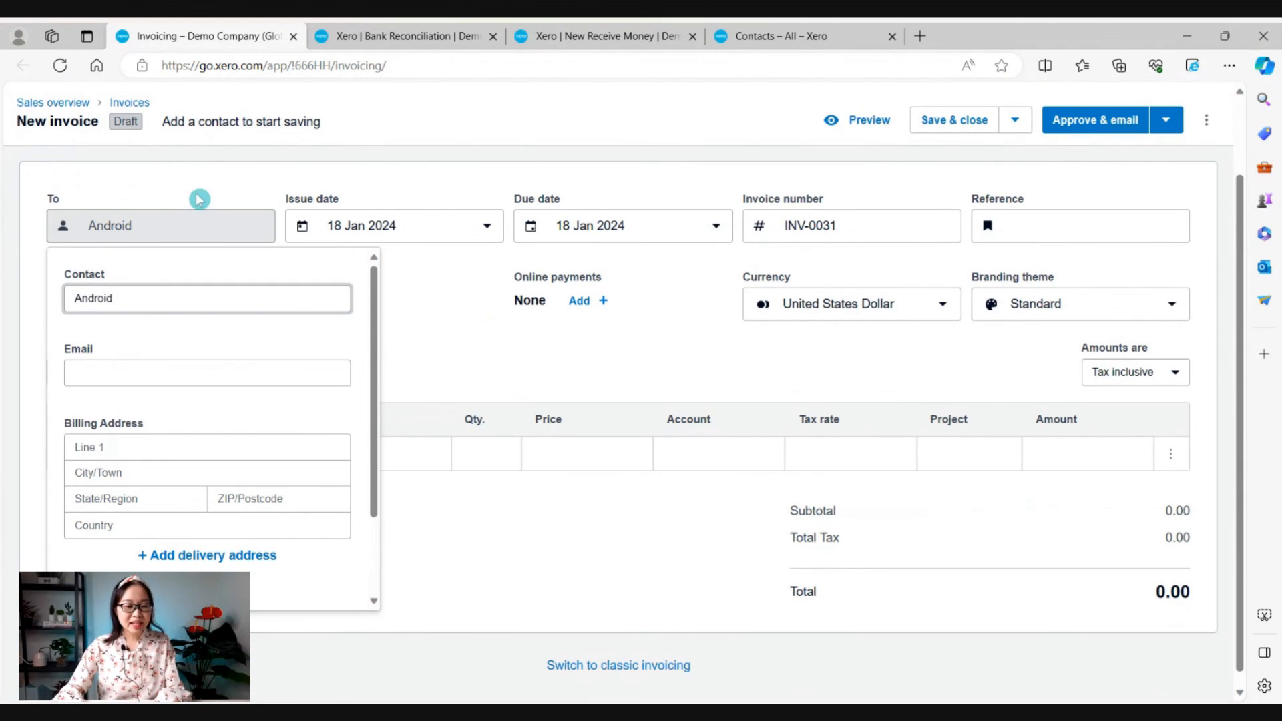
left_click(286, 205)
Close the new-contact panel without saving and retype Android in the To field, keeping 18 Jan 2024.
left_click(191, 228)
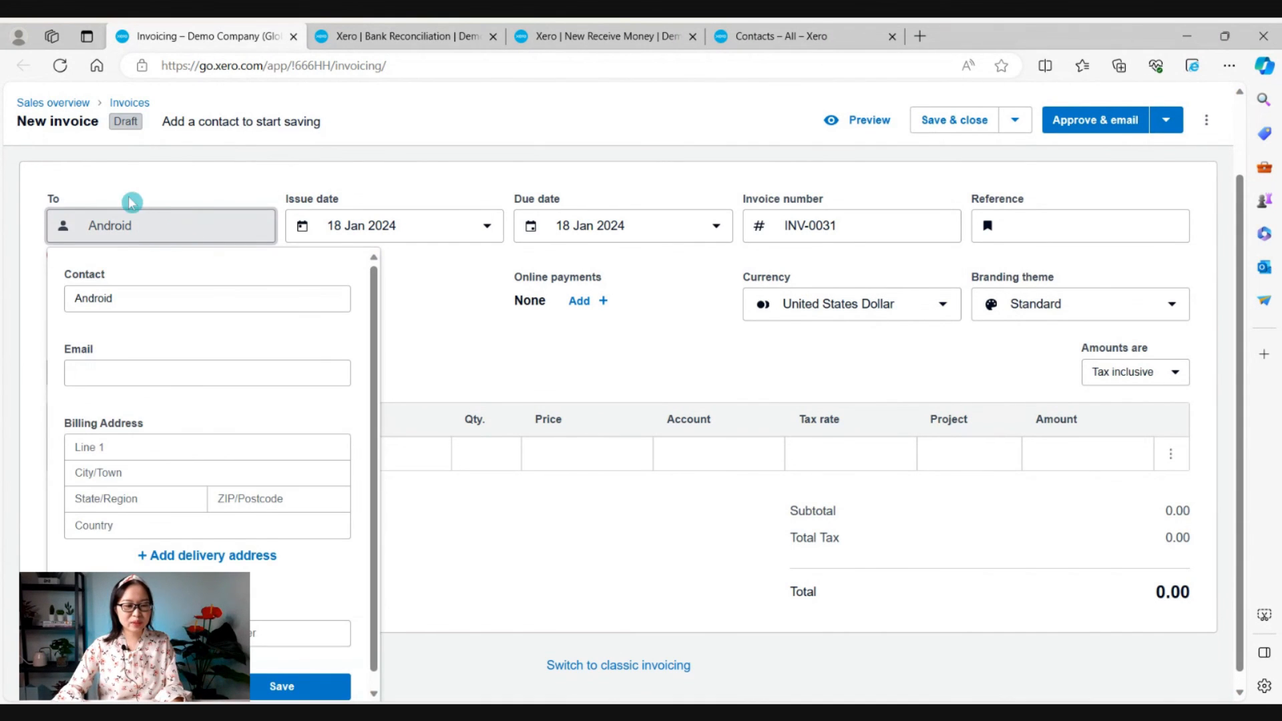
left_click(464, 325)
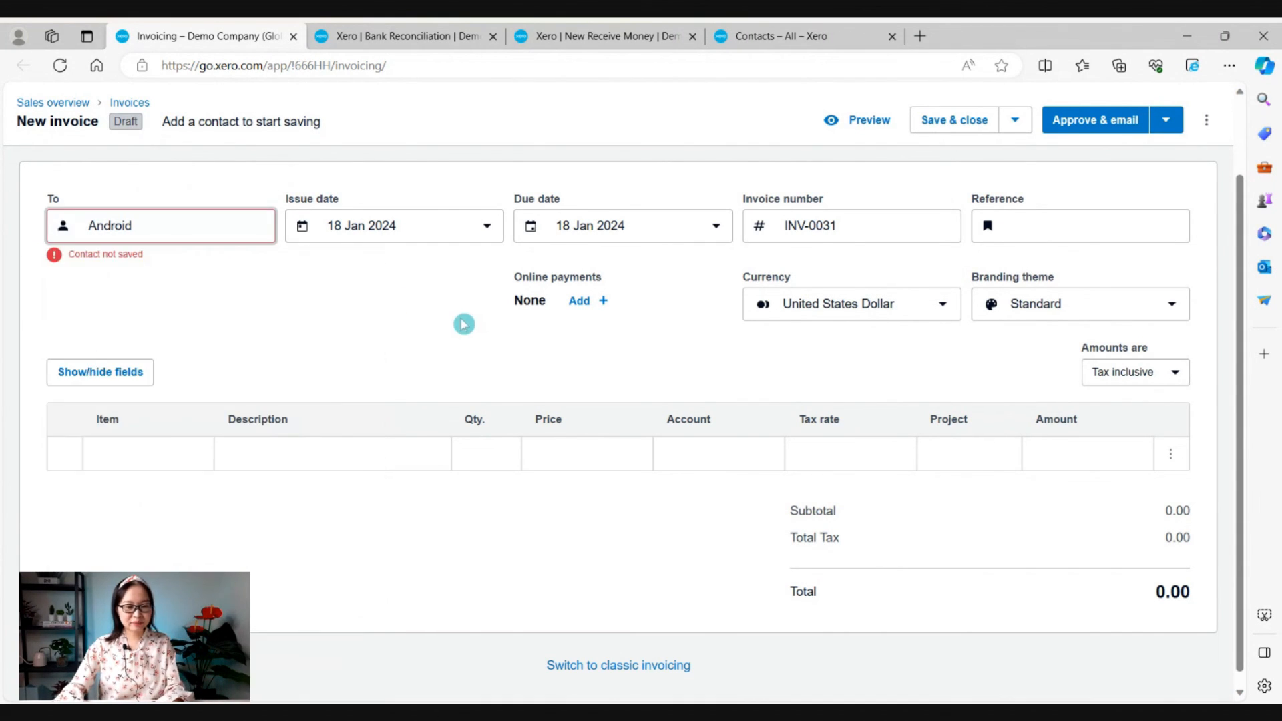
left_click(125, 227)
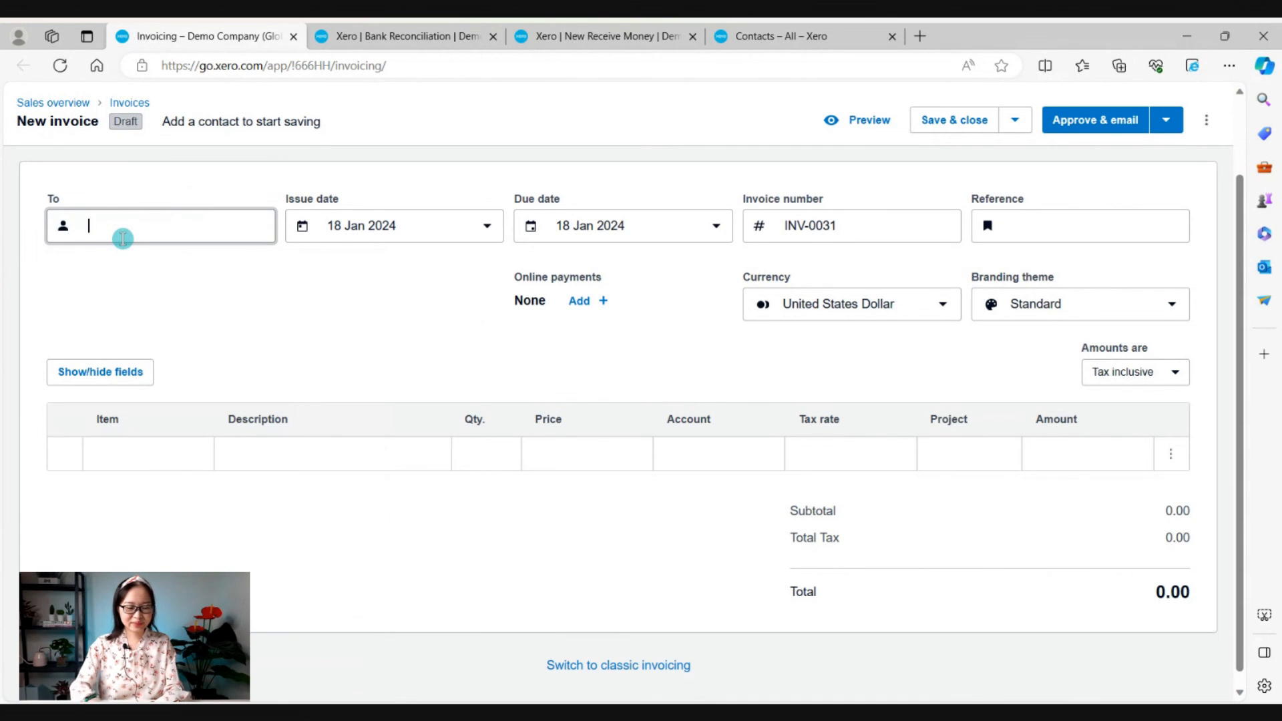
type("Andr")
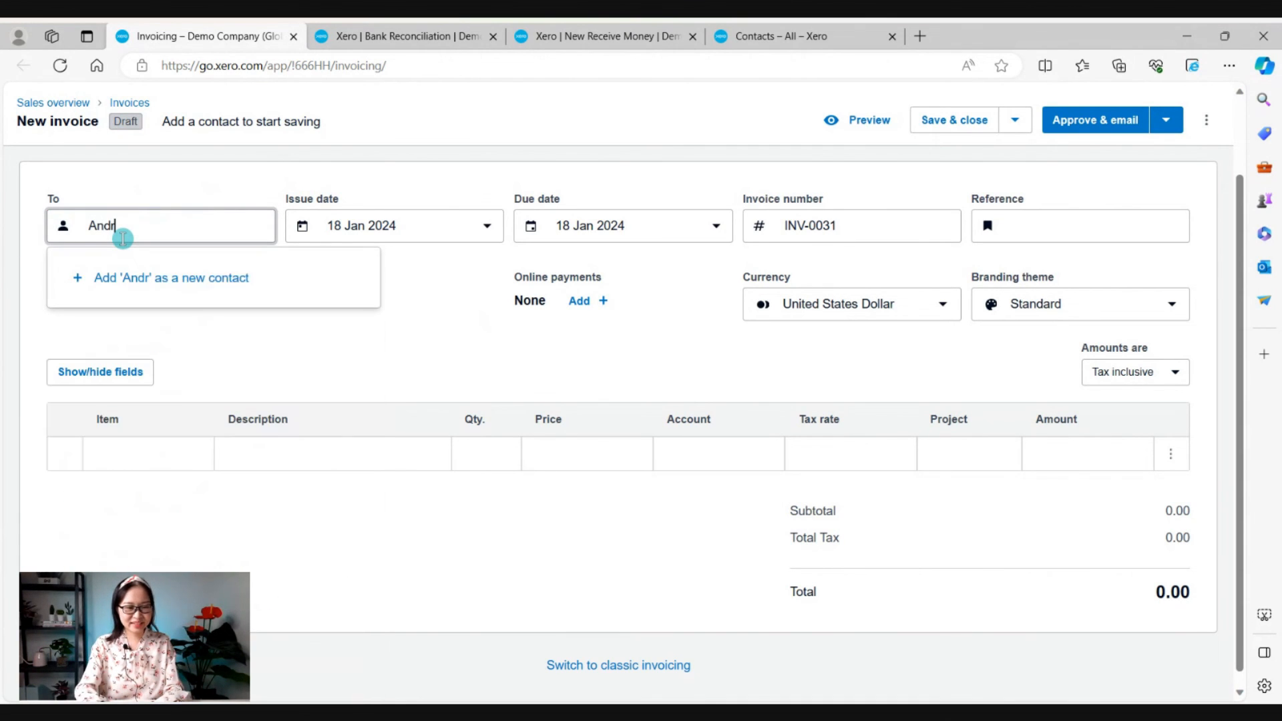
type("oid")
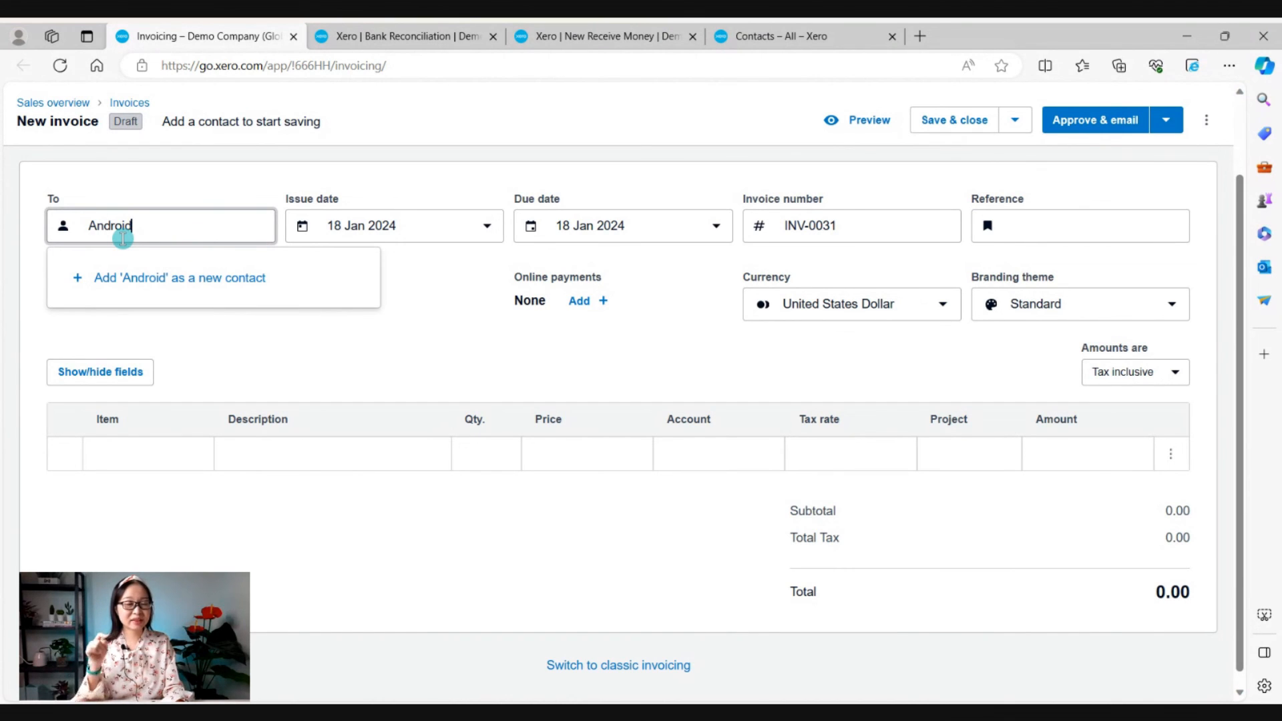
left_click(442, 231)
left_click(175, 336)
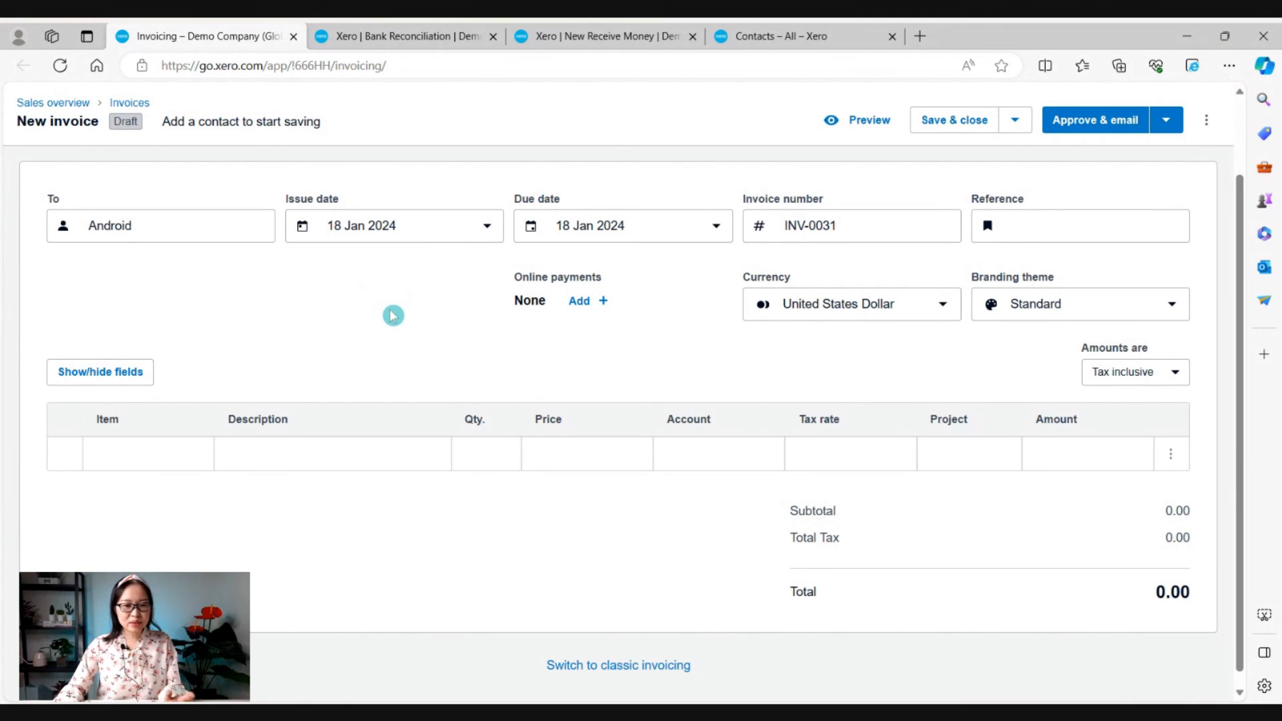
Tag the SMART Agency 4,500.00 spent bank line with Android as a new contact.
left_click(406, 30)
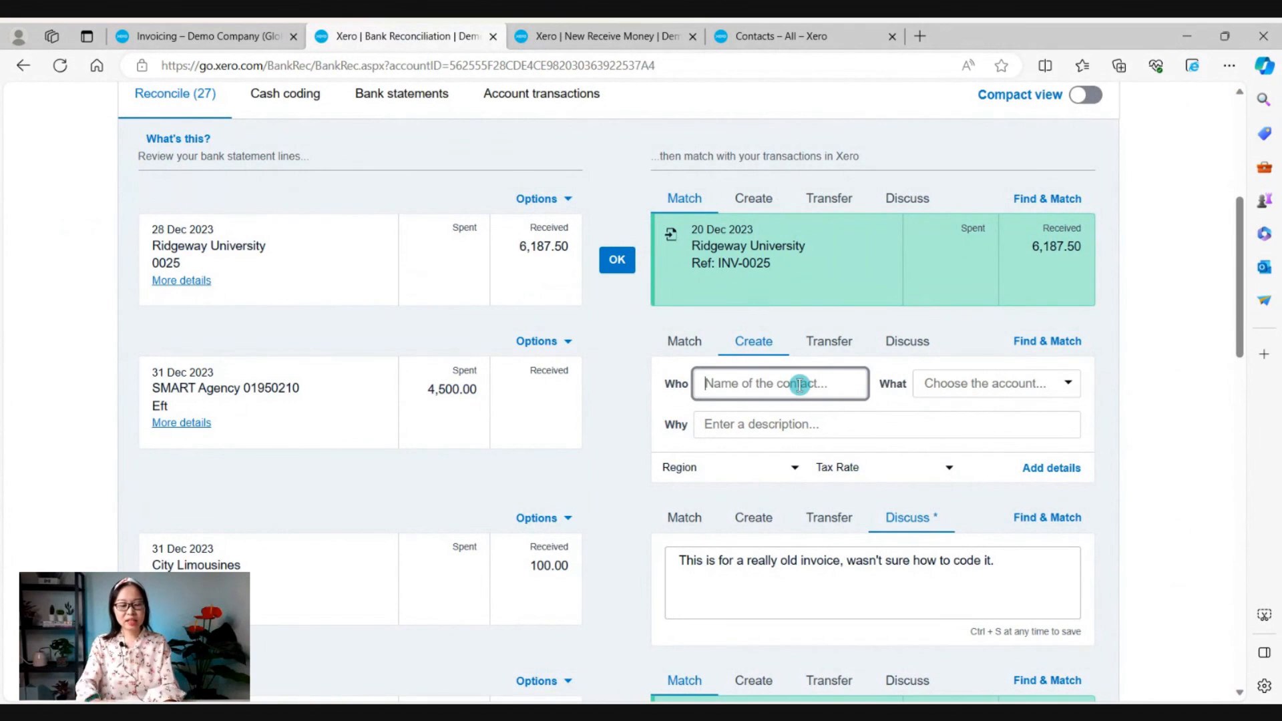
type("Android")
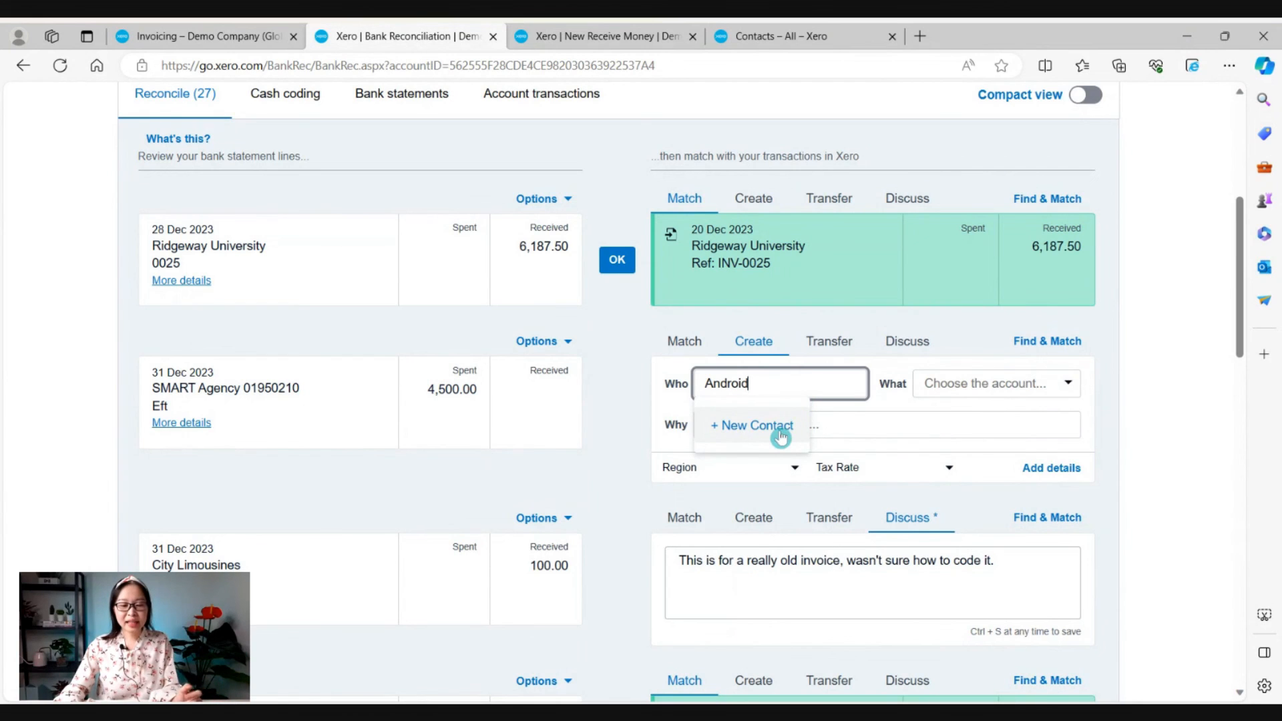
key("Tab")
left_click(897, 421)
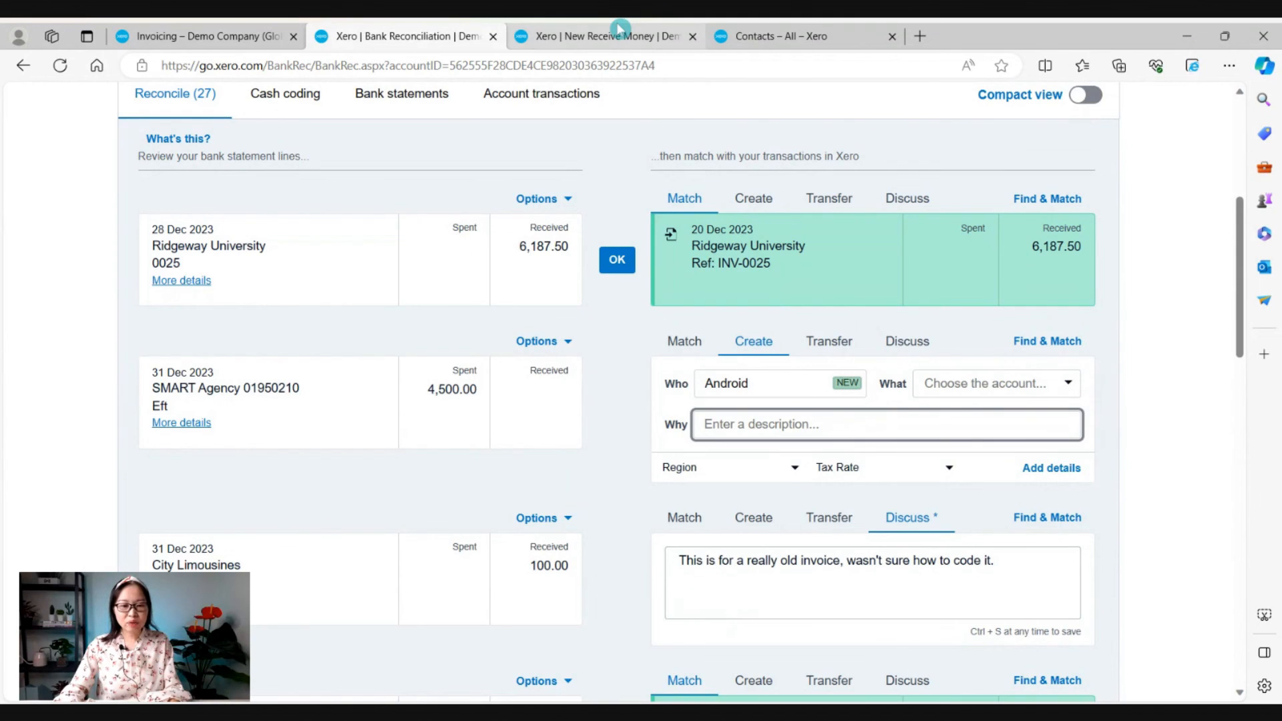
left_click(600, 36)
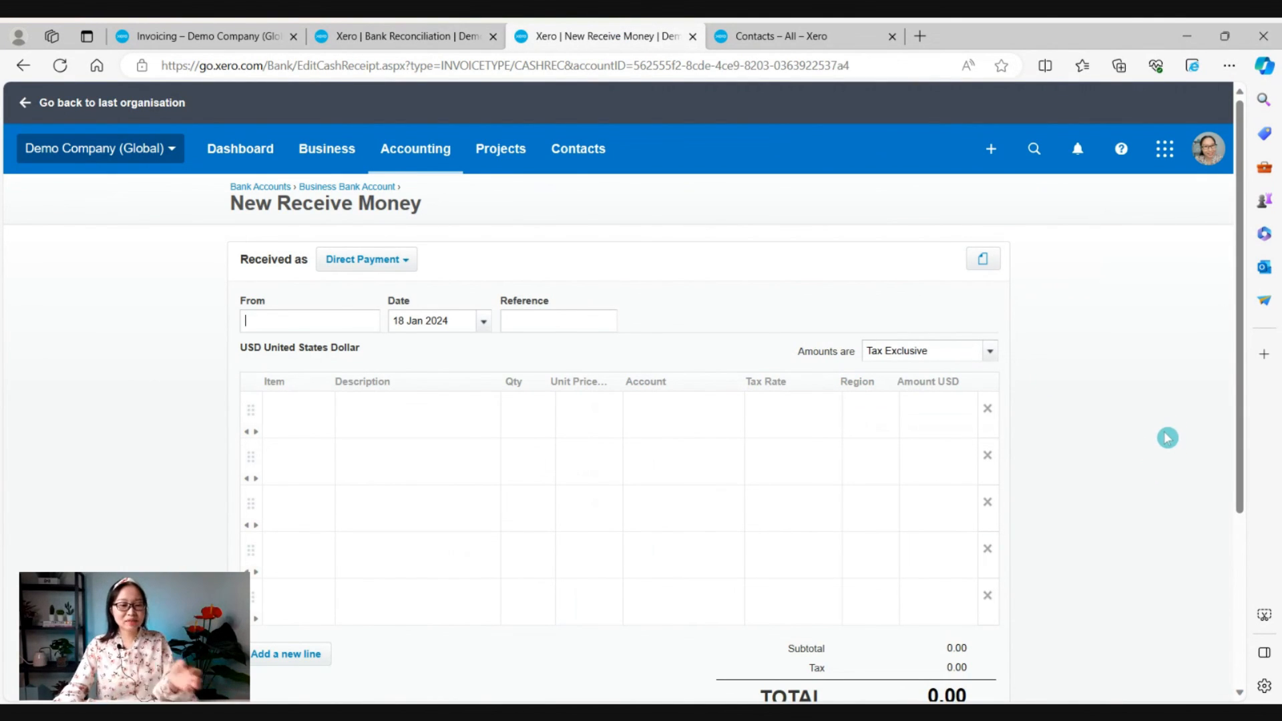
Record Receive Money from Android with a 'css' line, quantity 1 at 1,245.00.
type("Android")
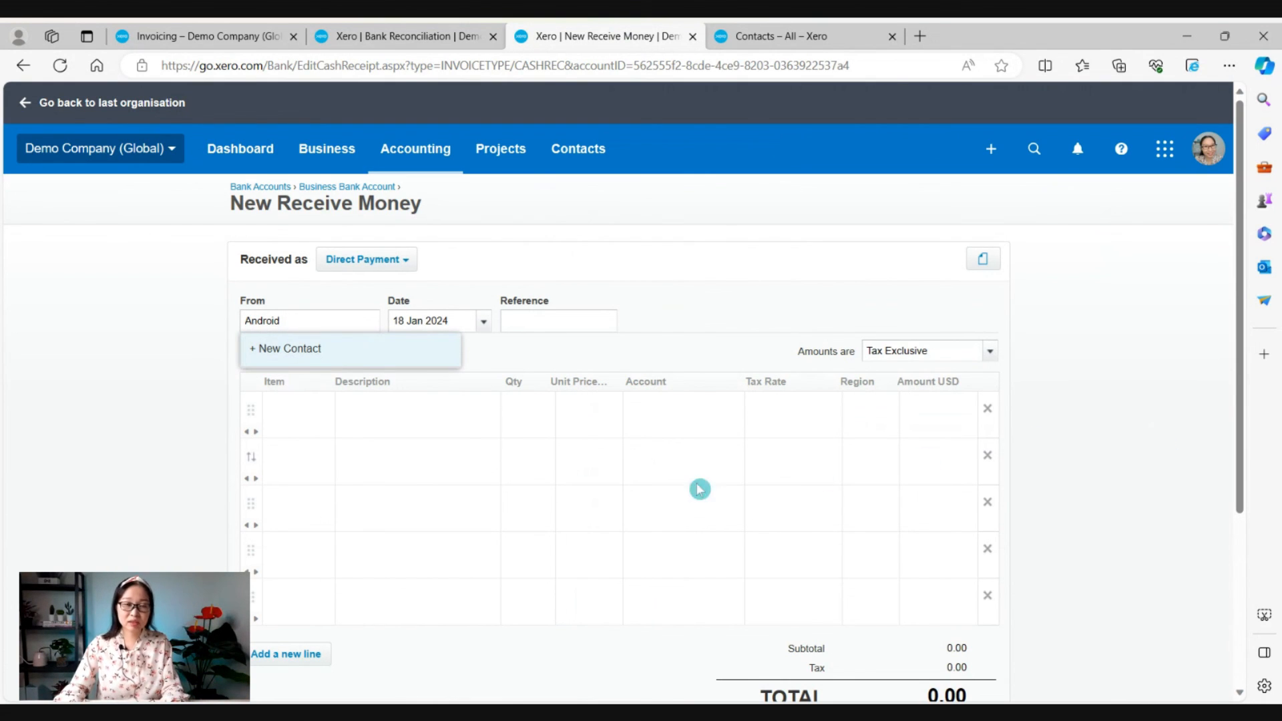
left_click(435, 407)
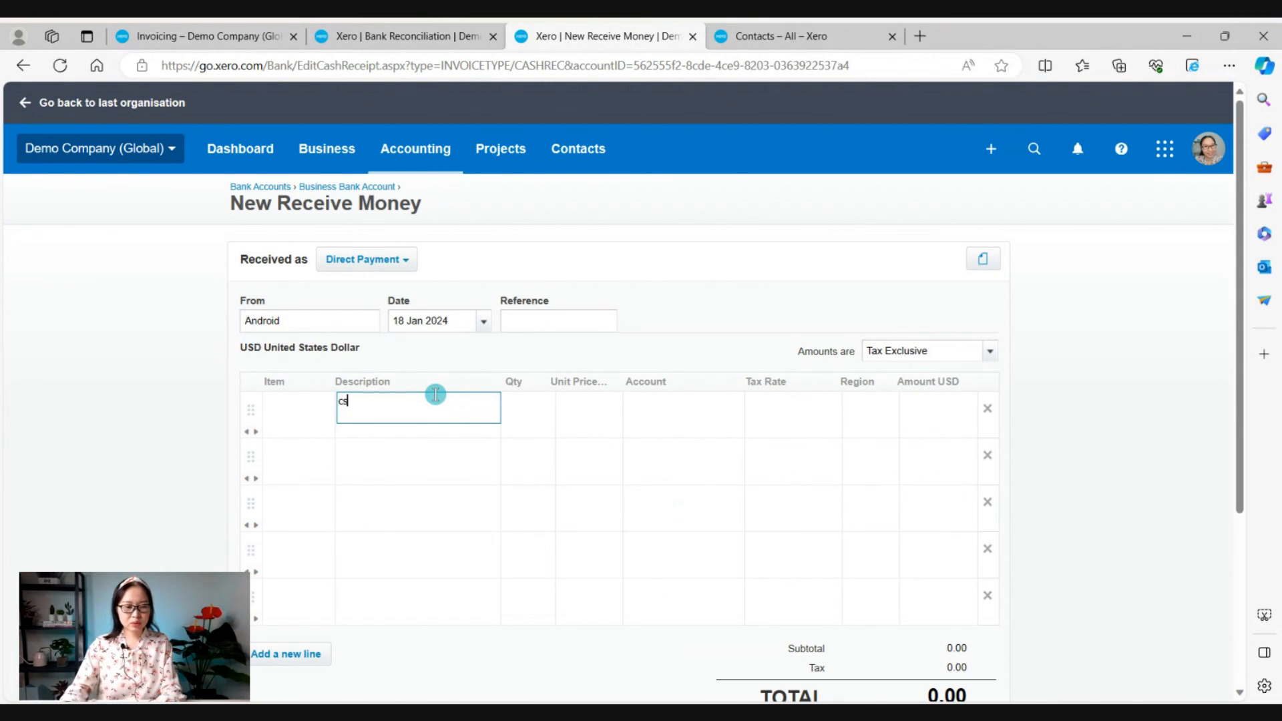
key("Tab")
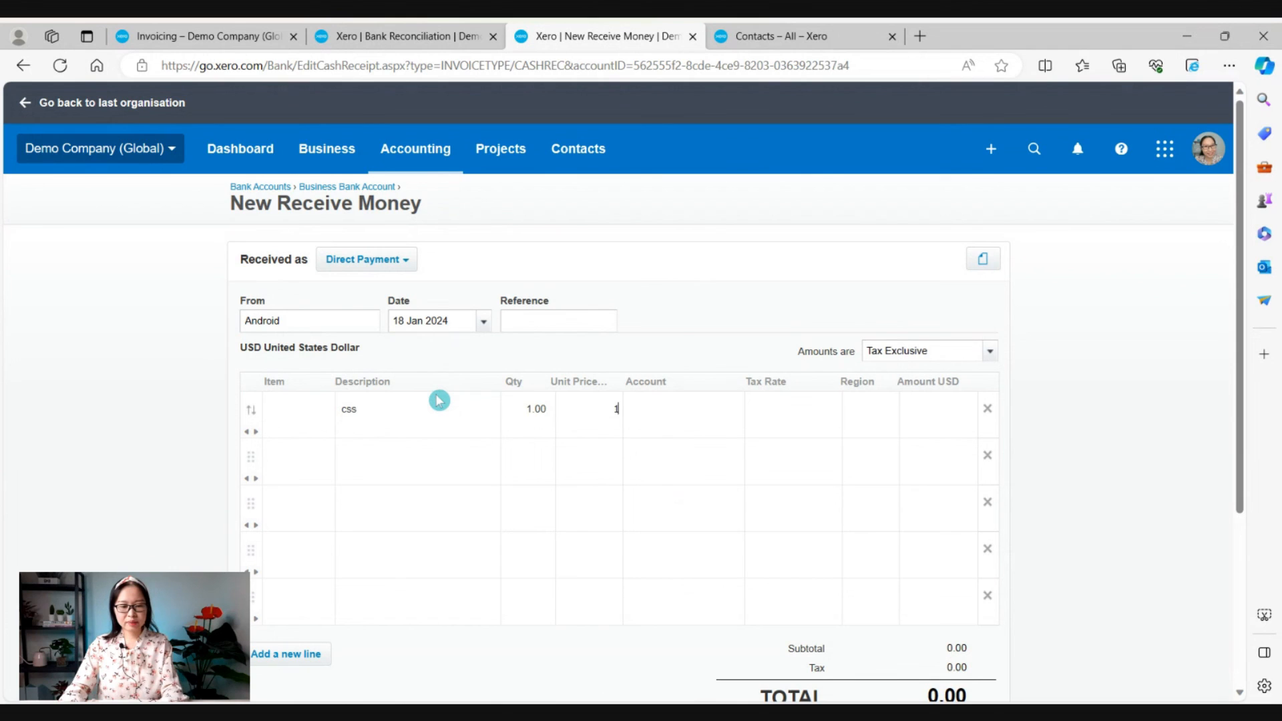
key("Tab")
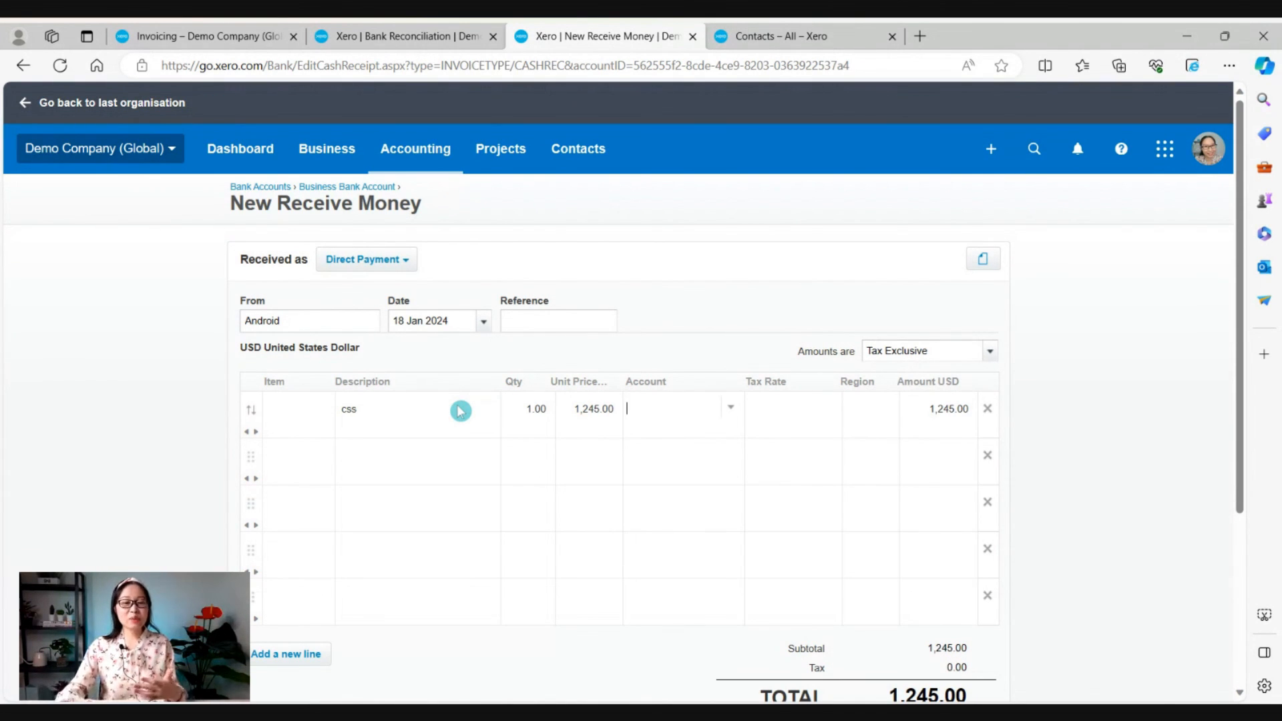
left_click(766, 33)
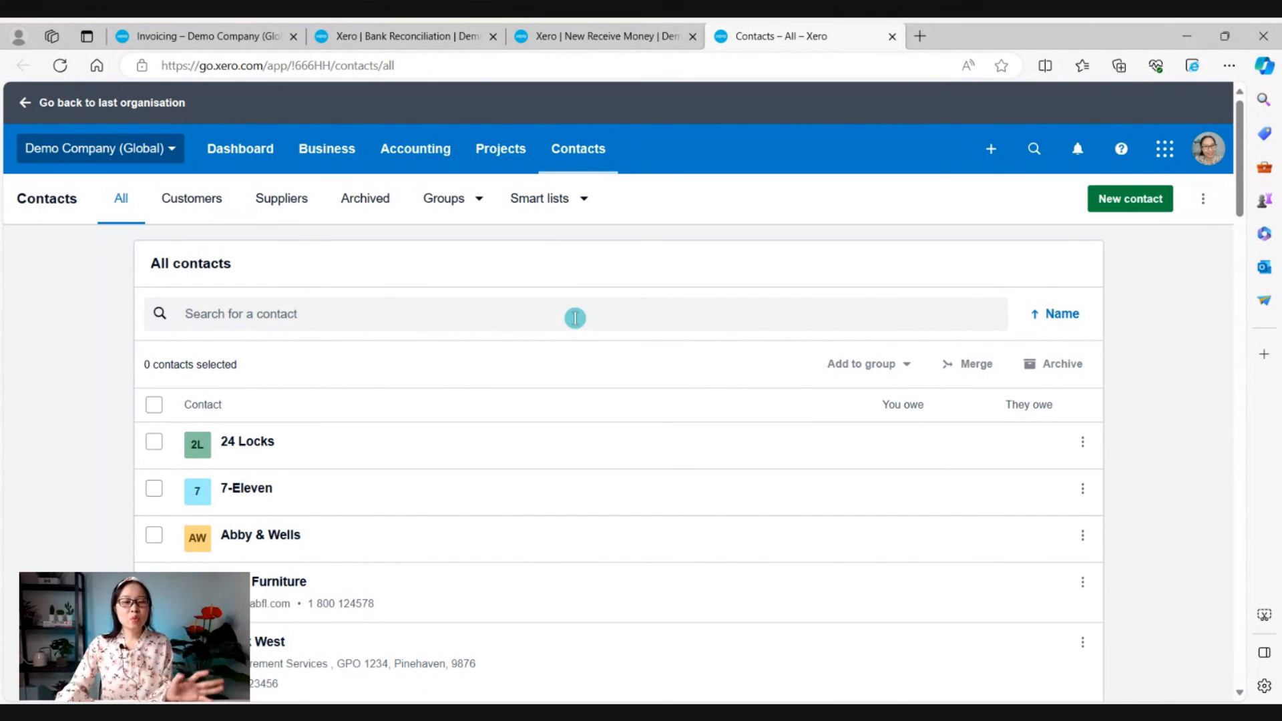
Look over the invoice, bank reconciliation and contacts tabs, ending on the Android 1,245.00 Receive Money form.
left_click(664, 29)
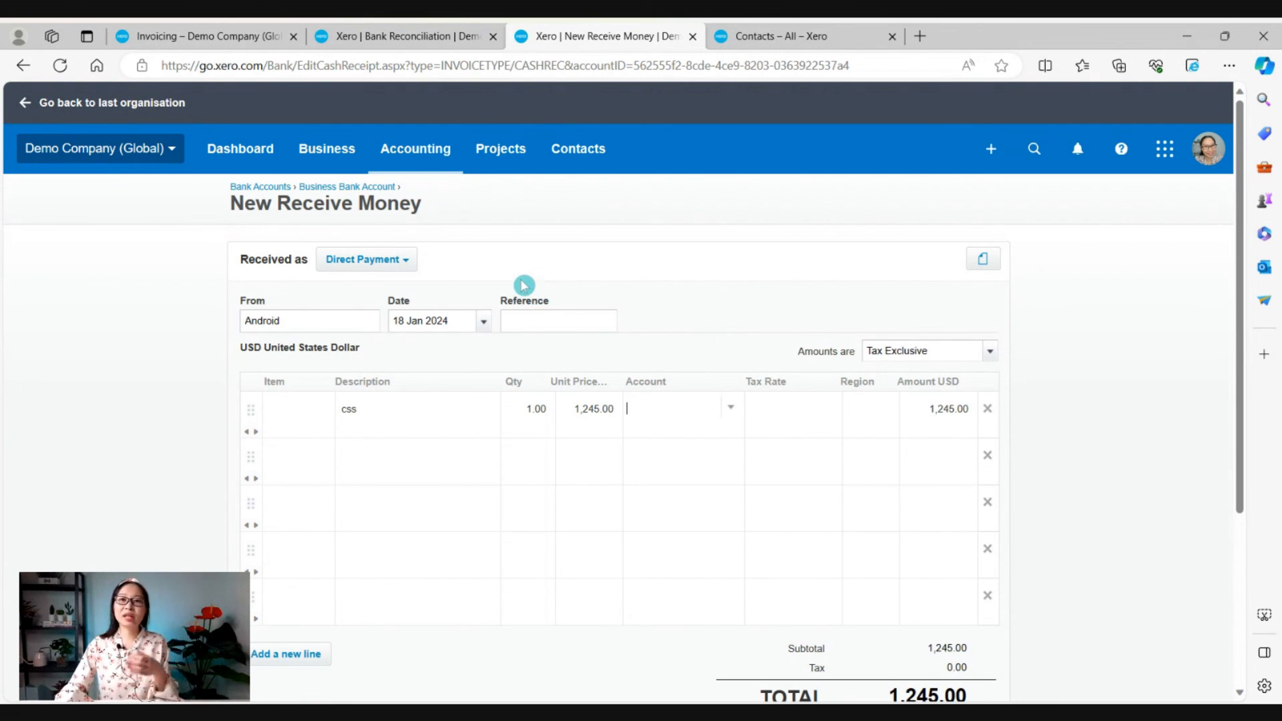
left_click(233, 30)
left_click(410, 30)
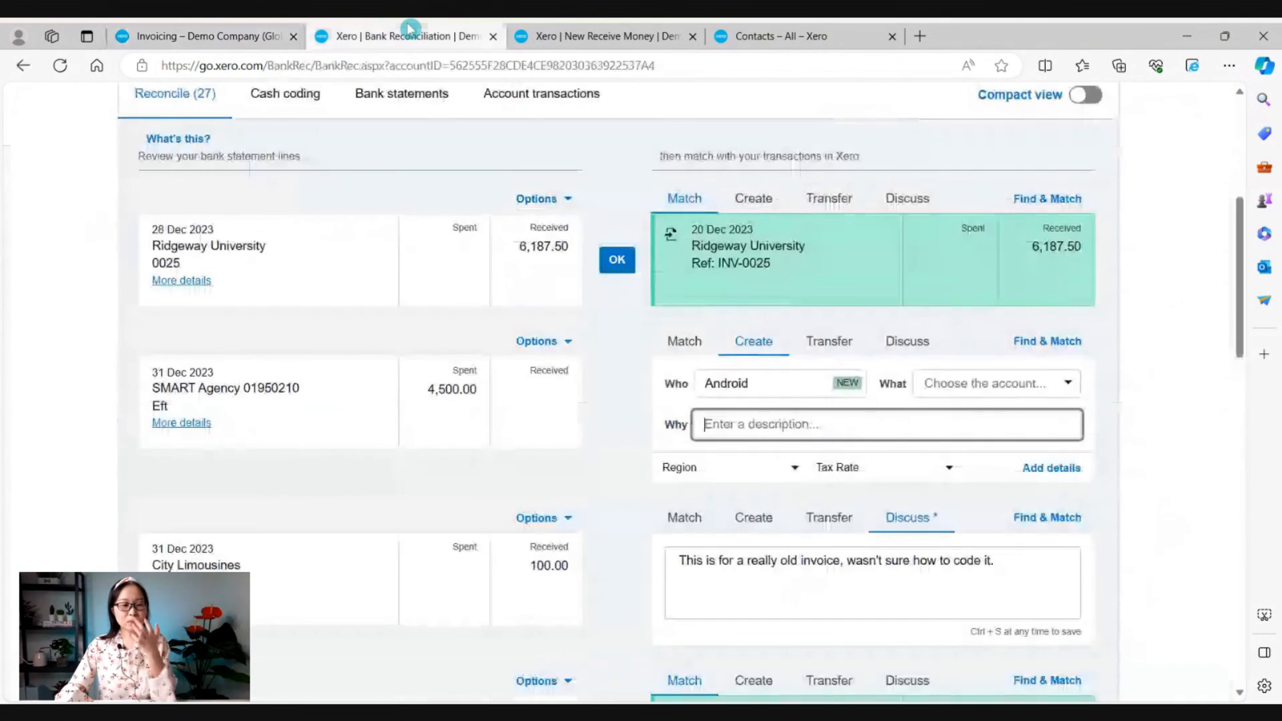
left_click(785, 30)
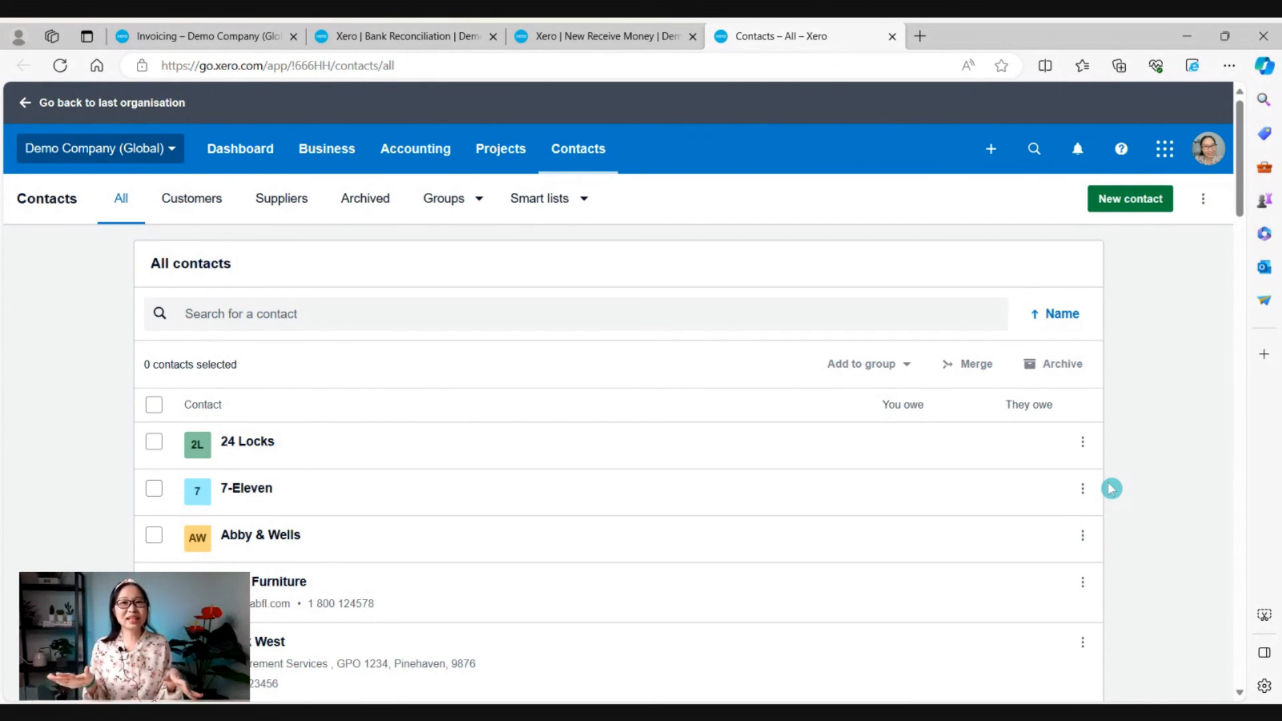
left_click(626, 40)
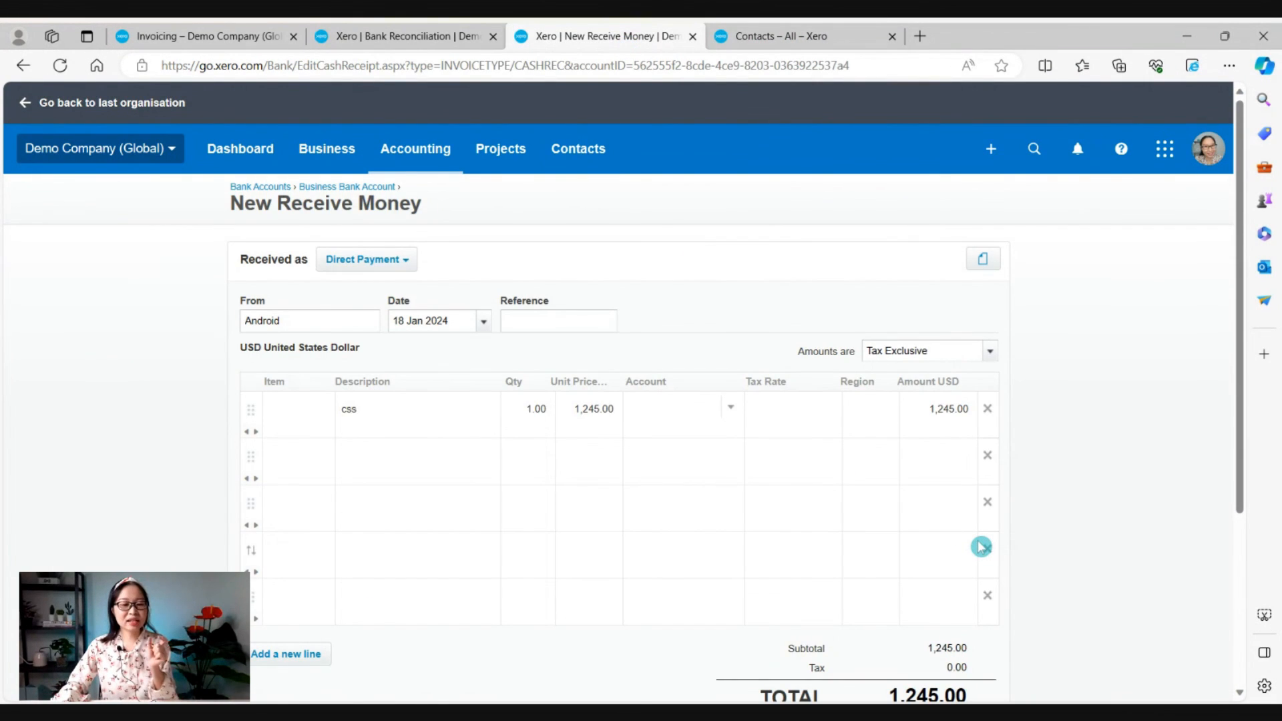